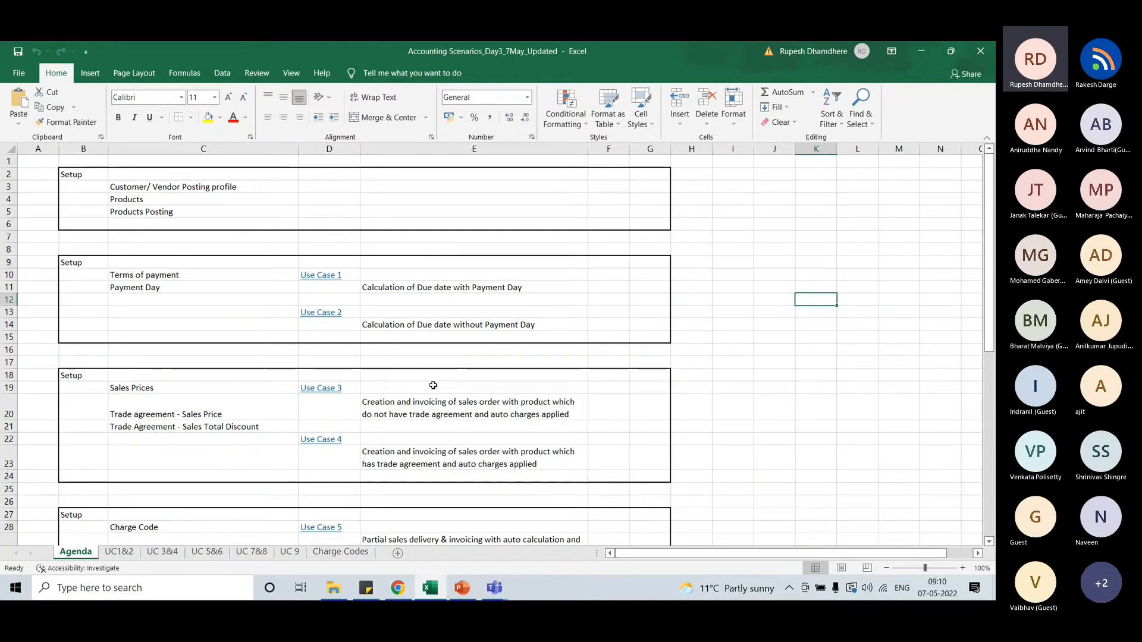
Switch from Excel to Finance and Operations in Chrome and open the customer posting profiles under Accounts receivable setup
click(398, 589)
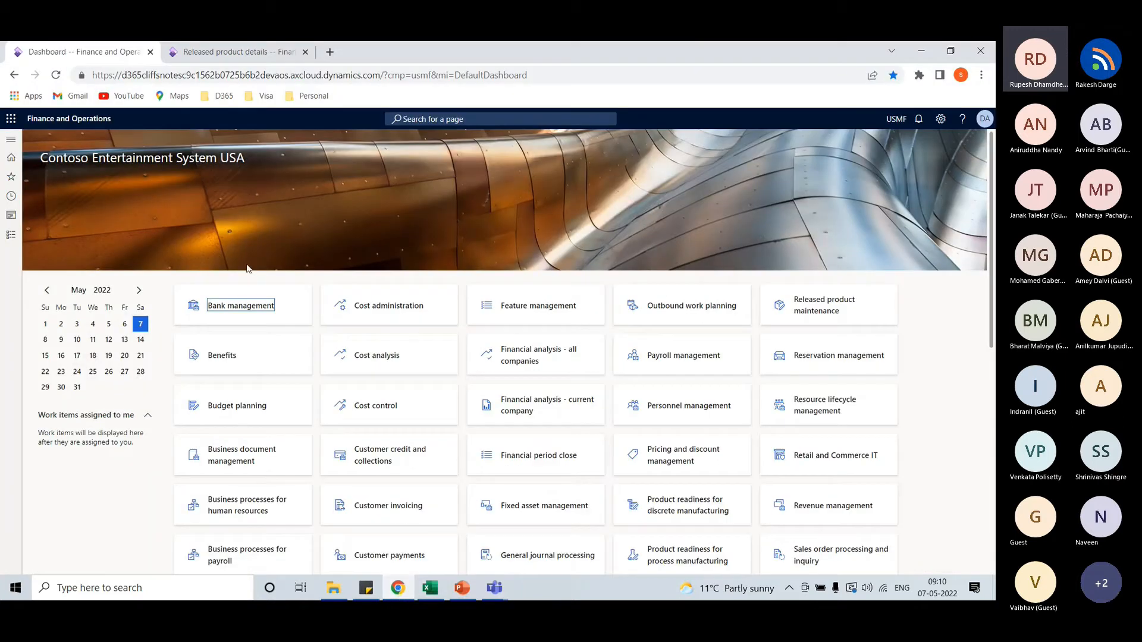
click(13, 236)
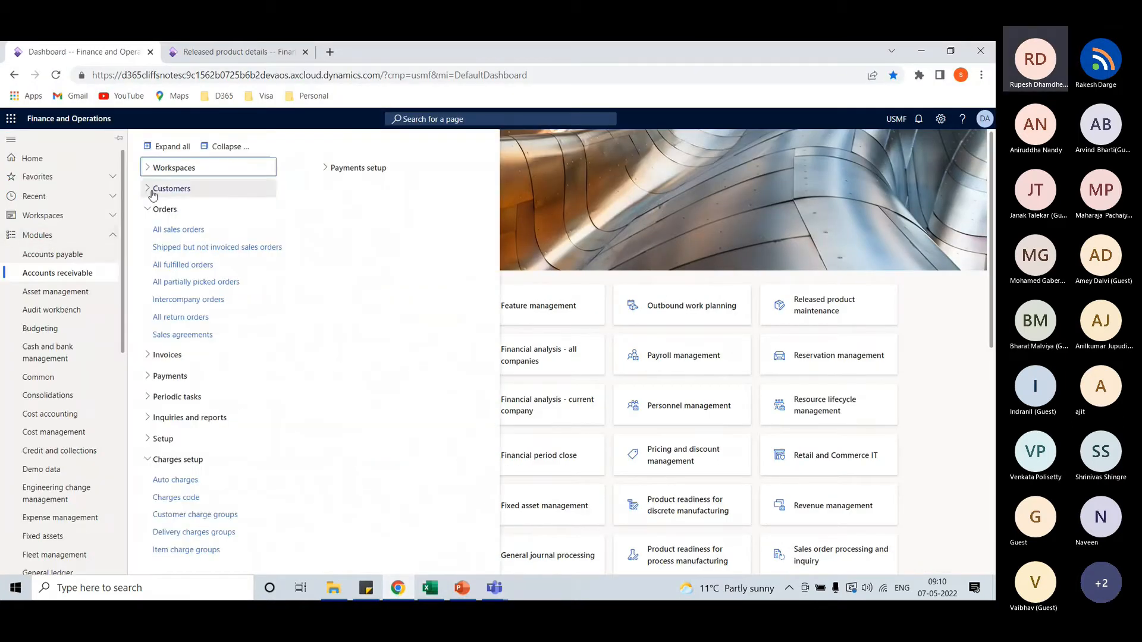
click(156, 210)
click(159, 334)
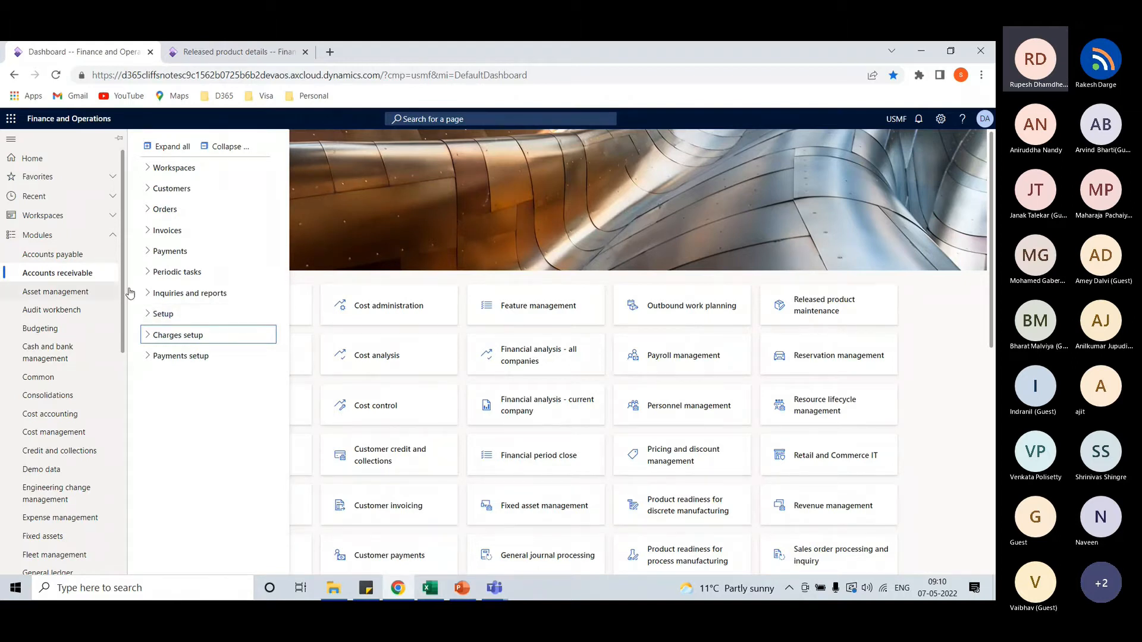
click(165, 315)
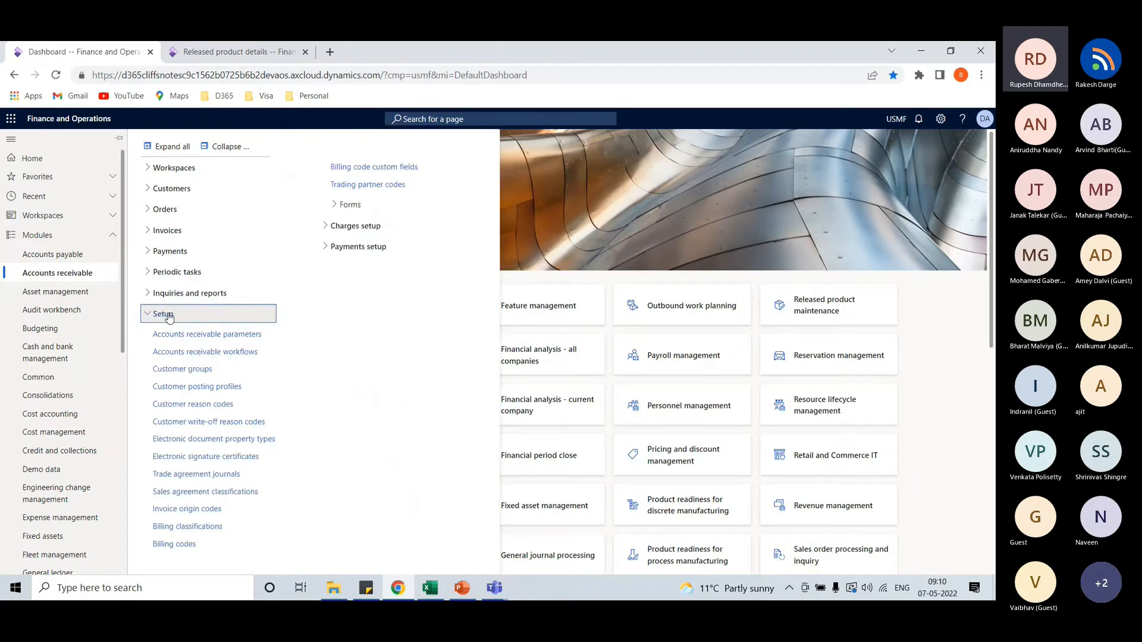
click(213, 387)
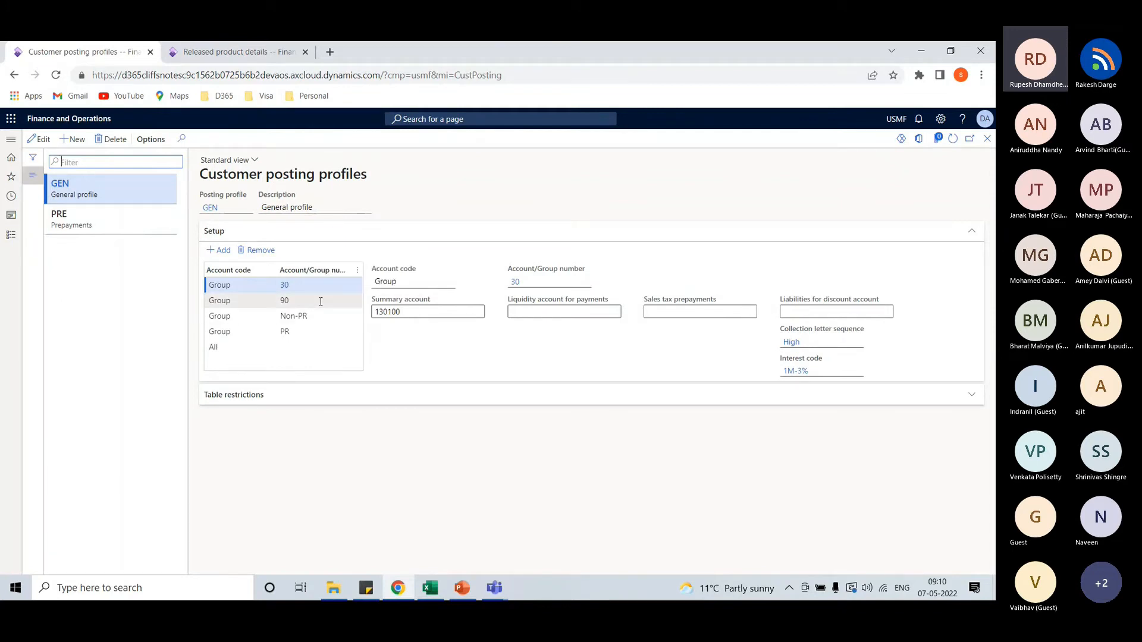
mouse_move(320, 302)
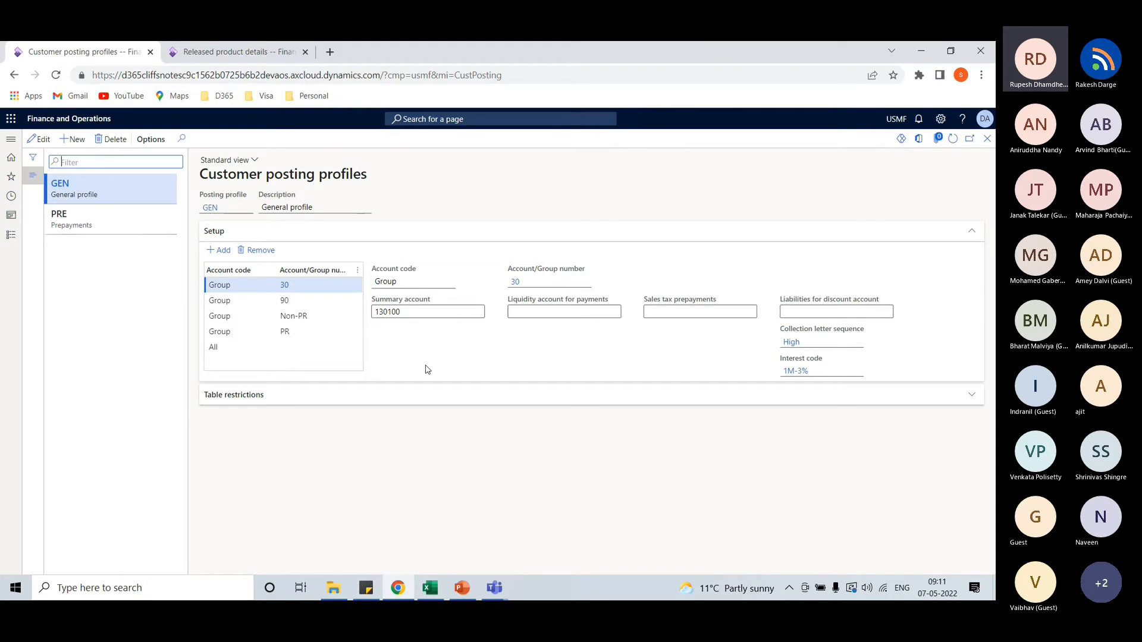
Create a customer posting profile named Test with a Table setup line for the DW_Test customer, and view the summary account choices
click(72, 139)
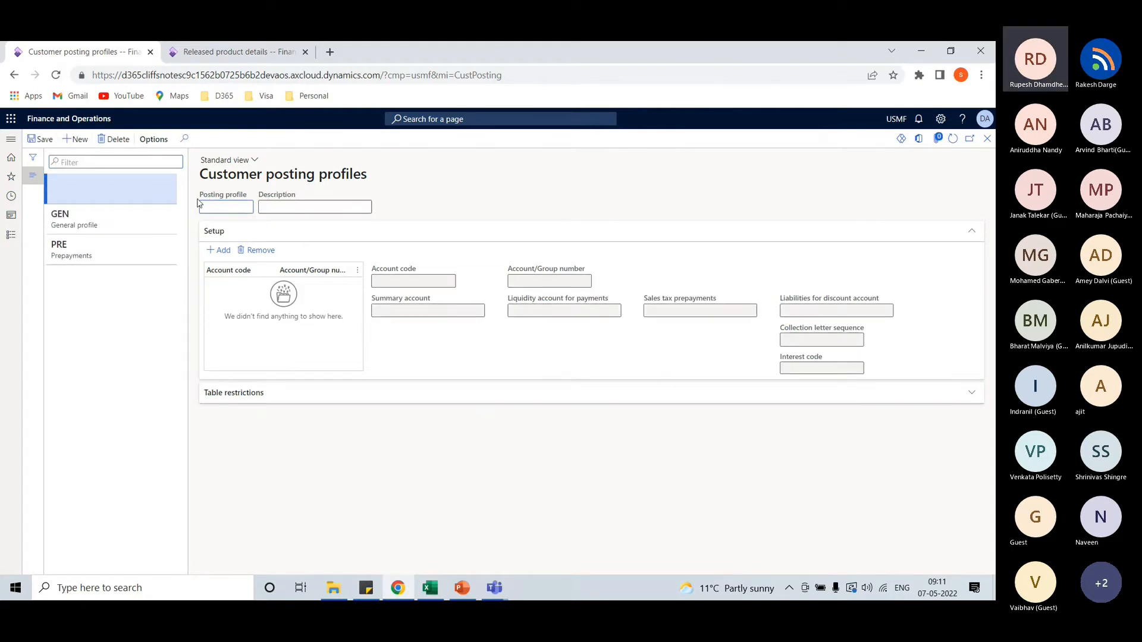
text(Test)
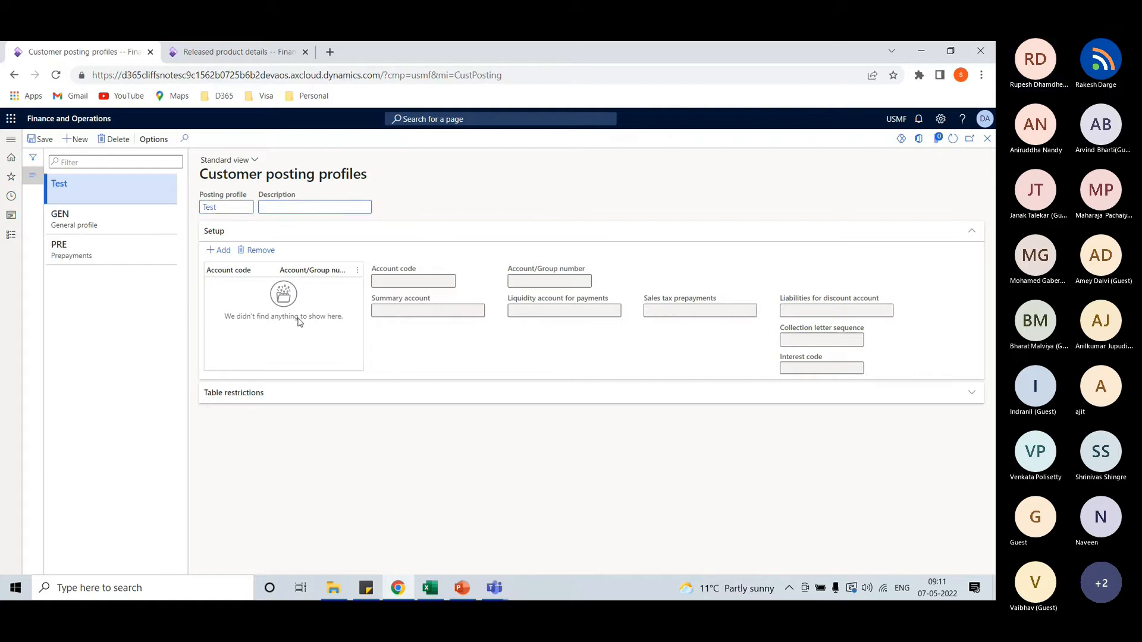
click(220, 250)
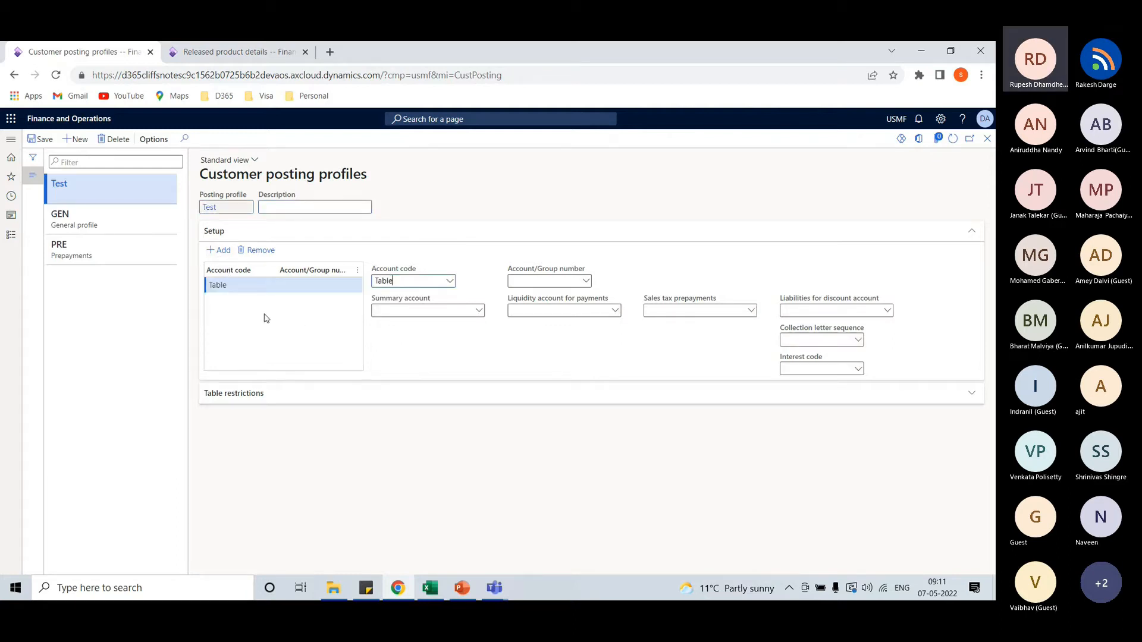
click(450, 282)
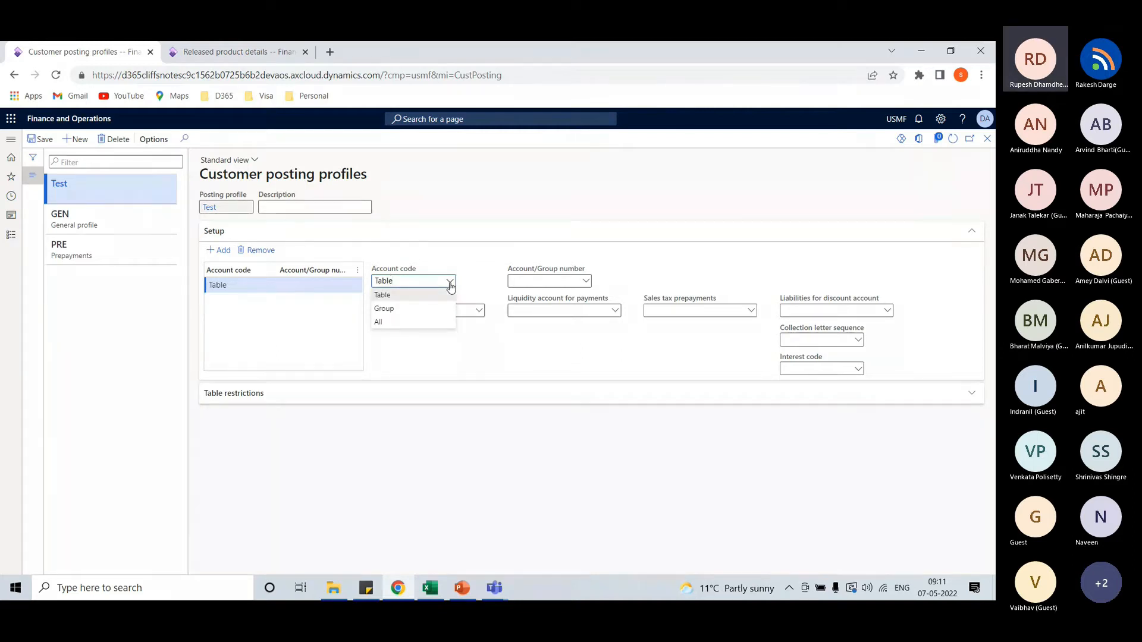
click(407, 297)
click(586, 282)
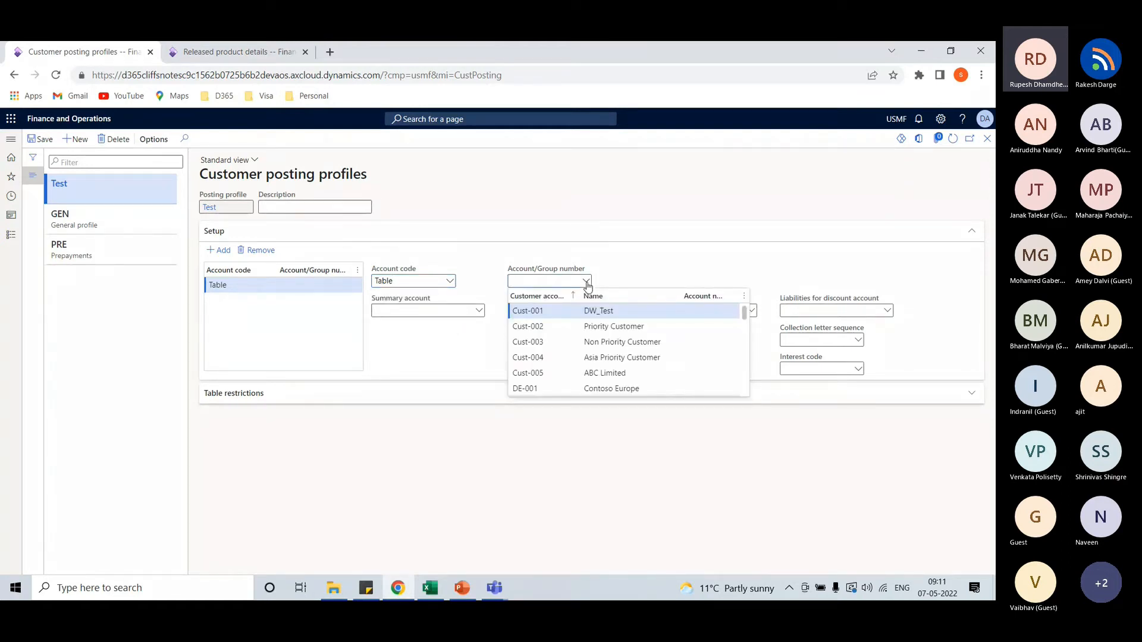
click(528, 311)
click(481, 313)
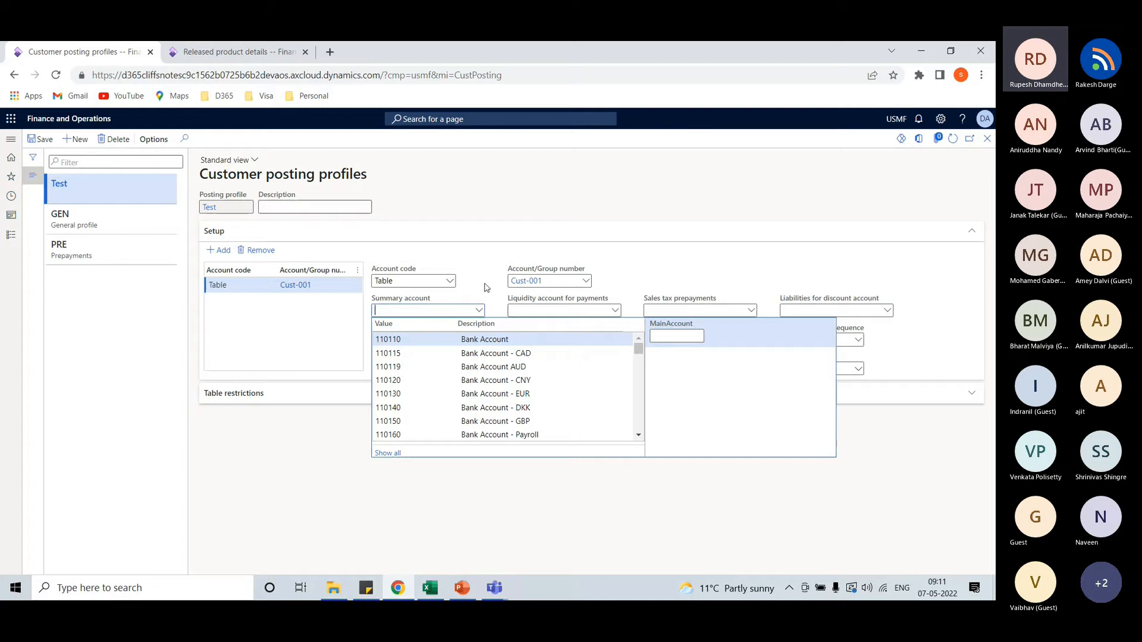
click(486, 287)
Change the Test profile's setup line to account code Group with customer group 10, and view the summary account choices
click(450, 288)
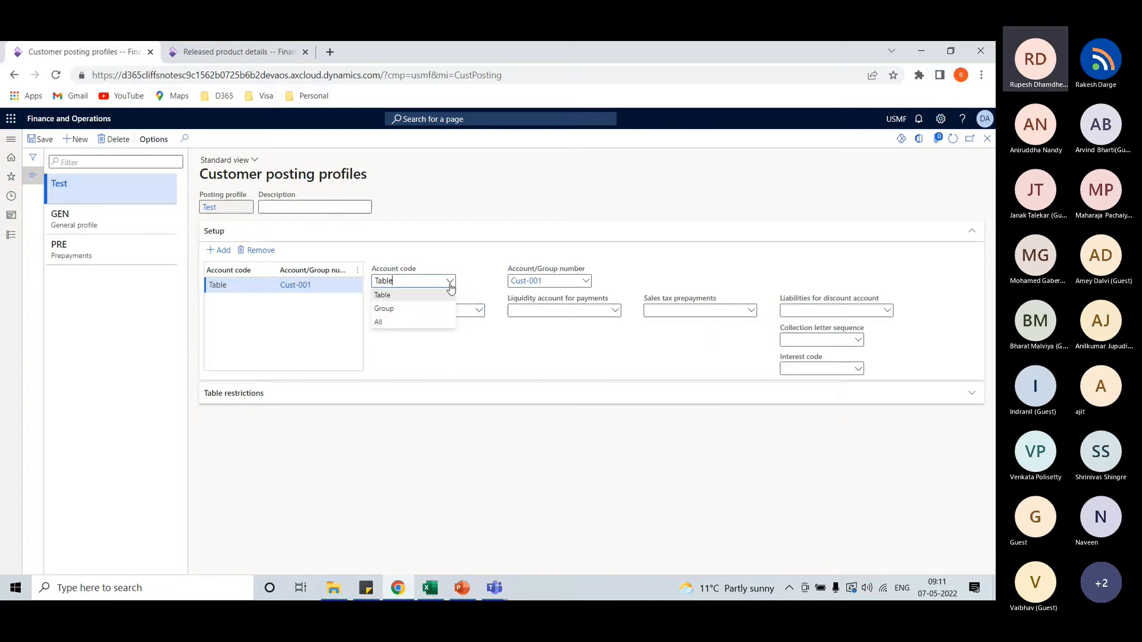
click(438, 306)
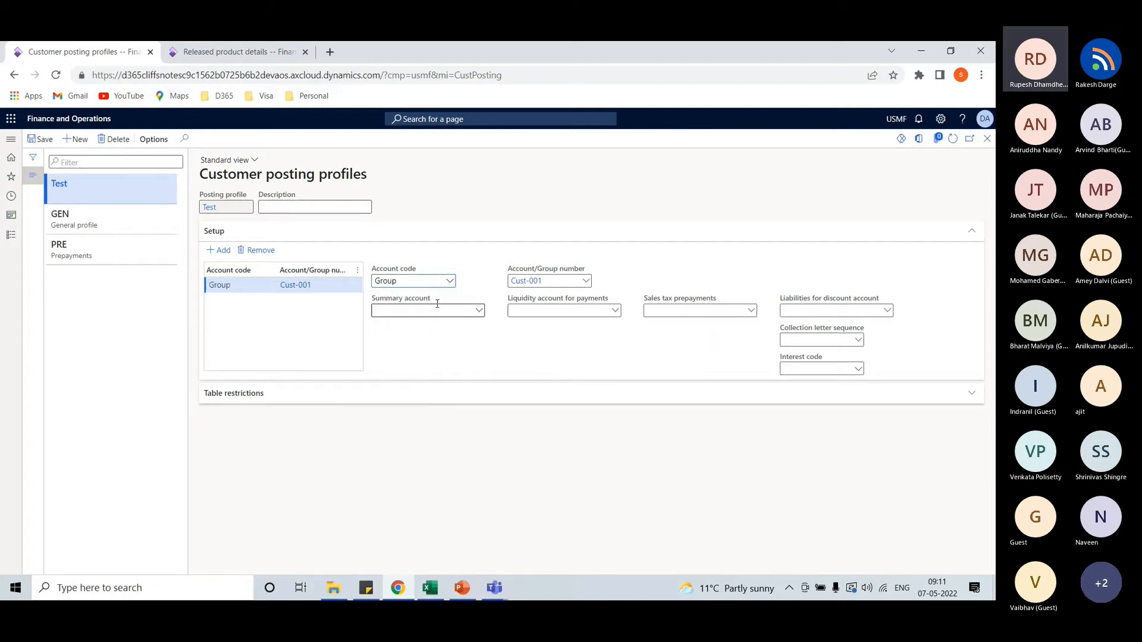
click(585, 282)
scroll(571, 333, up, 2)
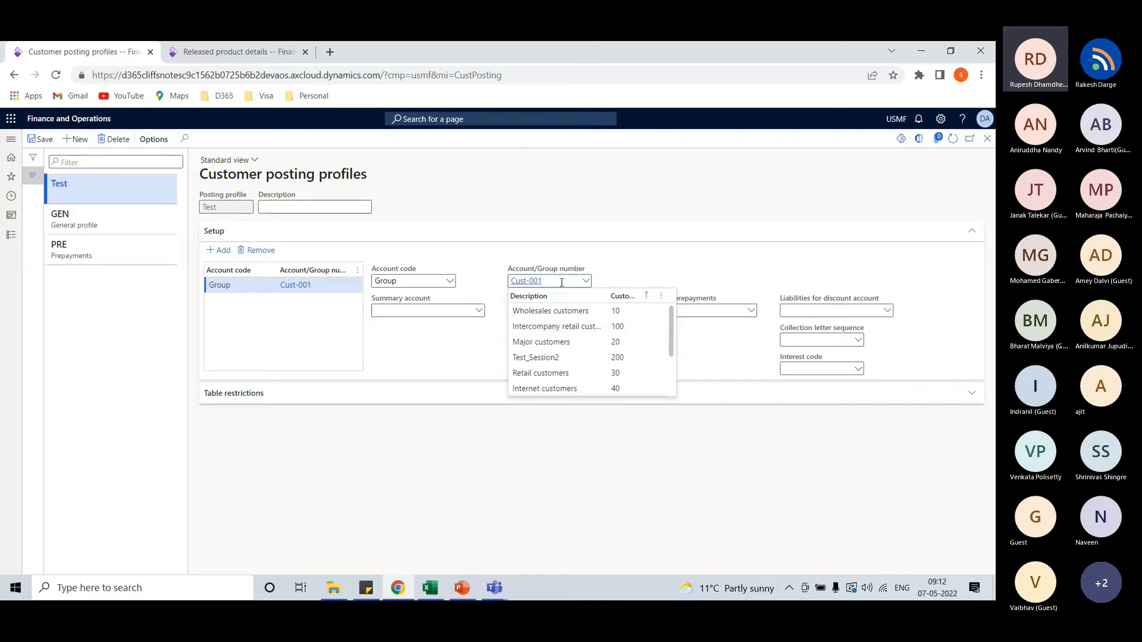
click(550, 312)
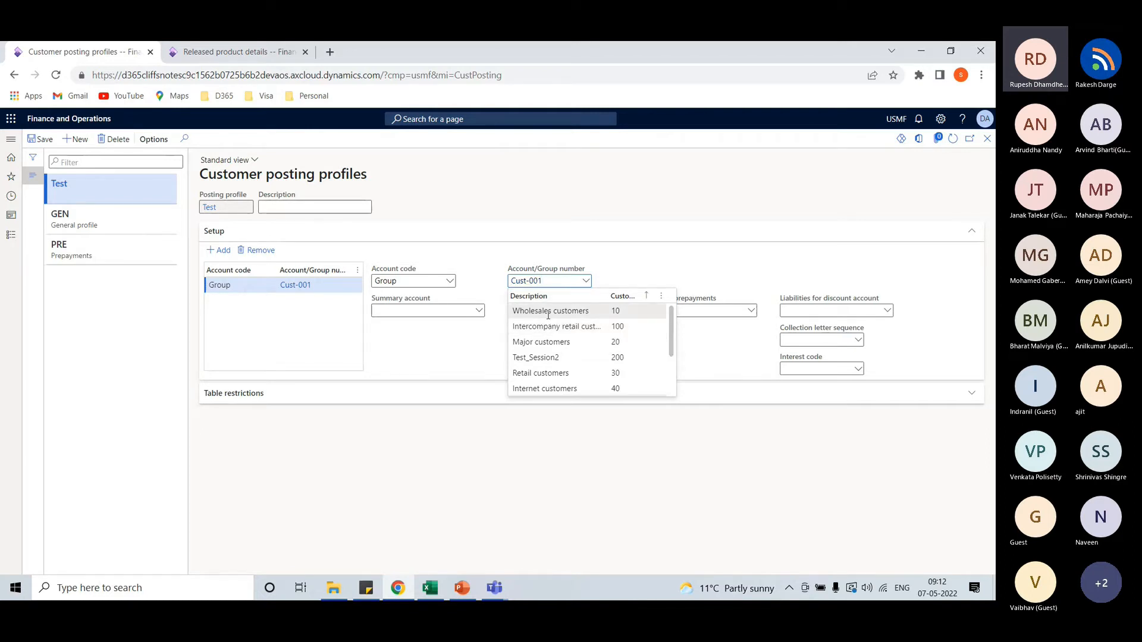
click(479, 310)
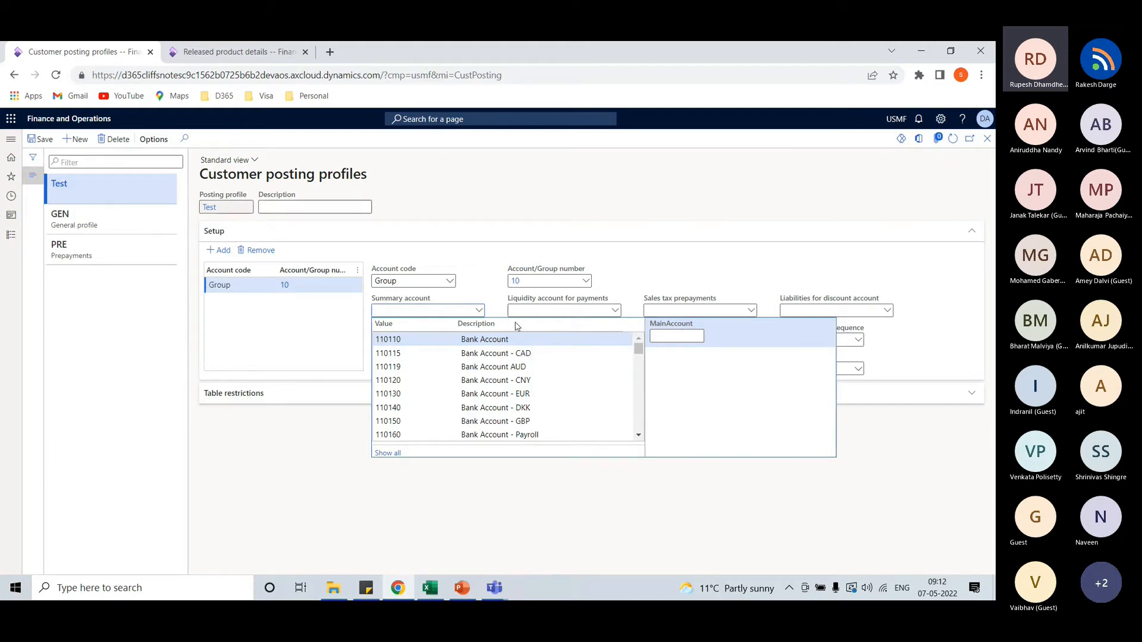
click(474, 271)
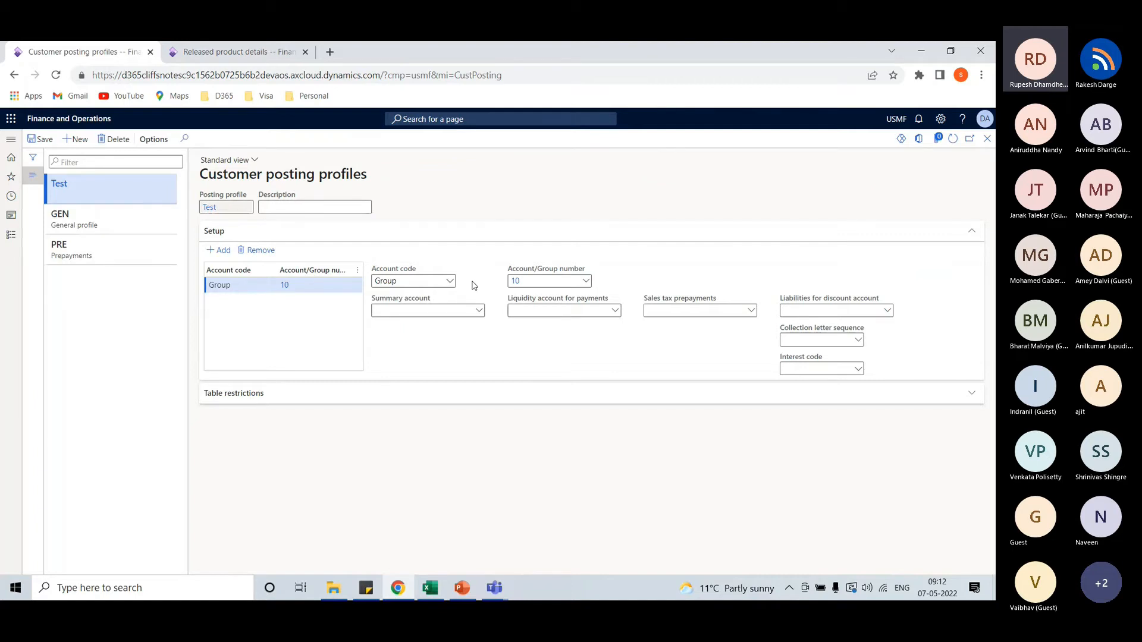
Delete the Test posting profile and close the customer posting profiles form
click(112, 140)
click(606, 328)
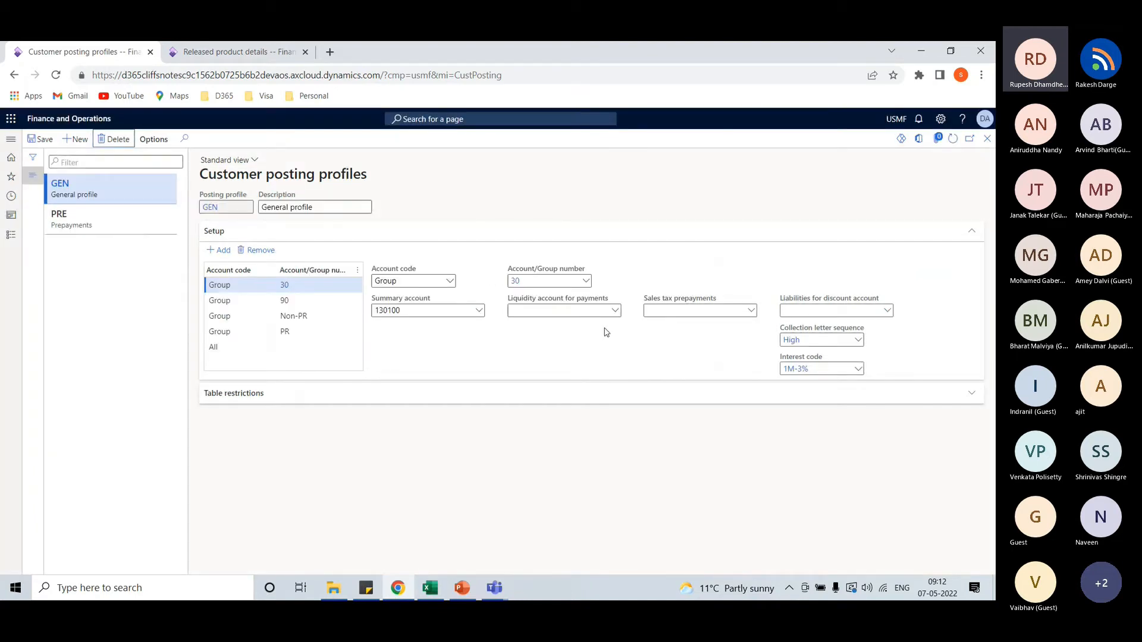
click(988, 140)
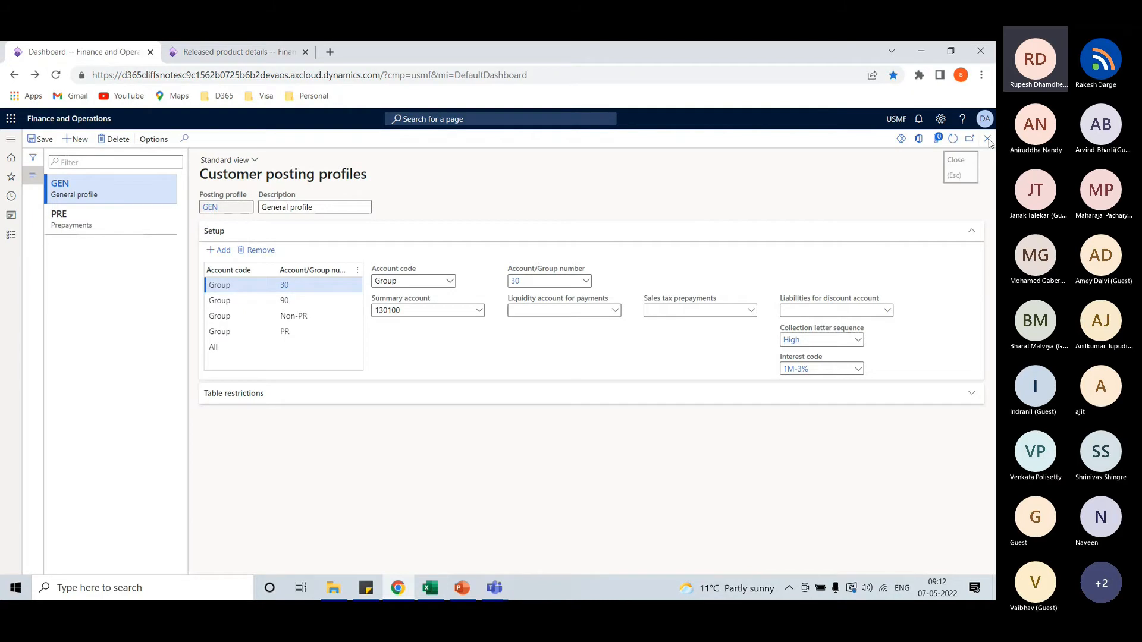
Check the agenda in Excel, return to Finance and Operations in Chrome, and open Released products under Product information management
click(430, 588)
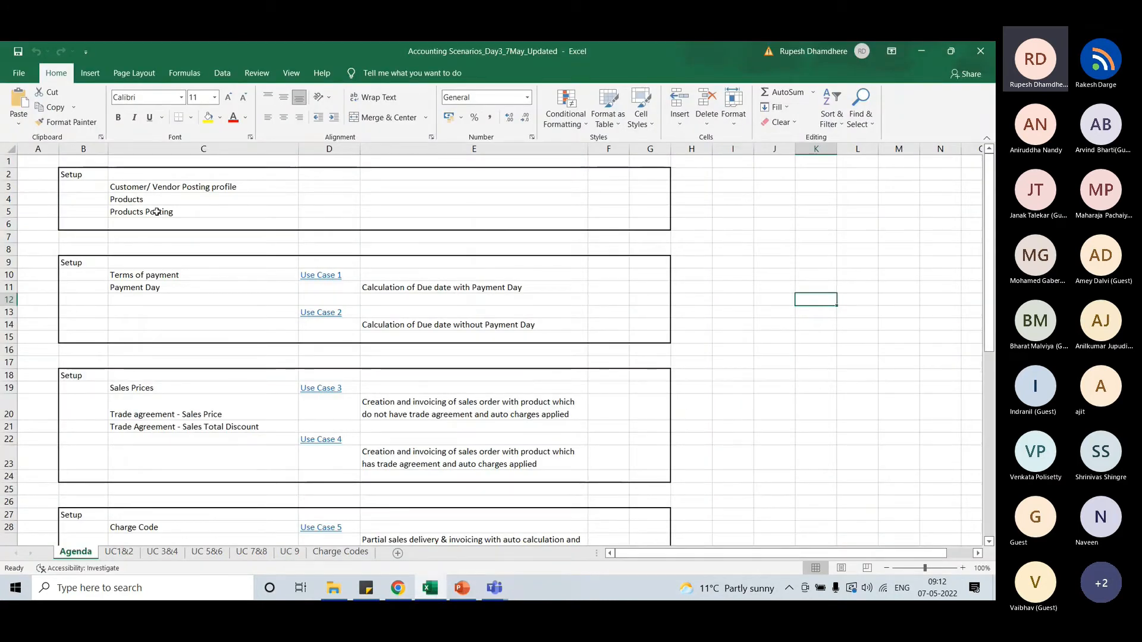
click(398, 587)
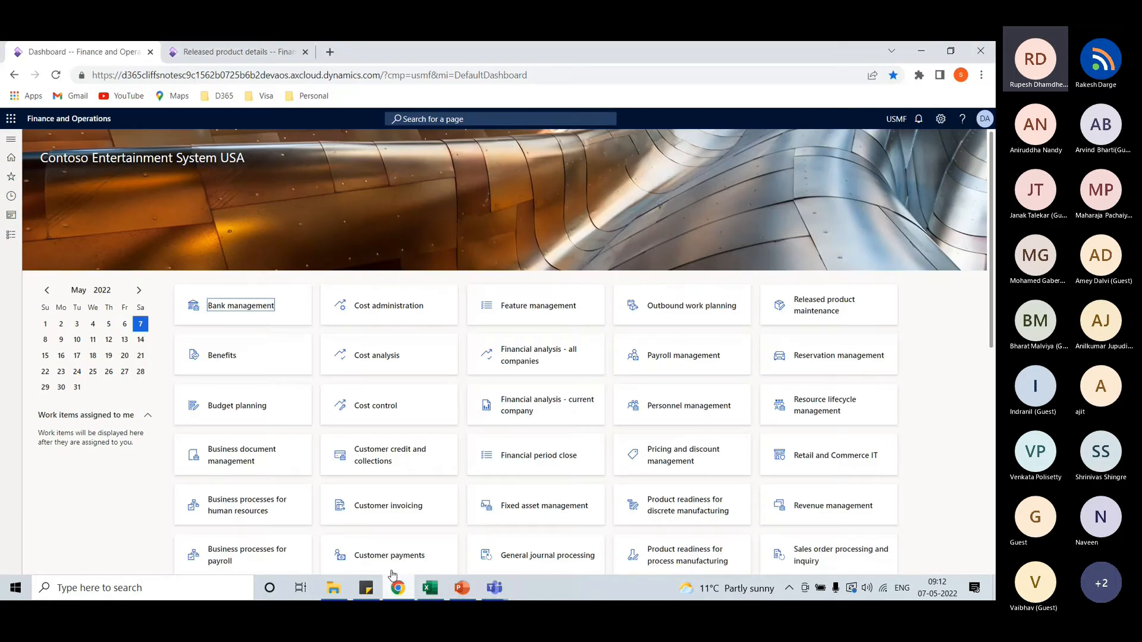
click(10, 233)
scroll(60, 285, down, 5)
click(57, 286)
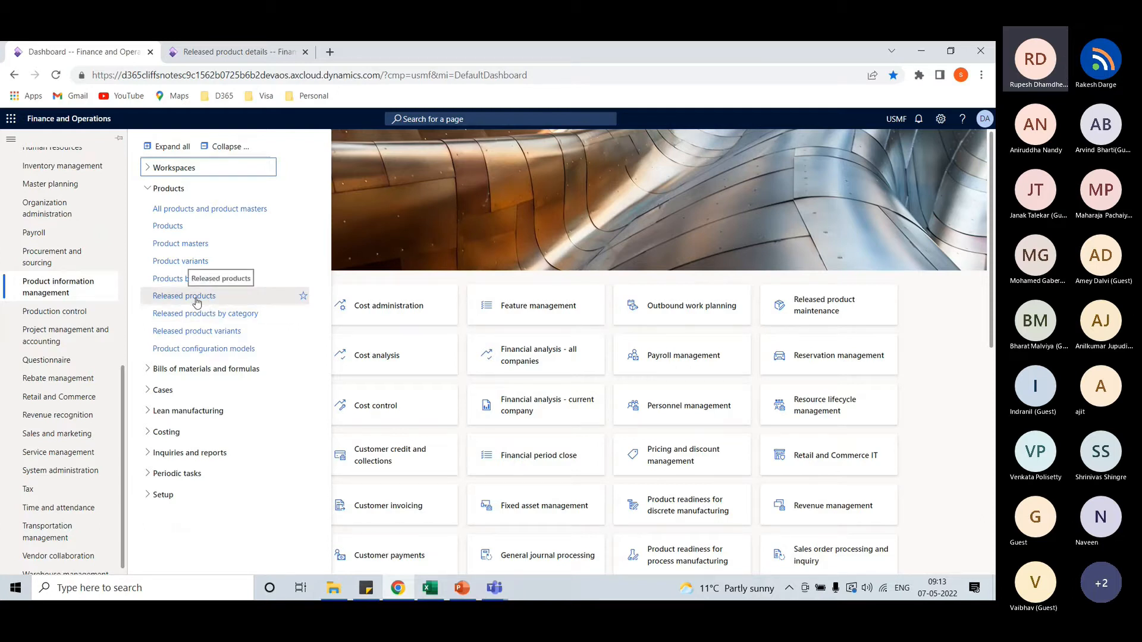
click(196, 298)
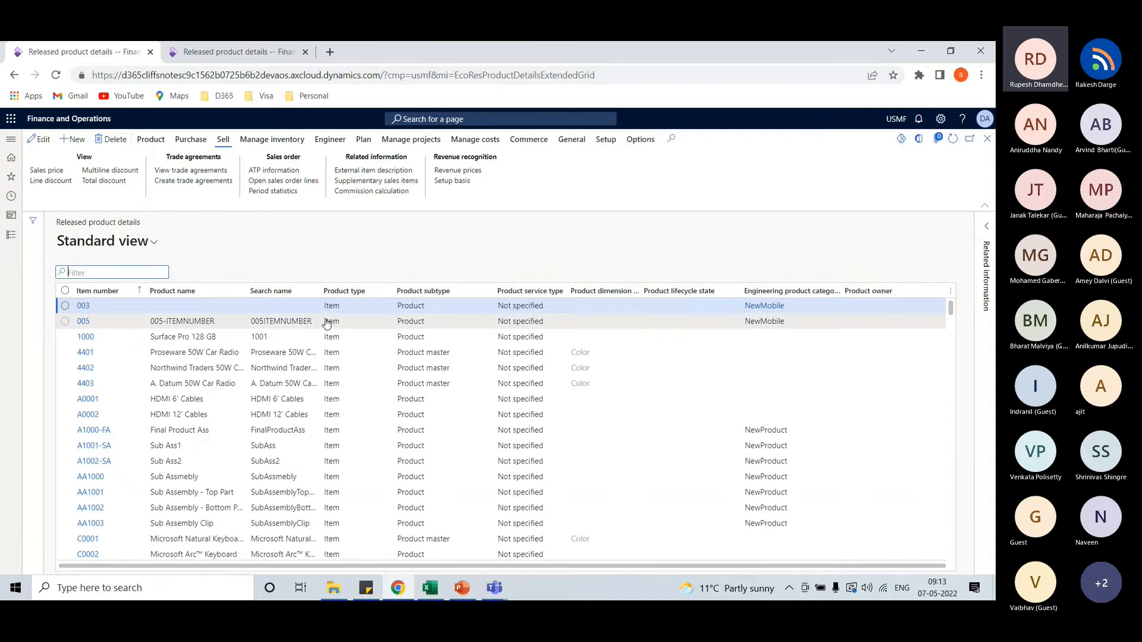
Start a new released product with type Item, subtype Product and product number Test
click(74, 142)
click(766, 169)
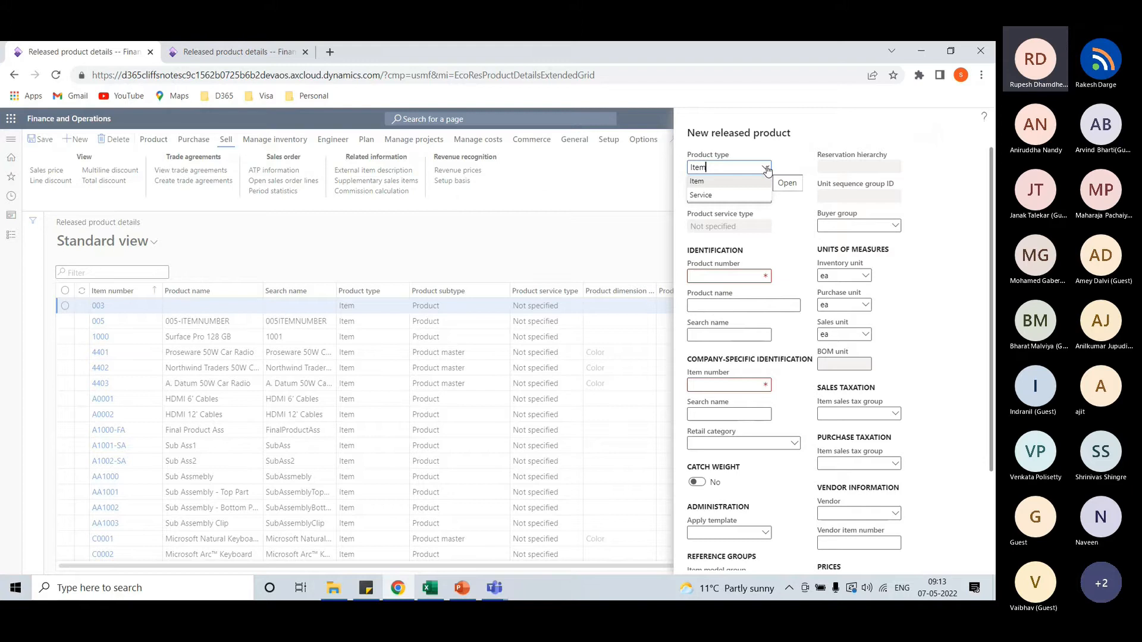
click(766, 168)
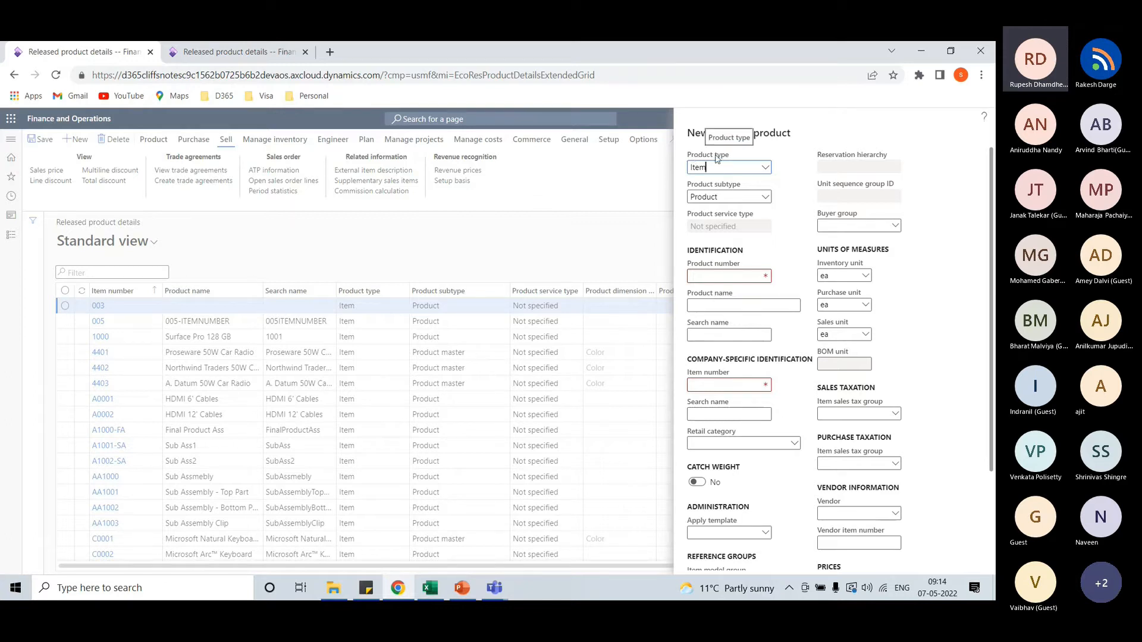
click(766, 199)
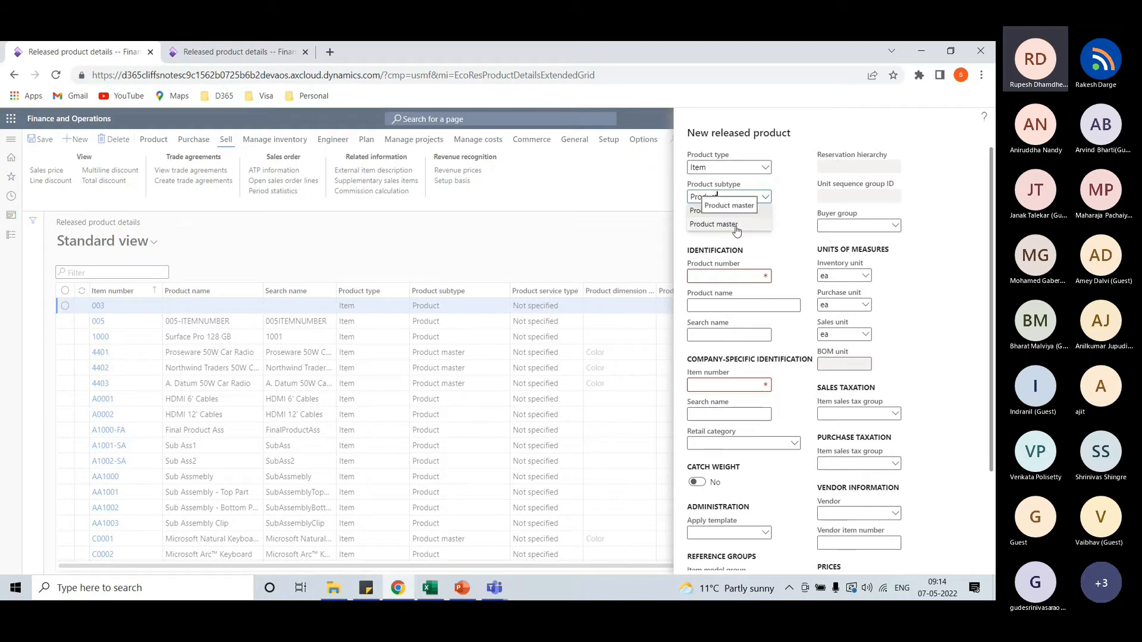
click(736, 277)
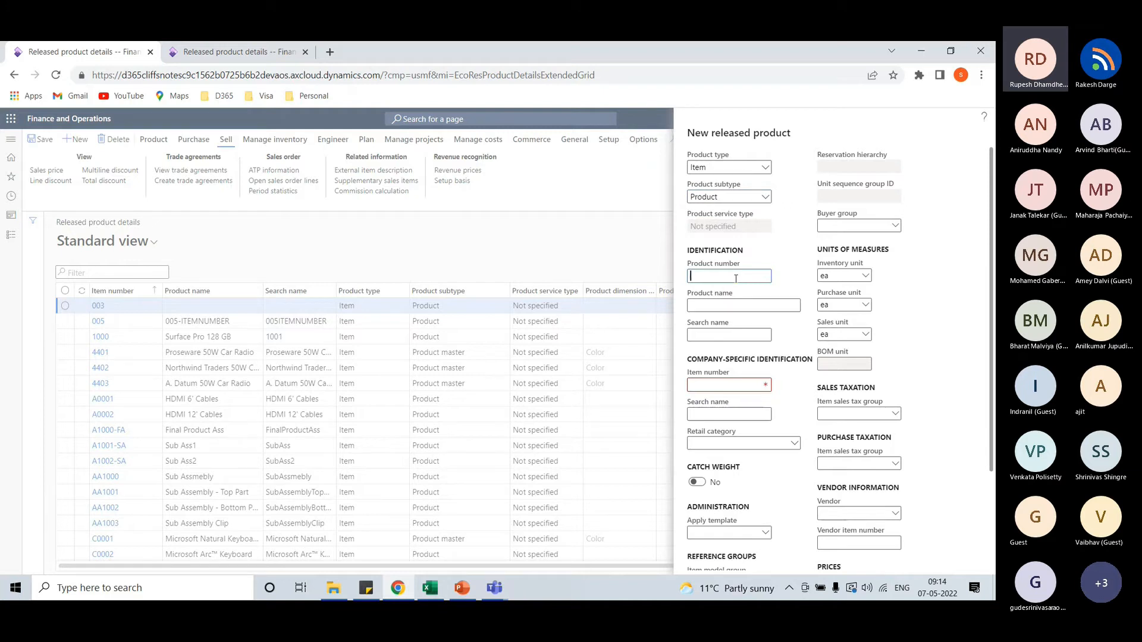
text(Test)
key(Tab)
Set the new released product's item model group to FIFO
scroll(740, 412, down, 1)
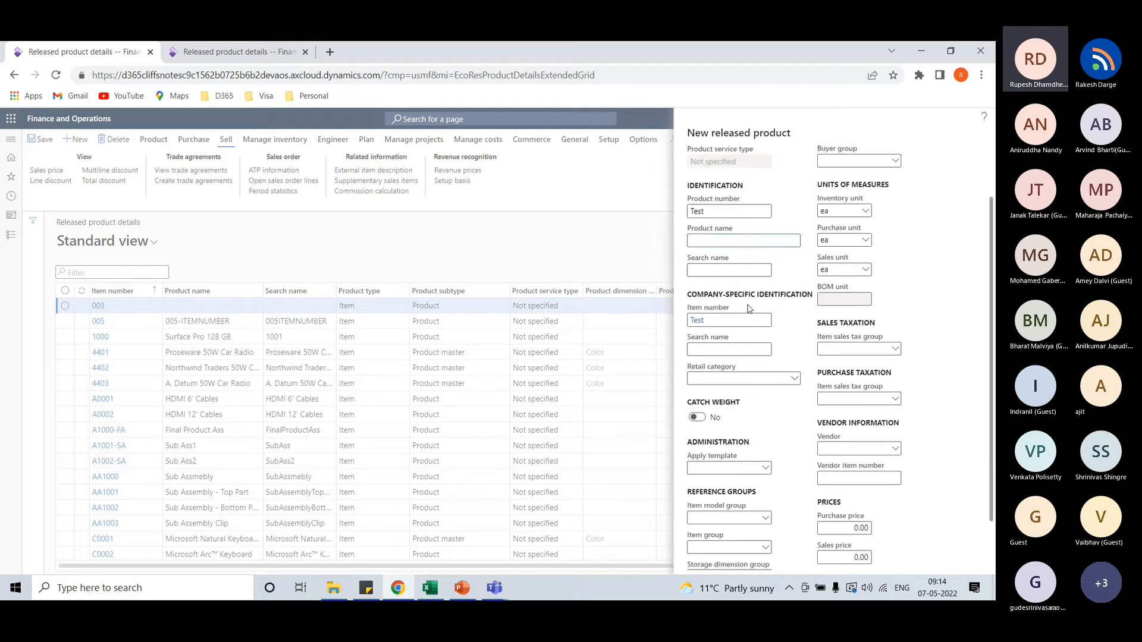
scroll(710, 295, down, 1)
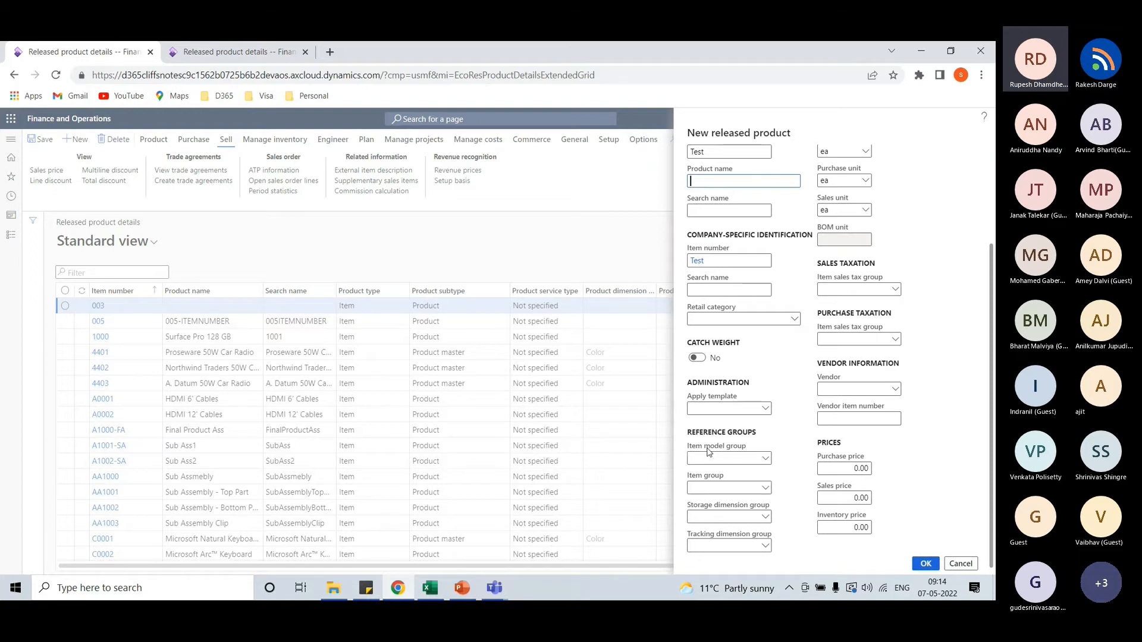
click(767, 460)
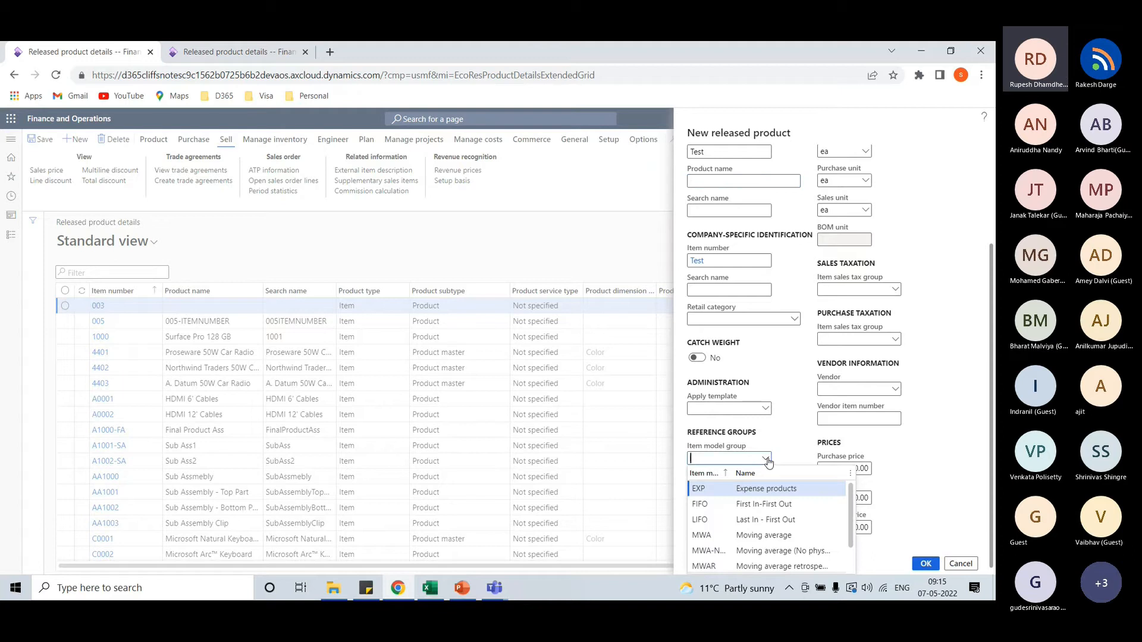
click(718, 508)
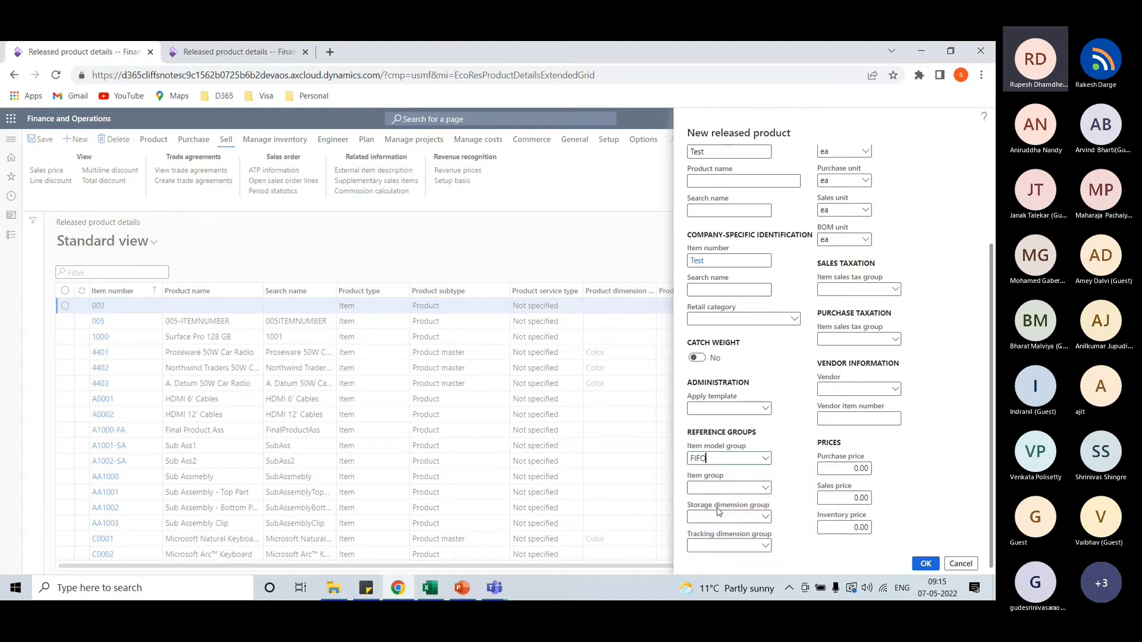
Open the details of the FIFO item model group, examine its ledger integration settings, and return to the new product form
right_click(765, 462)
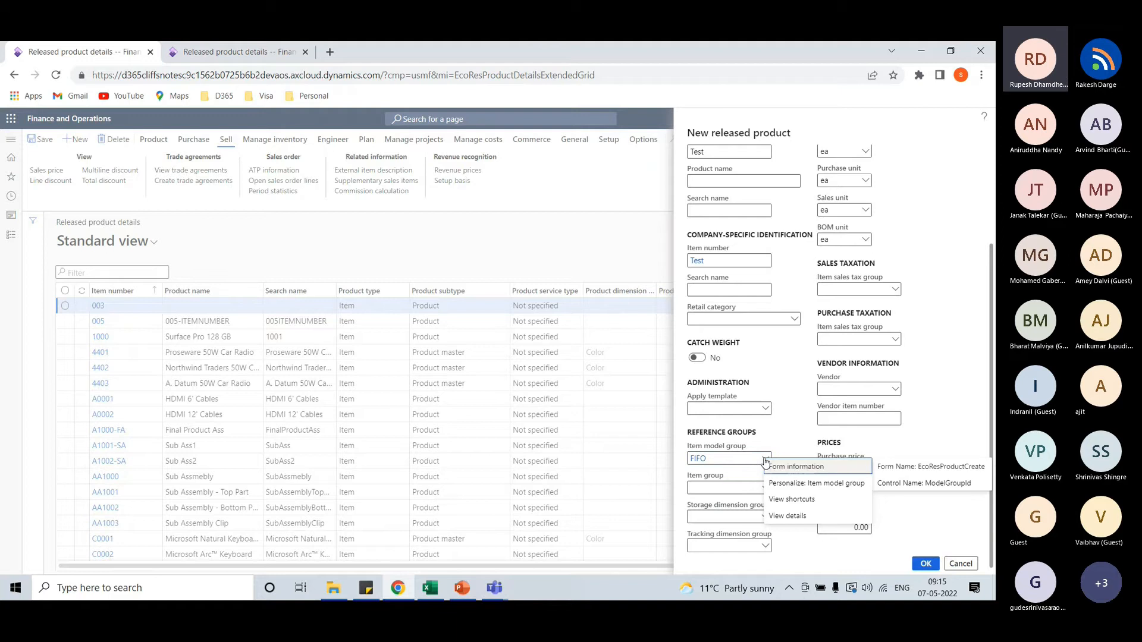
click(779, 517)
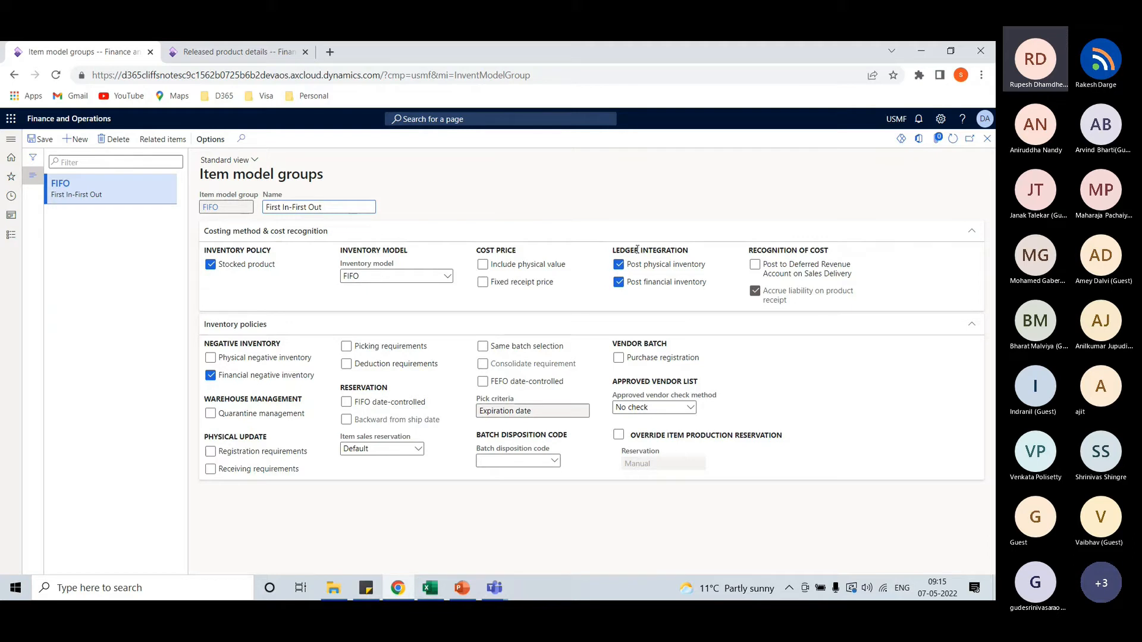
mouse_move(661, 269)
mouse_move(645, 292)
mouse_move(629, 289)
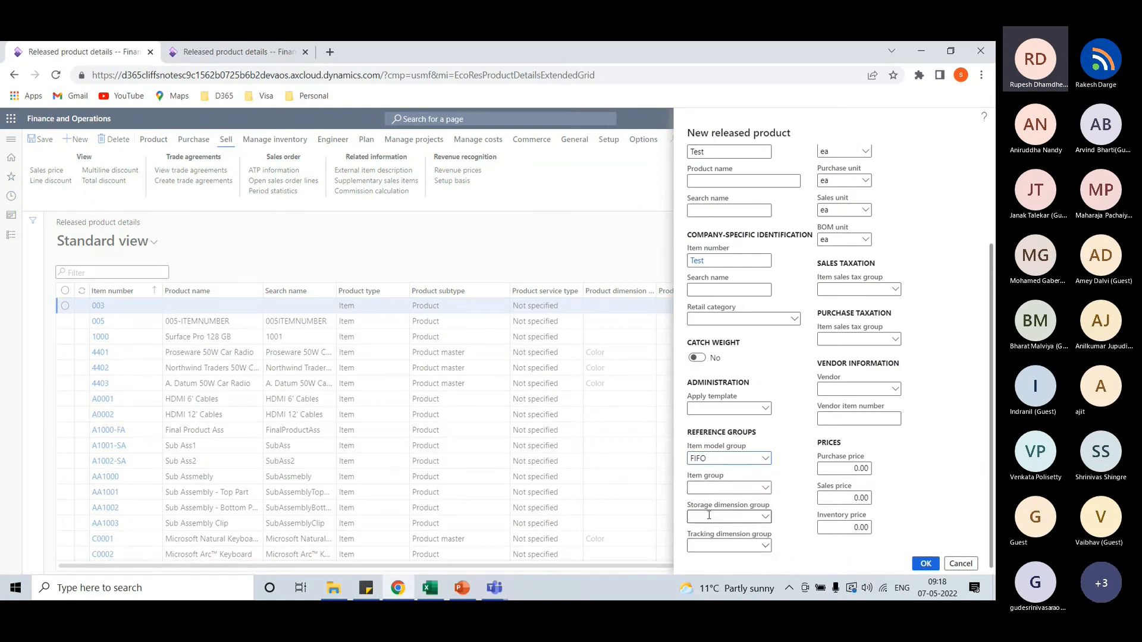
Look through the storage and tracking dimension group options for the new released product, and cancel its creation
click(766, 519)
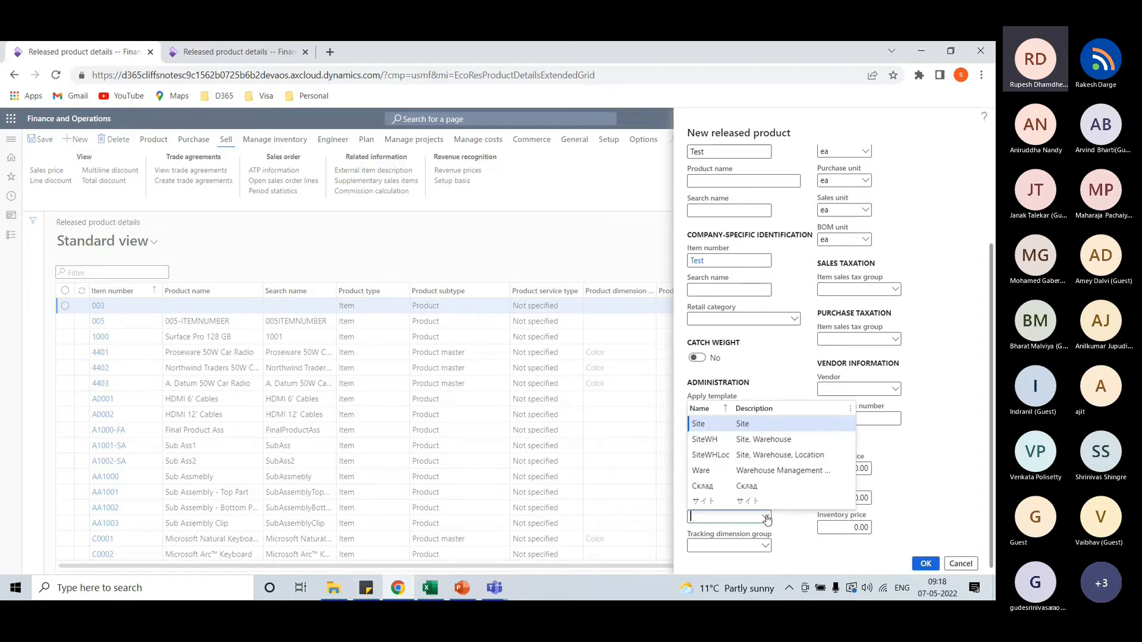
click(767, 548)
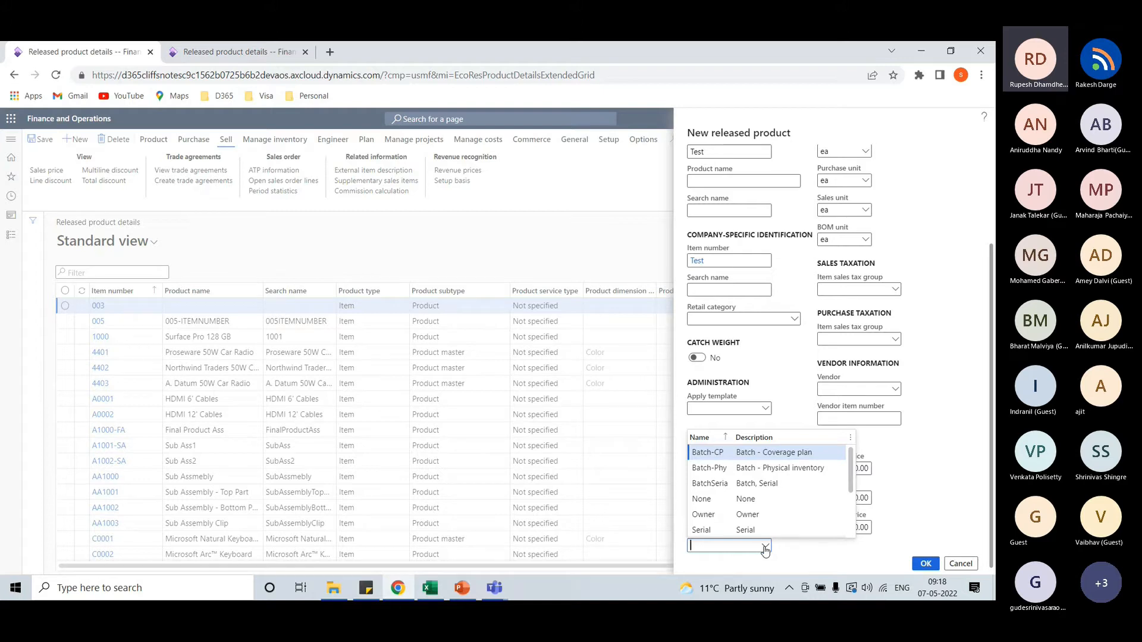
click(834, 334)
scroll(834, 334, up, 2)
scroll(835, 334, down, 2)
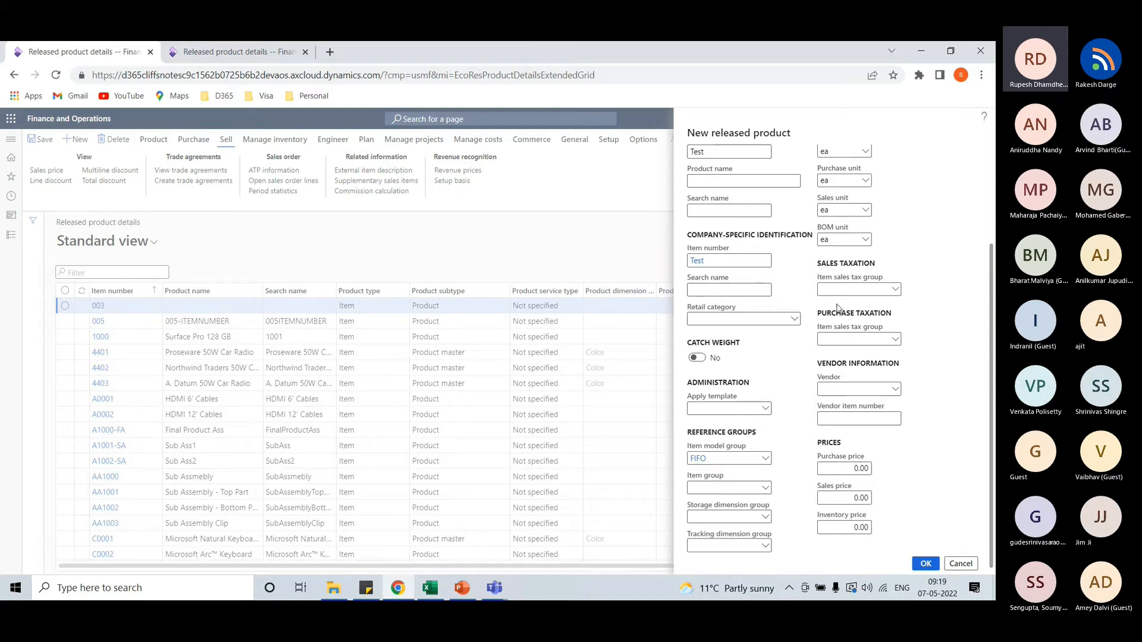
click(960, 564)
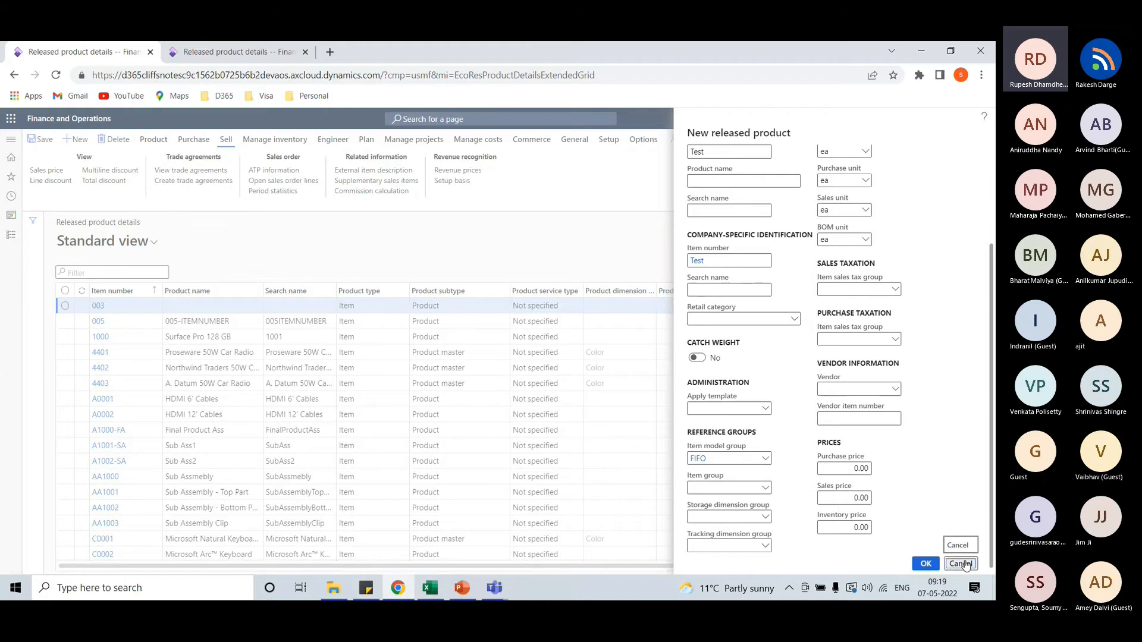
Switch to the Excel agenda, select the Terms of payment entry, and return to Finance and Operations in Chrome
click(430, 588)
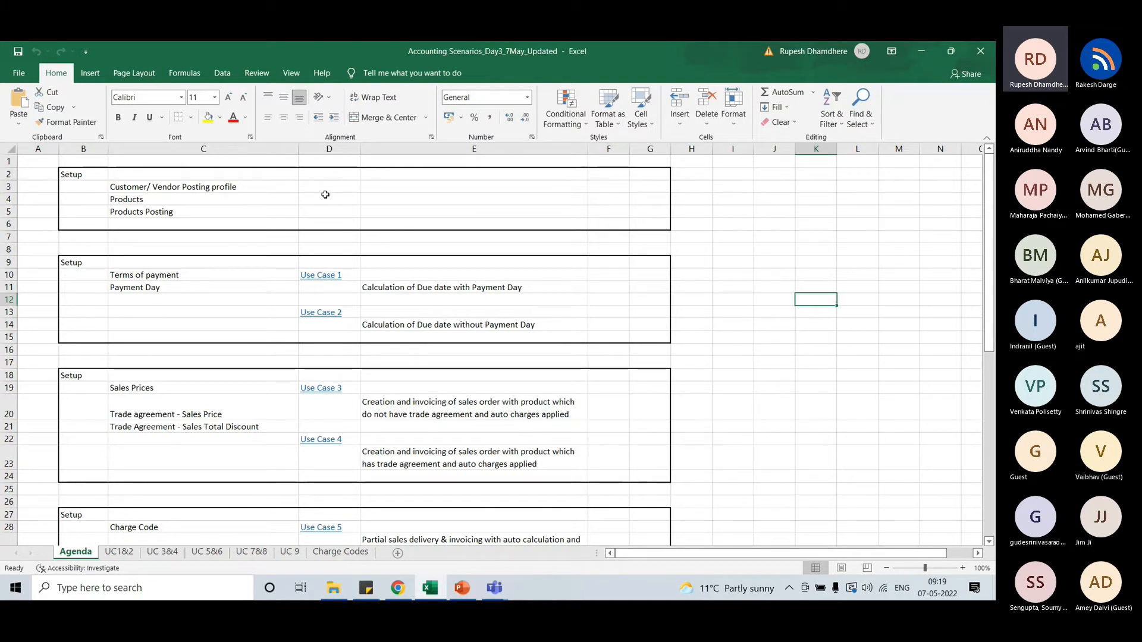
click(183, 275)
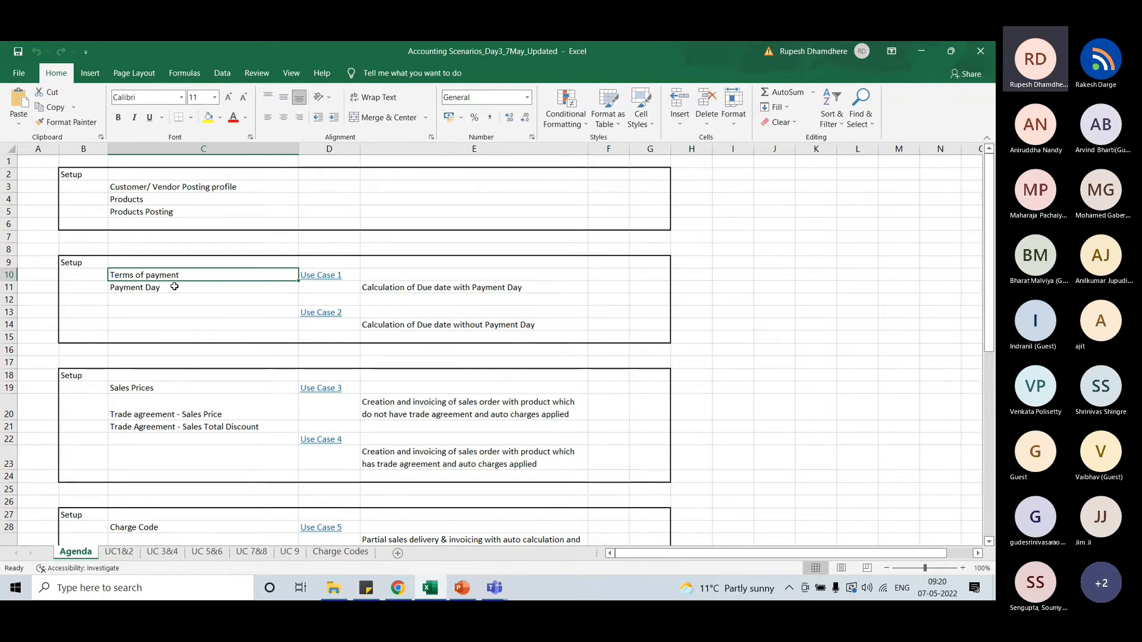
mouse_move(398, 589)
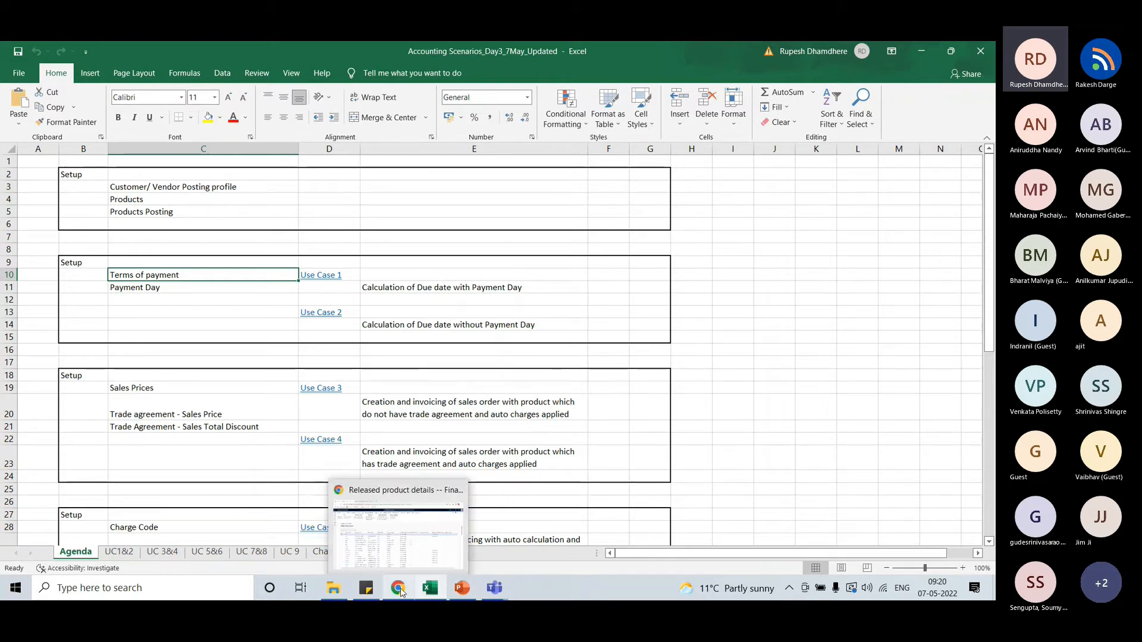
click(394, 524)
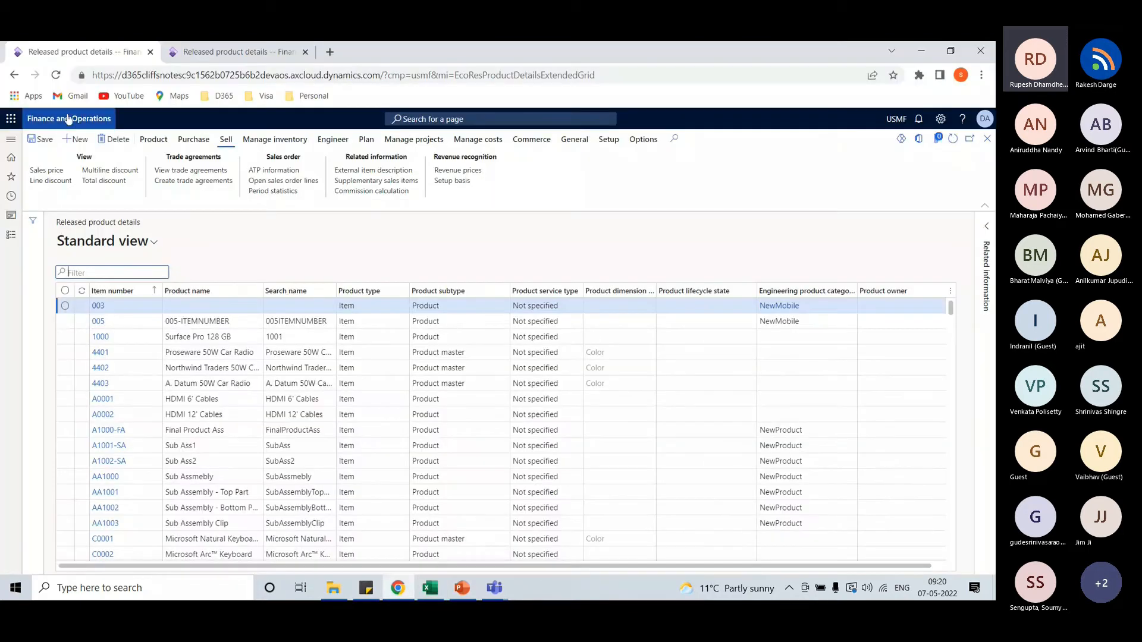
Open Terms of payment in the Accounts receivable payments setup and examine the Net15_Wed and Net15 terms
click(69, 119)
click(19, 237)
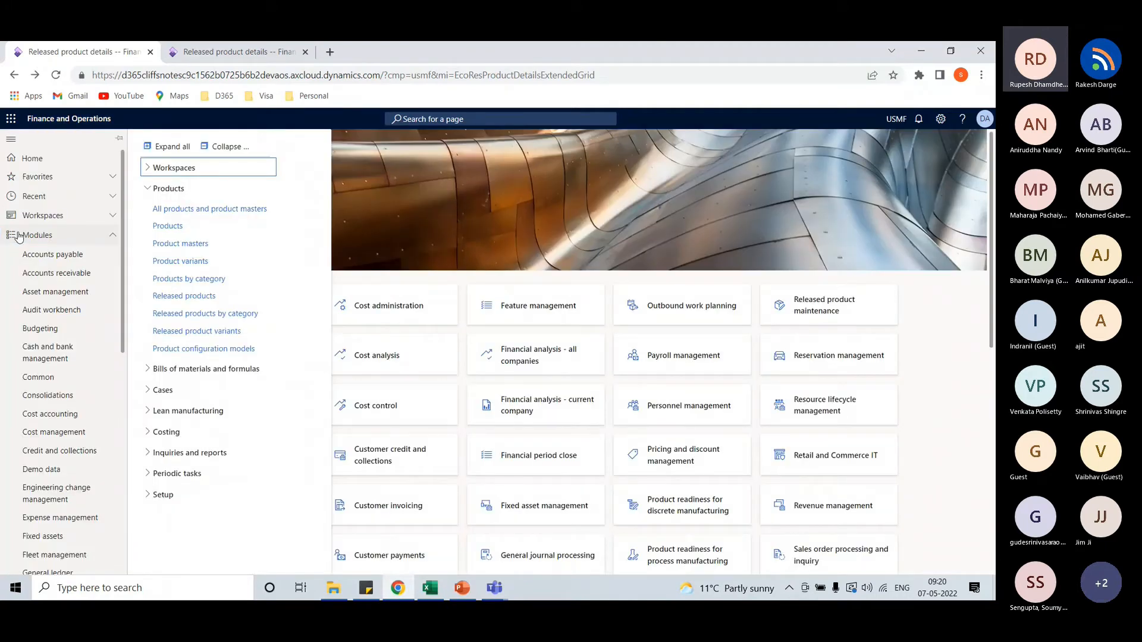
click(76, 273)
click(179, 356)
click(199, 411)
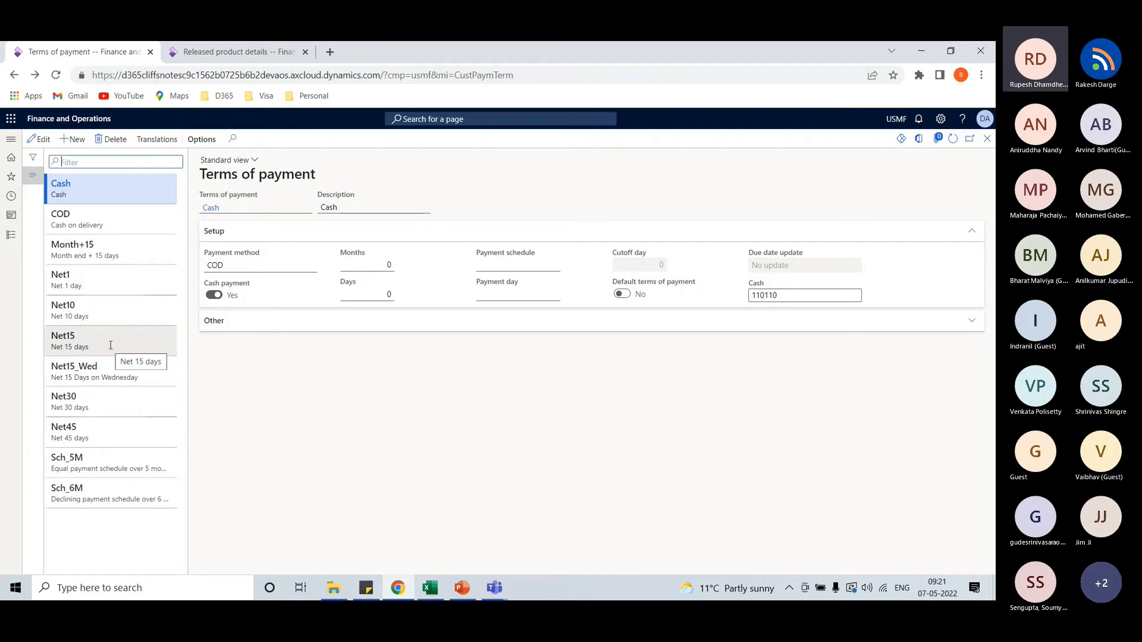
click(119, 372)
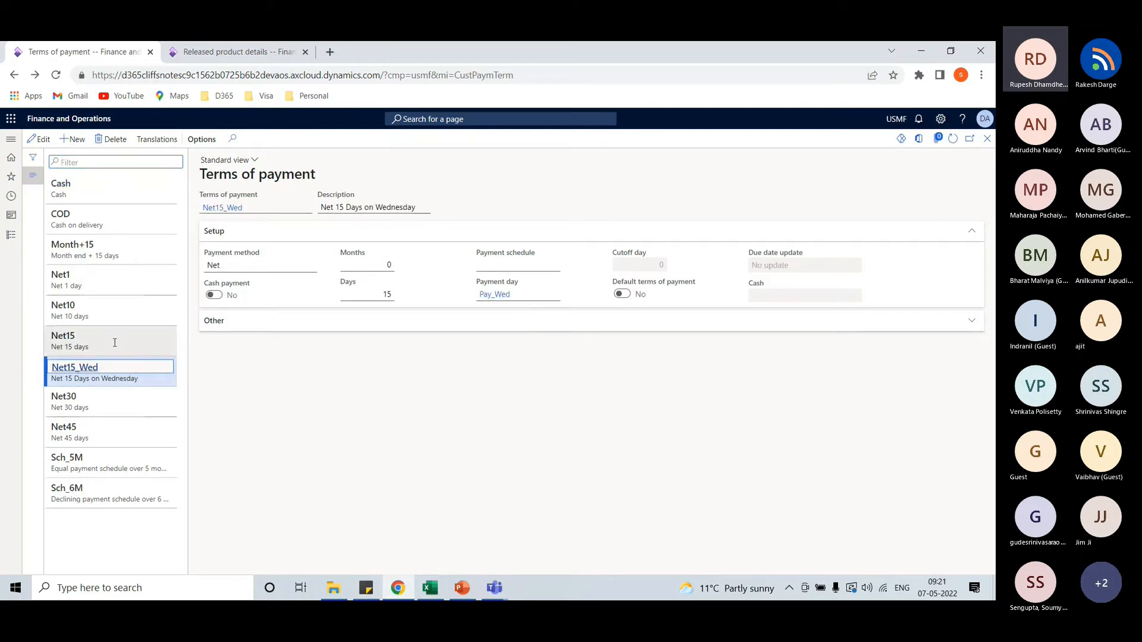
click(97, 345)
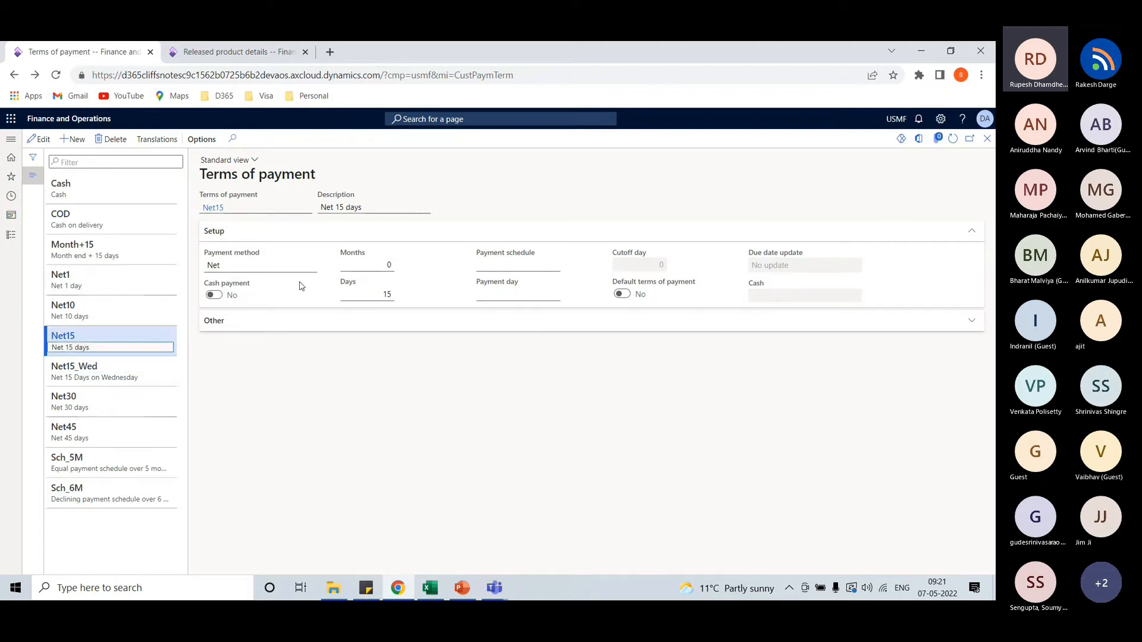
Start a new payment term, review its payment method options, keep Net, and set the days to 10
click(70, 141)
click(310, 265)
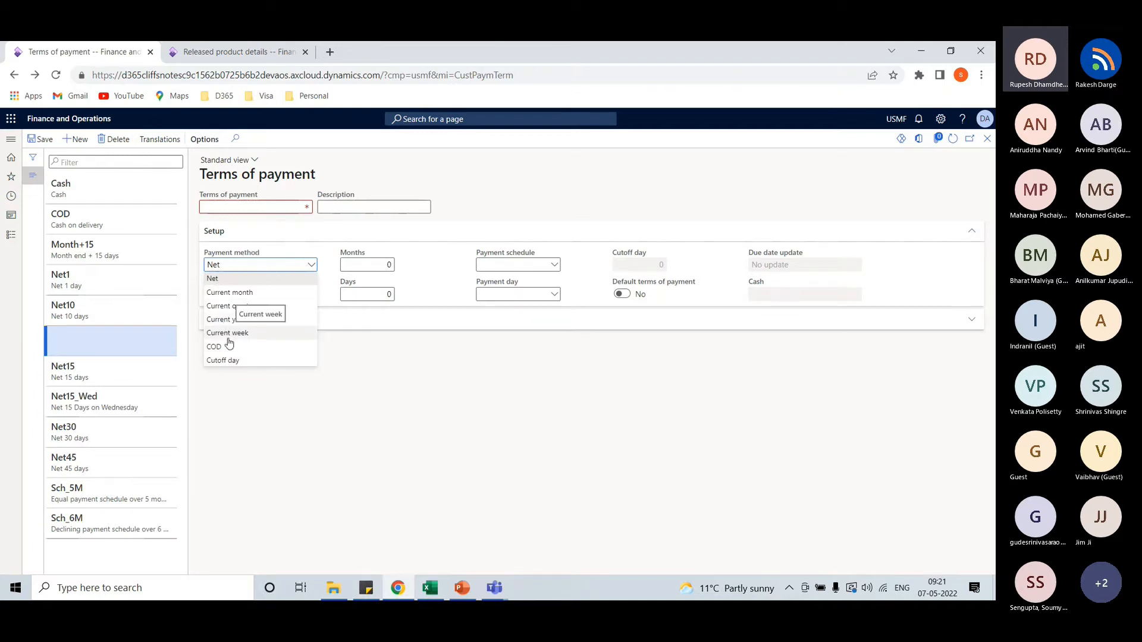
click(312, 234)
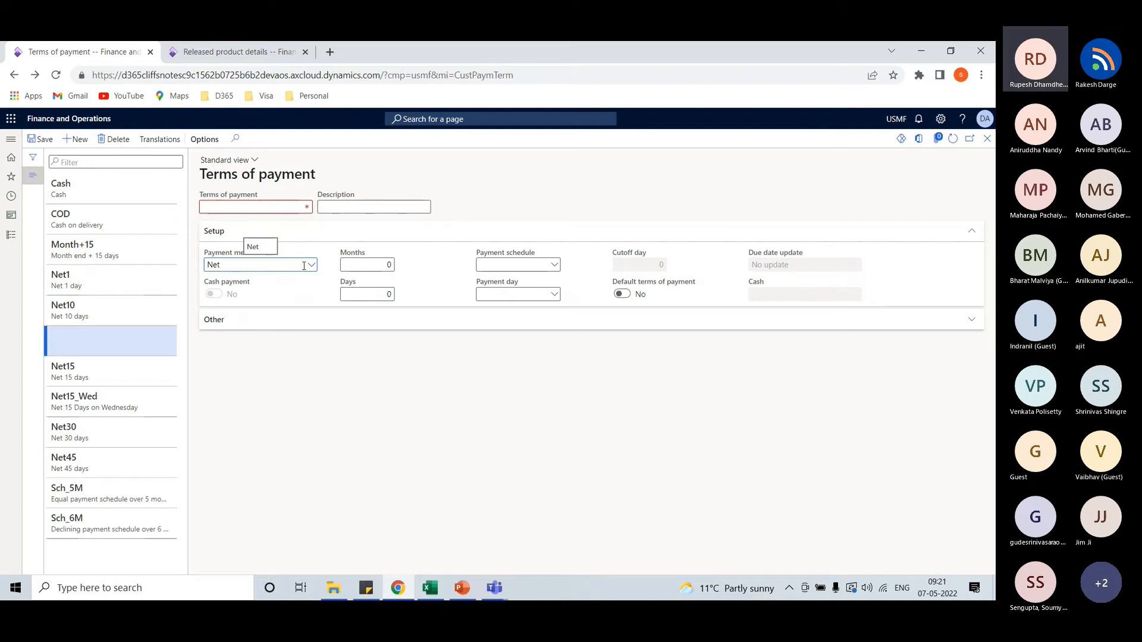
click(364, 295)
text(10)
Change the draft payment term's payment method to Current month, and delete the draft
click(312, 269)
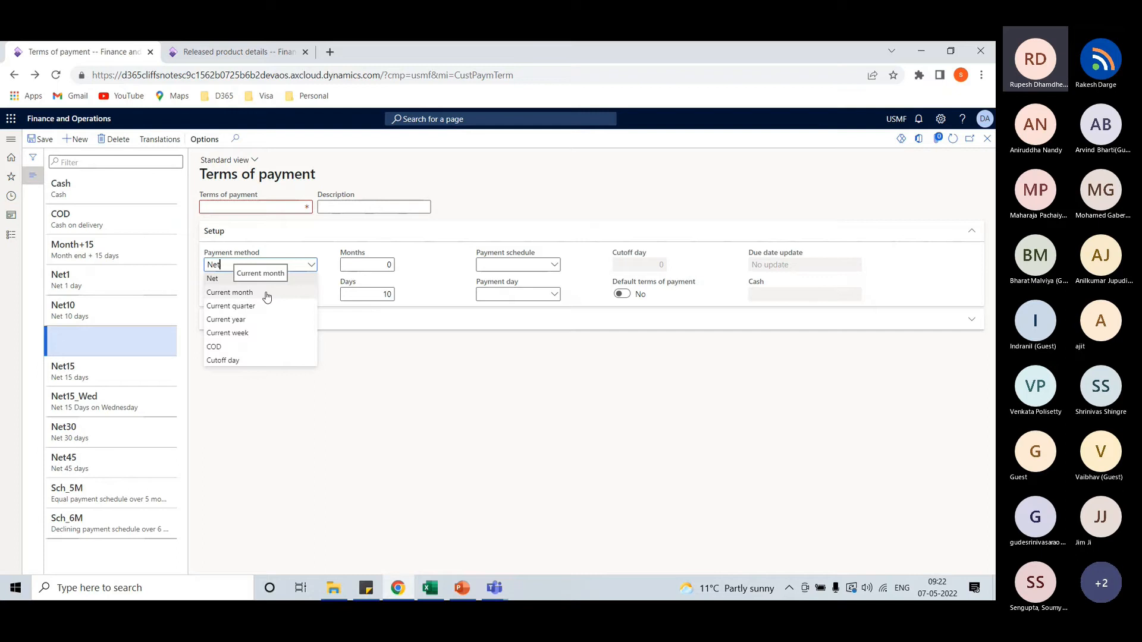
click(267, 294)
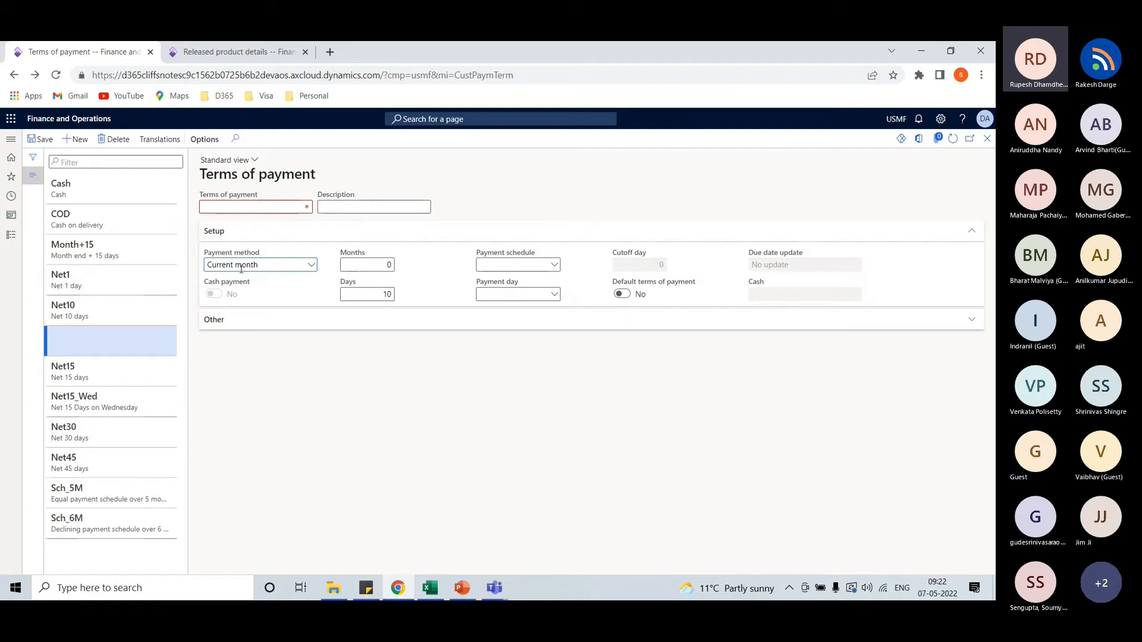
click(353, 298)
click(115, 139)
Check the payment day assigned to the Net15_Wed term and open Payment days in the Accounts receivable payments setup
click(119, 377)
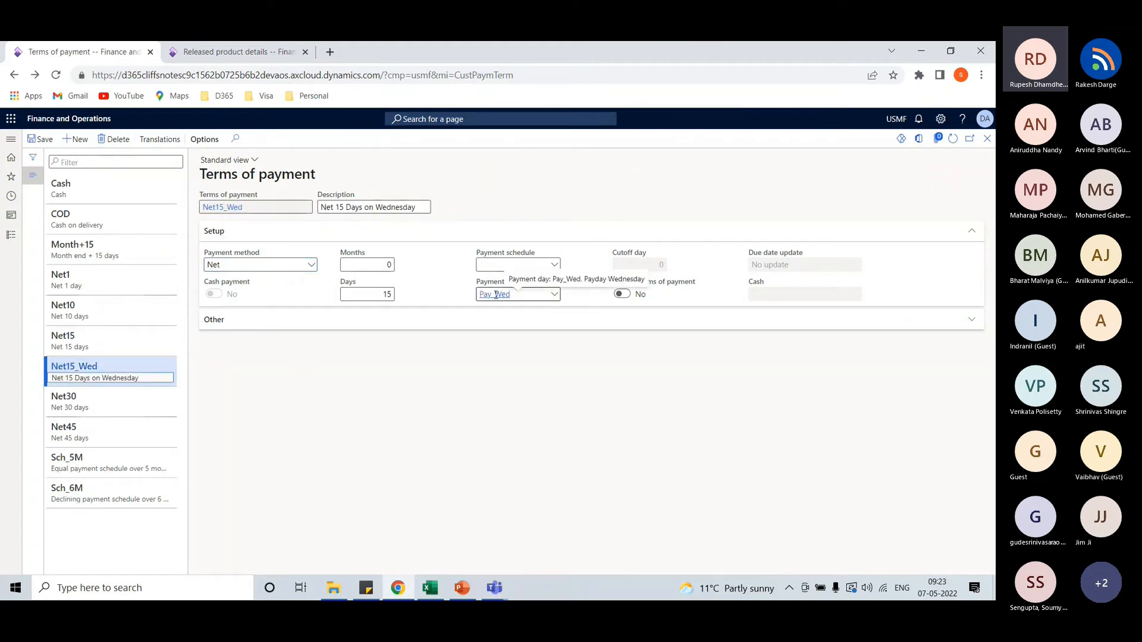
click(11, 235)
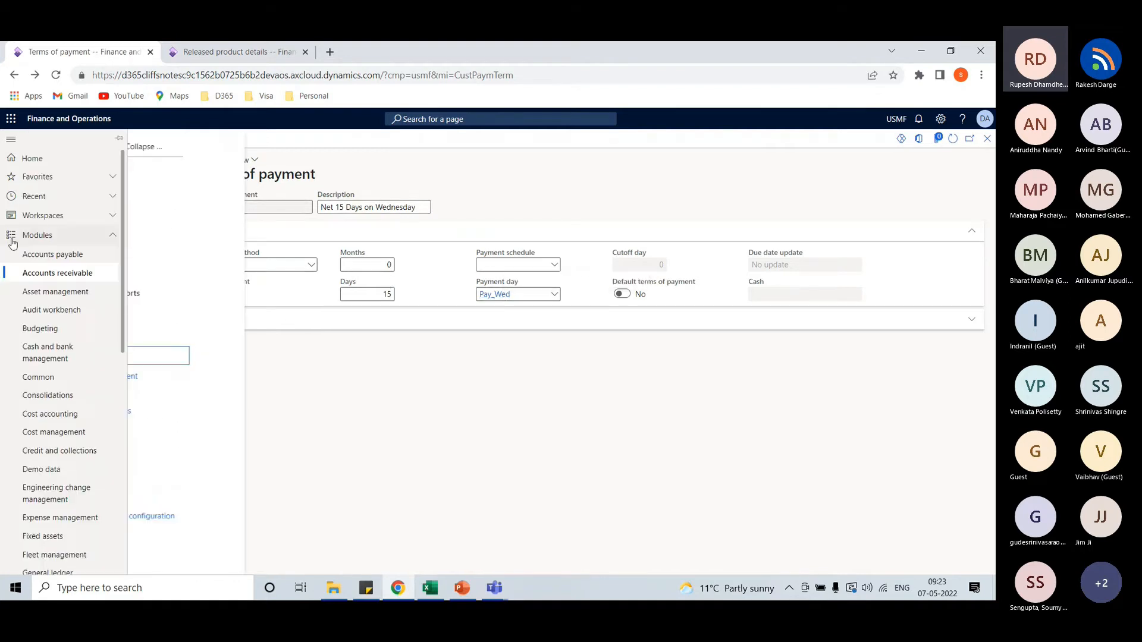
click(179, 395)
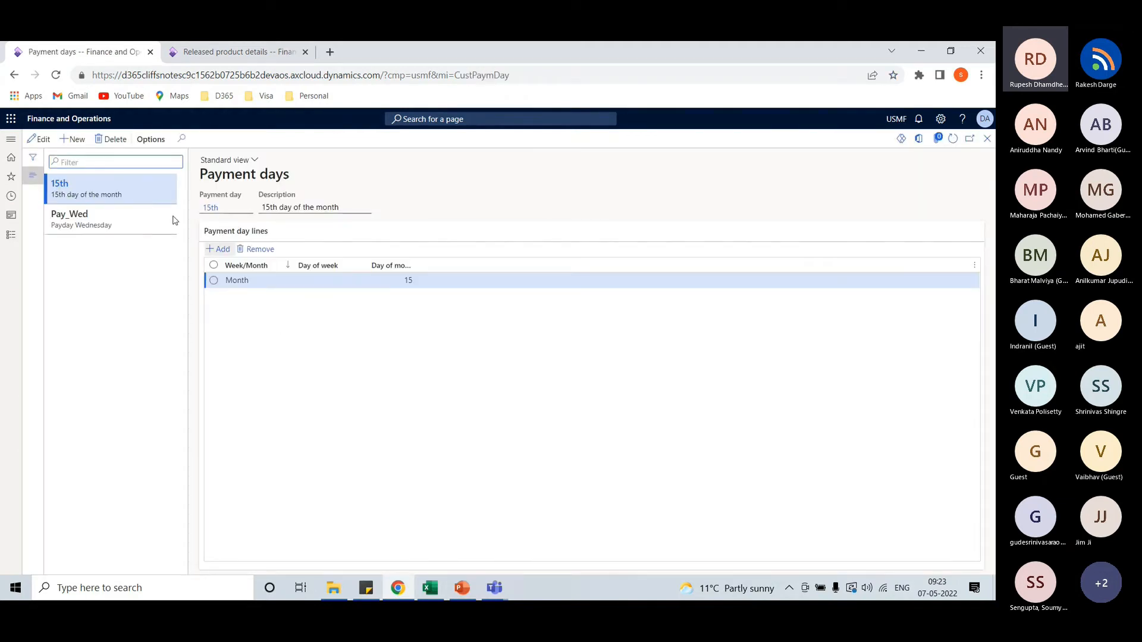
Start a new payment day, look through the Week/Month and day of week options, and close the form
key(alt+n)
click(304, 280)
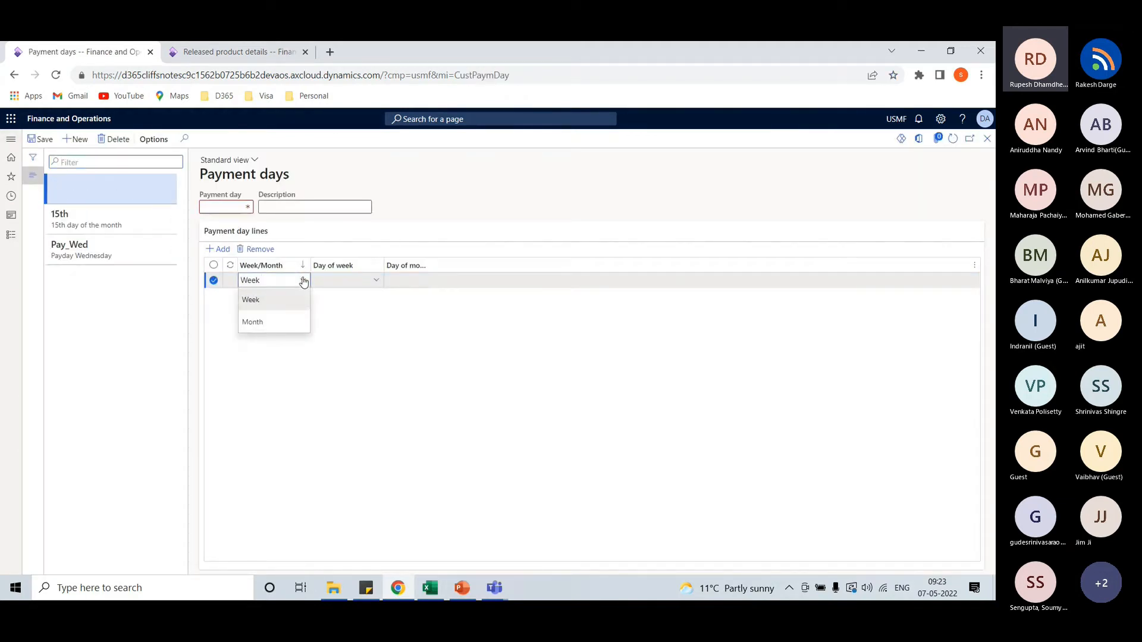
click(357, 283)
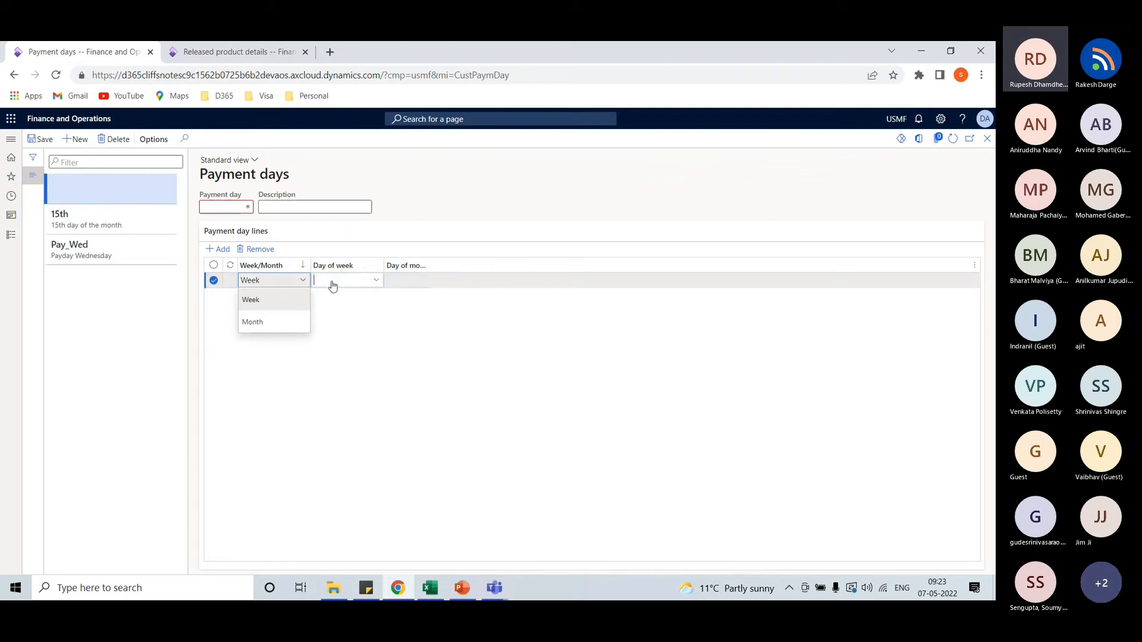
click(378, 282)
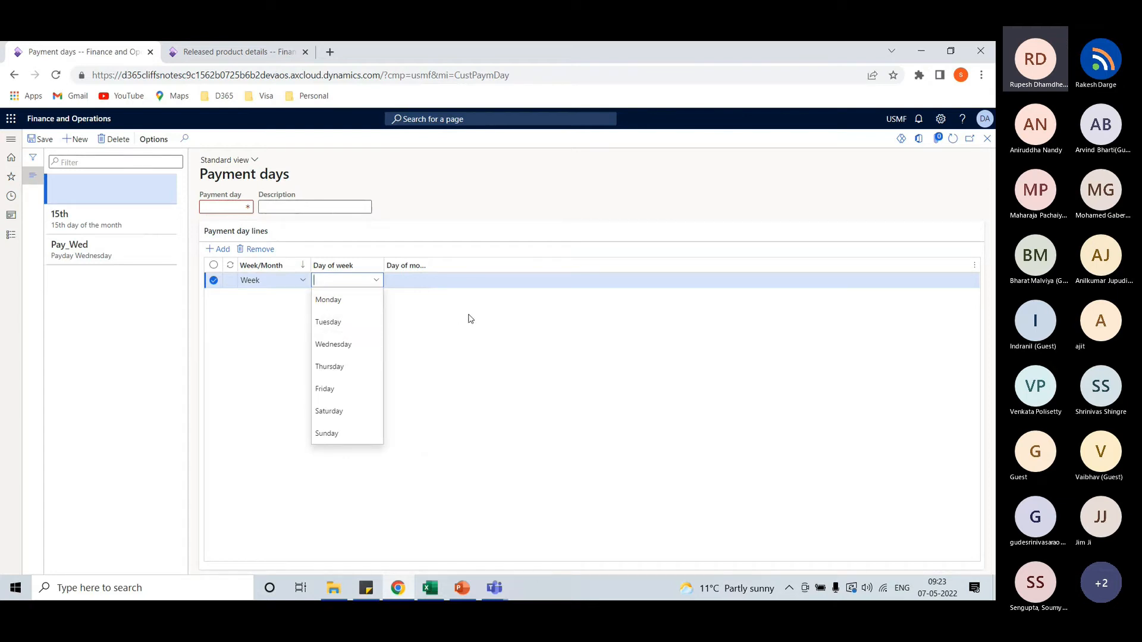
click(284, 284)
click(987, 138)
Reopen Terms of payment in the Accounts receivable payments setup and examine the Net15_Wed term
click(10, 235)
click(73, 274)
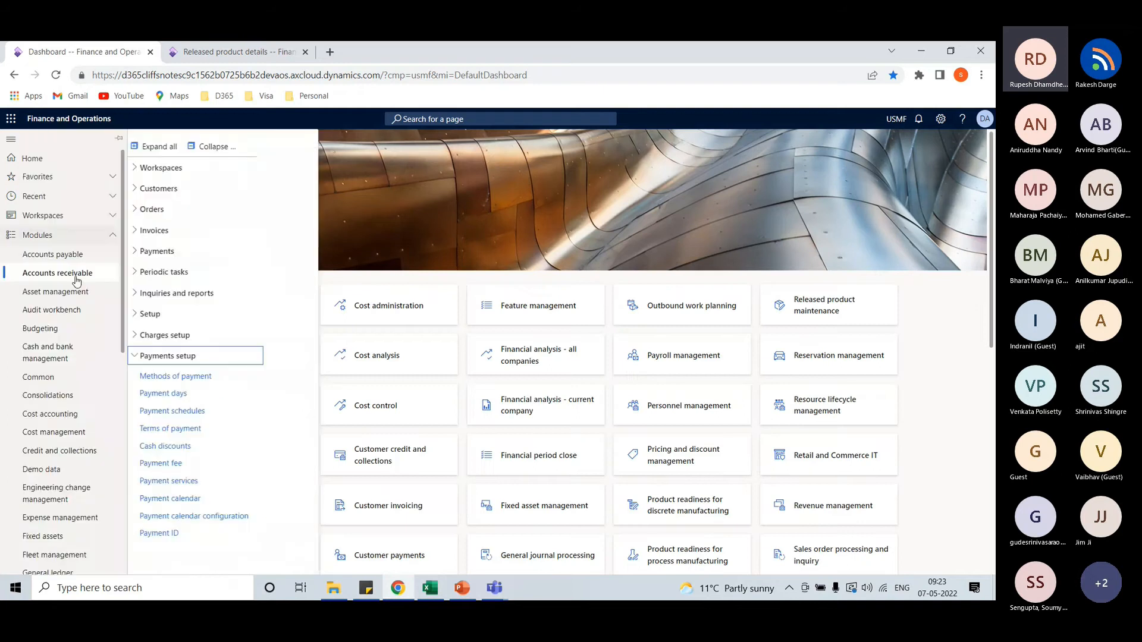
click(197, 429)
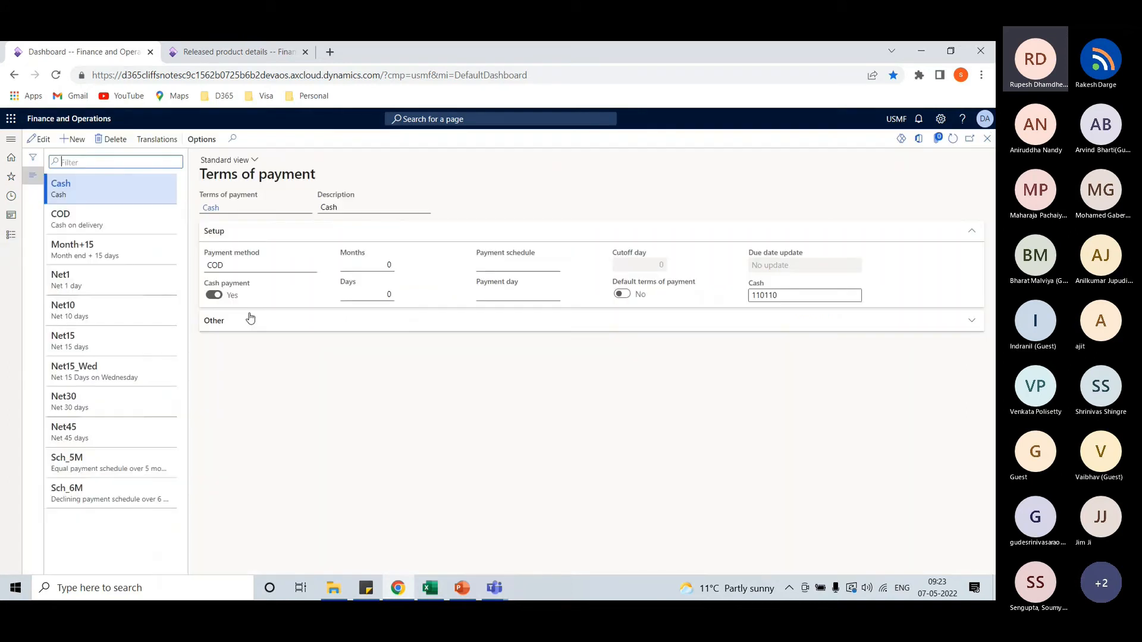
click(88, 366)
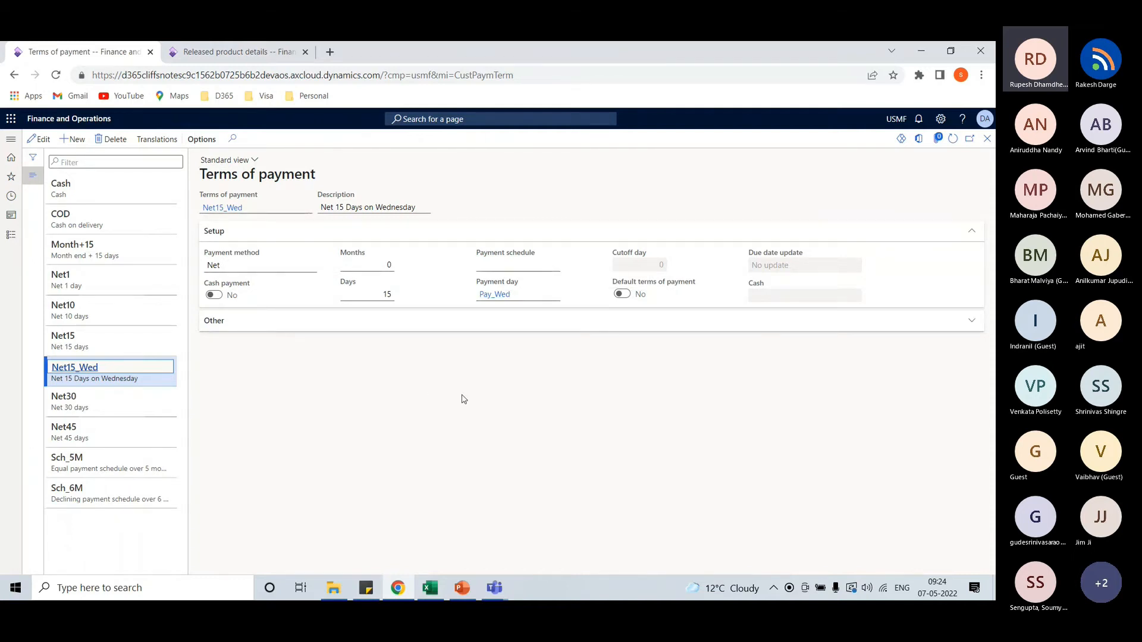
Create a new free text invoice in Accounts receivable for the customer account of Priority Customer
click(75, 118)
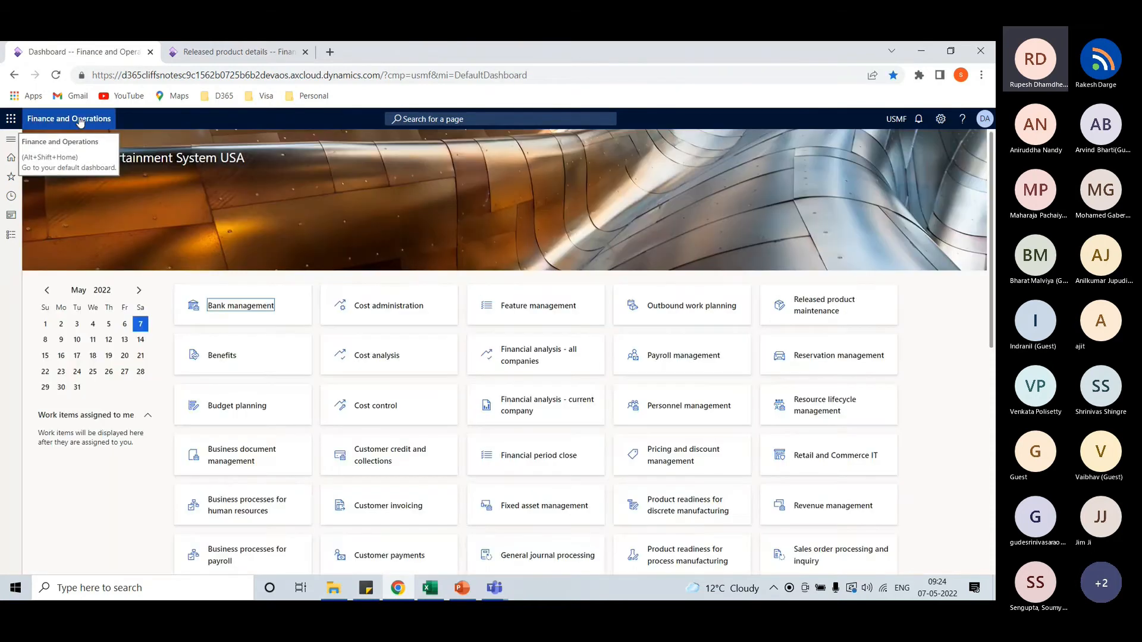
click(15, 237)
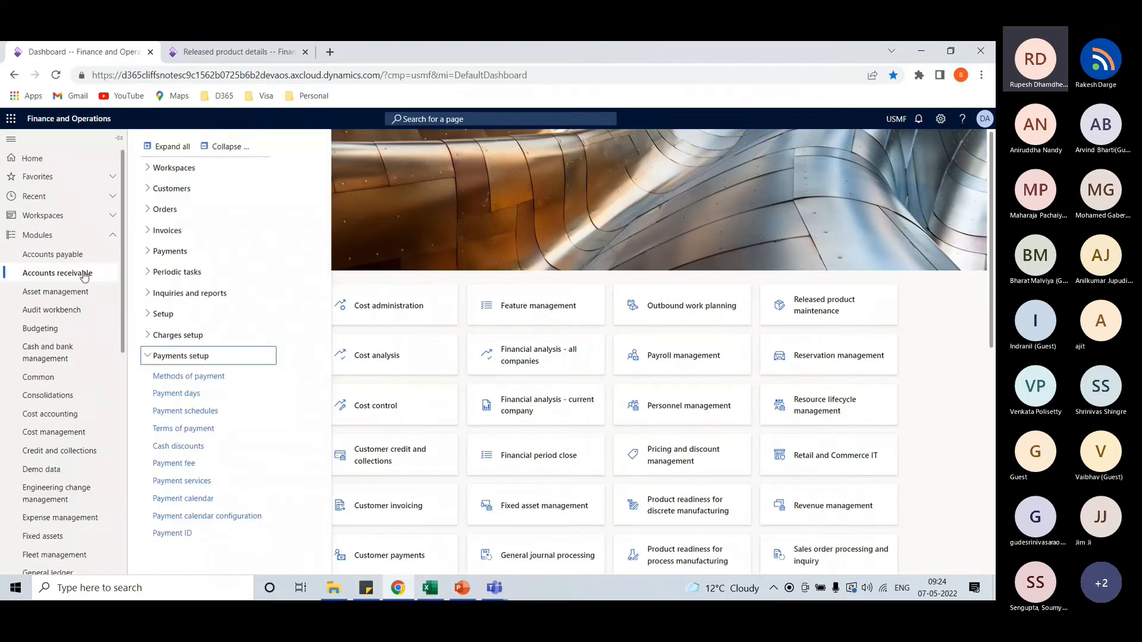
click(167, 231)
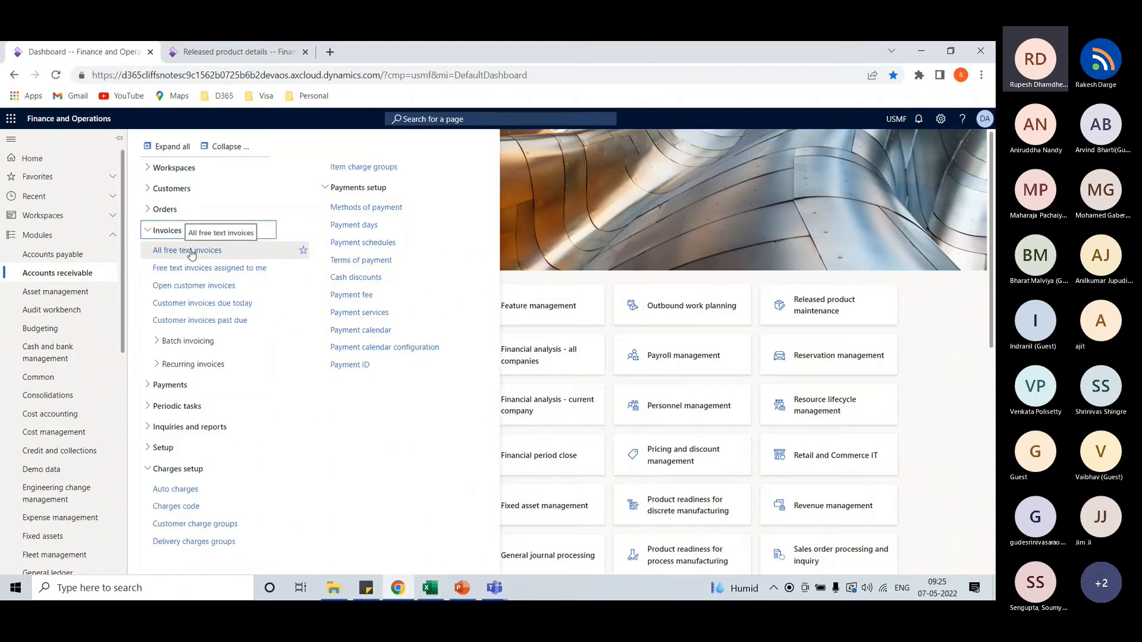
click(191, 252)
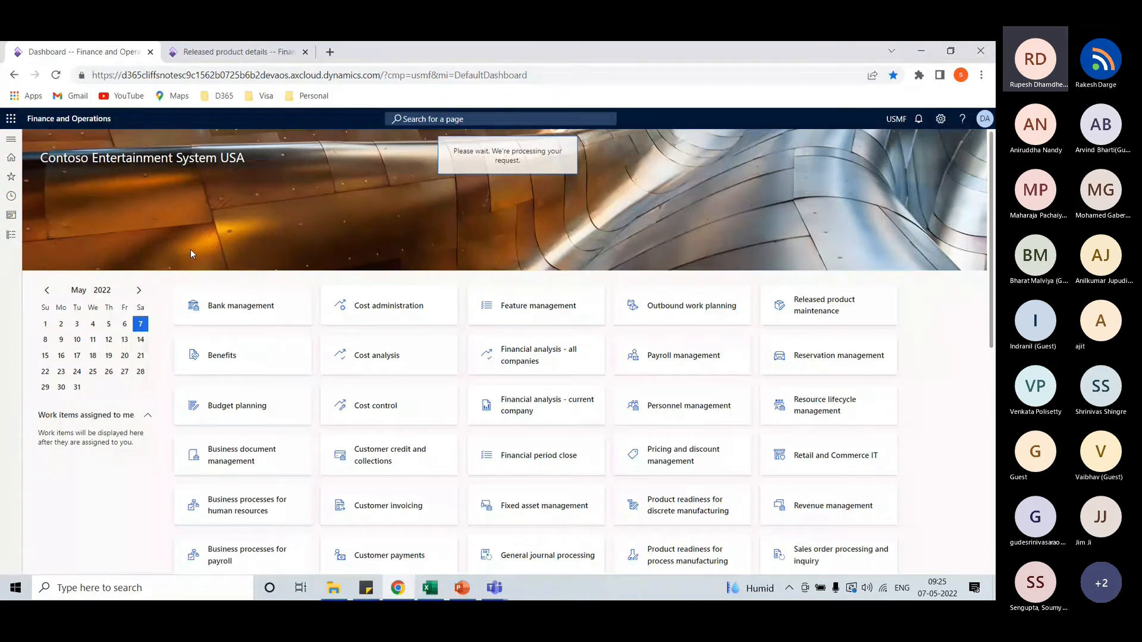
click(72, 139)
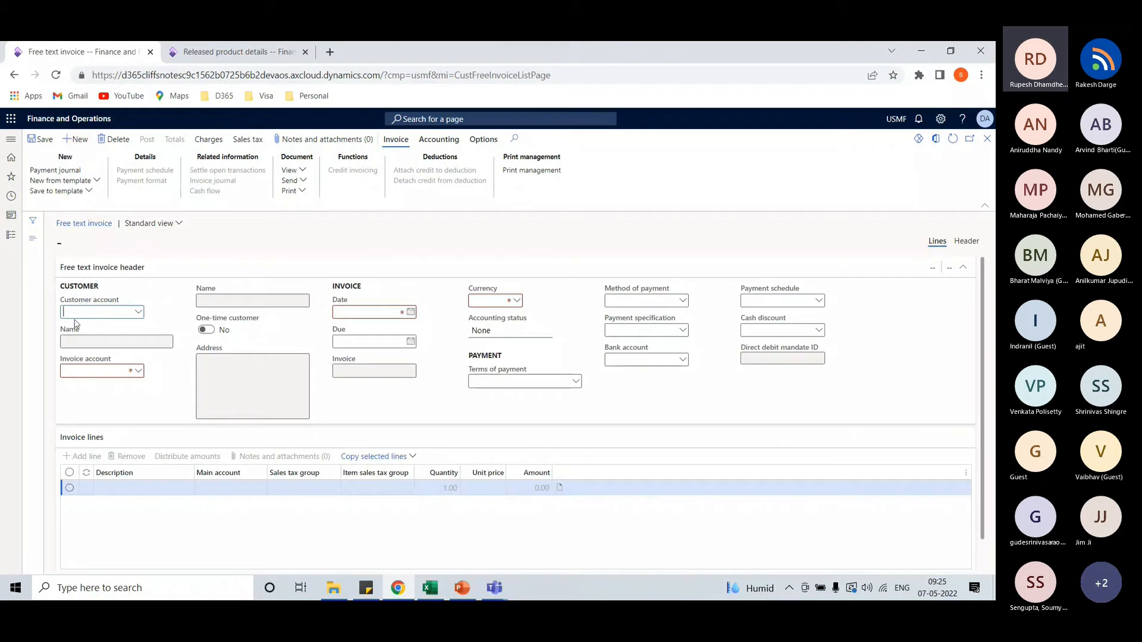
text(prio)
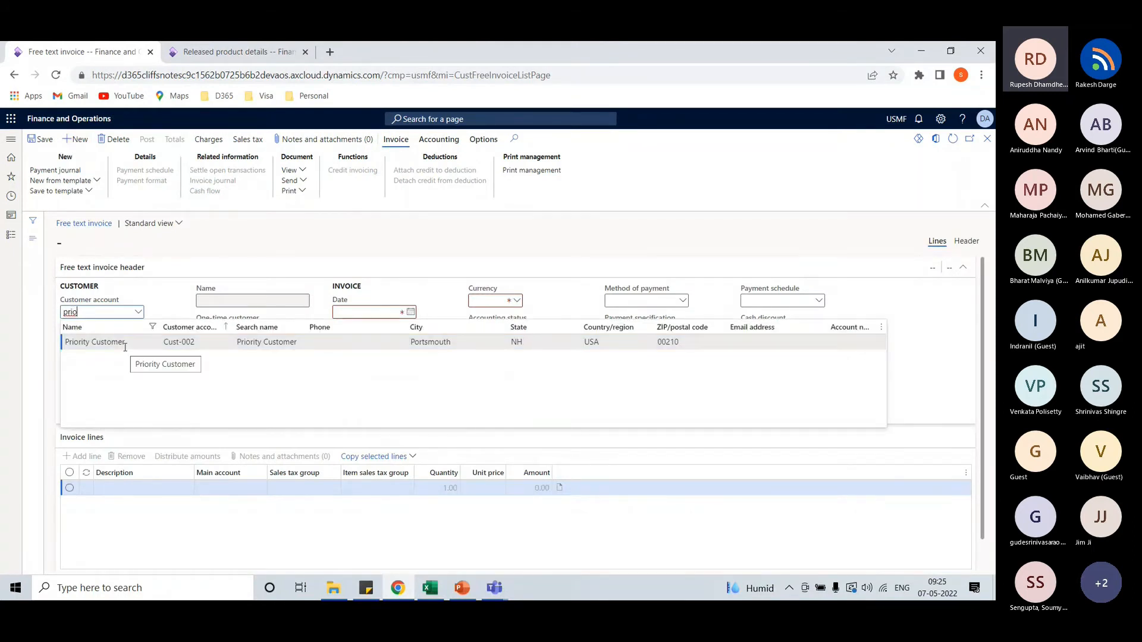
click(122, 344)
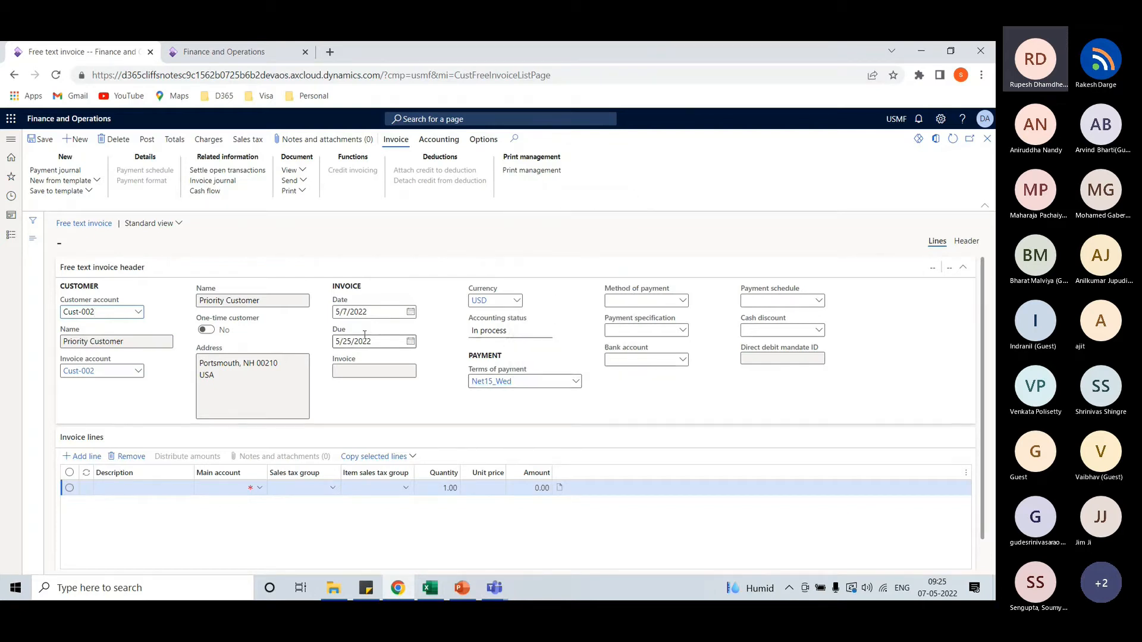
Read the Use Case 1 scenario on the UC1&2 sheet in Excel, and compare it with the invoice's due date in Chrome
click(430, 588)
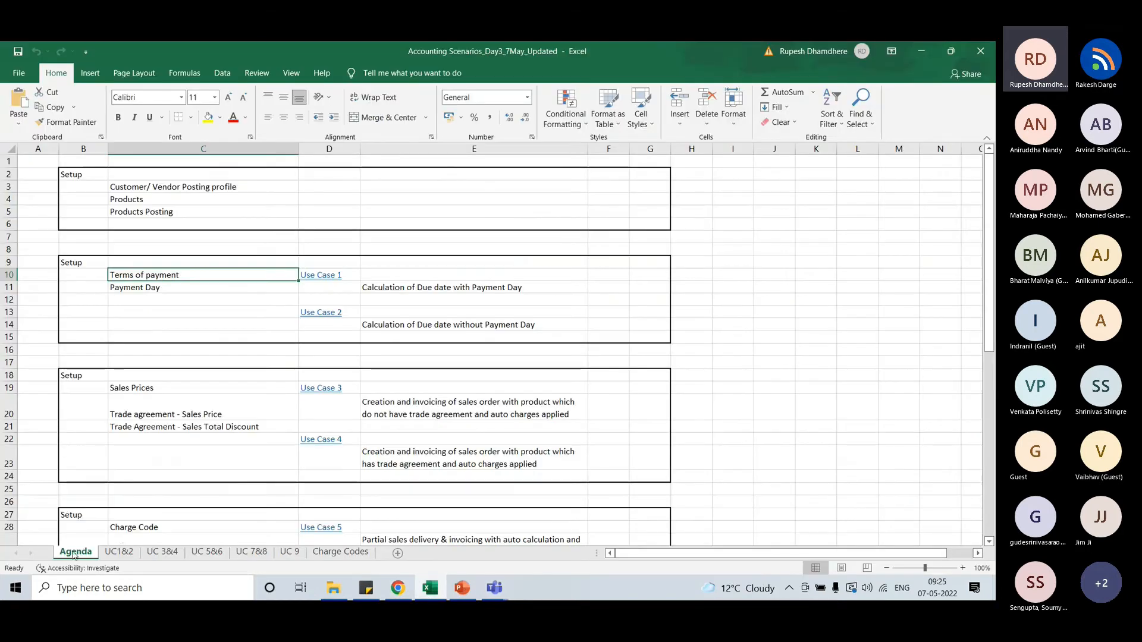
click(119, 552)
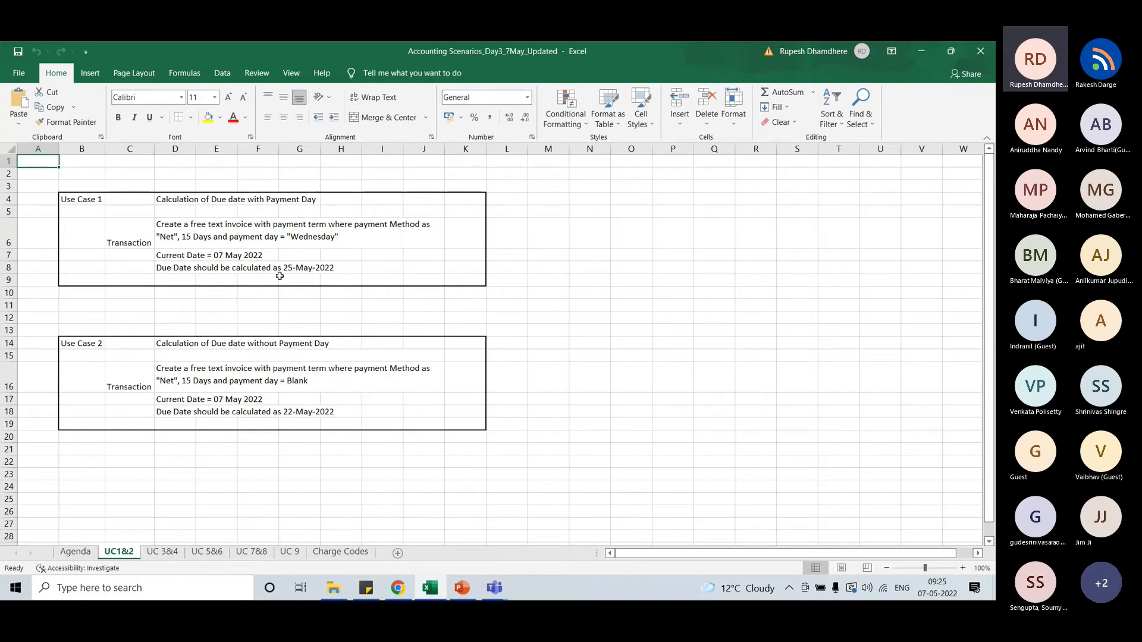
click(405, 592)
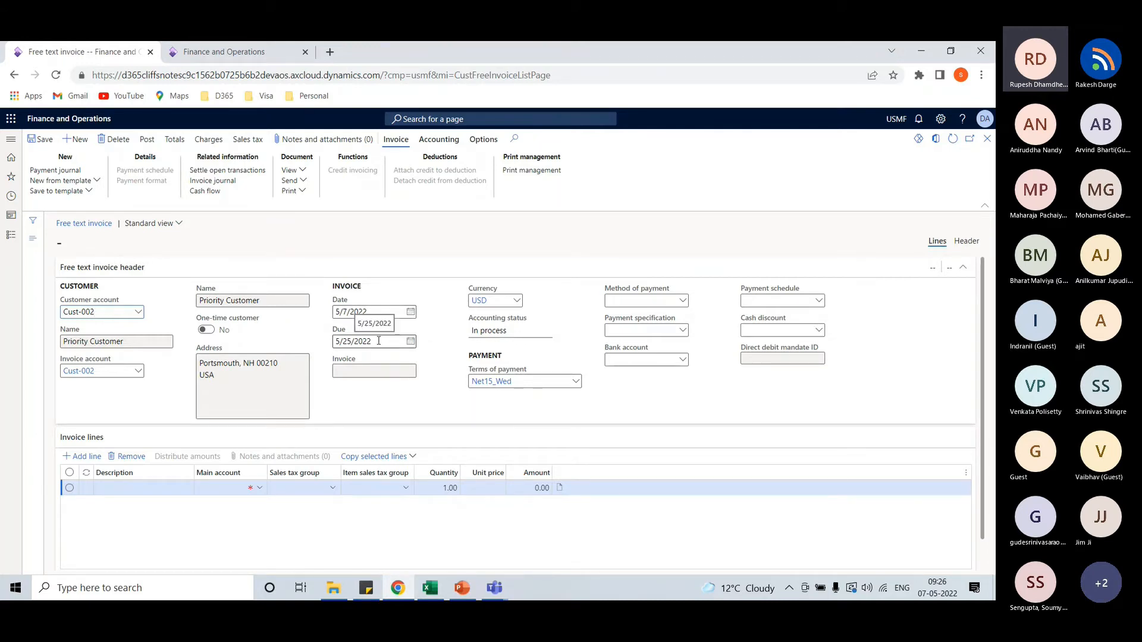
Check the May 2022 system calendar, and try the invoice dates 5/4/2022 and 5/11/2022 on the Priority Customer invoice to compare due dates
click(937, 587)
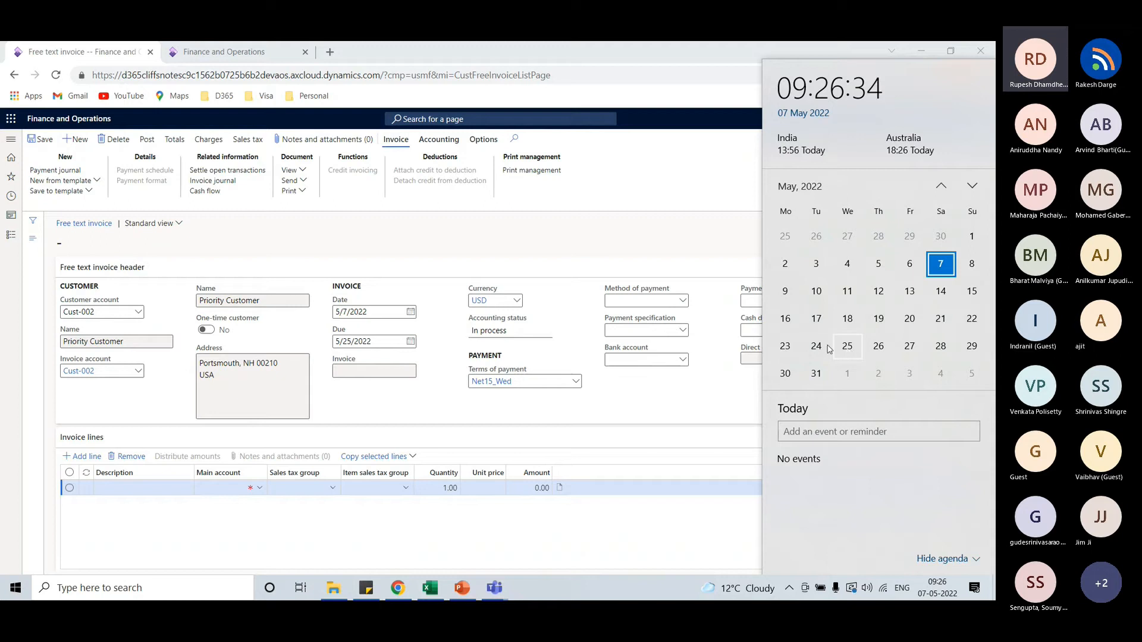
click(410, 315)
click(410, 313)
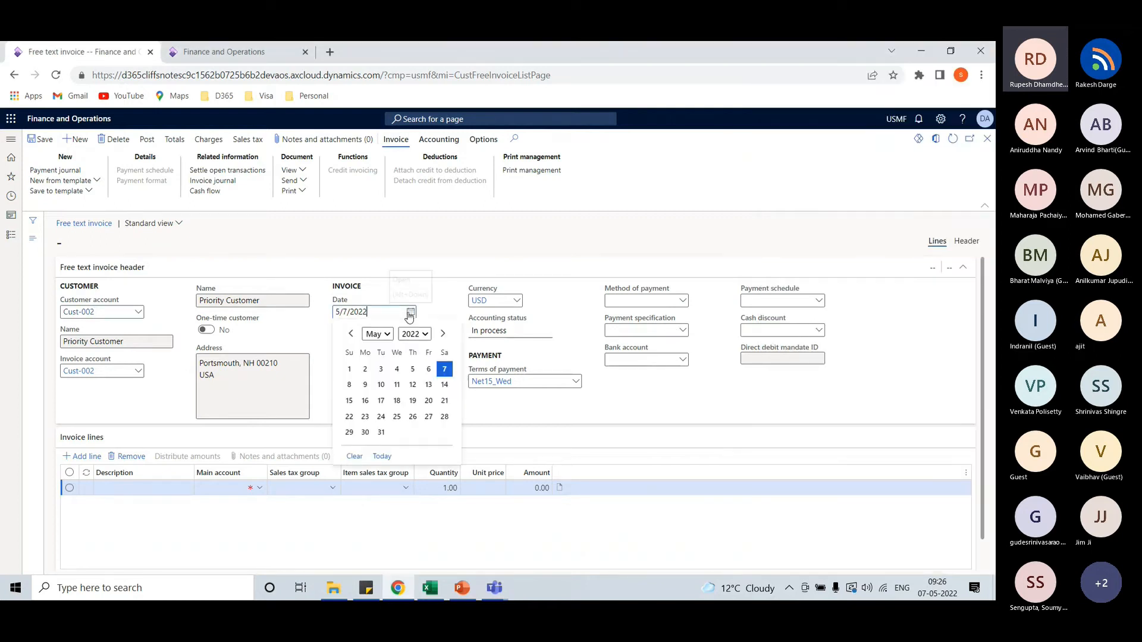
click(398, 370)
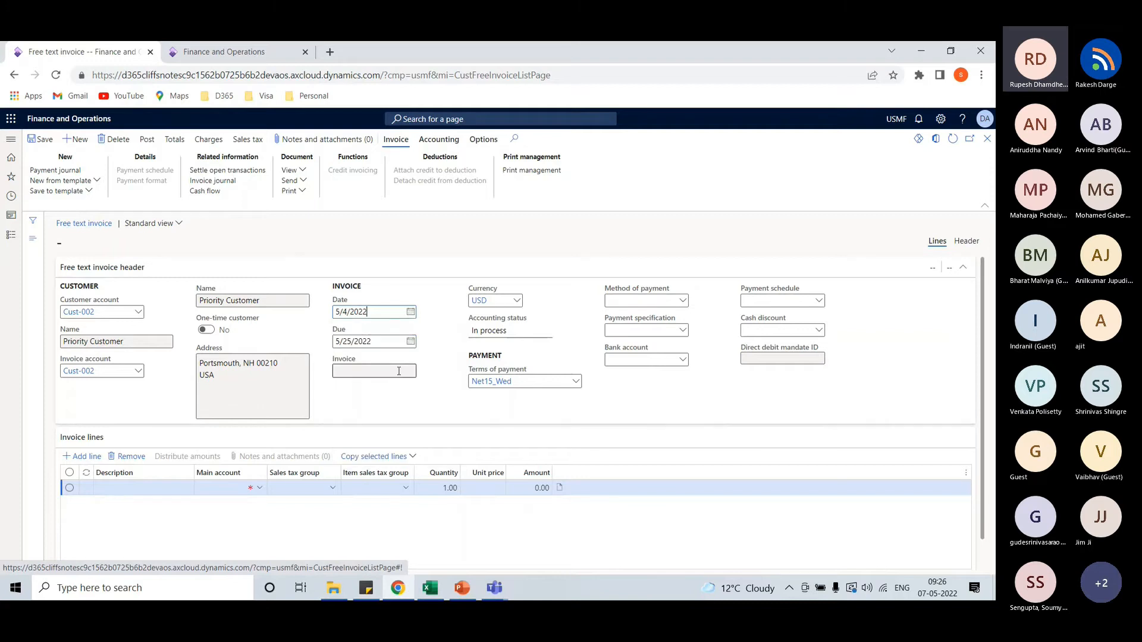
click(411, 312)
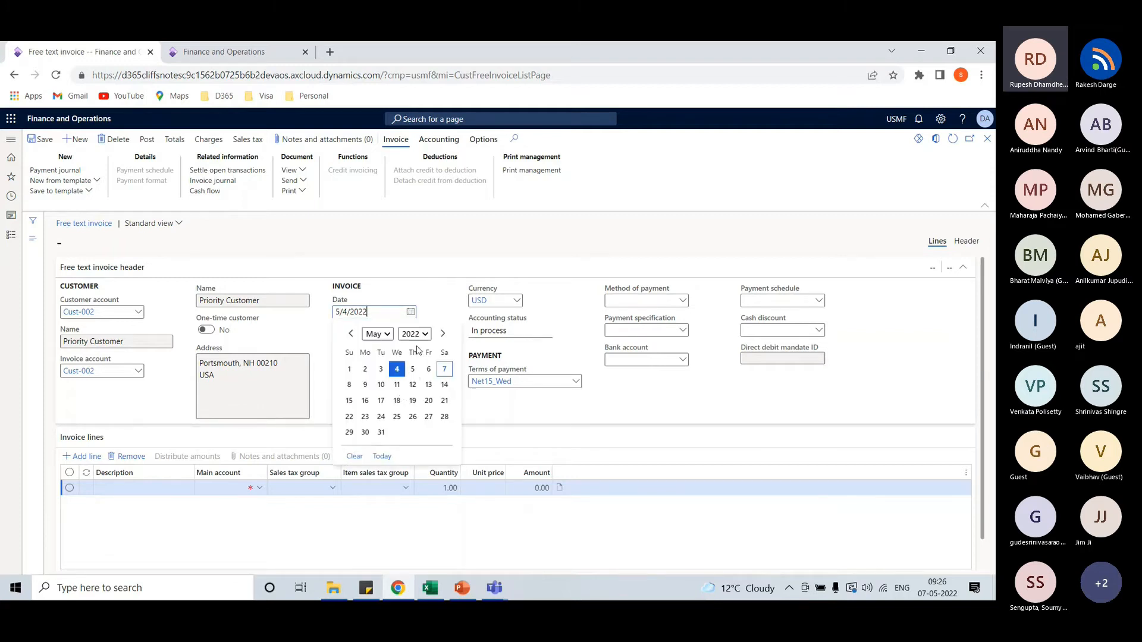
click(396, 385)
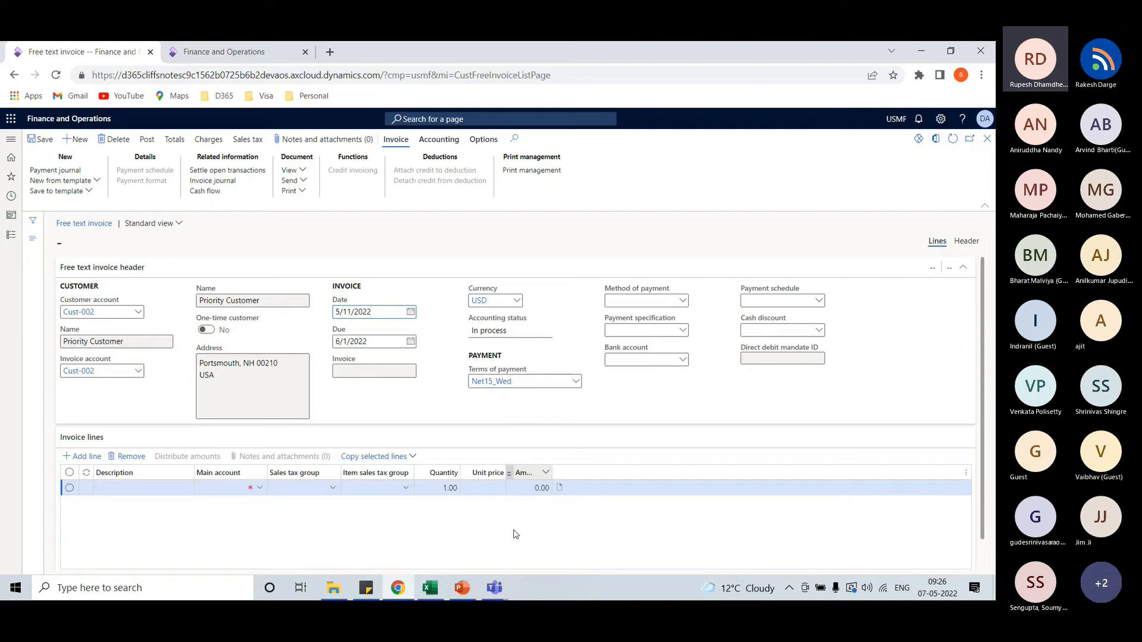
Switch to Excel and read the Use Case 2 scenario about calculating the due date without a payment day
click(441, 589)
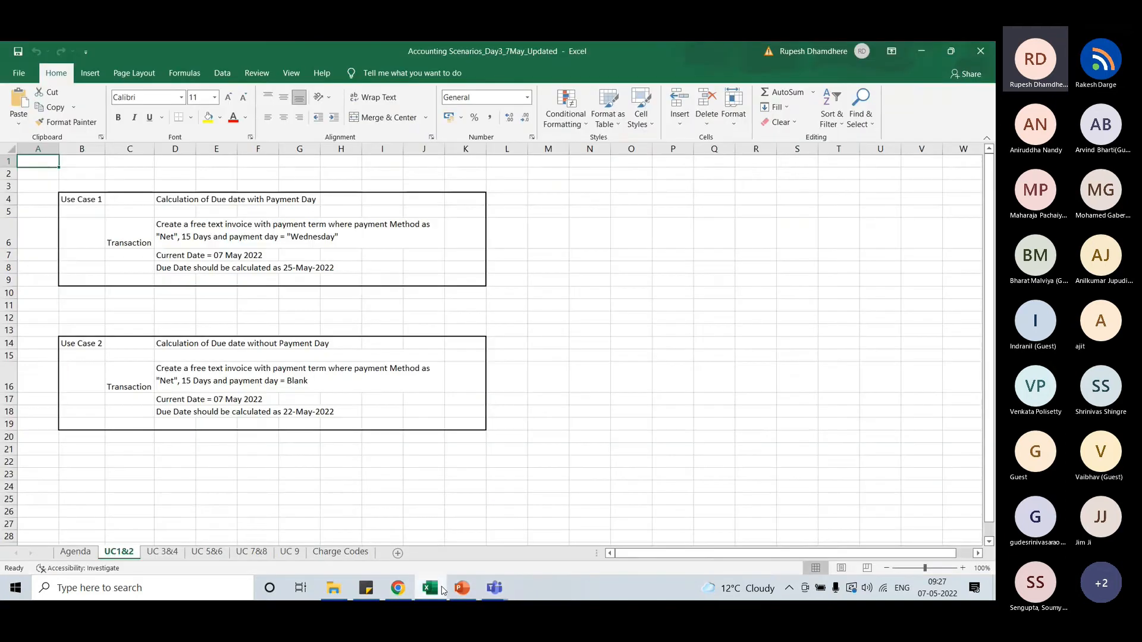
click(79, 344)
click(174, 343)
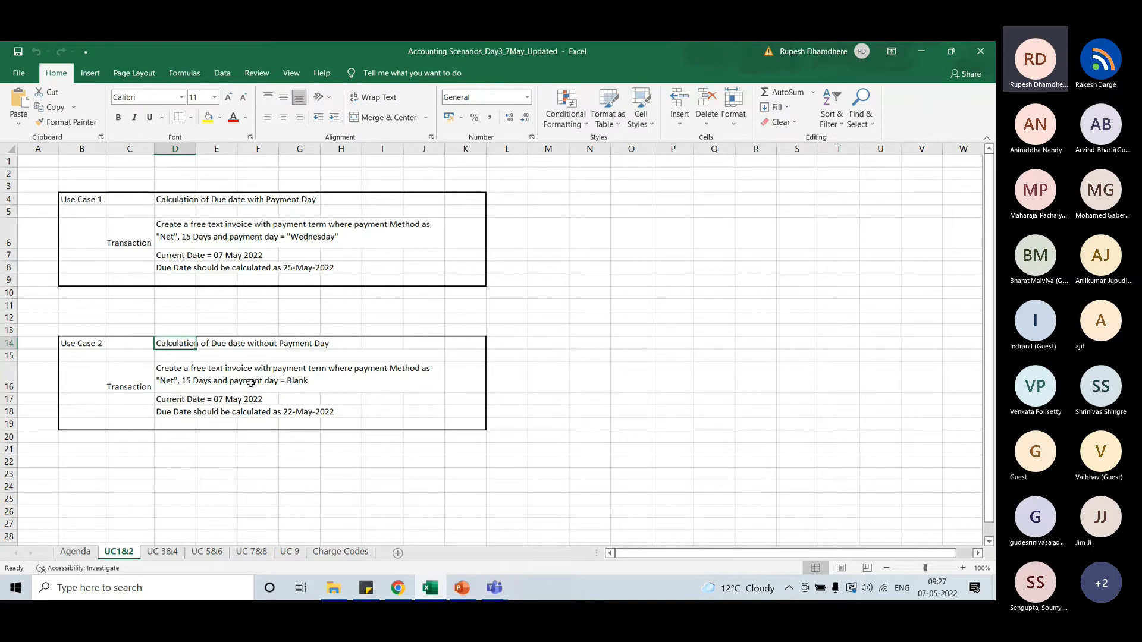
Return to Chrome and create a new free text invoice for the customer account of Non Priority Customer
click(400, 589)
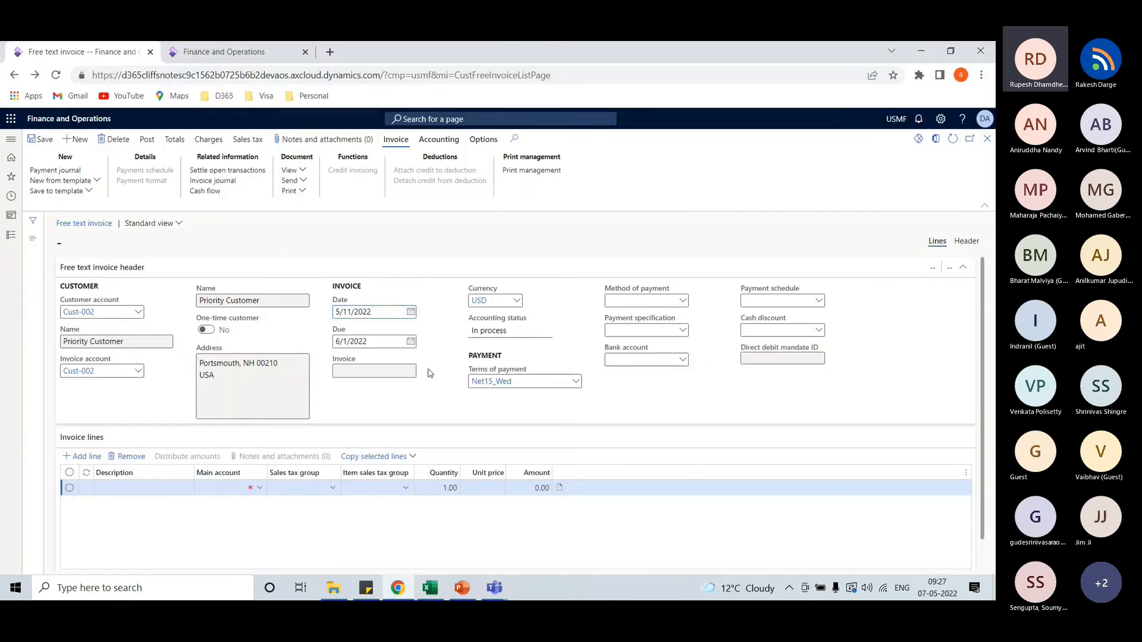
click(86, 224)
click(75, 140)
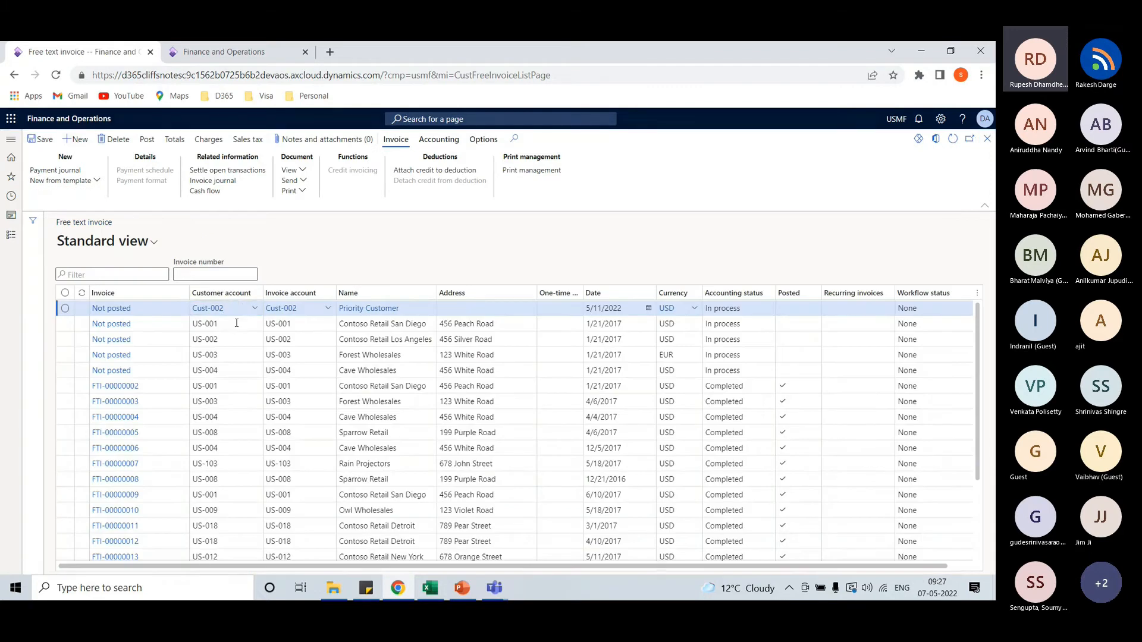
click(99, 314)
text(non)
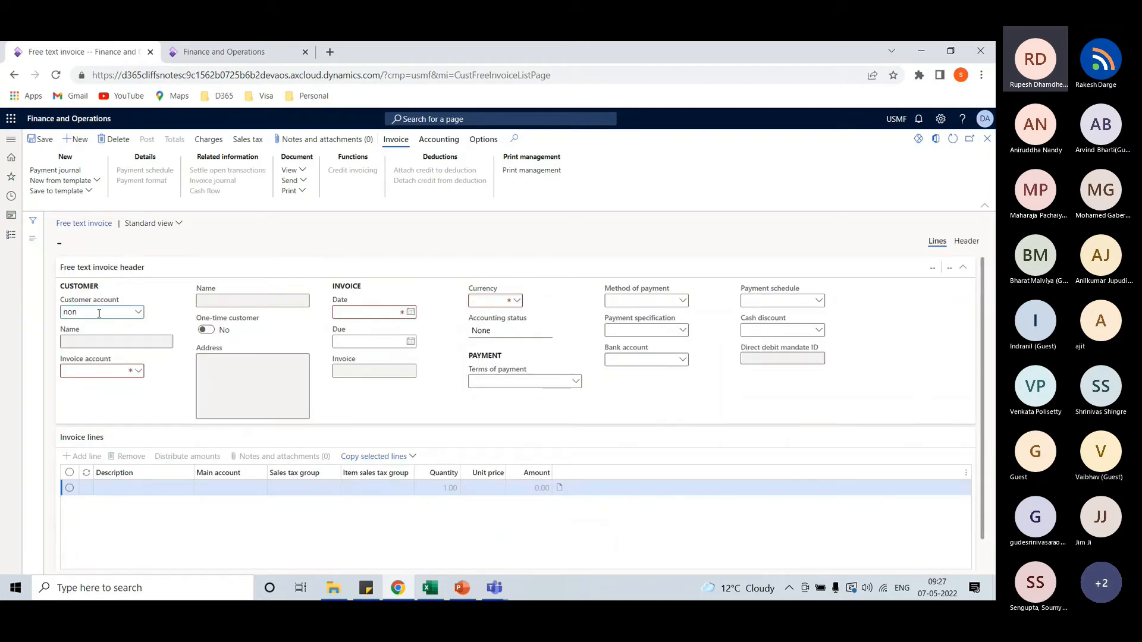
click(108, 345)
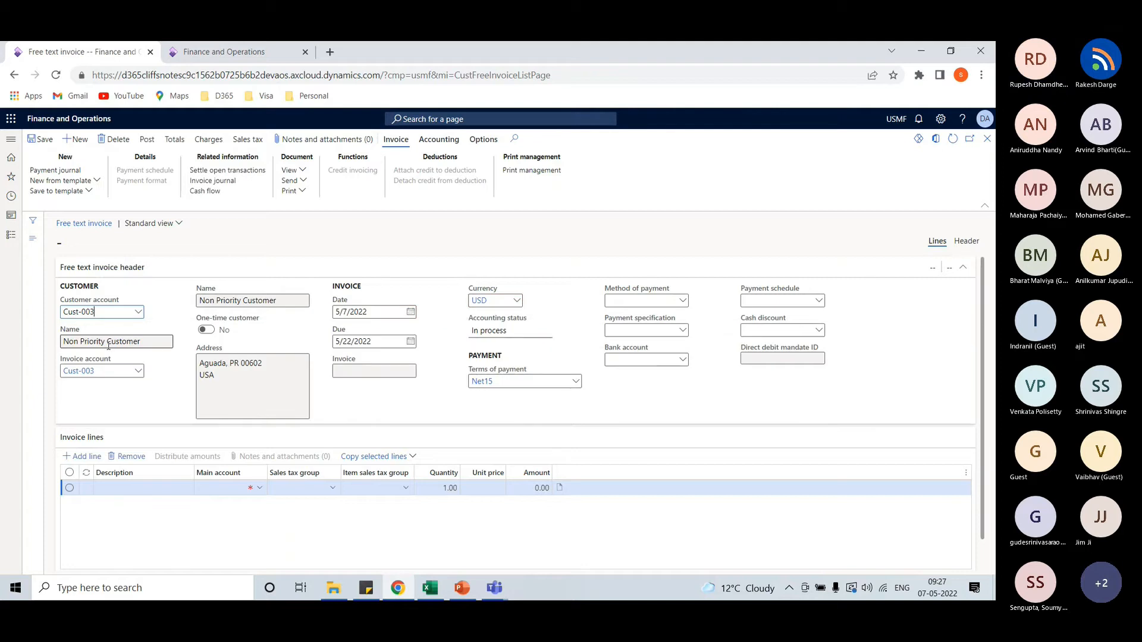
mouse_move(489, 386)
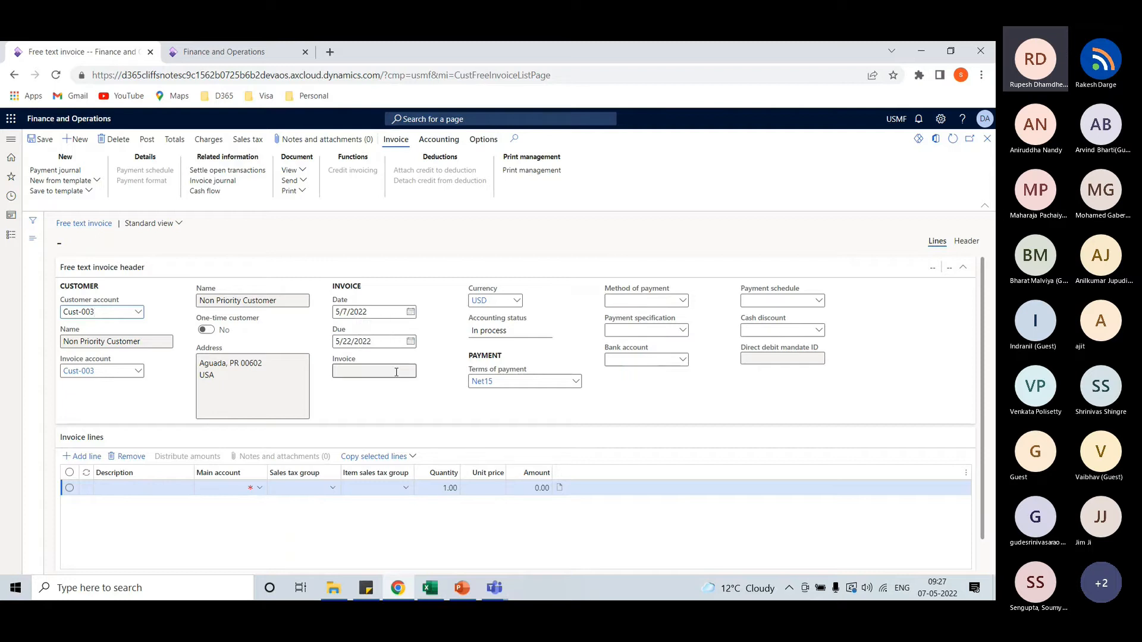
Switch to Excel and review the sales price and trade agreement items and Use Cases 3 and 4 on the Agenda sheet
key(alt+Tab)
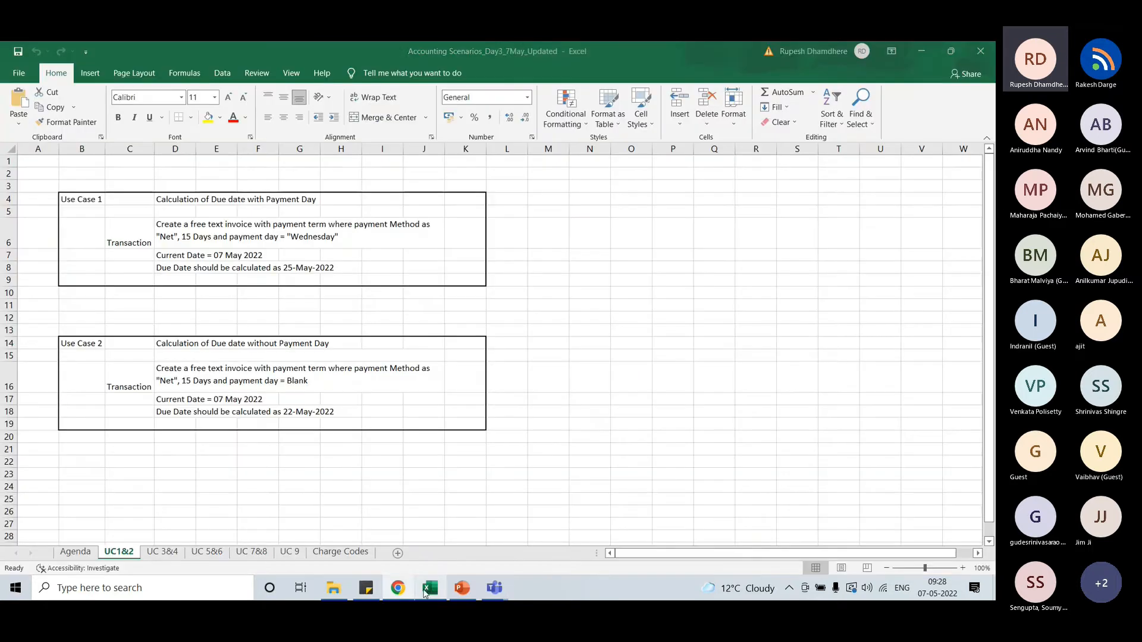
click(76, 552)
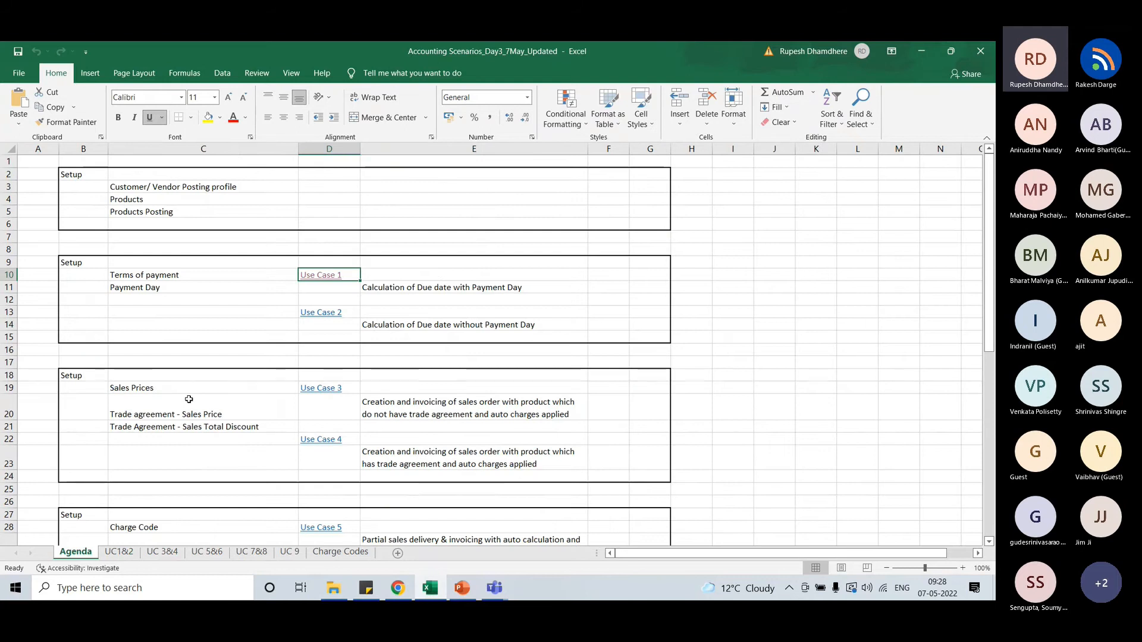
scroll(186, 392, down, 1)
scroll(169, 346, down, 1)
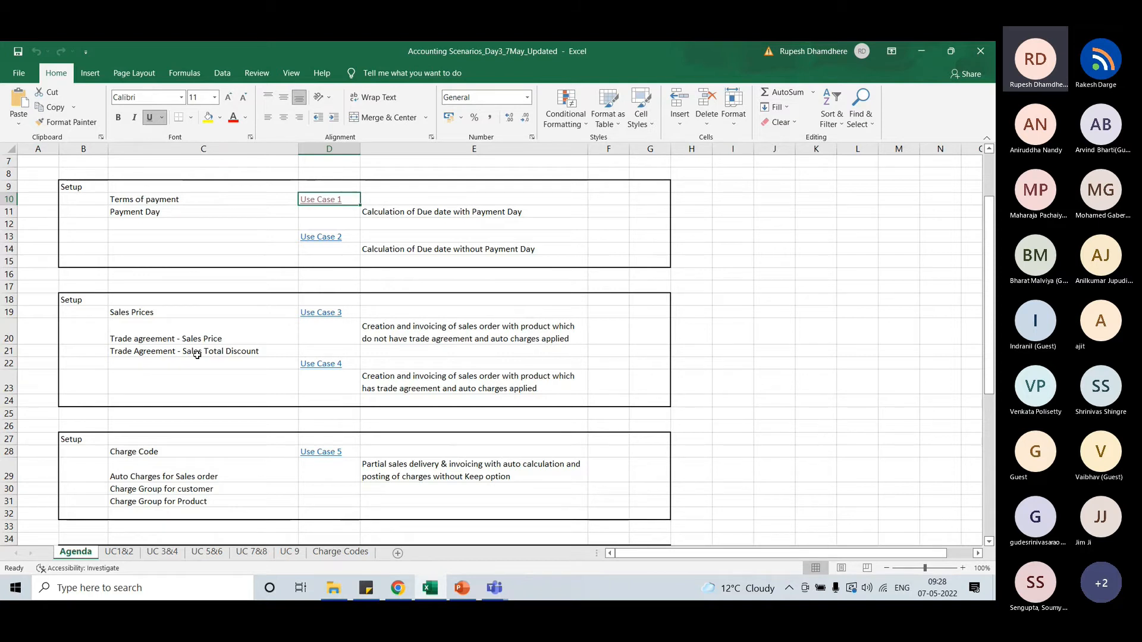
Return to Chrome, leave the free text invoice, and open Released products in the Product information management module
key(alt+Tab)
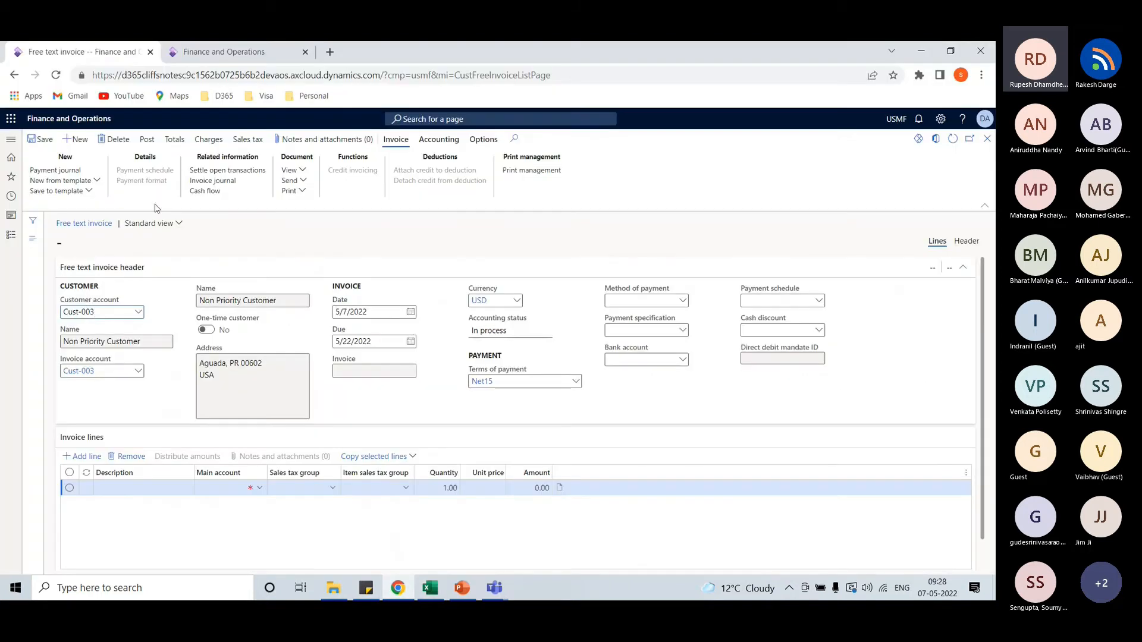
click(73, 122)
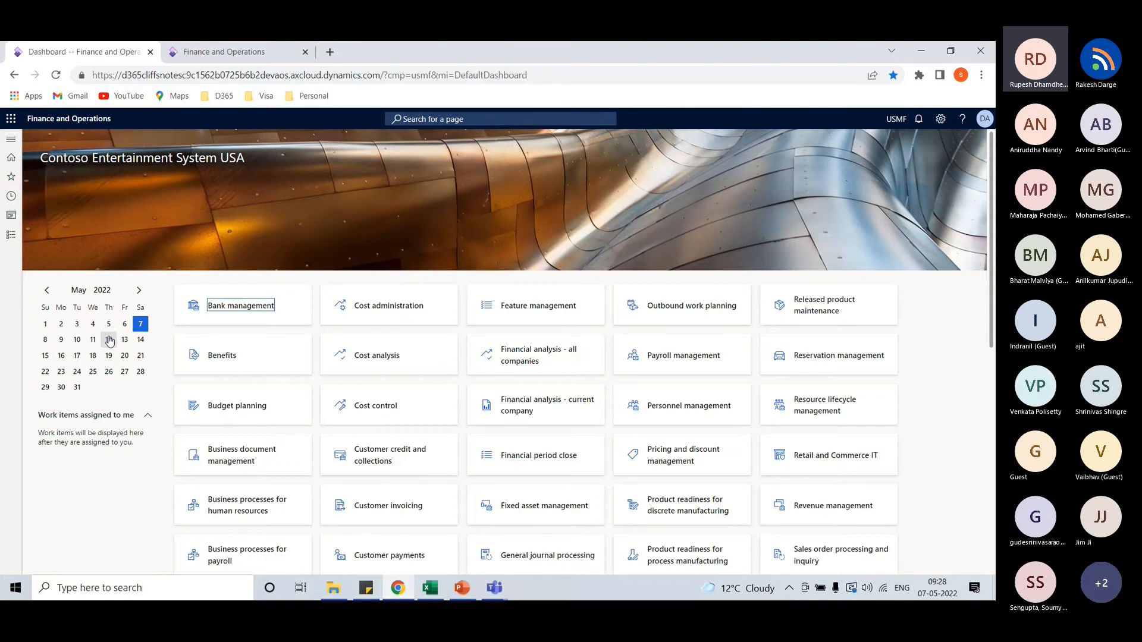
click(11, 235)
click(58, 266)
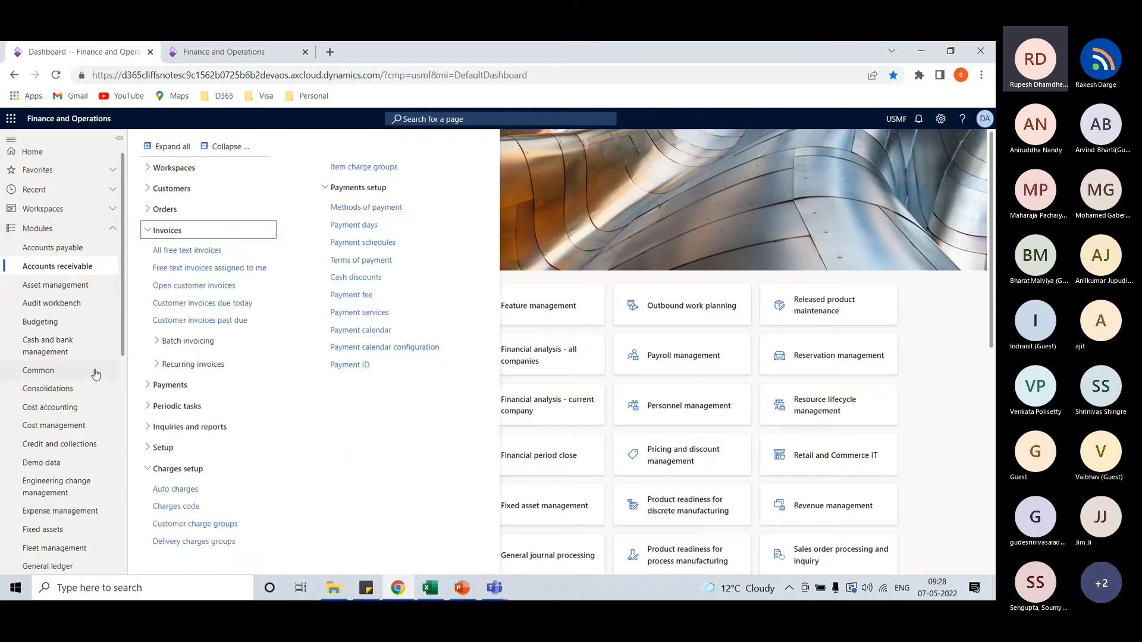
scroll(96, 373, down, 4)
click(57, 474)
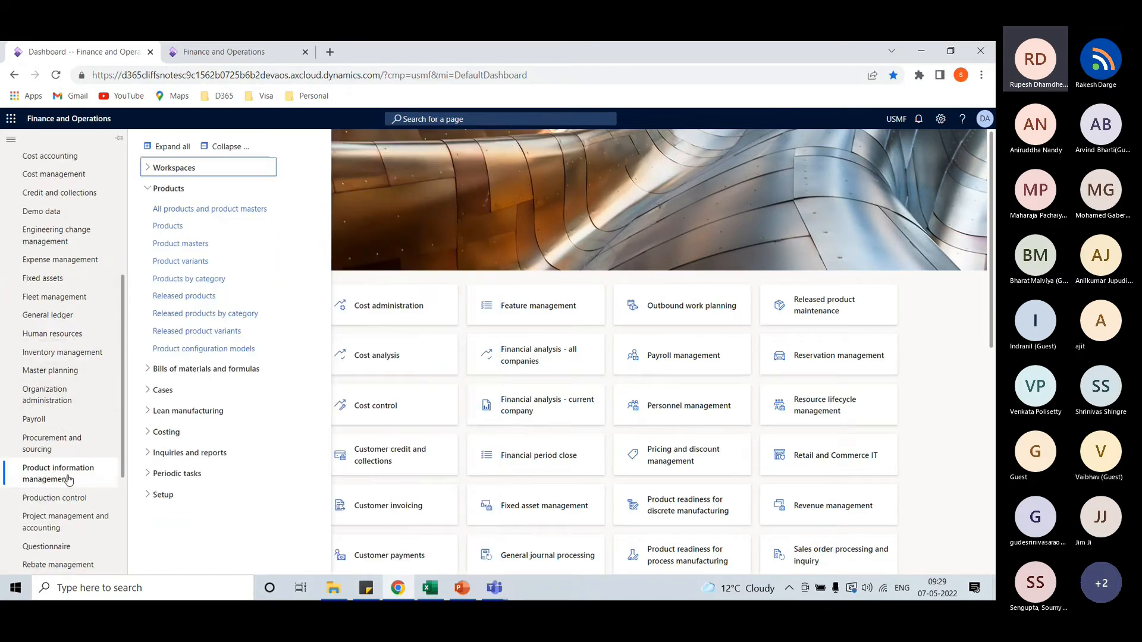
click(214, 301)
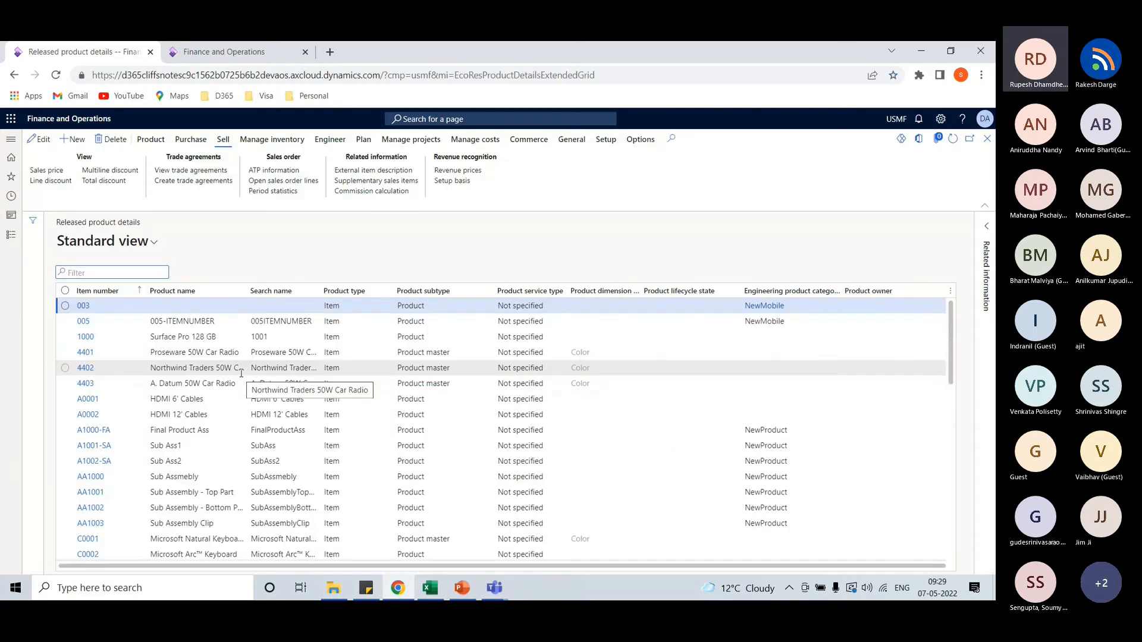
Filter the released products by product name to list the Material items
click(238, 291)
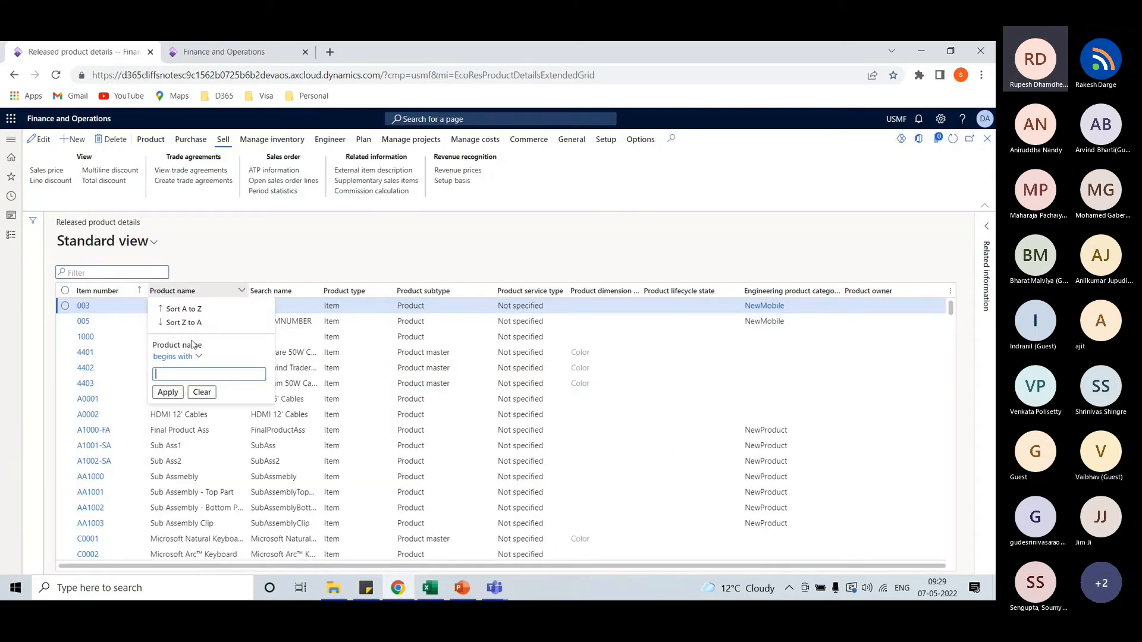
text(materail)
key(Return)
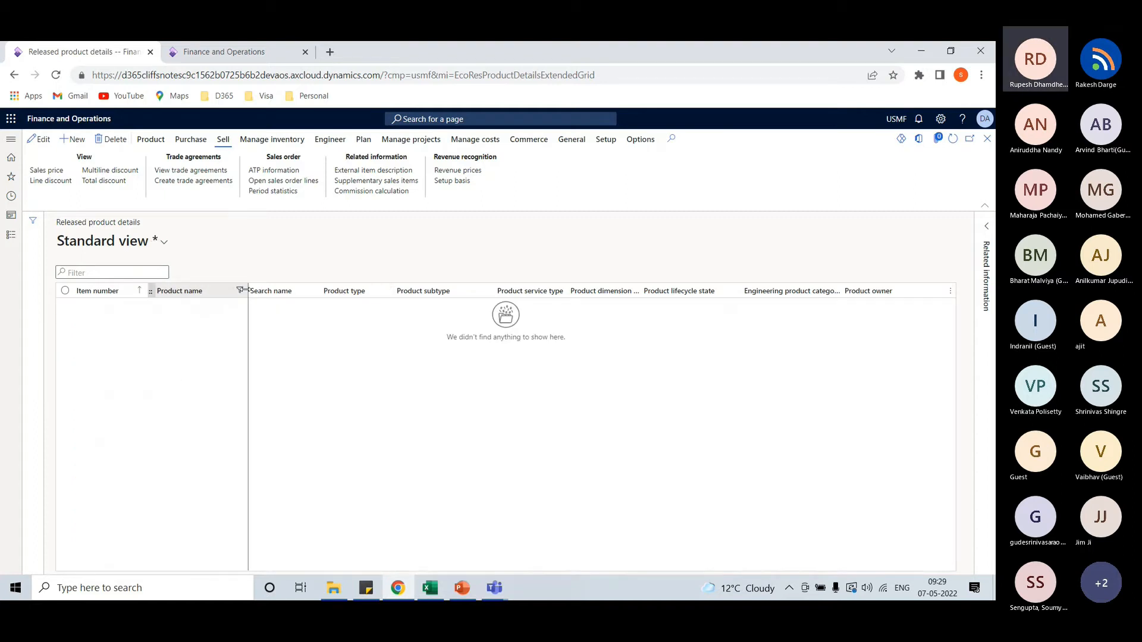
click(243, 291)
click(200, 373)
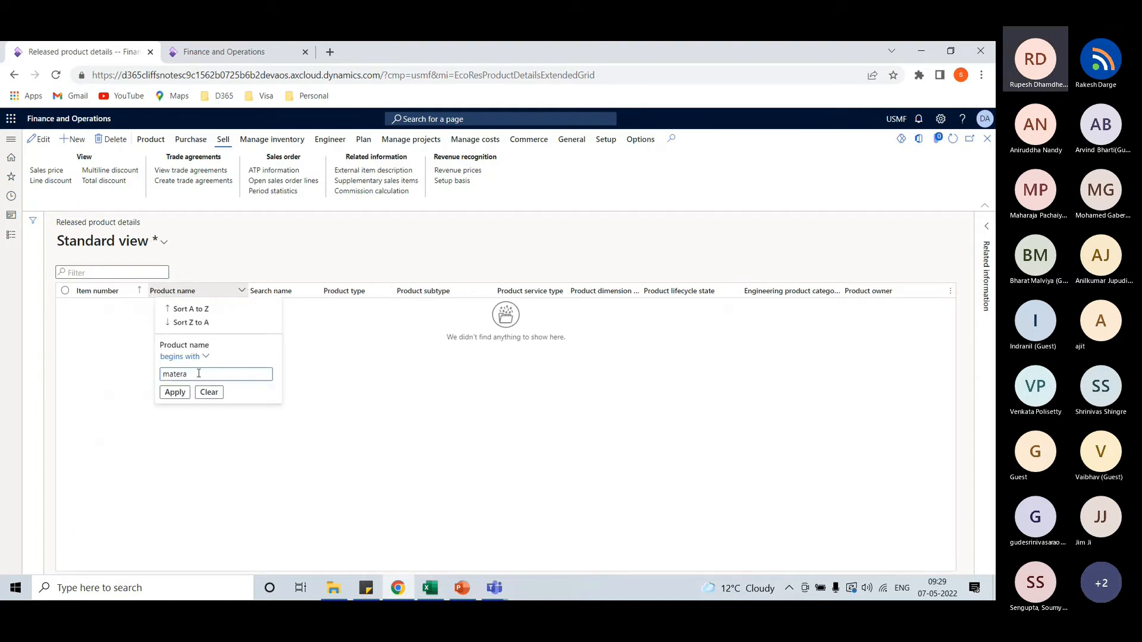
key(BackSpace)
key(BackSpace)
key(Return)
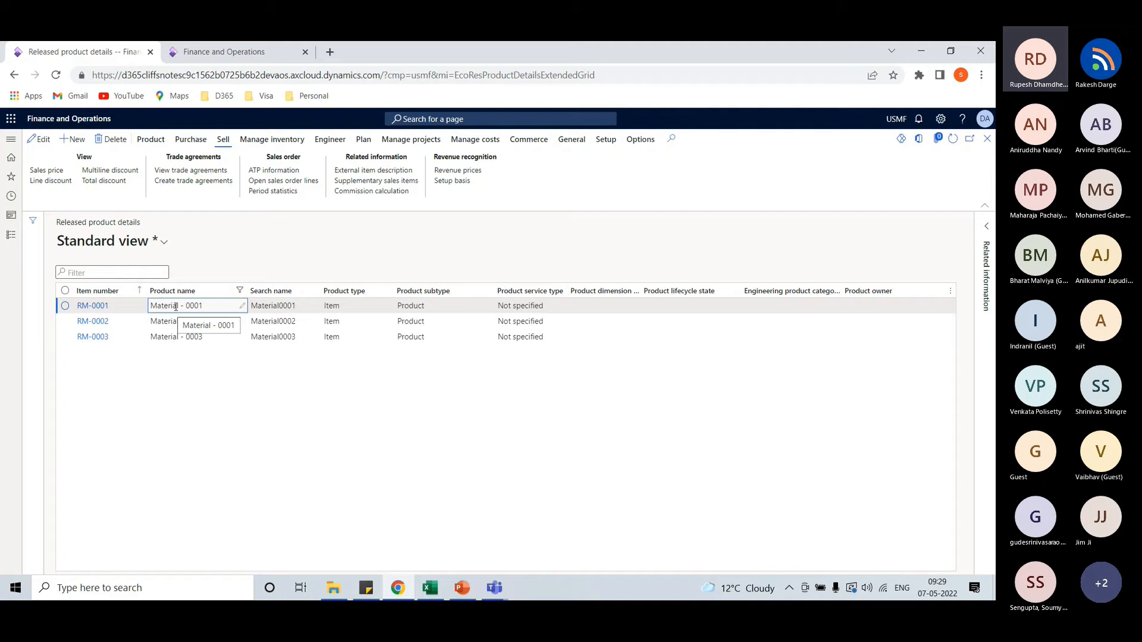
View the trade agreements of Material - 0001, examine the sales total discount line's group and amount, and close the form
click(192, 172)
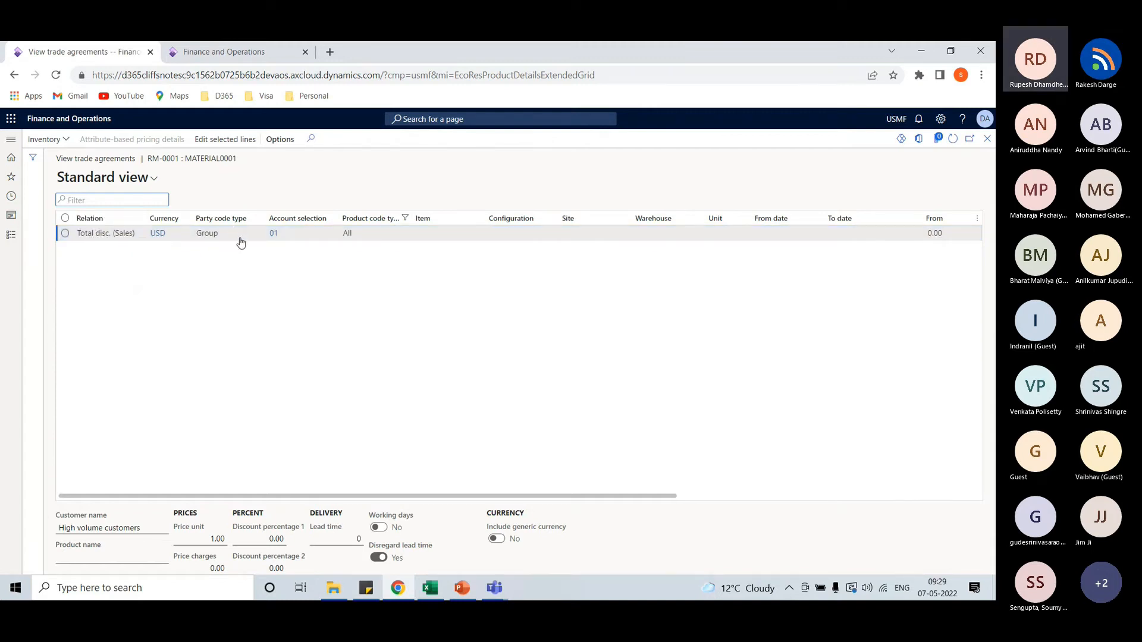
mouse_move(273, 238)
drag(565, 497, 873, 507)
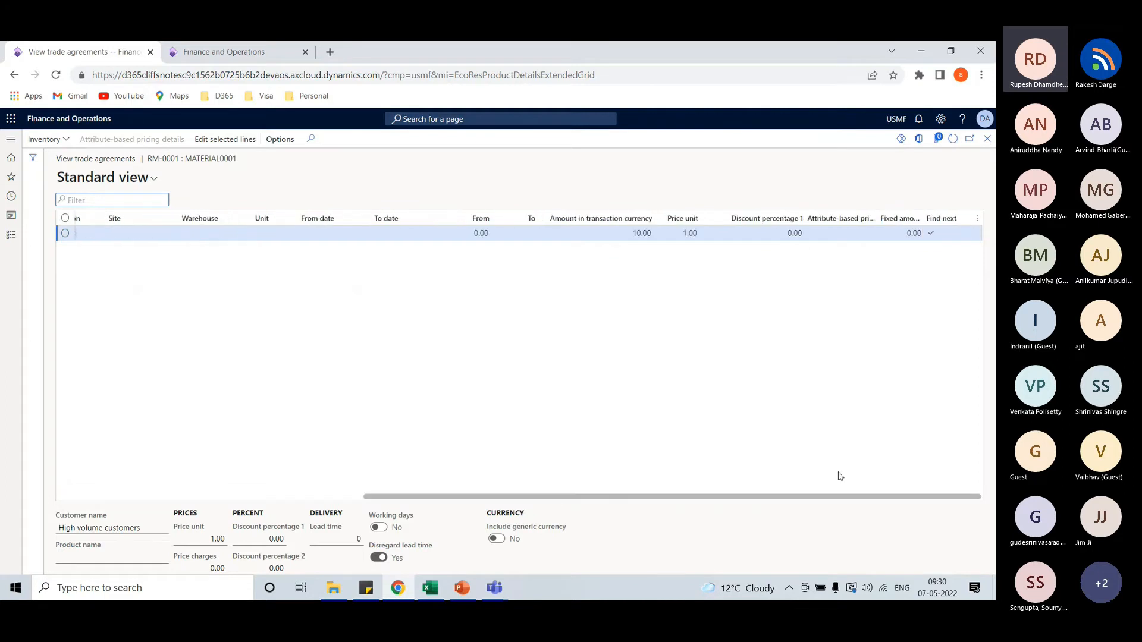
drag(614, 496, 374, 498)
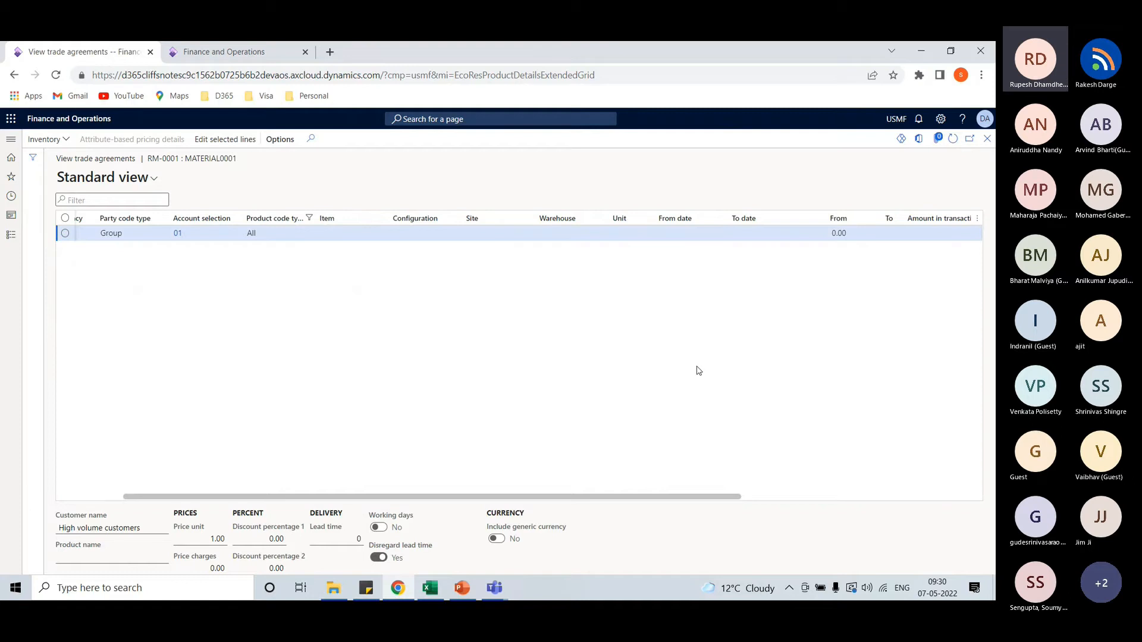
drag(687, 498, 847, 504)
scroll(761, 270, right, 3)
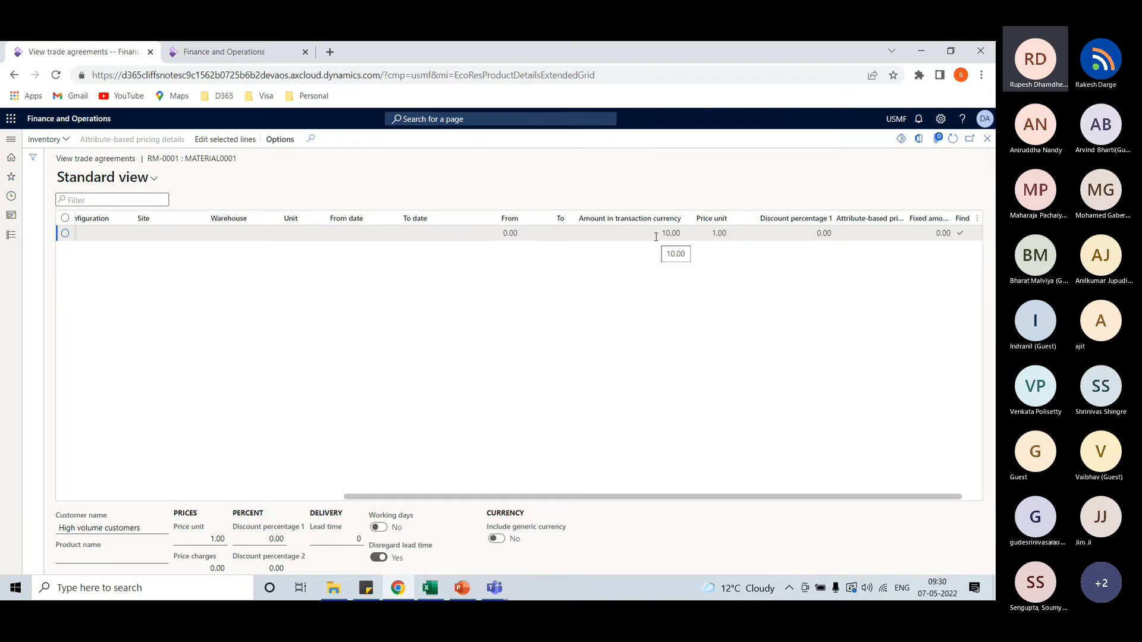
click(988, 138)
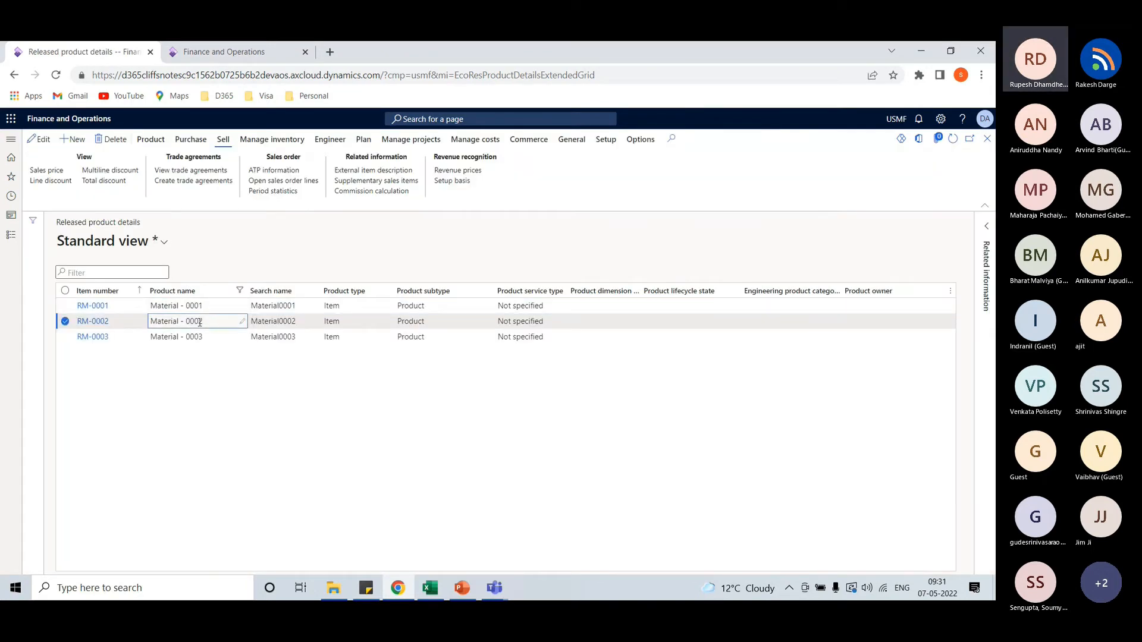
View the trade agreements of Material - 0002, and examine the sales price lines for customer groups 01 and 02 and their amounts
click(191, 171)
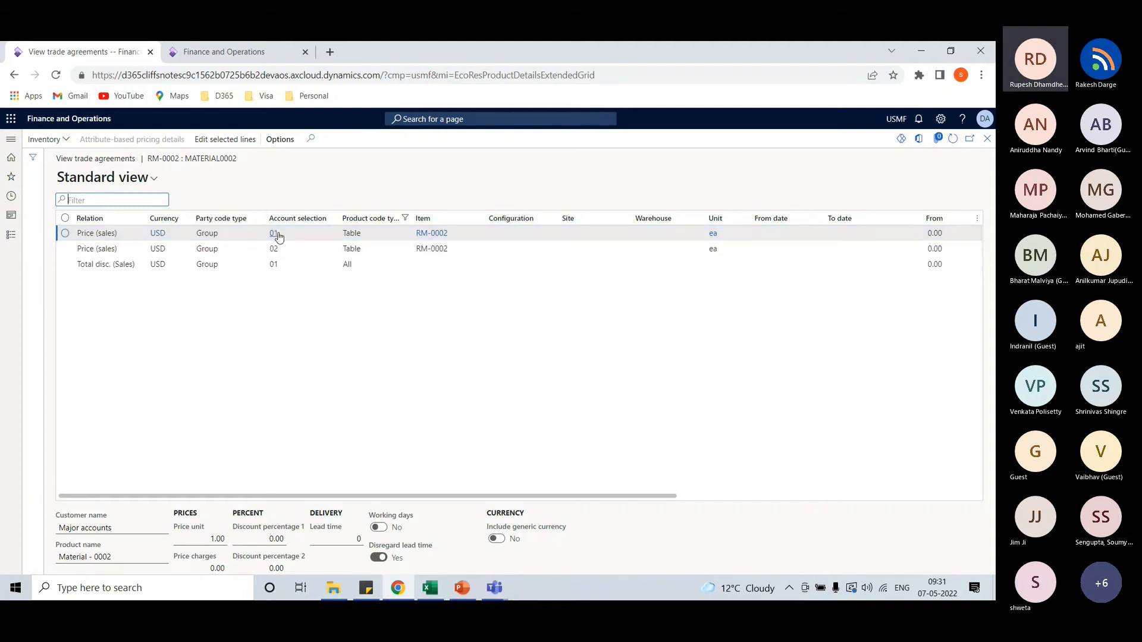
mouse_move(276, 237)
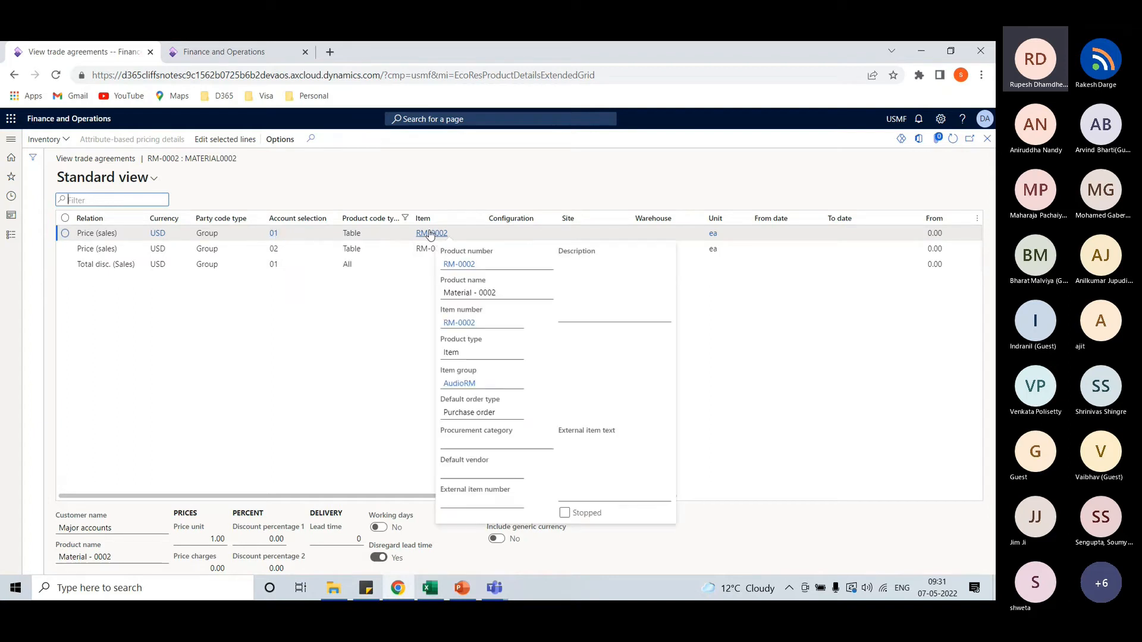
drag(404, 497, 676, 499)
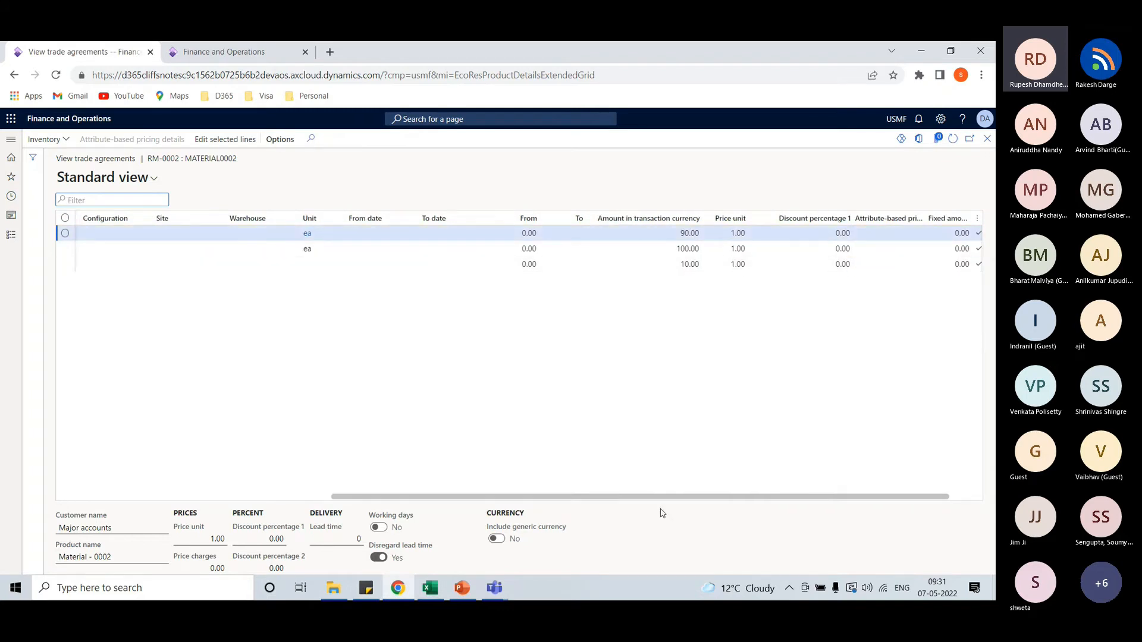
drag(661, 497, 387, 499)
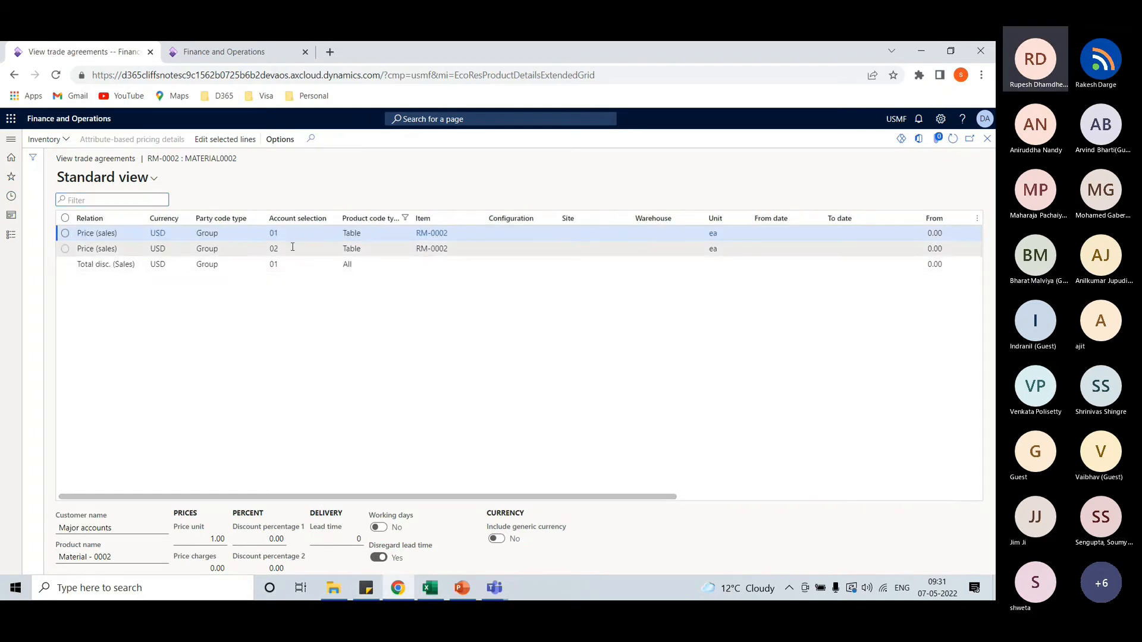
click(275, 250)
mouse_move(275, 255)
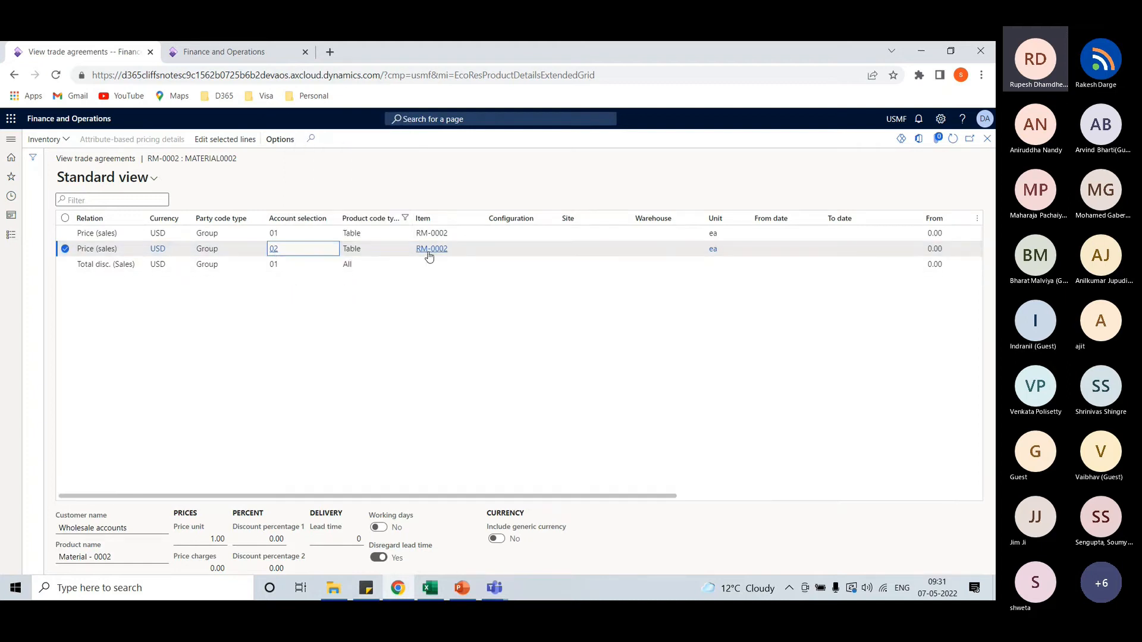
drag(538, 497, 705, 498)
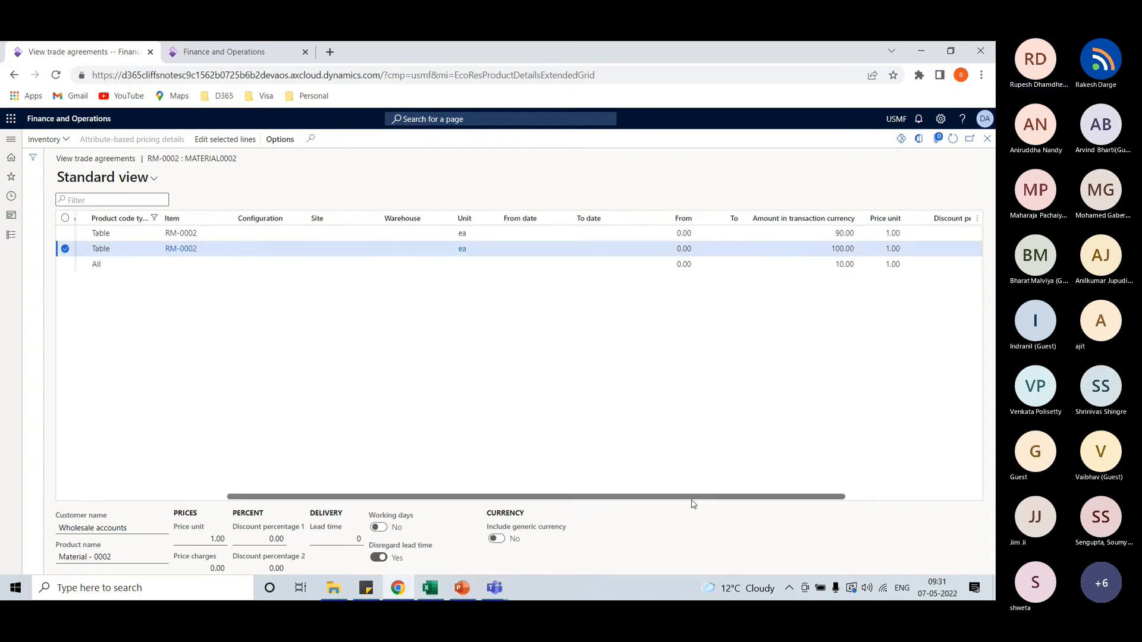
Examine the sales total discount line of Material - 0002, including its group and amount, and close the trade agreements
drag(690, 499, 523, 499)
click(227, 269)
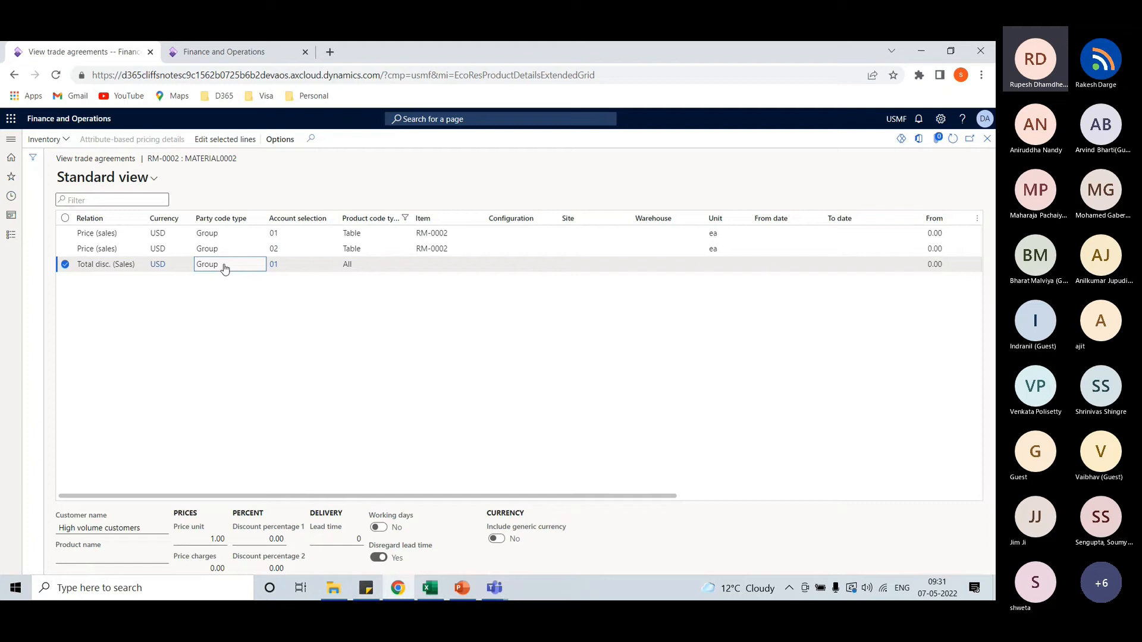
drag(445, 498, 708, 503)
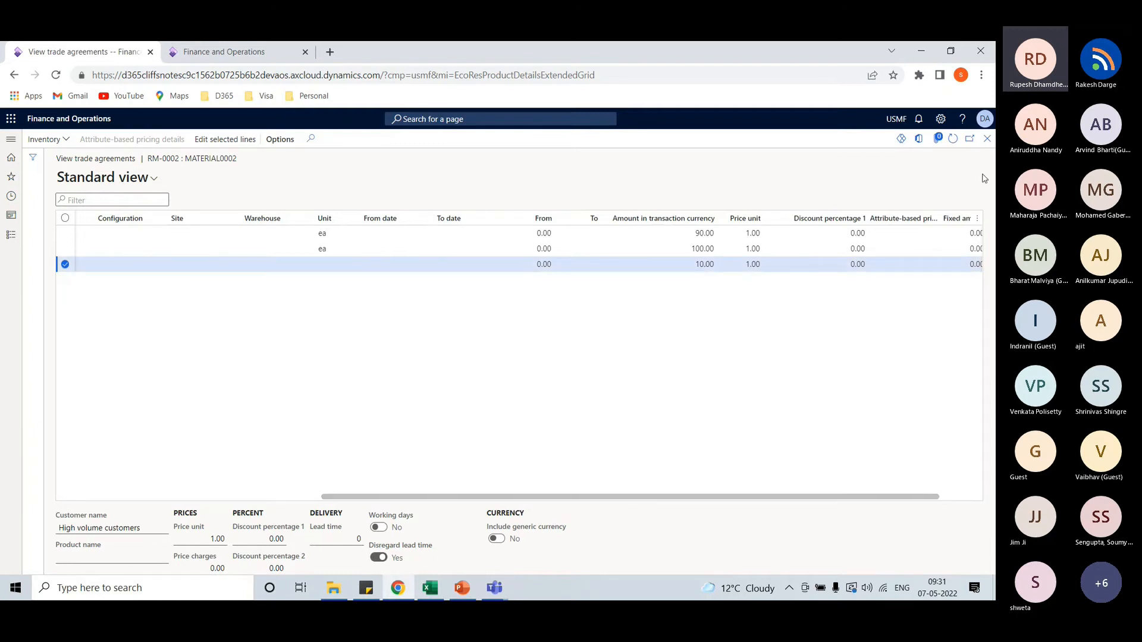
click(988, 139)
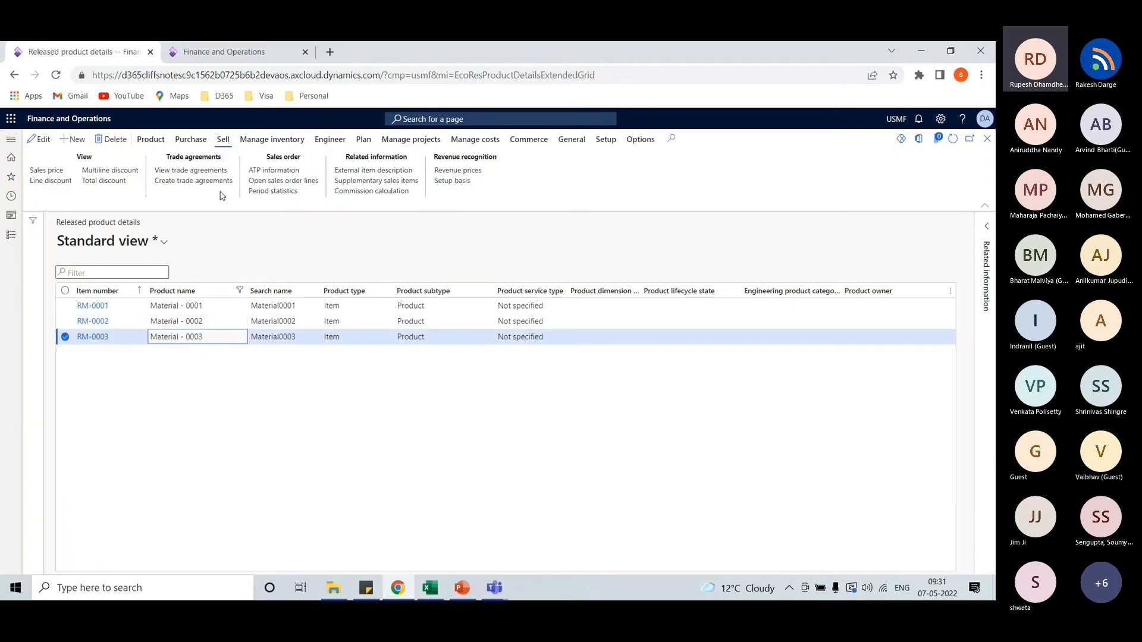
View the trade agreements of Material - 0003 and return to the released products list
click(195, 171)
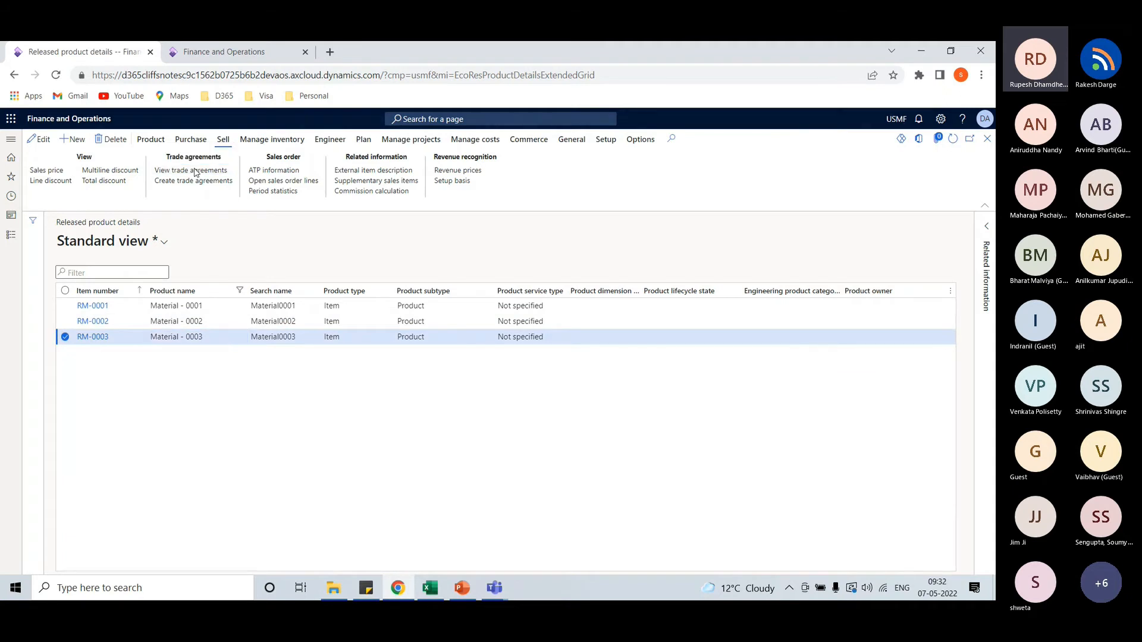
click(987, 139)
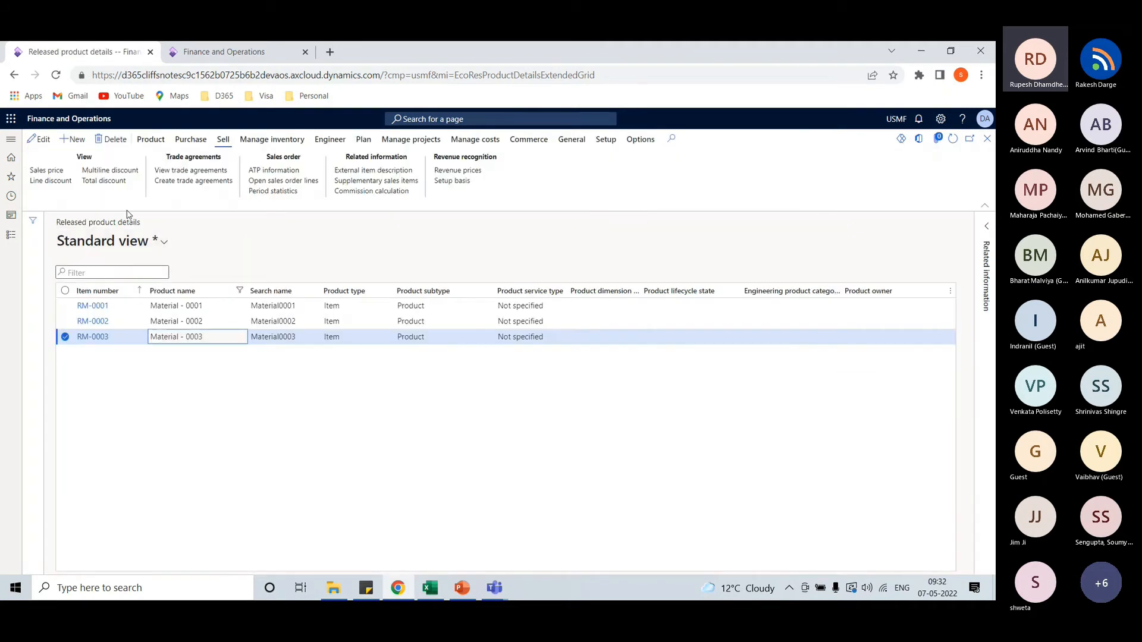
Create a trade agreement journal for Material - 0003 with the name S_Price and open its lines
click(184, 181)
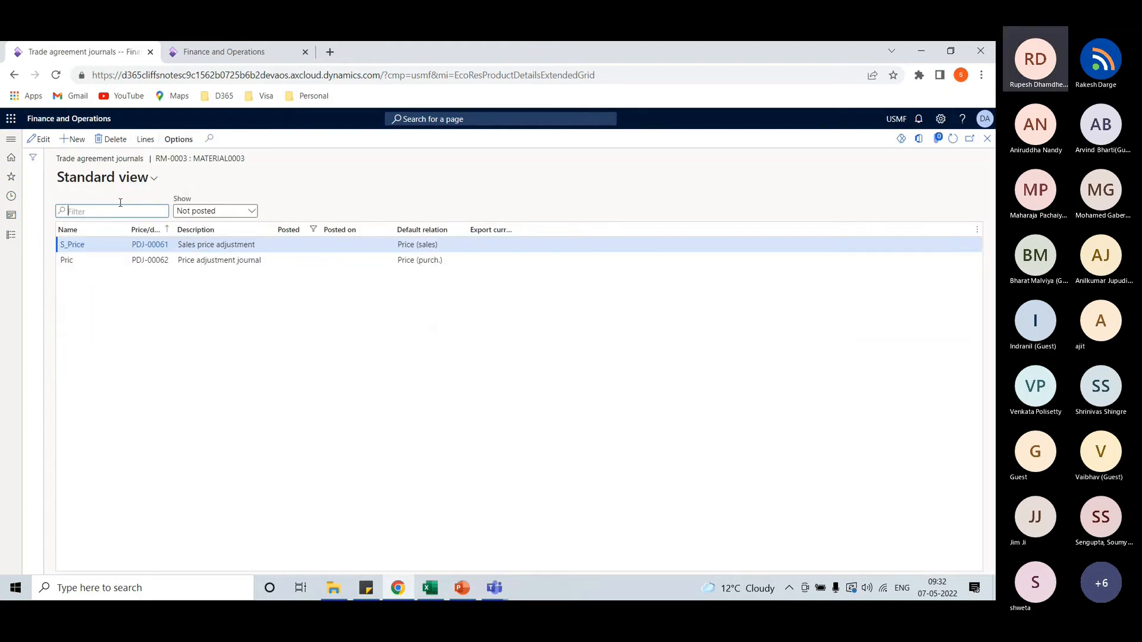
click(76, 140)
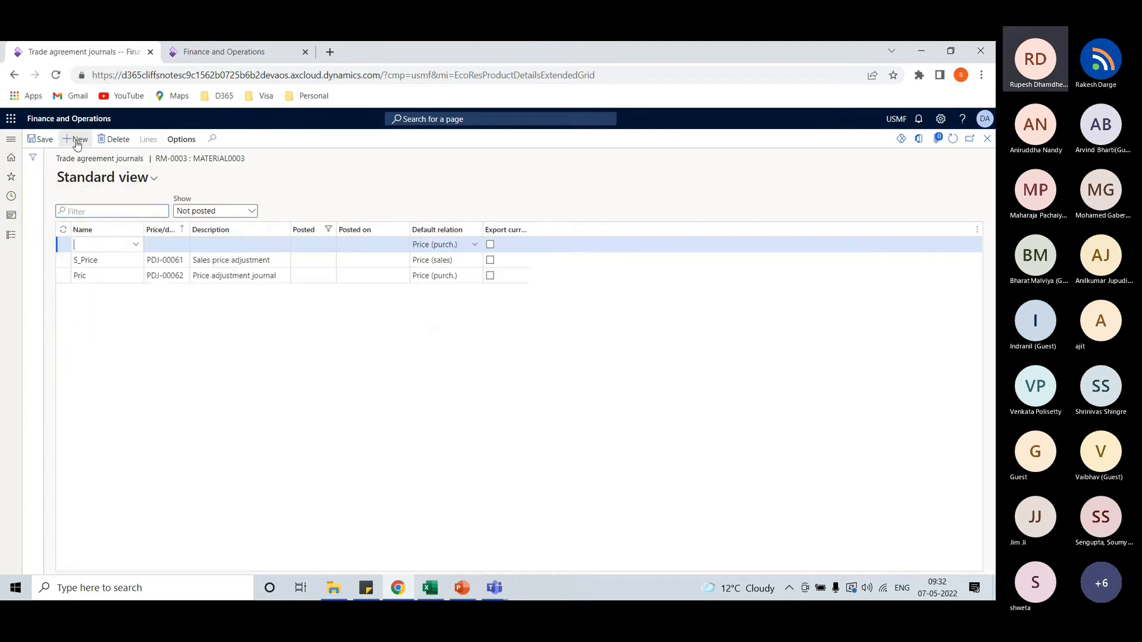
click(136, 247)
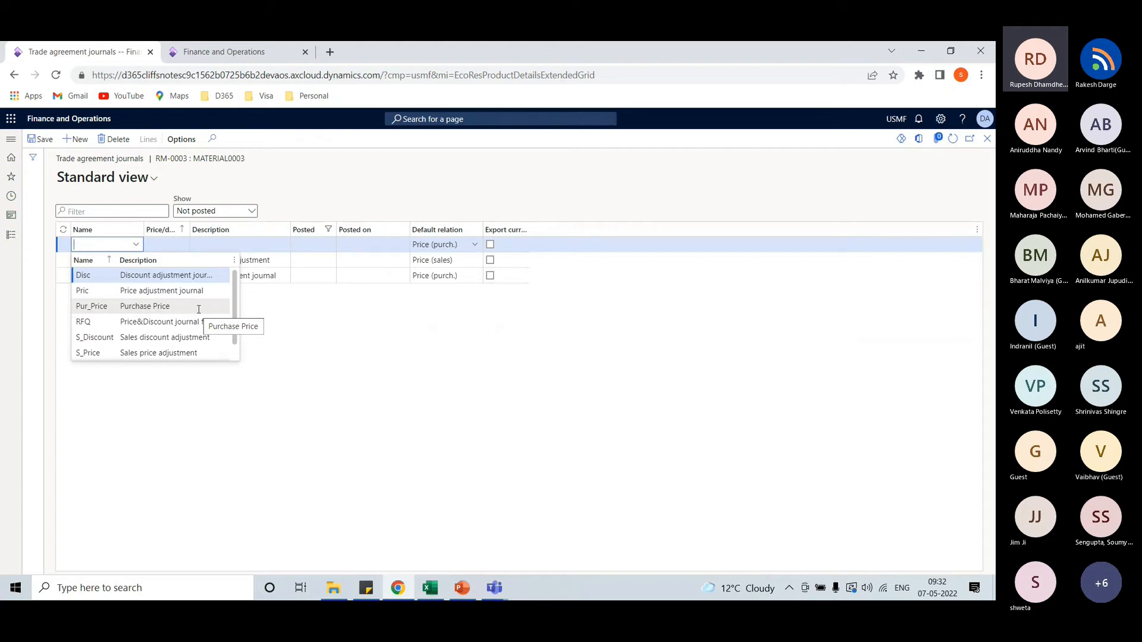
scroll(143, 322, down, 1)
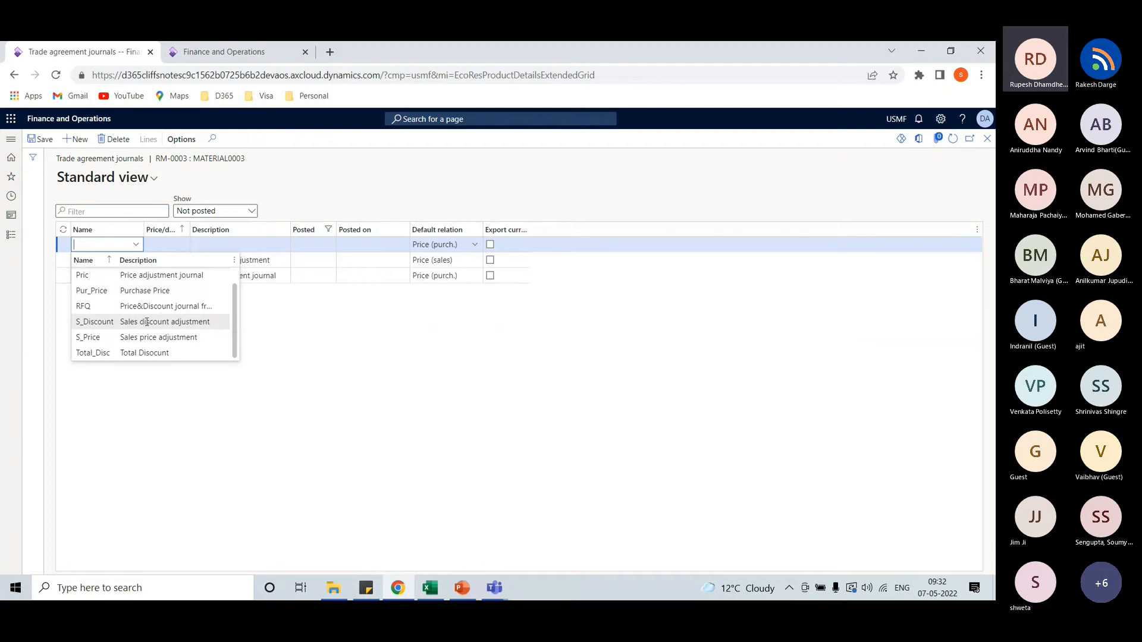
click(103, 338)
click(148, 139)
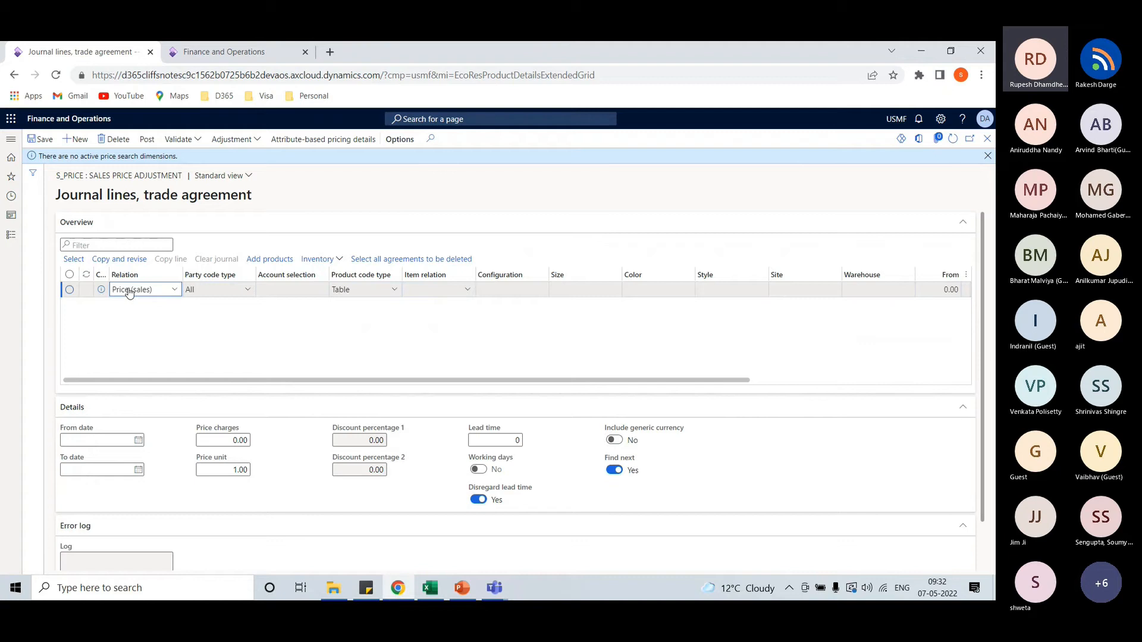
Review the line's relation options, set its party code type to Table, and view the selectable customer accounts
click(175, 290)
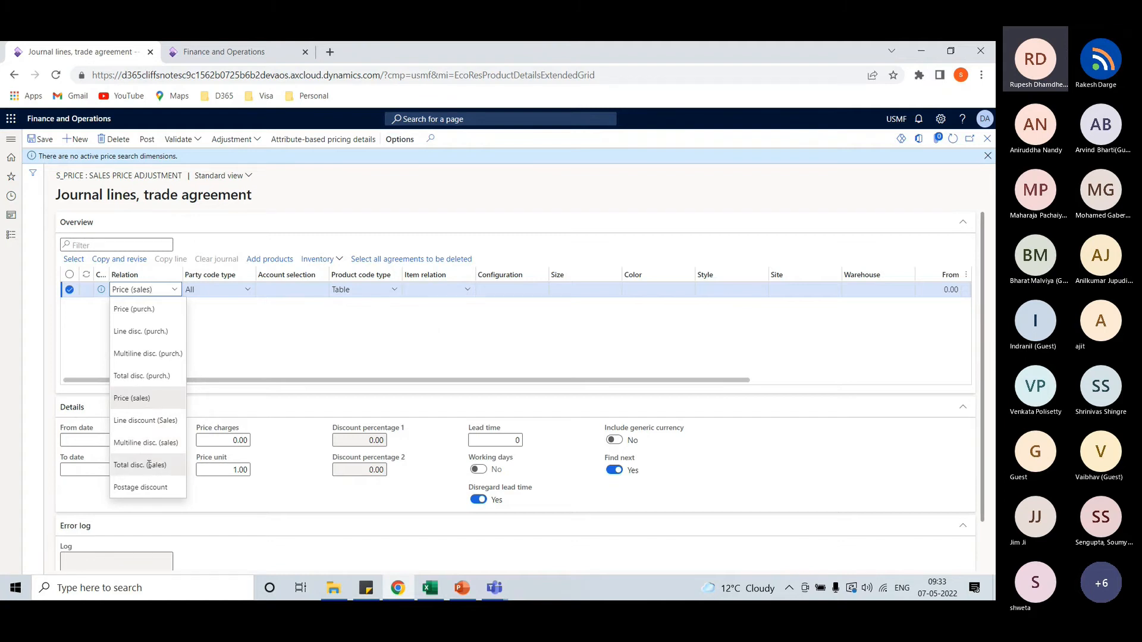
click(243, 352)
click(249, 291)
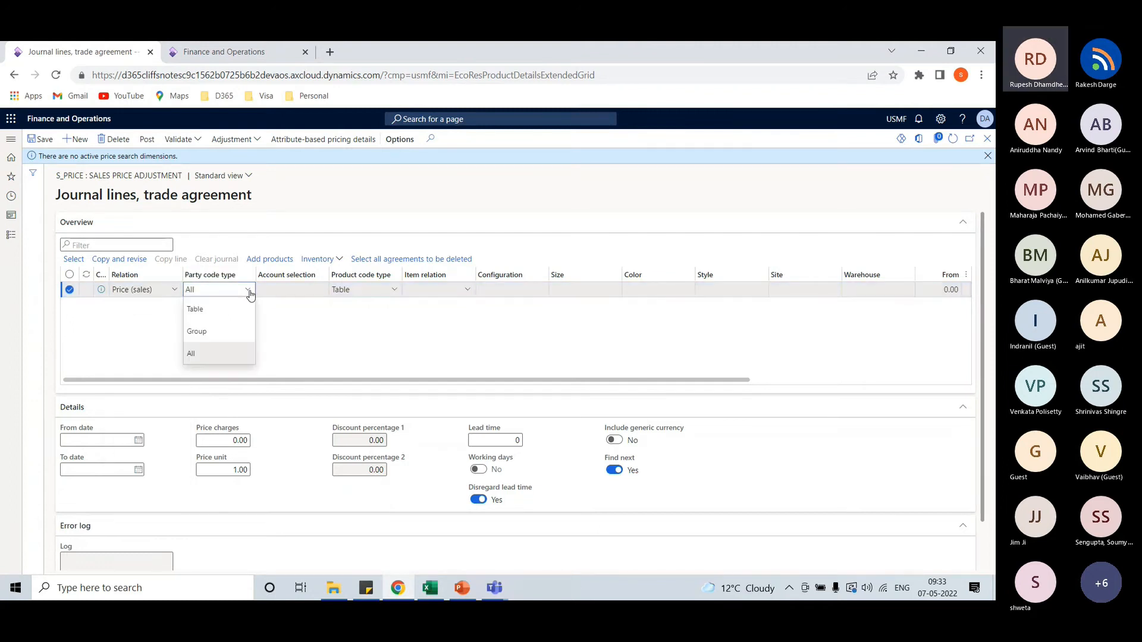
click(203, 309)
click(319, 292)
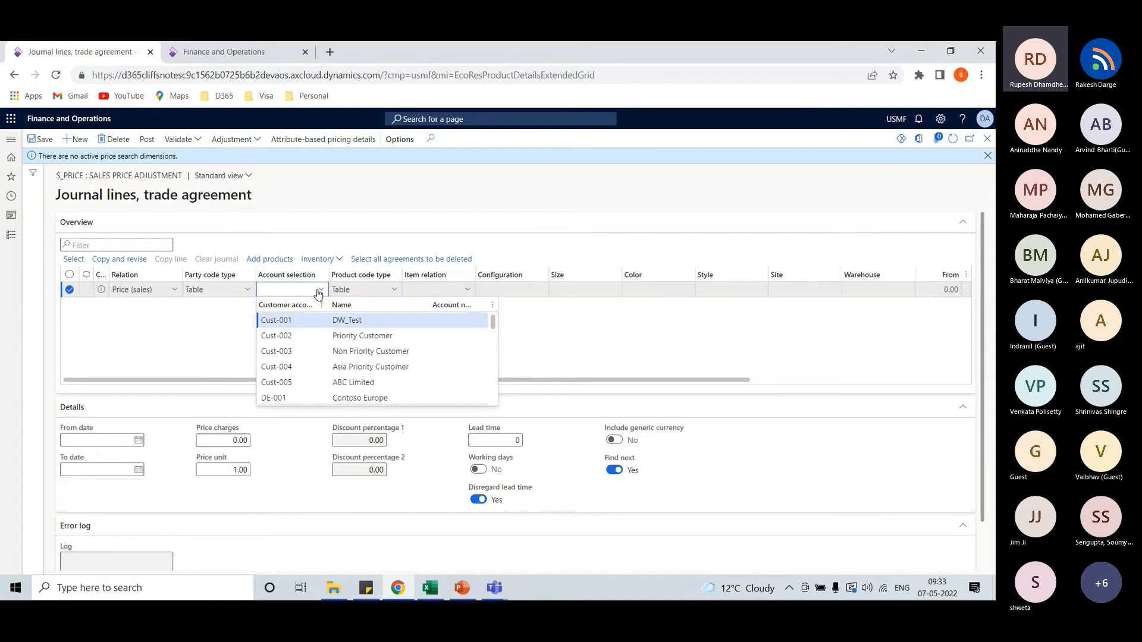
click(243, 297)
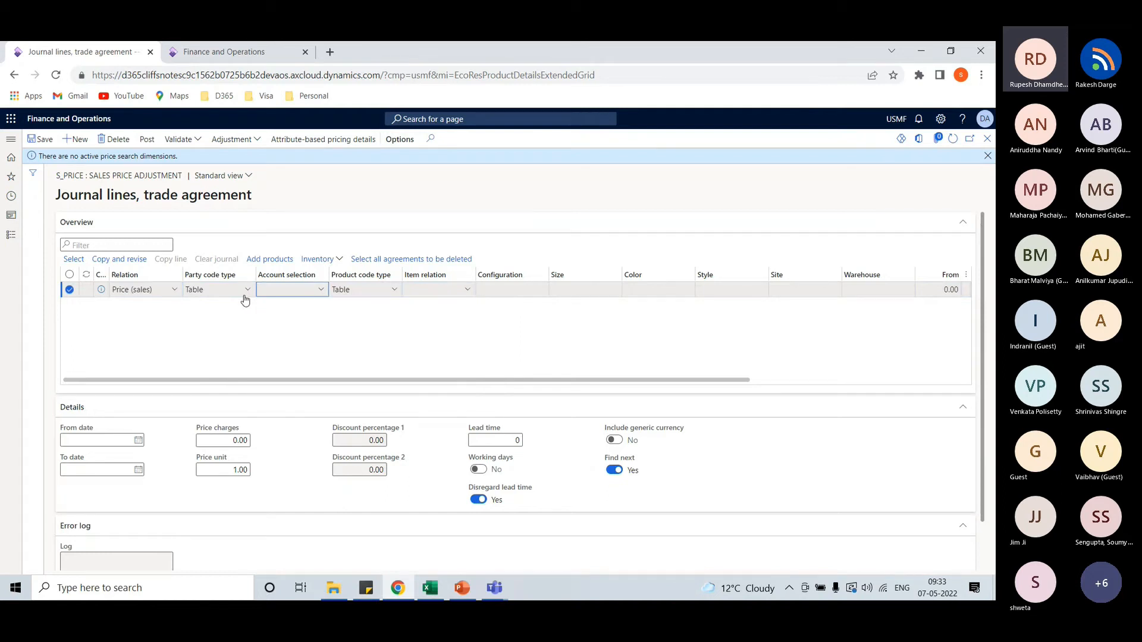
Set the line's party code type to Group and review the customer price groups available for account selection
click(248, 291)
key(Down)
click(323, 291)
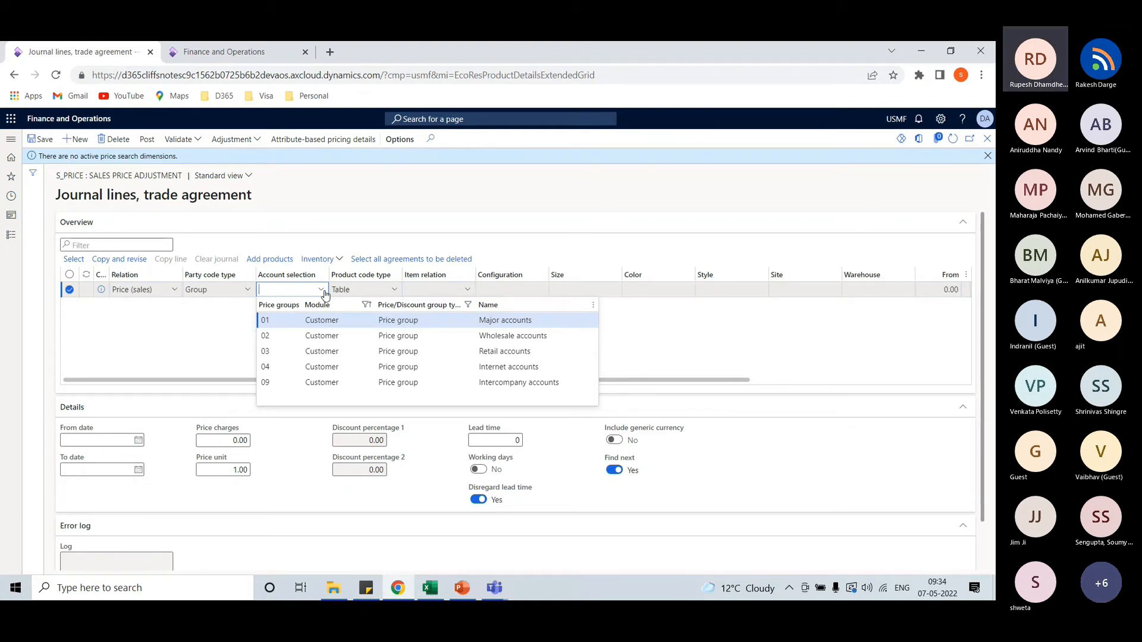
click(393, 293)
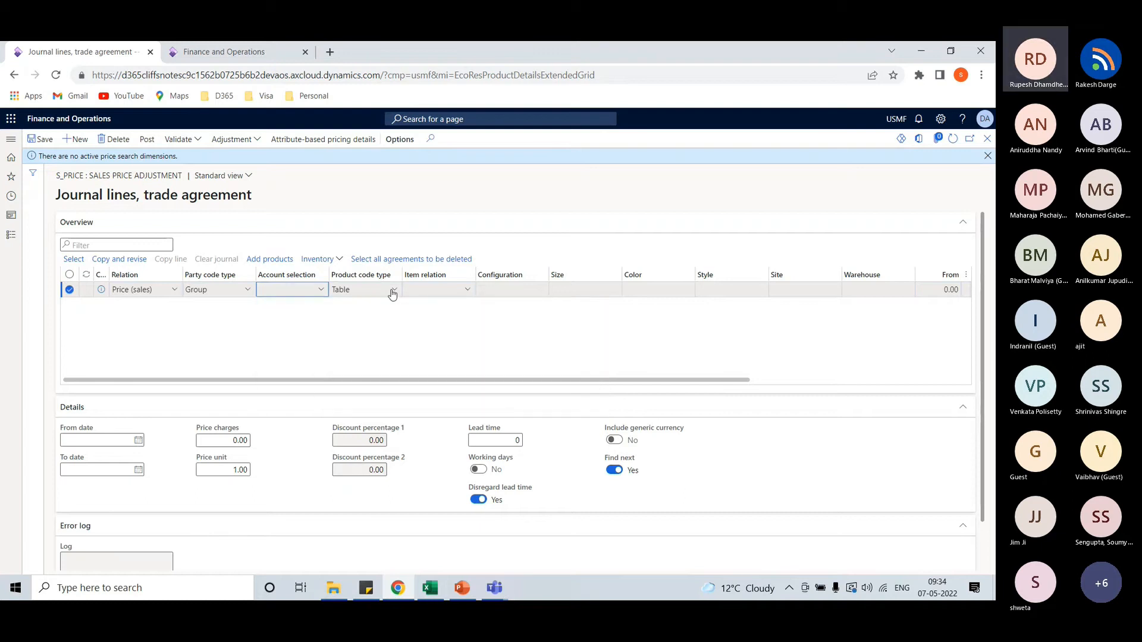
Review the Table, Group and All options for the line's product code type and the adjoining item relation field
click(392, 293)
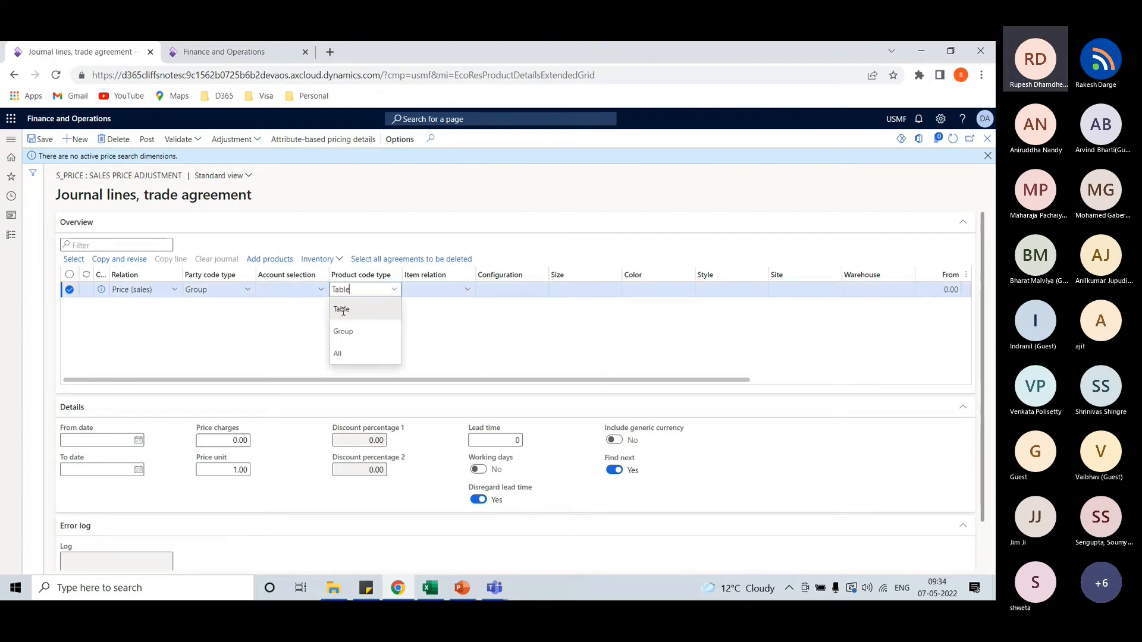
click(429, 295)
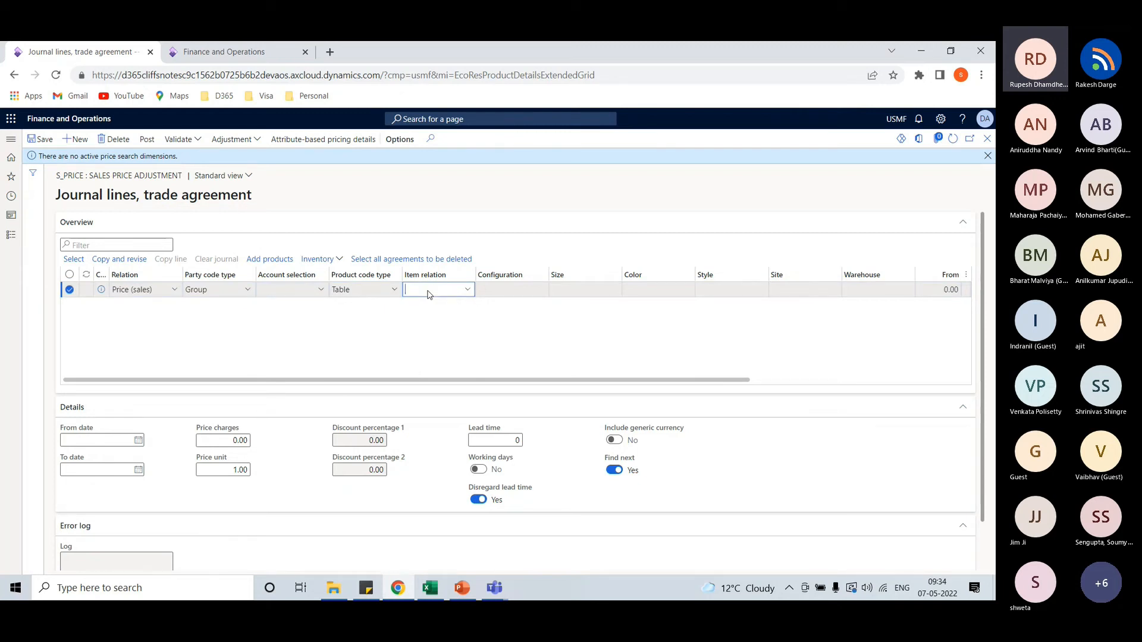
click(395, 291)
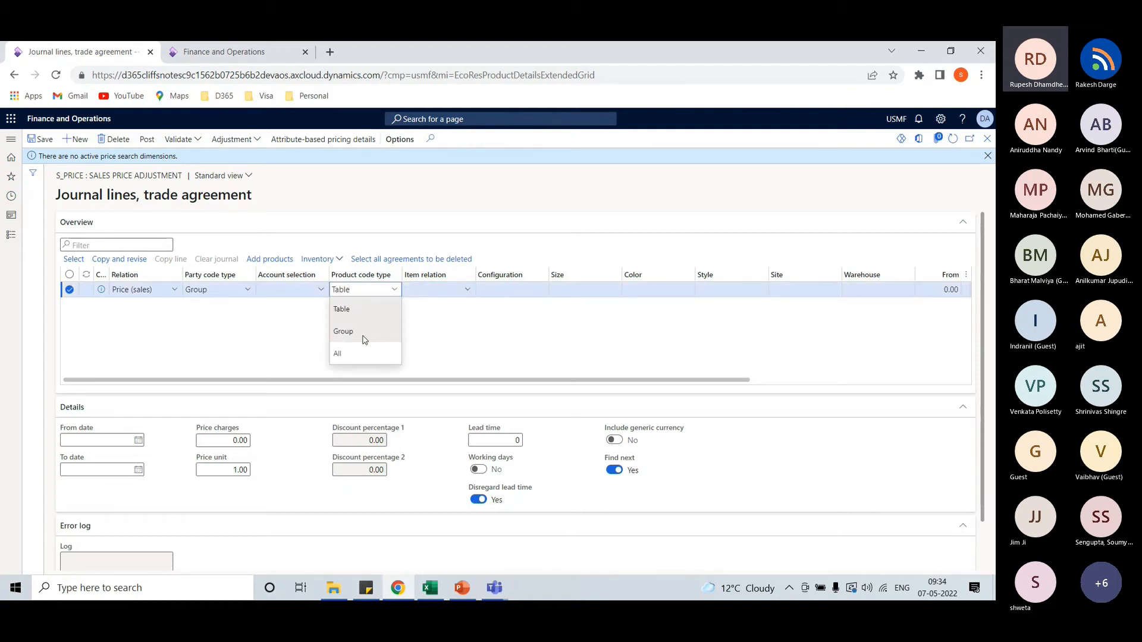
click(437, 292)
Examine the line's remaining columns, from configuration, site and warehouse to the From and To quantities, unit, amount and currency
drag(399, 380, 453, 387)
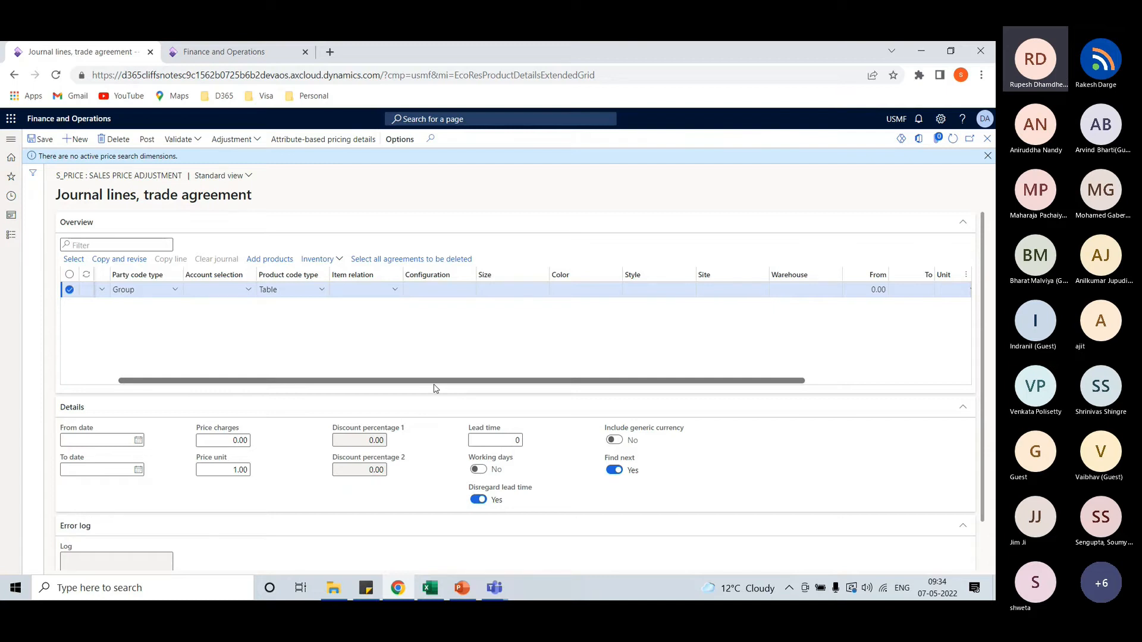
drag(434, 388, 487, 384)
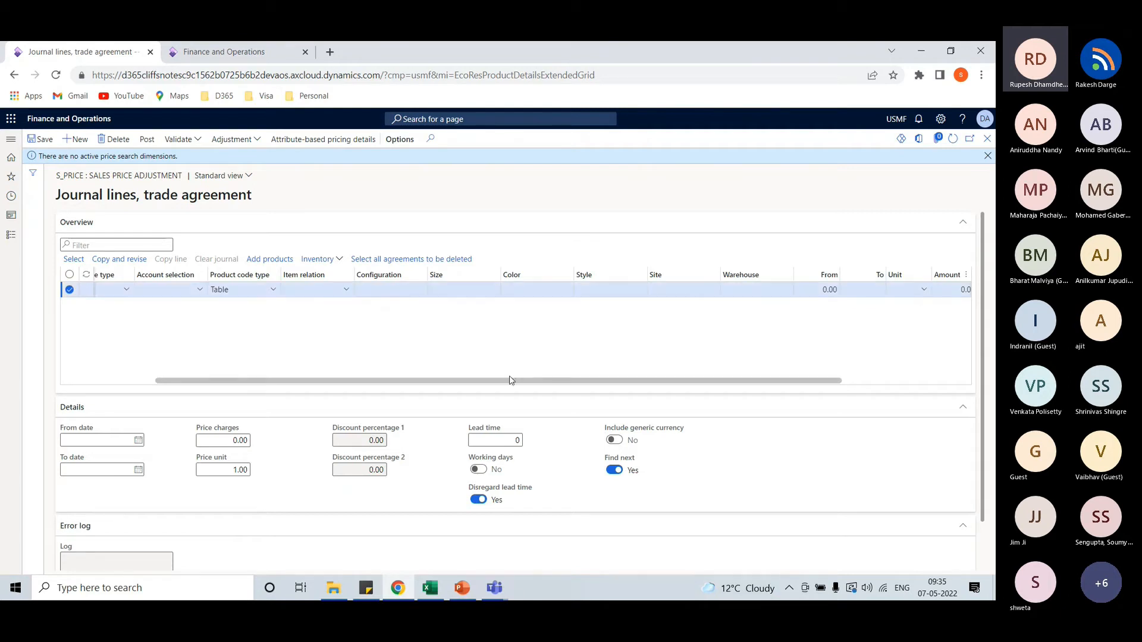
scroll(566, 297, right, 2)
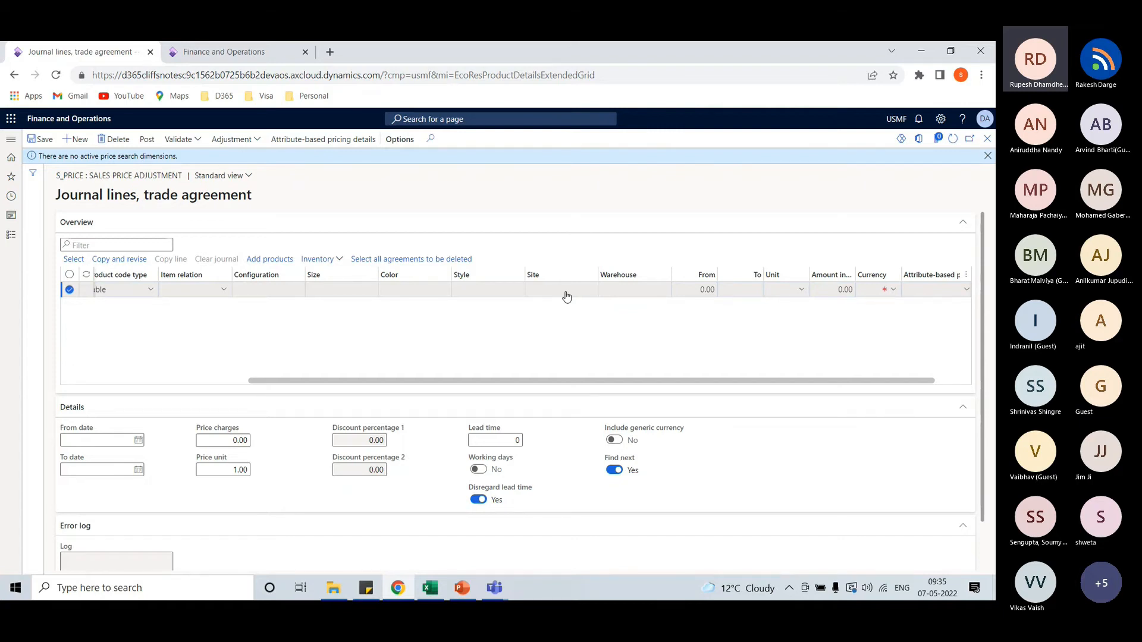
drag(862, 381, 898, 382)
click(784, 290)
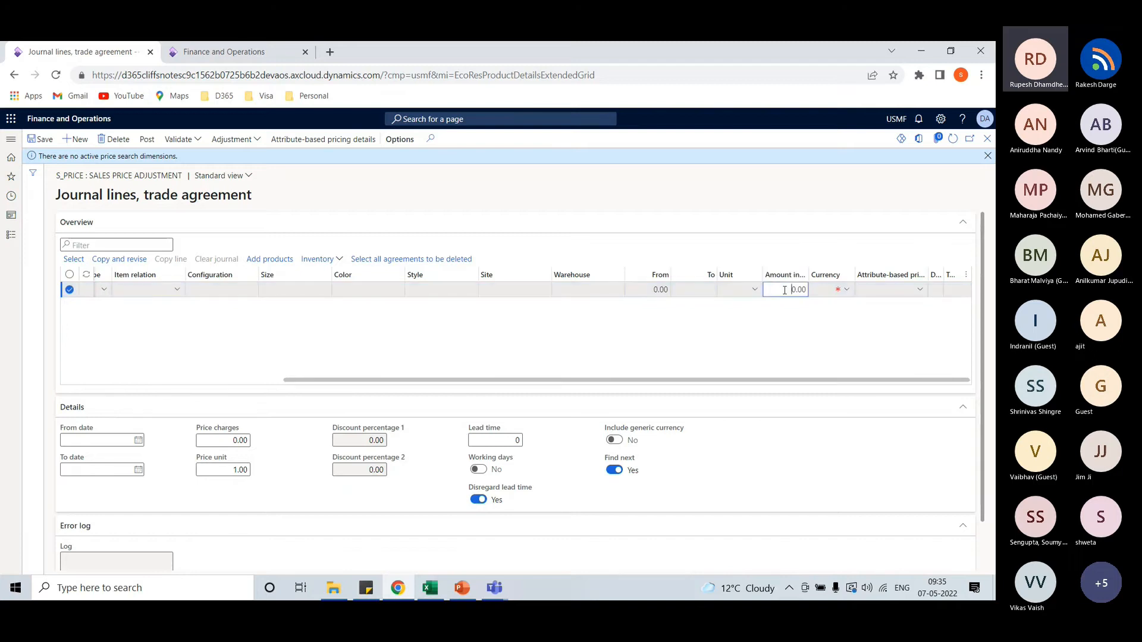
click(661, 289)
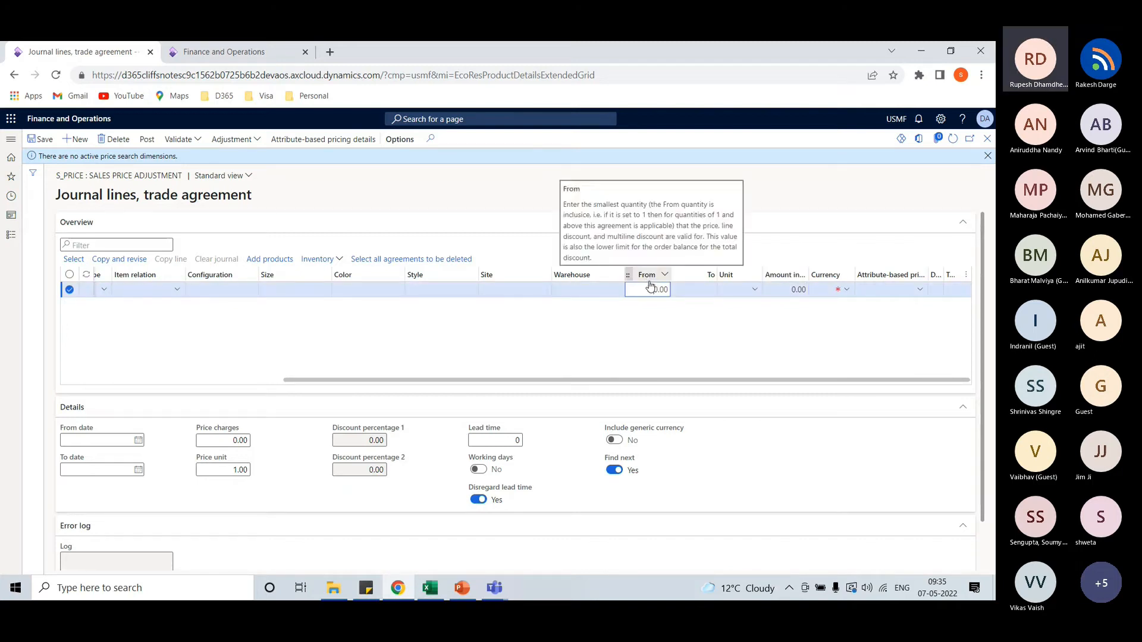
click(698, 295)
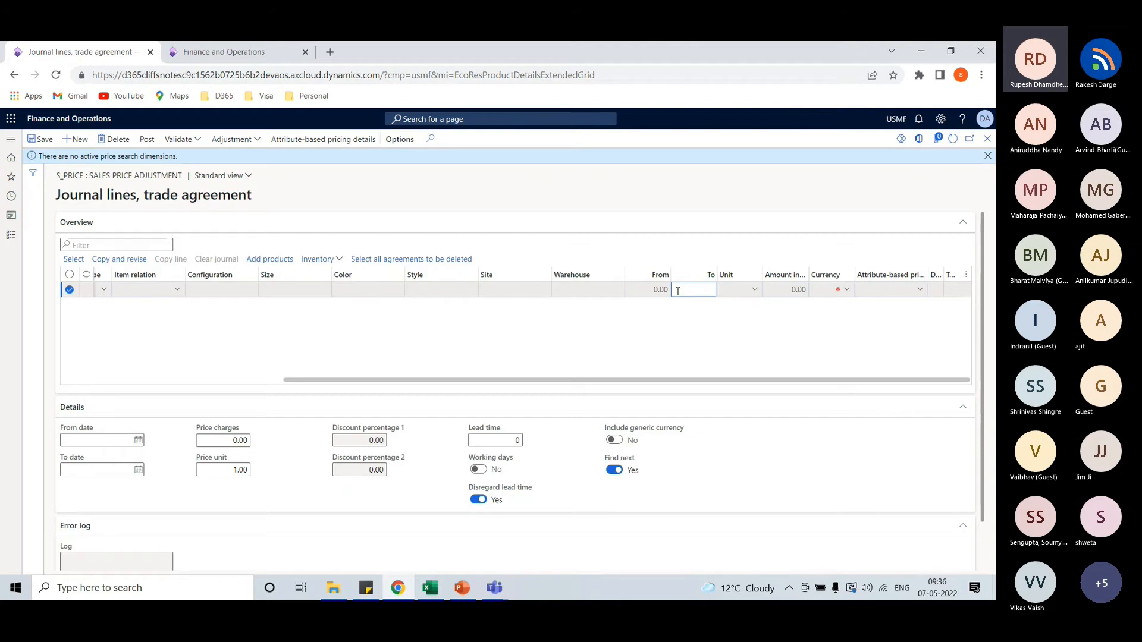
Set the sales price line's quantity range from 1 to 100, with an amount of 50 and currency USD
click(646, 291)
drag(646, 290, 670, 290)
text(1)
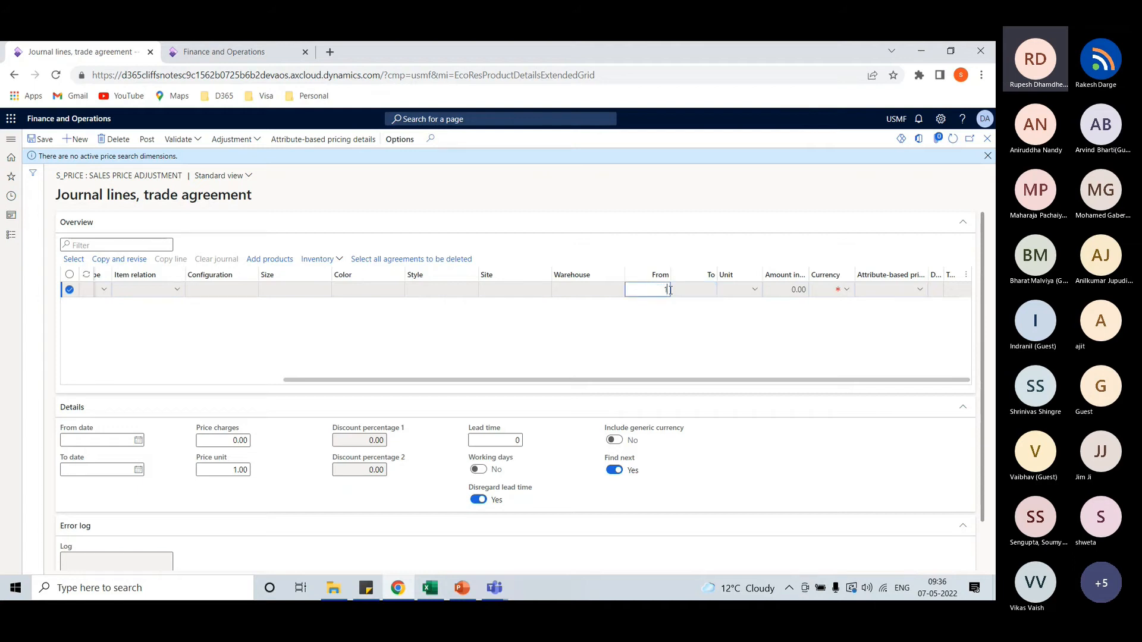
key(Tab)
text(100)
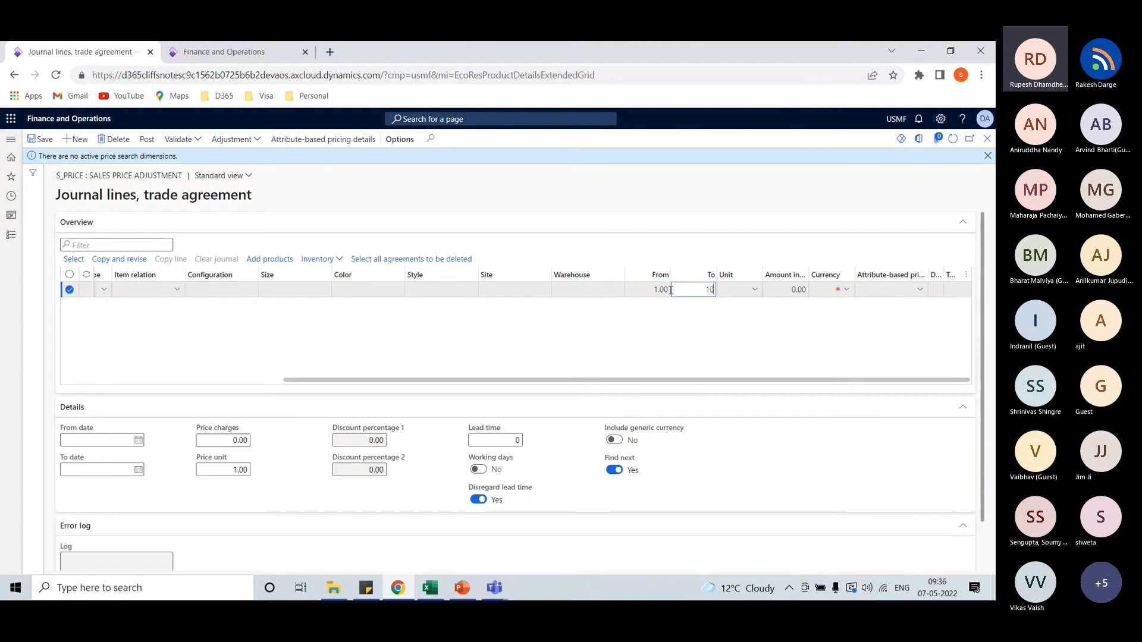
key(Tab)
key(Tab)
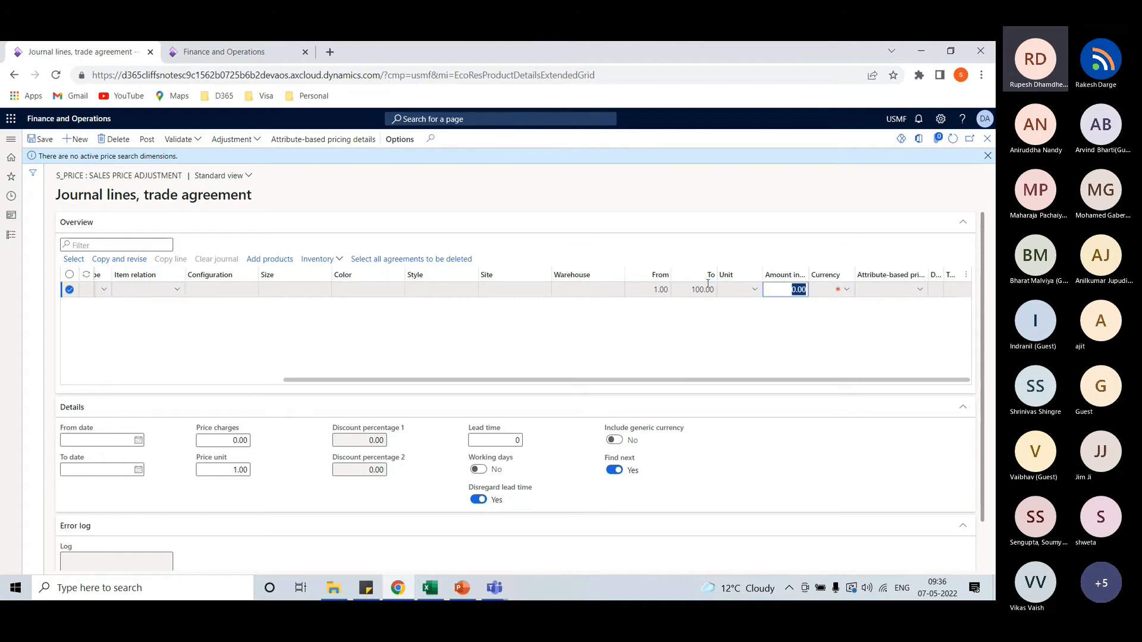
text(50)
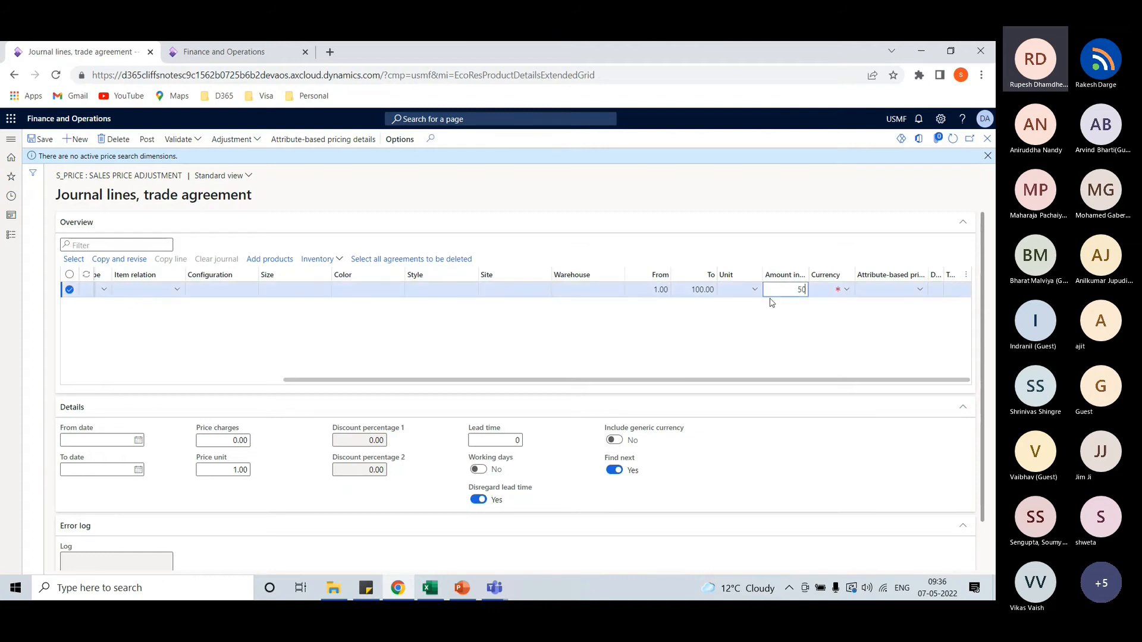
key(Tab)
text(usd)
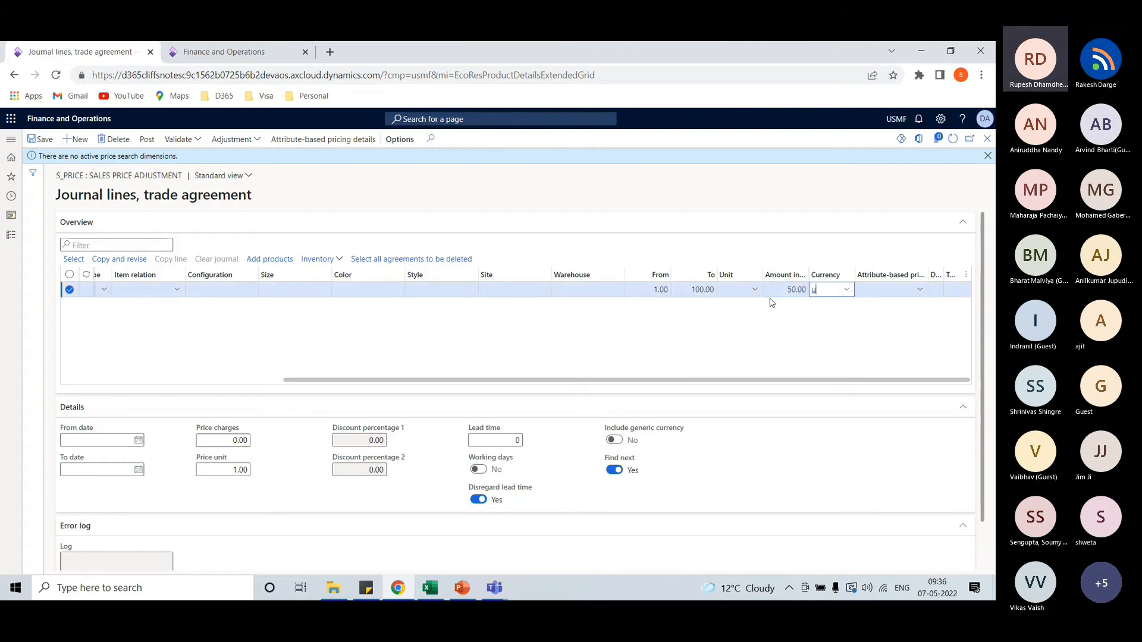
key(Tab)
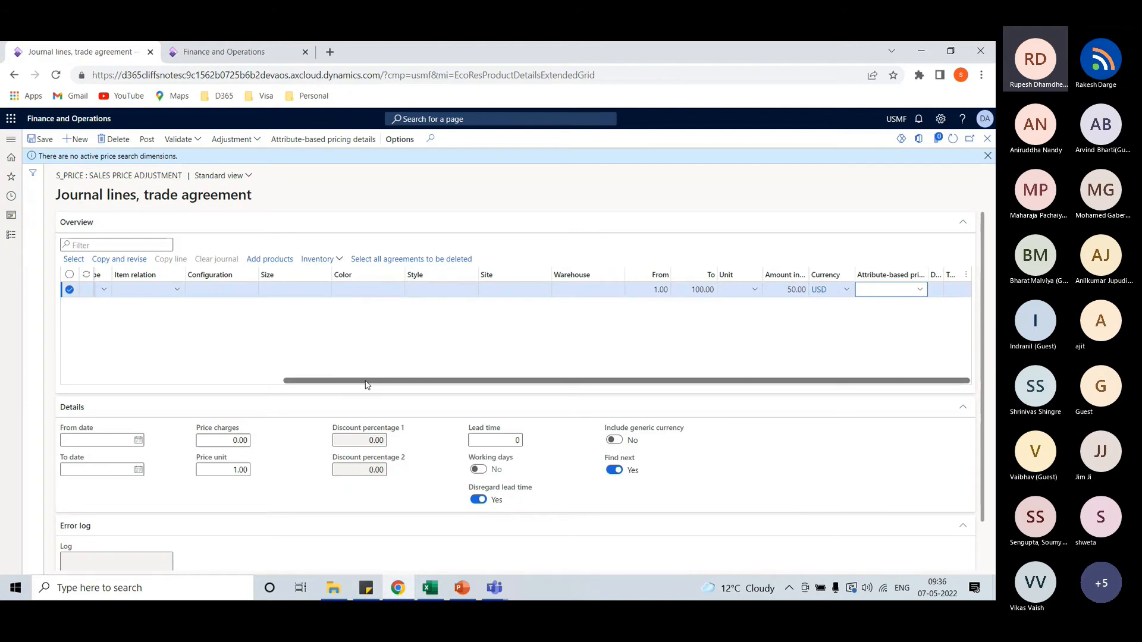
Switch to the Excel accounting scenarios workbook, review the sales price and trade agreement agenda, and return to Chrome
click(430, 587)
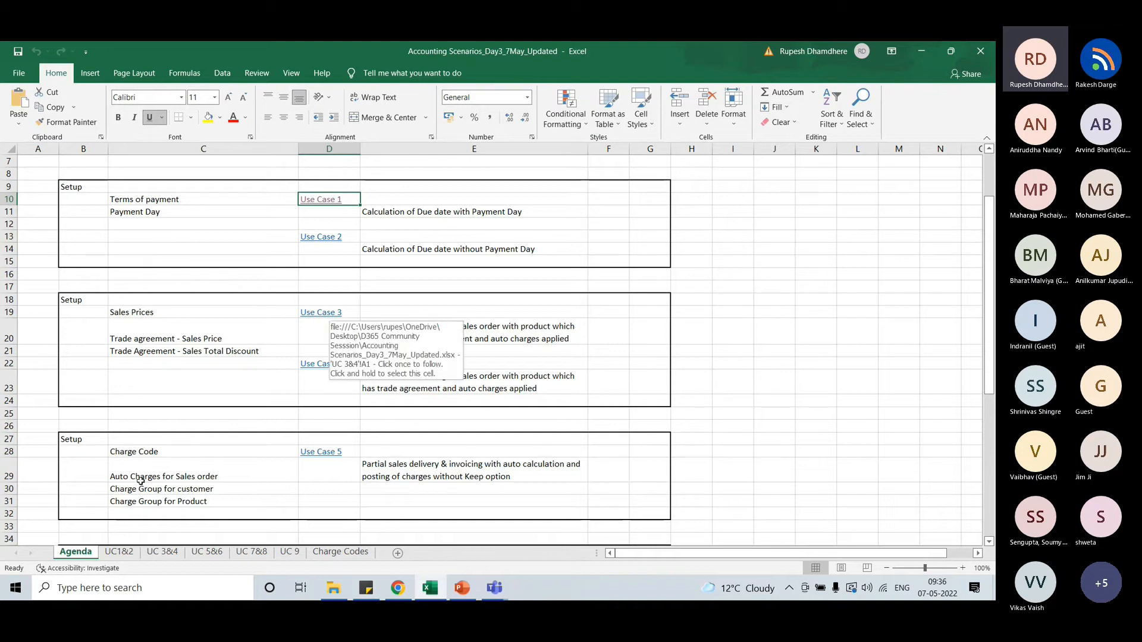
mouse_move(398, 588)
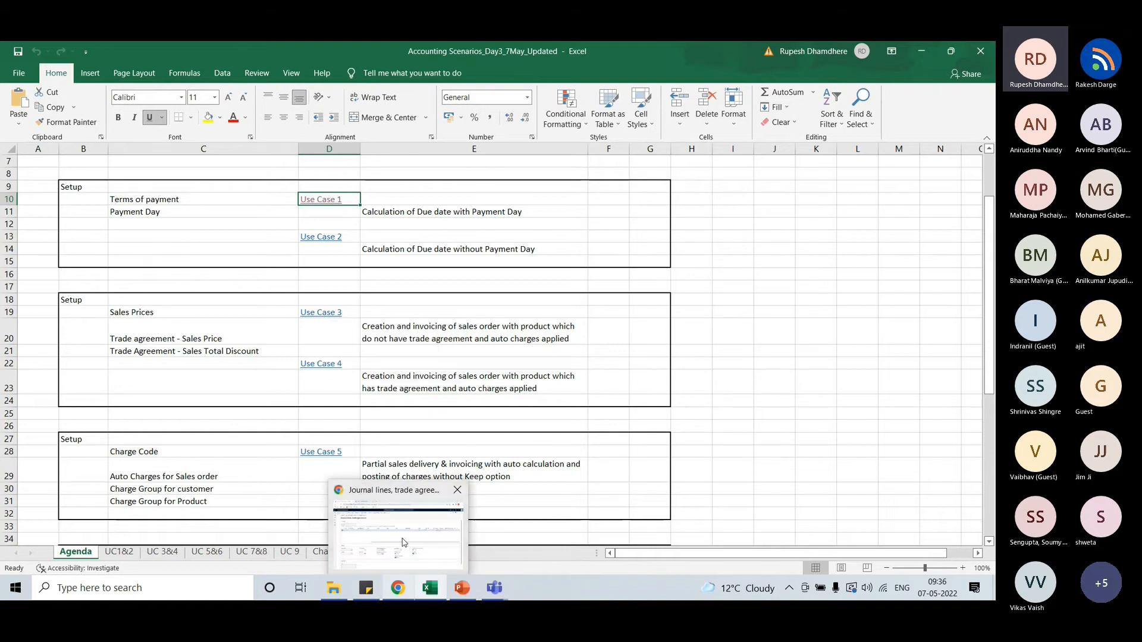
click(403, 542)
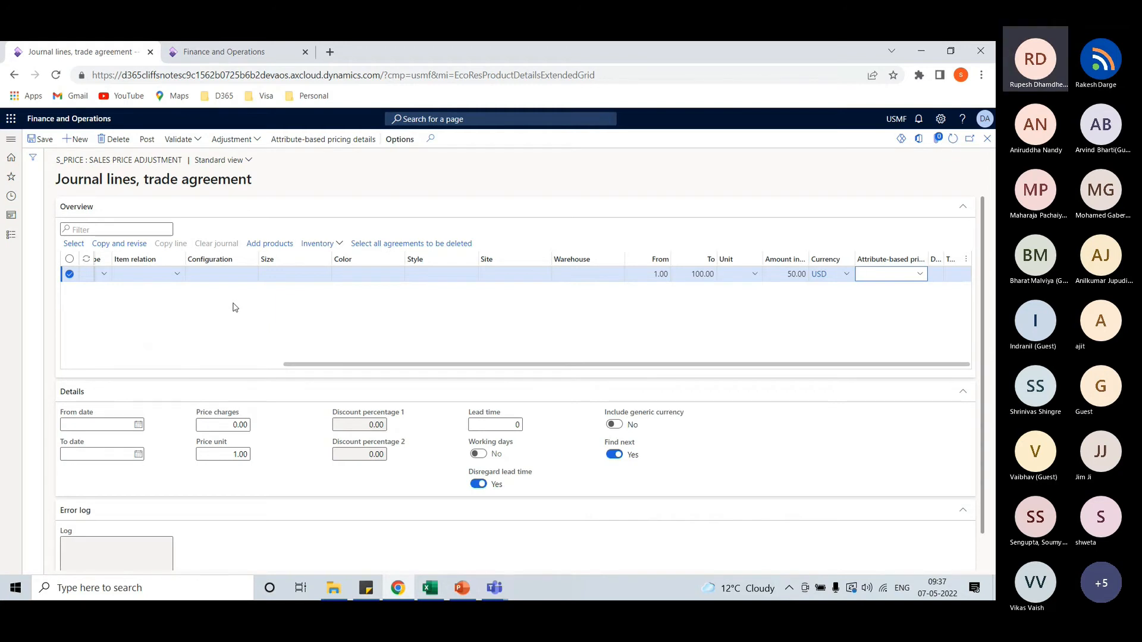
Delete the unfinished sales price line from the trade agreement journal and close the journal lines page
click(71, 123)
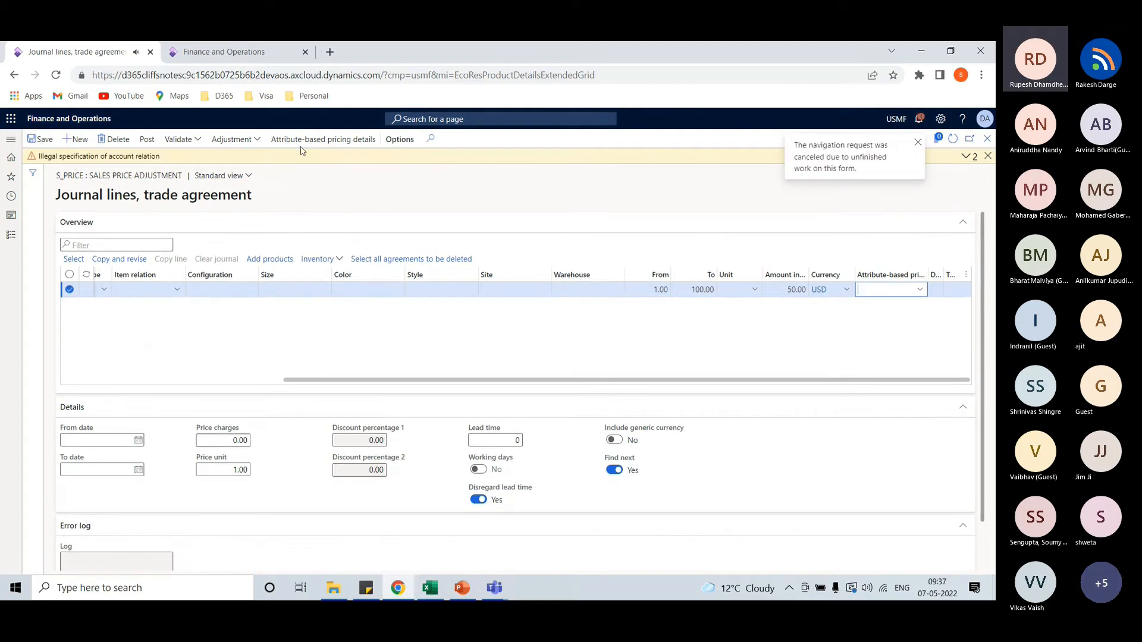
click(987, 156)
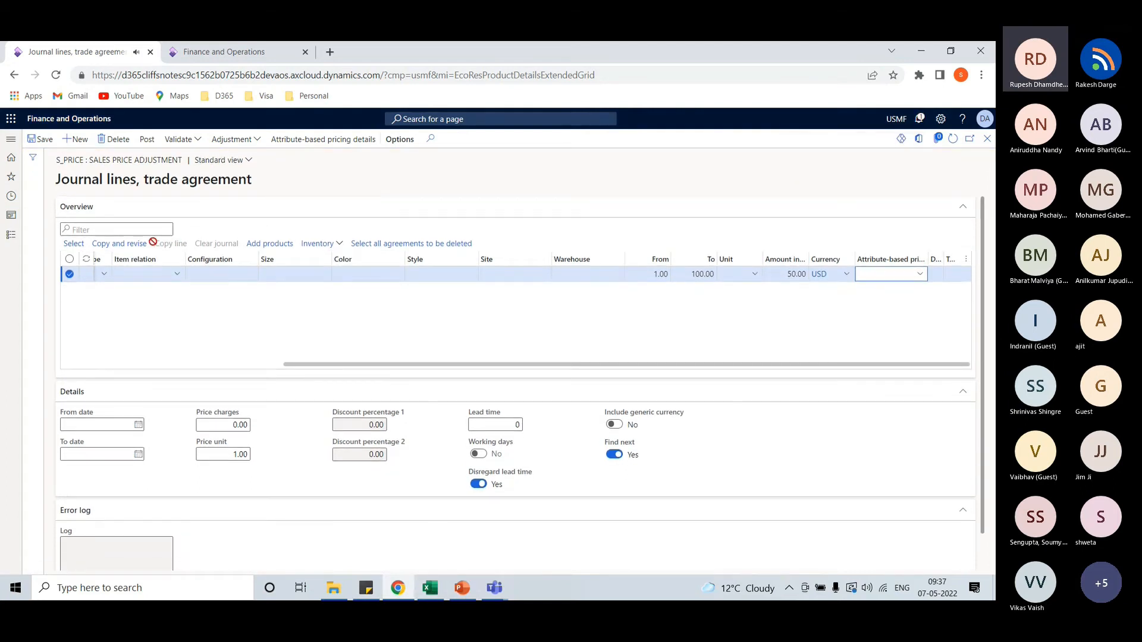
click(124, 142)
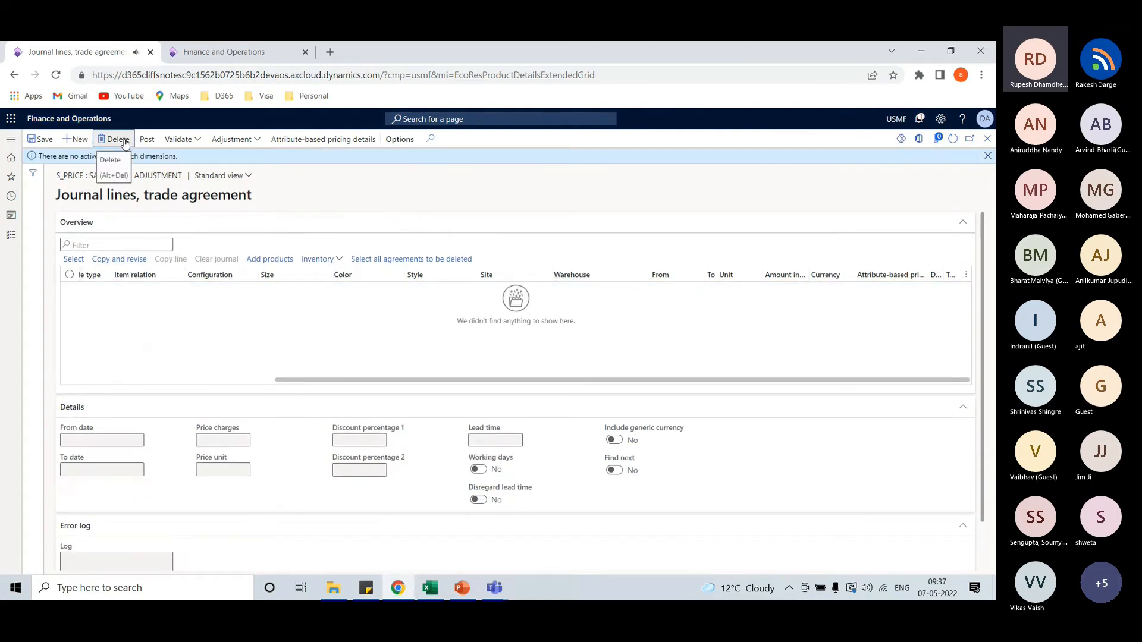
click(988, 155)
click(987, 139)
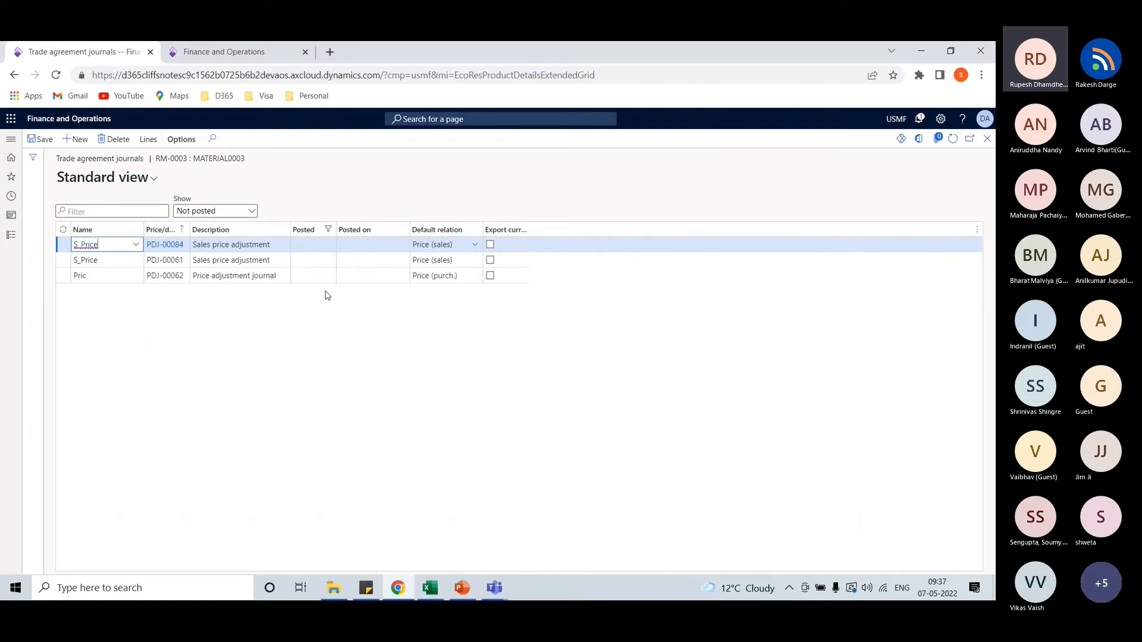
Switch to the Excel accounting scenarios workbook and review the agenda's charge code and auto charges setup entries
click(431, 588)
click(215, 476)
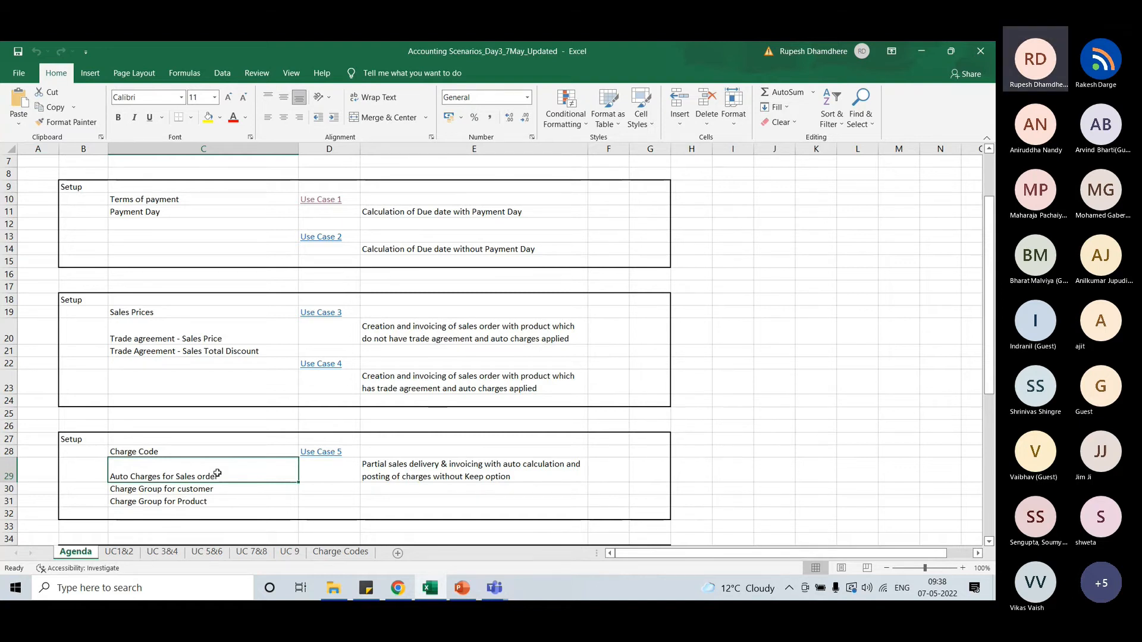
click(188, 447)
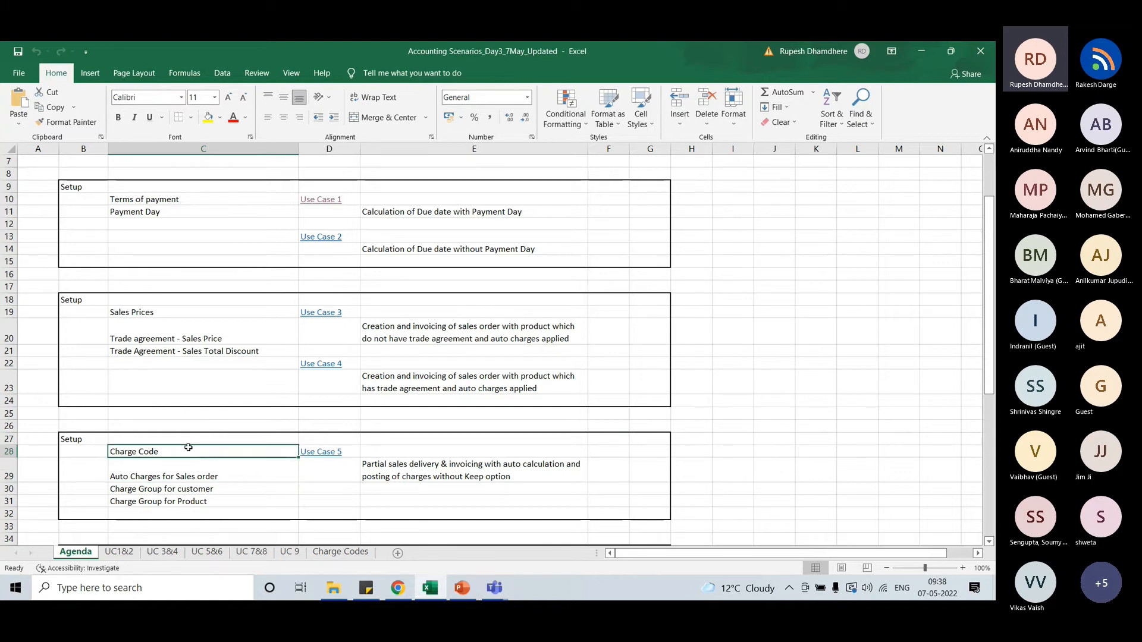
click(182, 471)
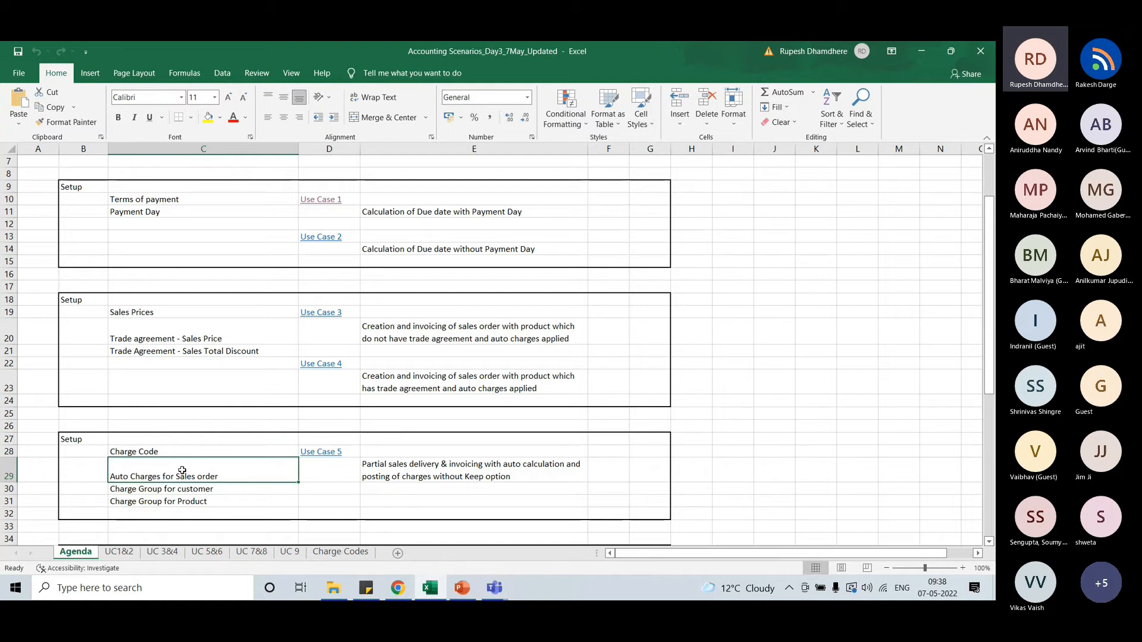
Return to Chrome and open the Charges code page from the Accounts receivable charges setup
click(397, 587)
click(69, 118)
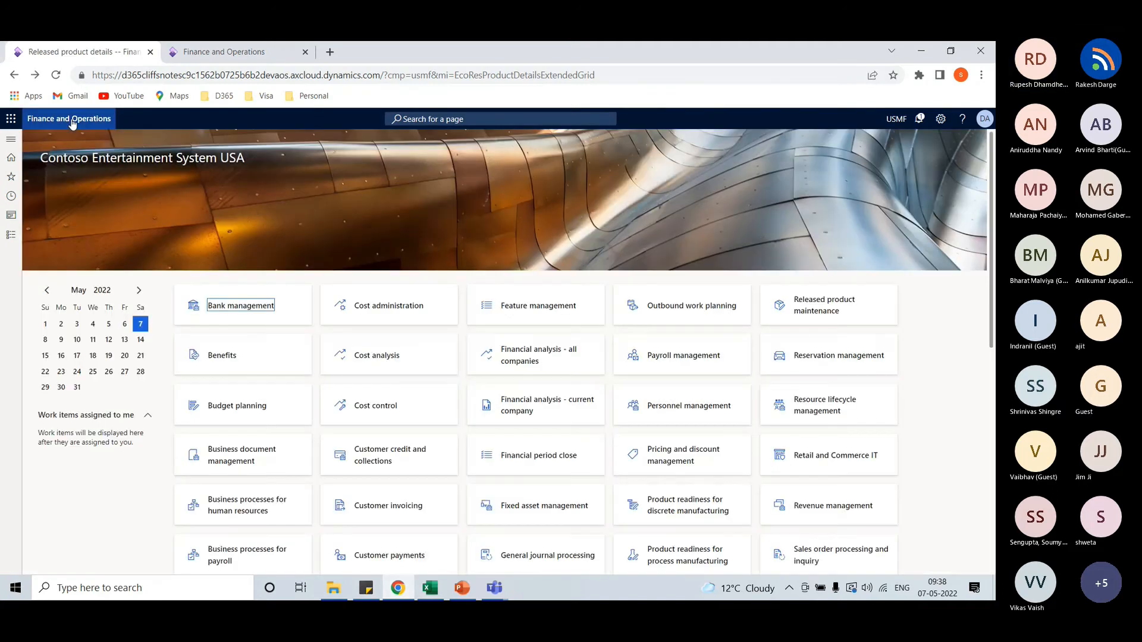
click(11, 235)
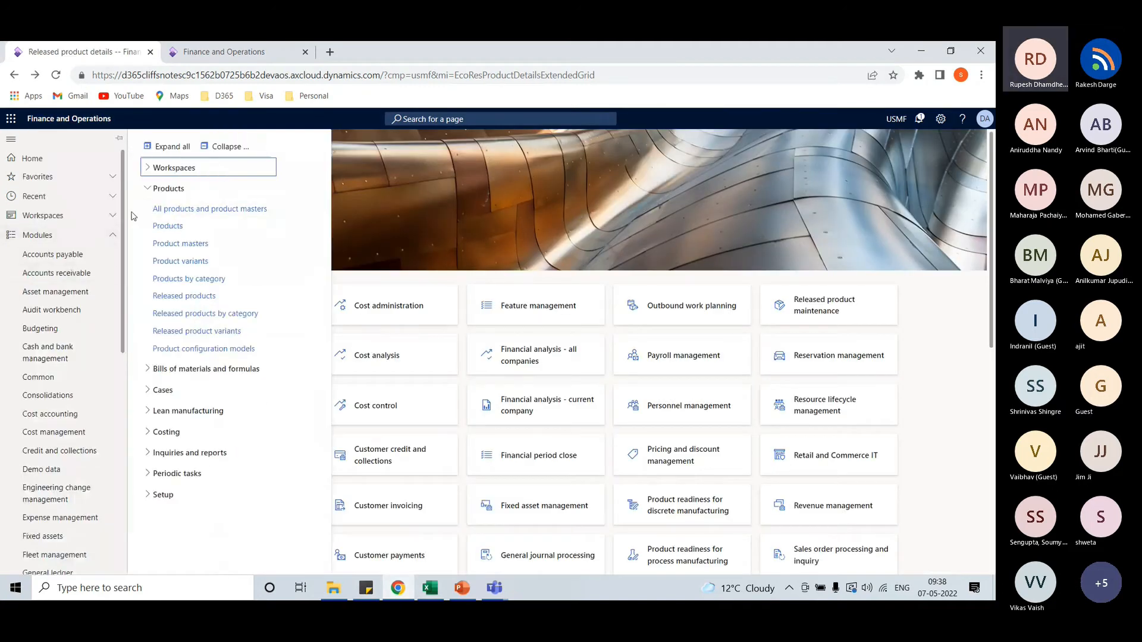
click(74, 275)
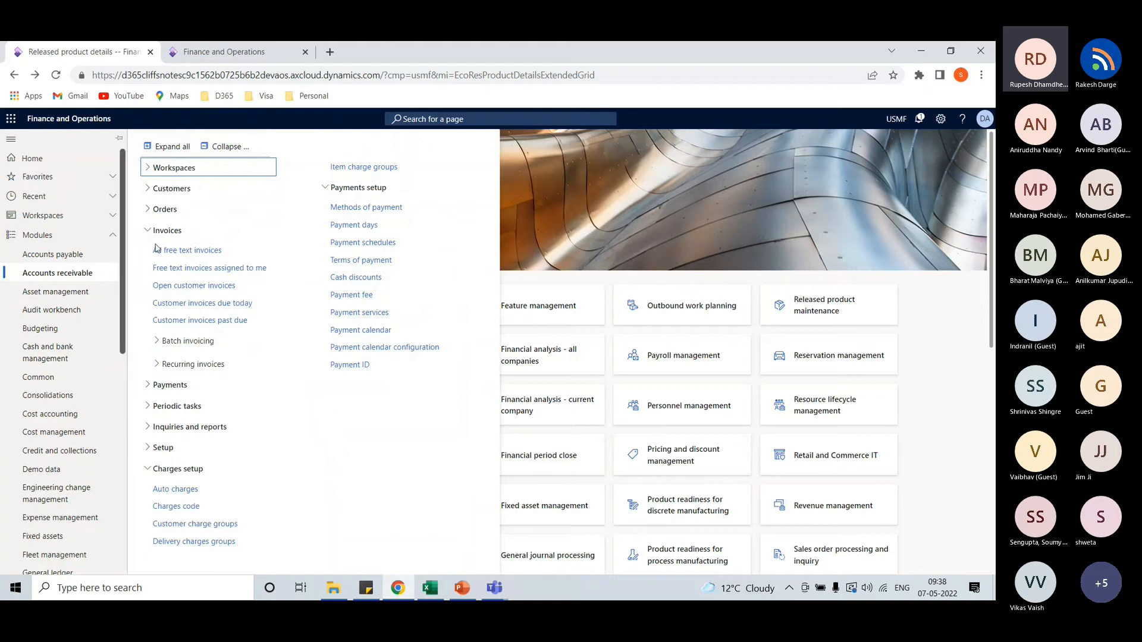
click(235, 147)
click(169, 337)
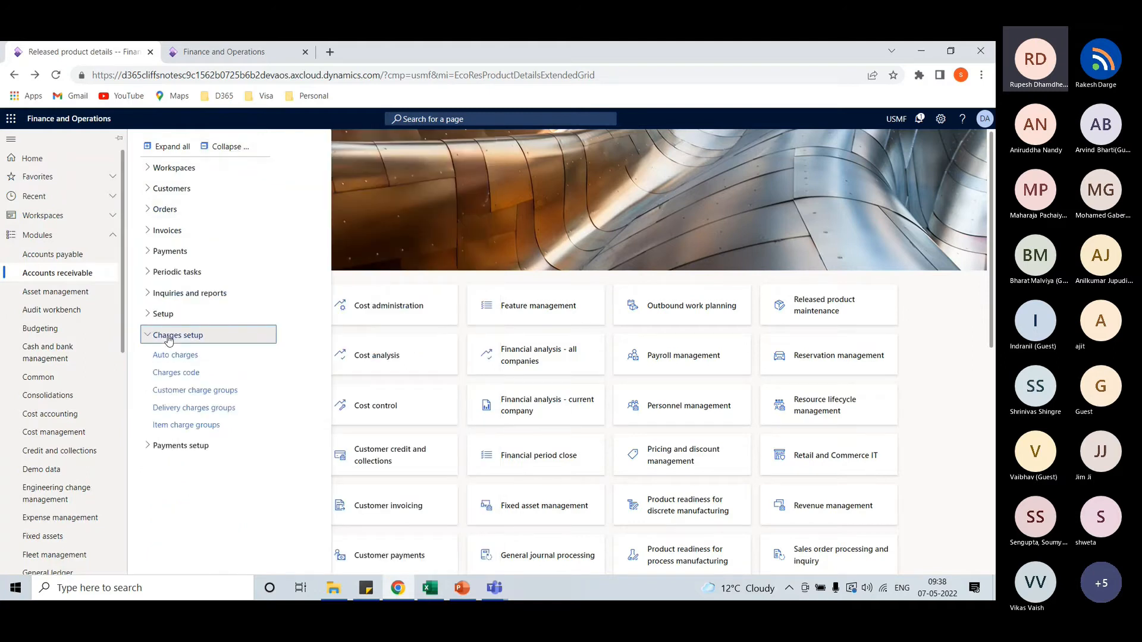
click(190, 375)
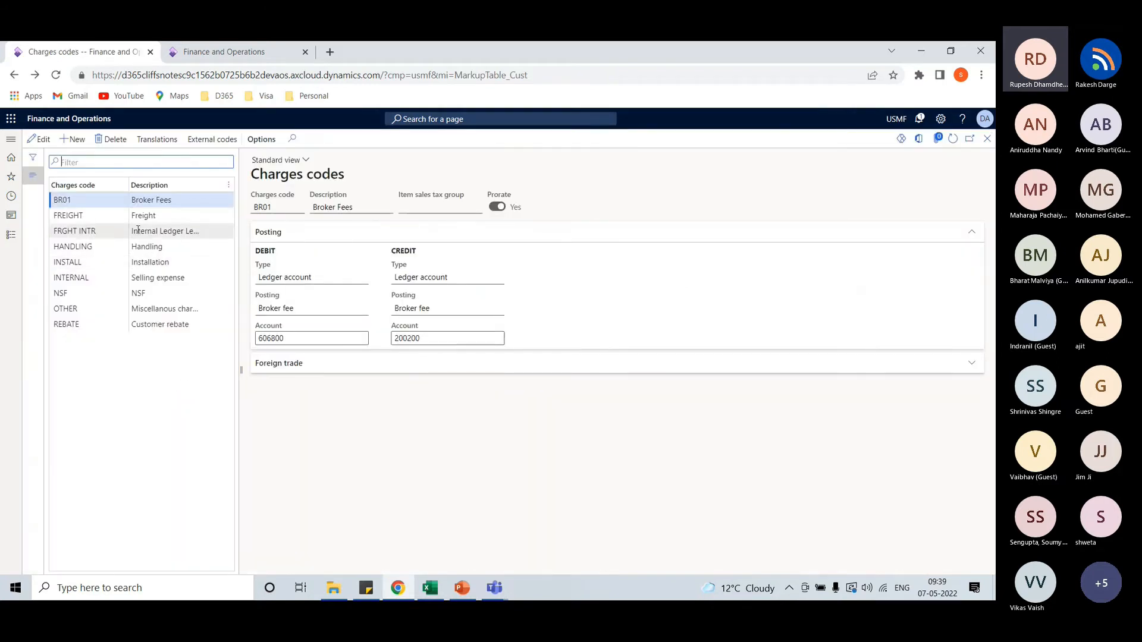
Start a new charges code named Transport and review its debit and credit posting type options
click(72, 144)
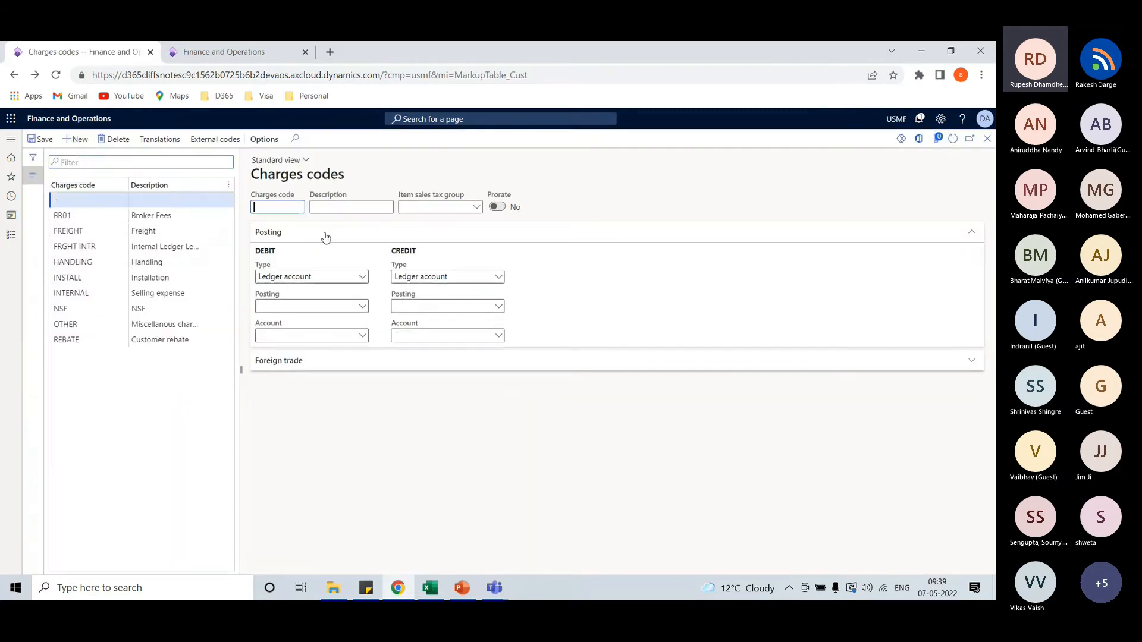
click(274, 208)
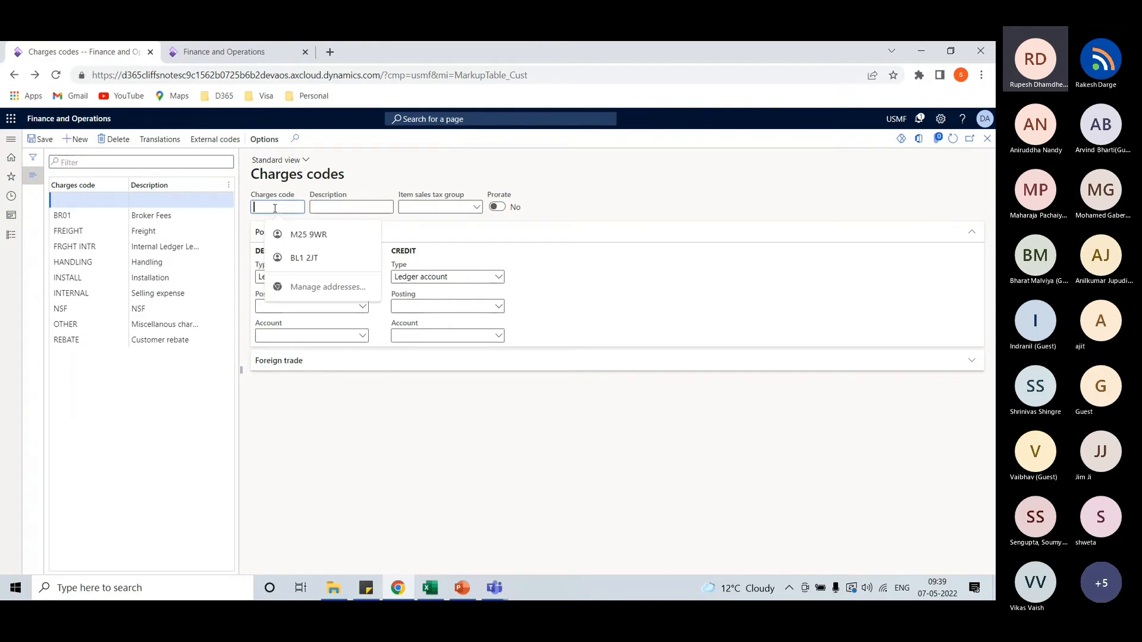
text(Transport)
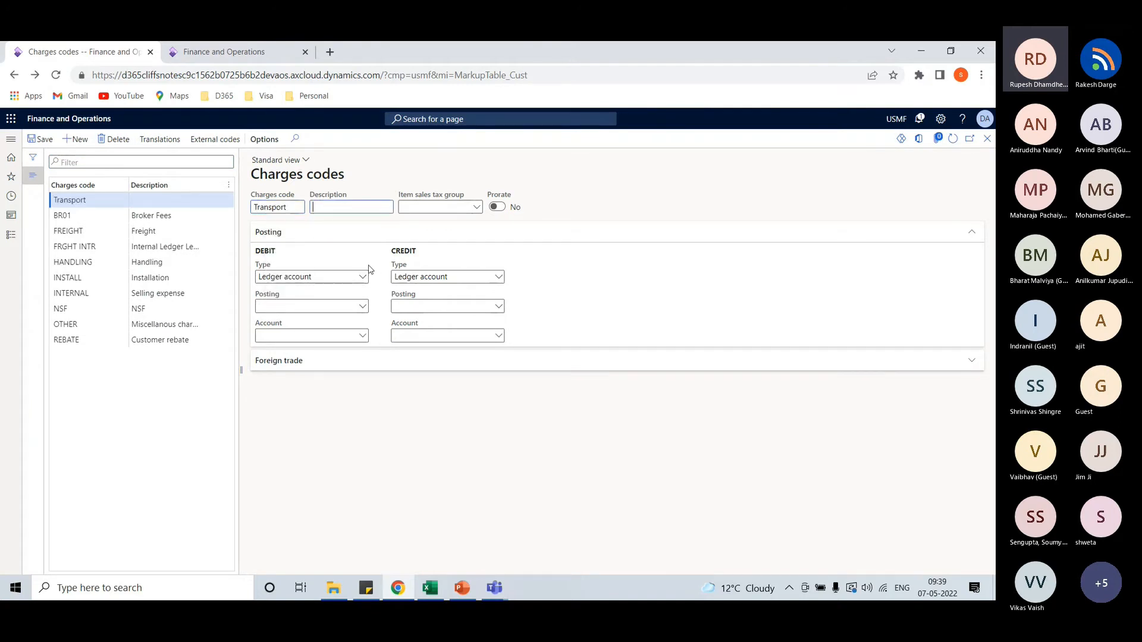
click(362, 277)
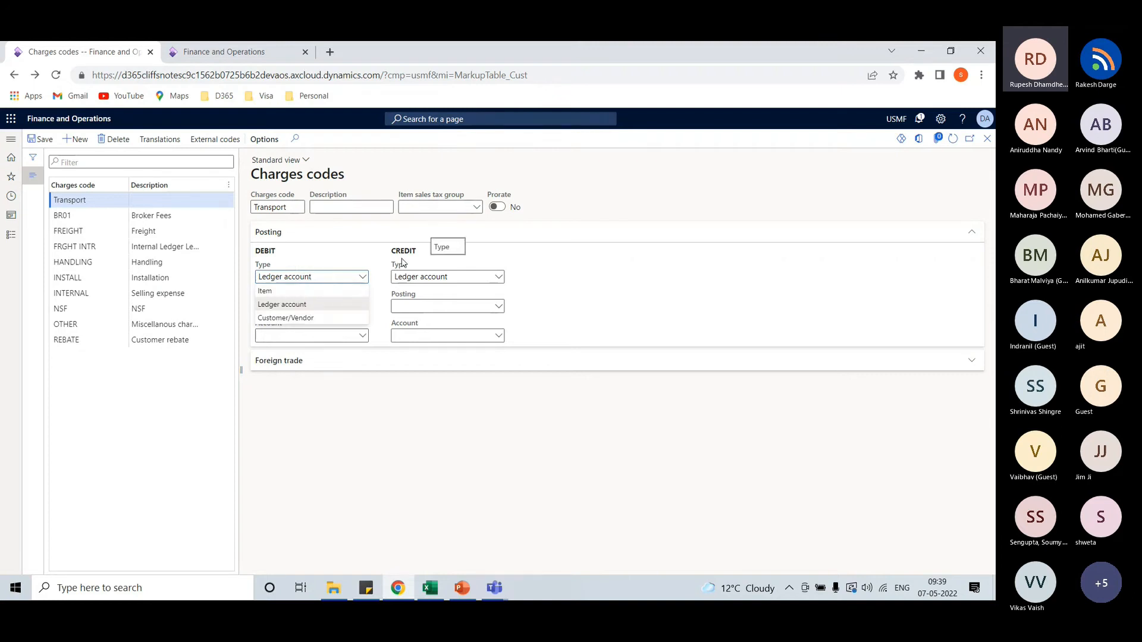
click(499, 277)
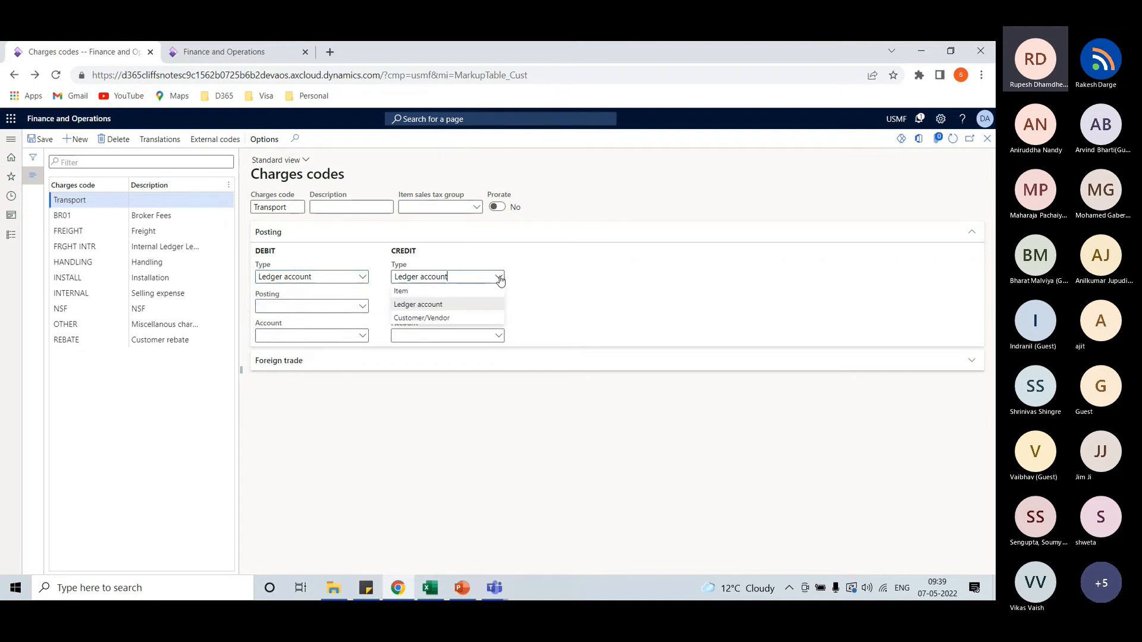
click(537, 322)
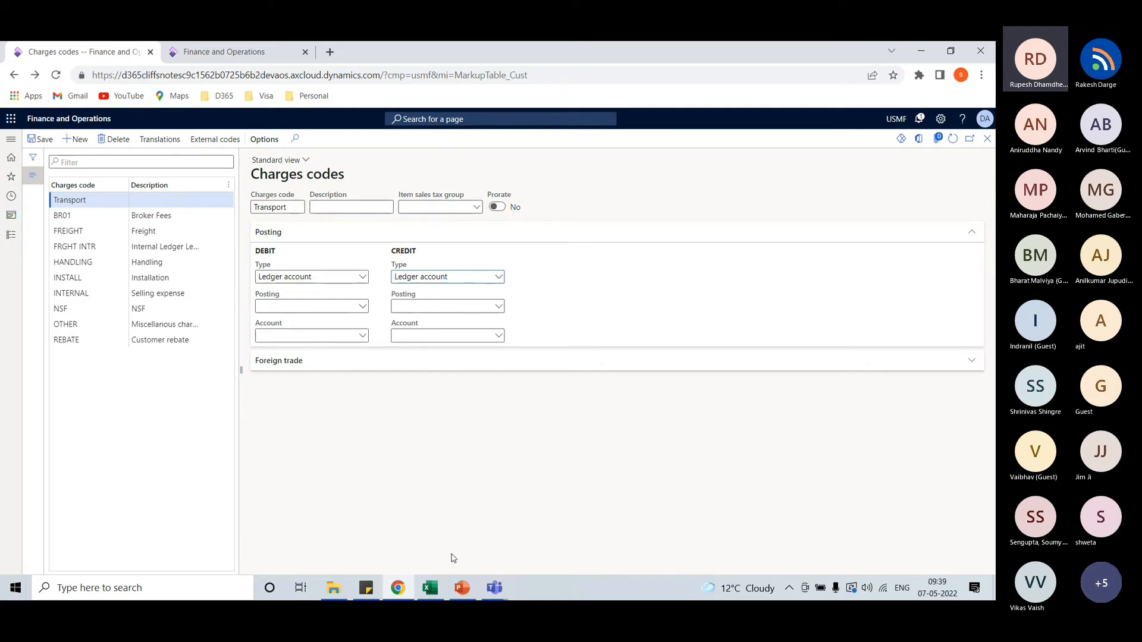
Switch to Excel and examine the Charge Codes sheet's debit and credit configurations for sales and purchase orders
click(430, 588)
click(331, 553)
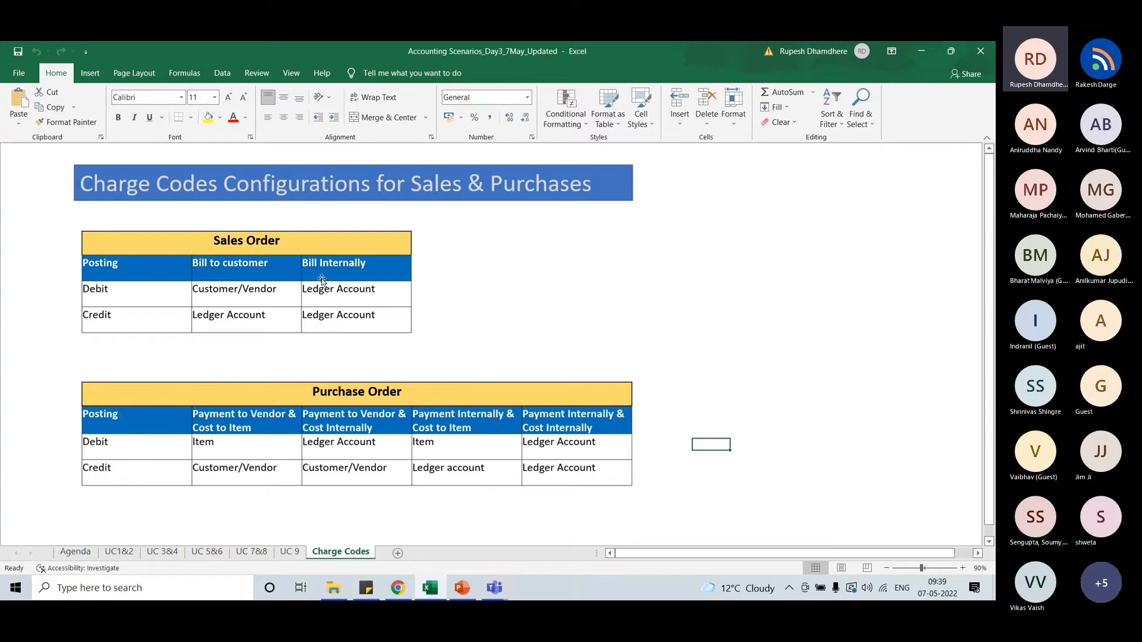
click(549, 285)
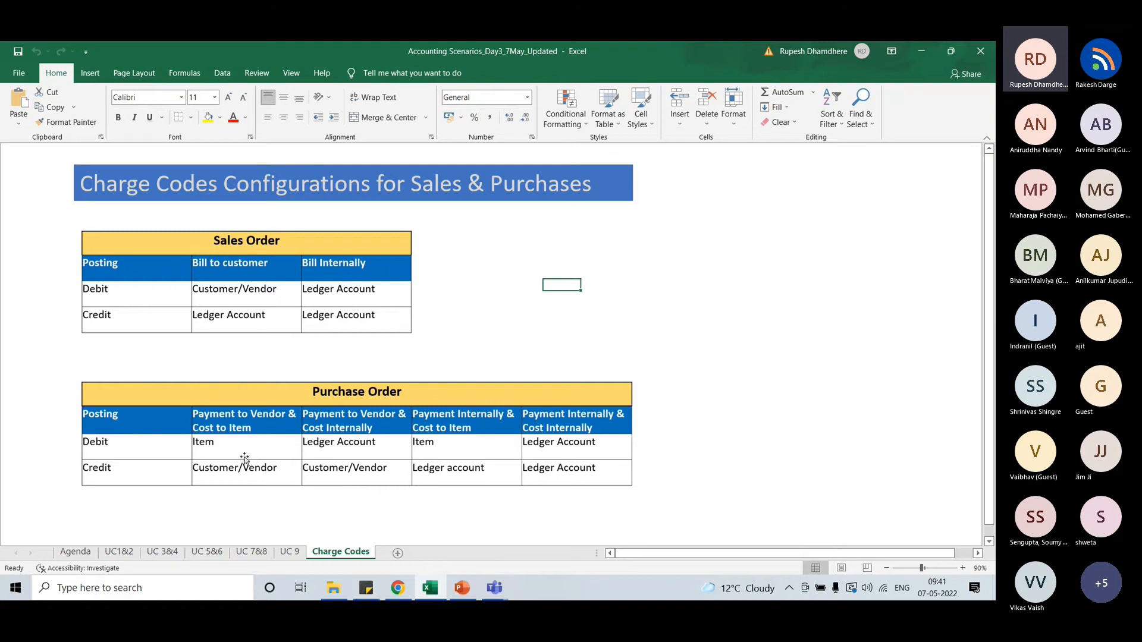
click(231, 444)
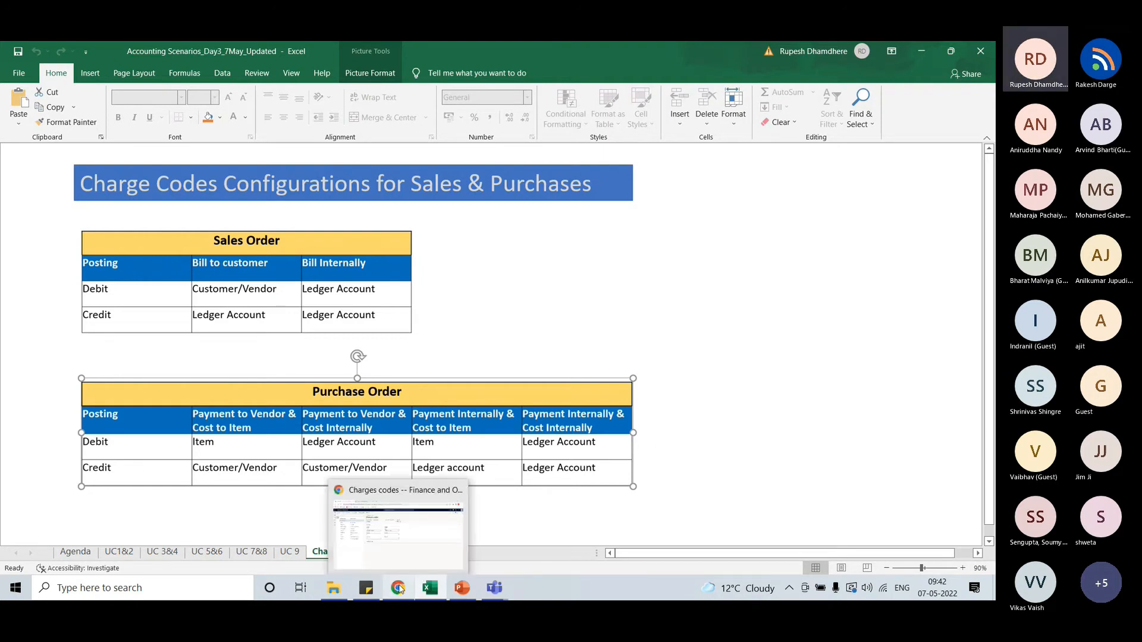
Return to Chrome and delete the Transport charges code
click(443, 499)
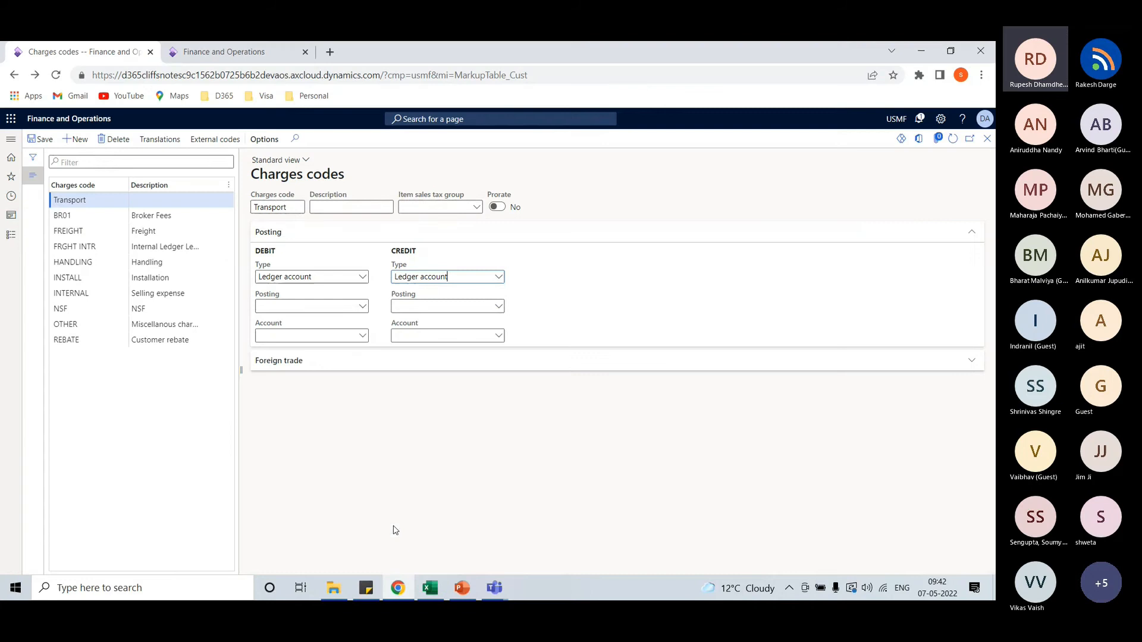
click(114, 141)
Open the Auto charges page from the Accounts receivable charges setup
click(69, 119)
click(13, 235)
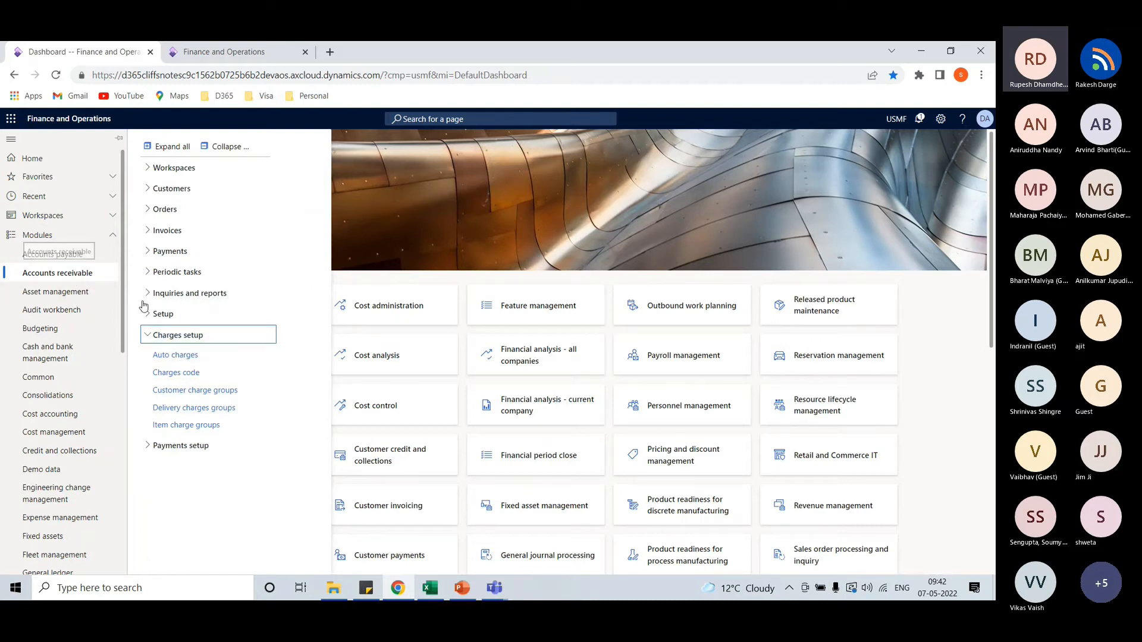
click(189, 357)
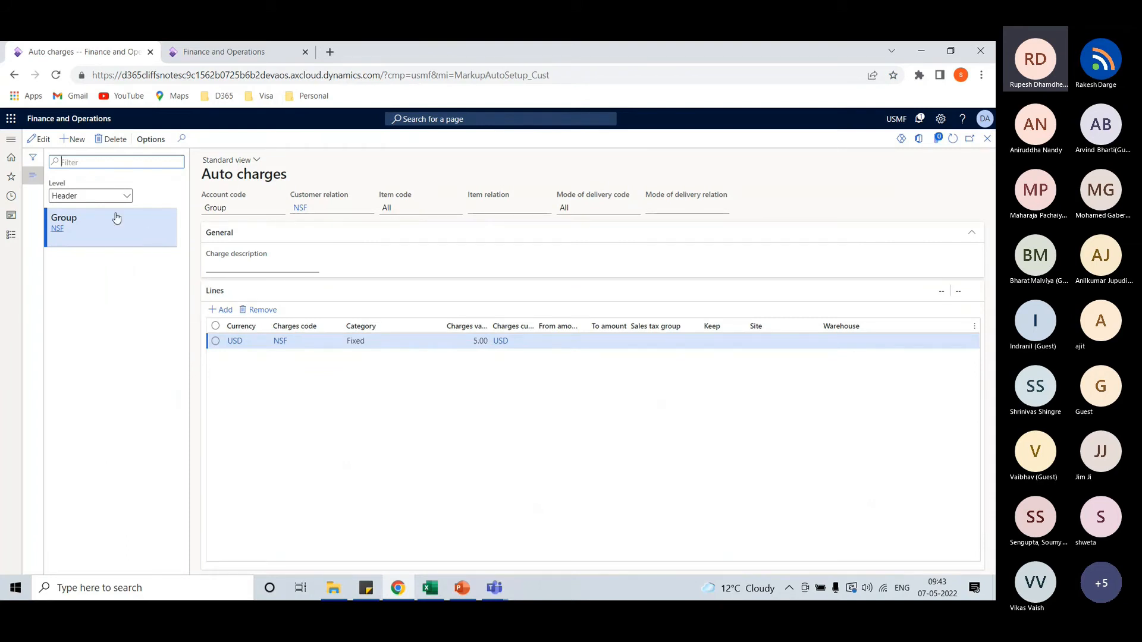
Compare the auto charges defined at Line level with those at Header level
click(127, 197)
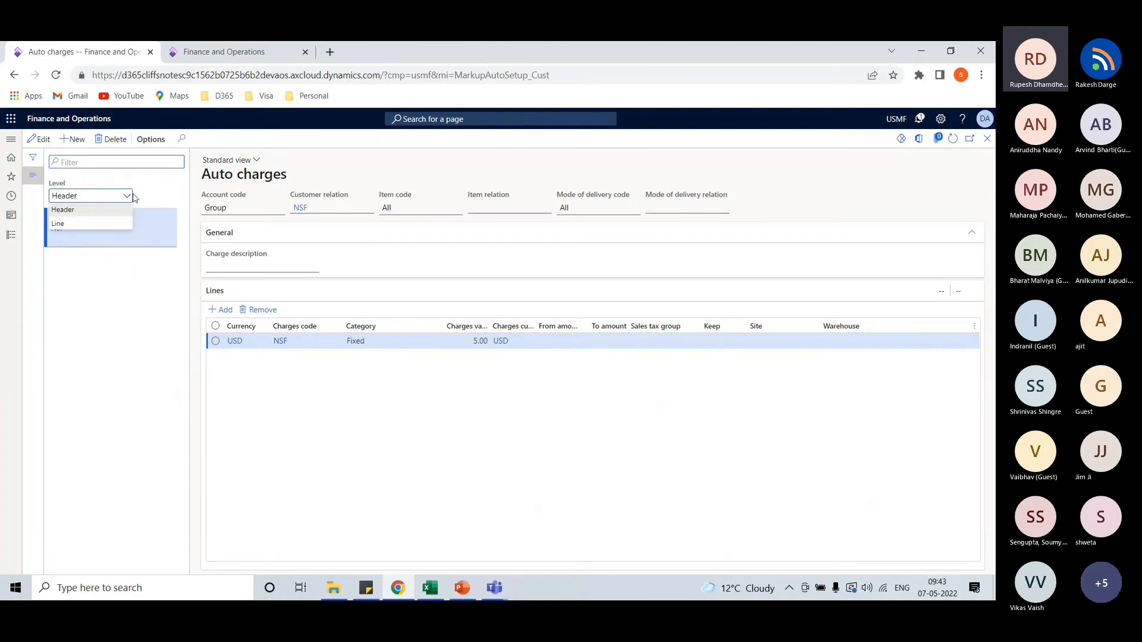
click(128, 196)
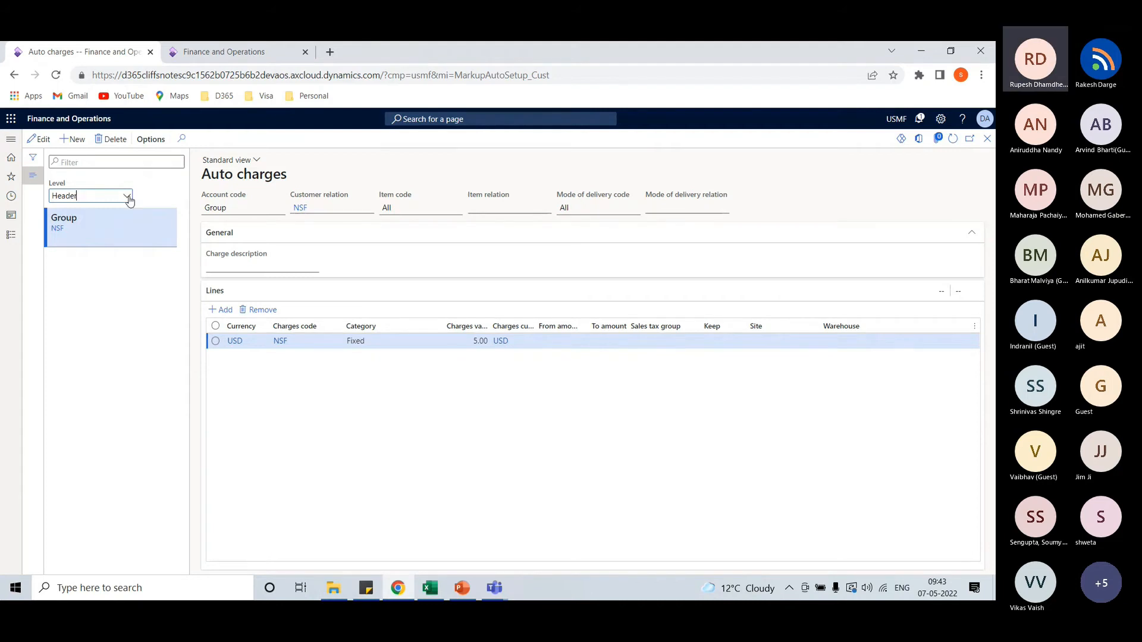
click(127, 197)
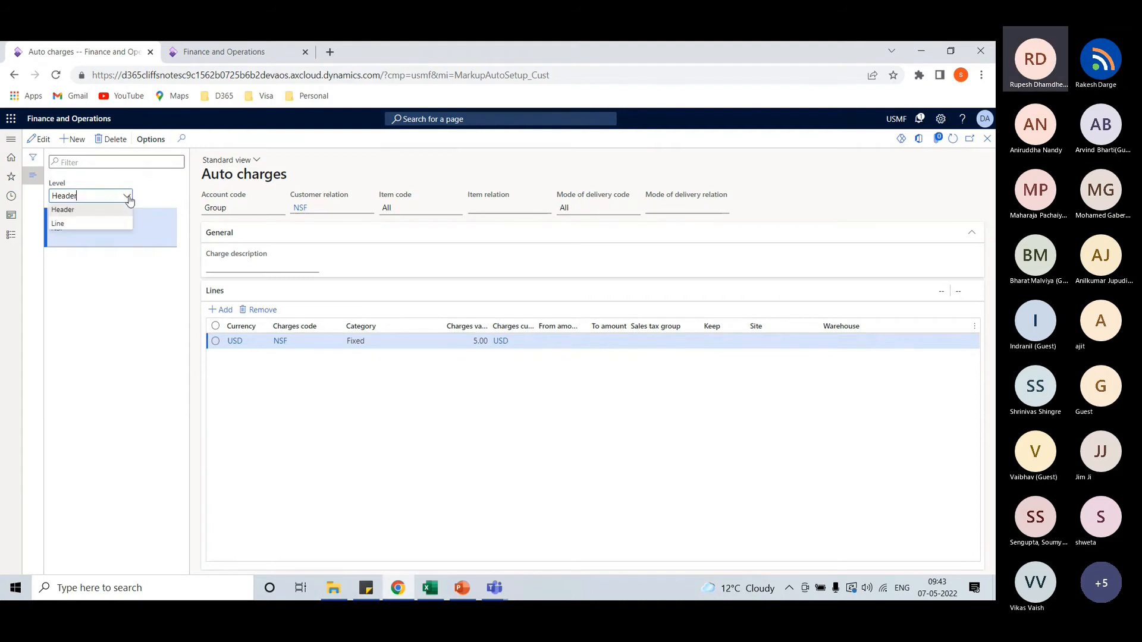
click(97, 225)
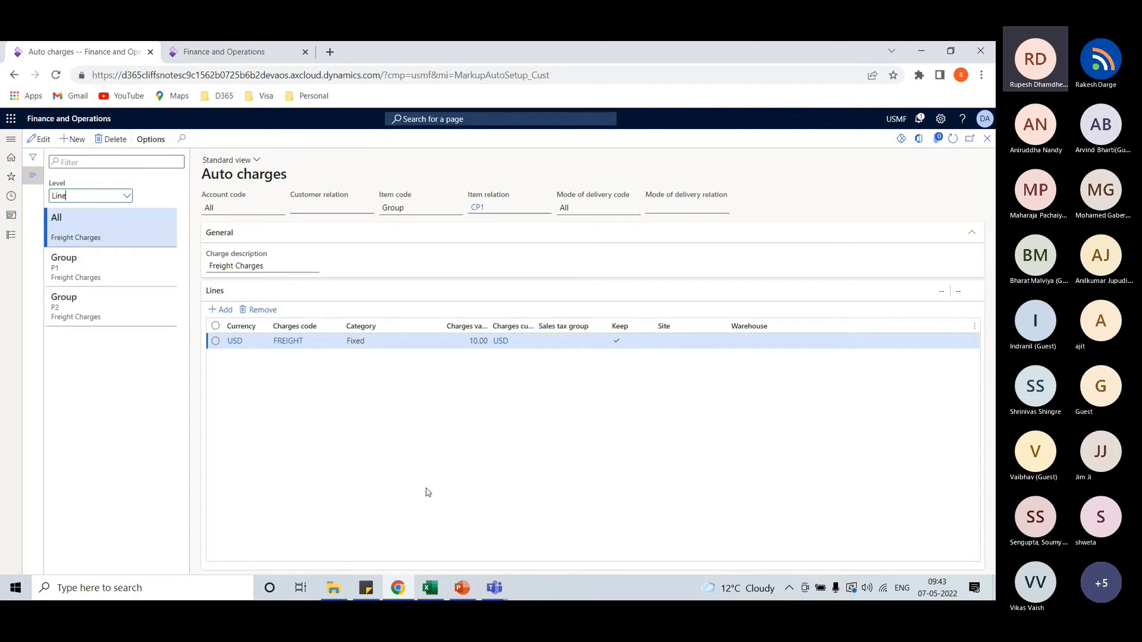
click(127, 196)
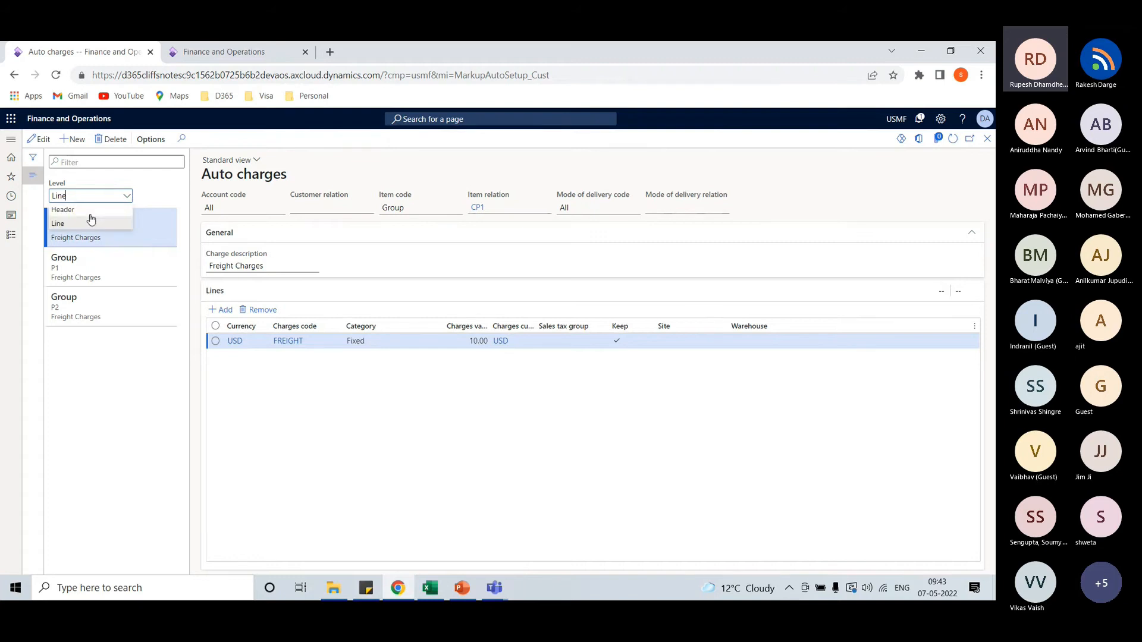
click(90, 217)
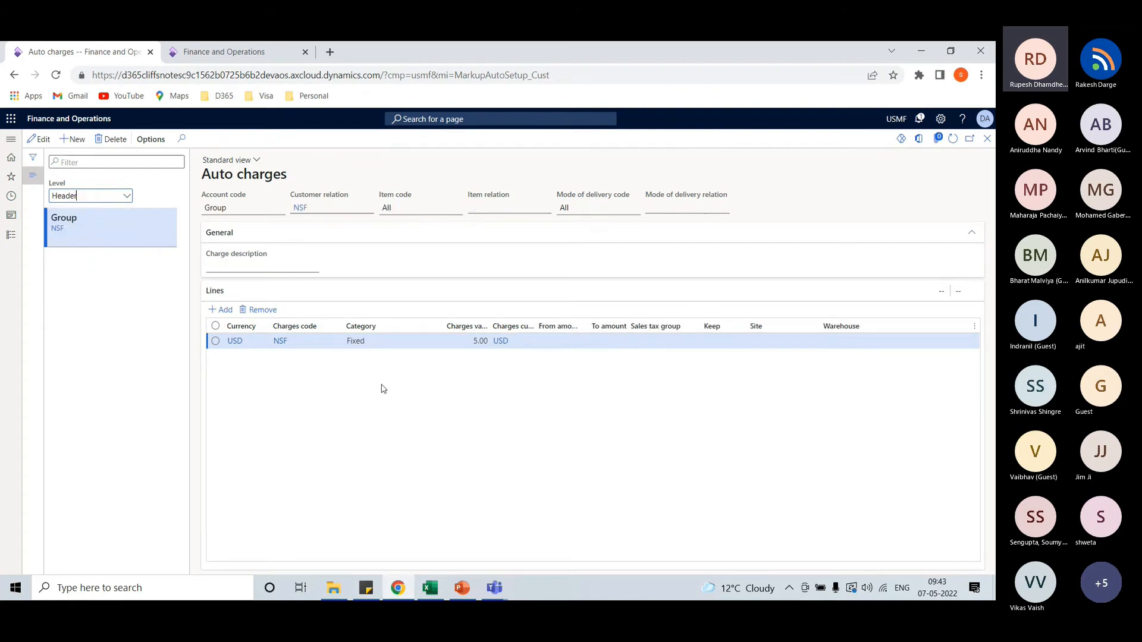
Show the Line level auto charges and review the freight charges for group P1 and for all customers
click(126, 196)
click(83, 223)
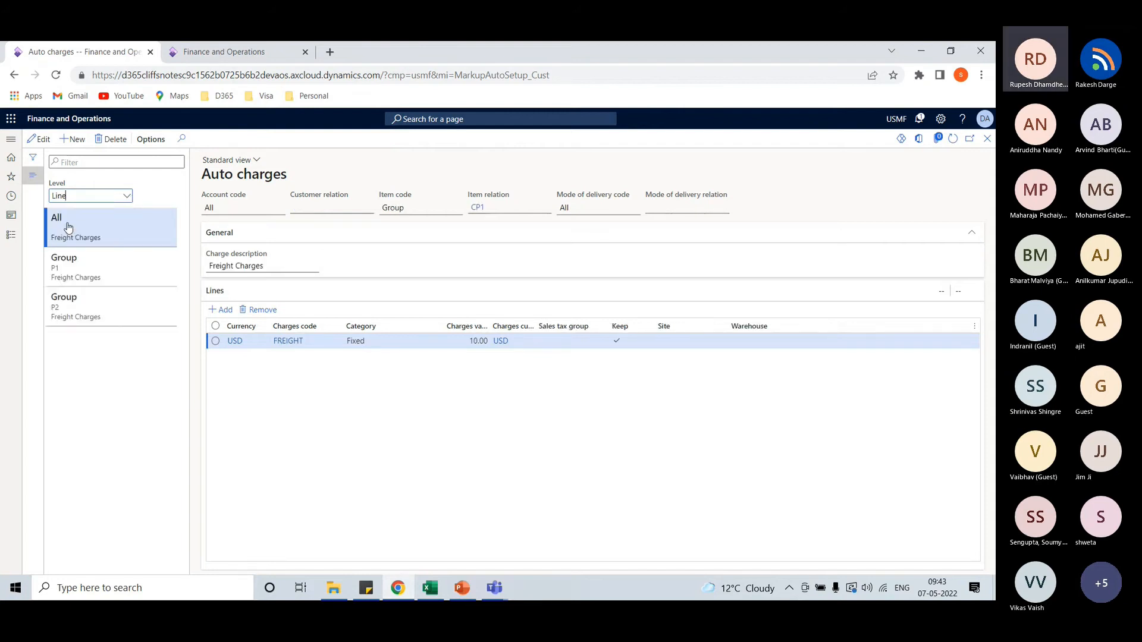
click(101, 266)
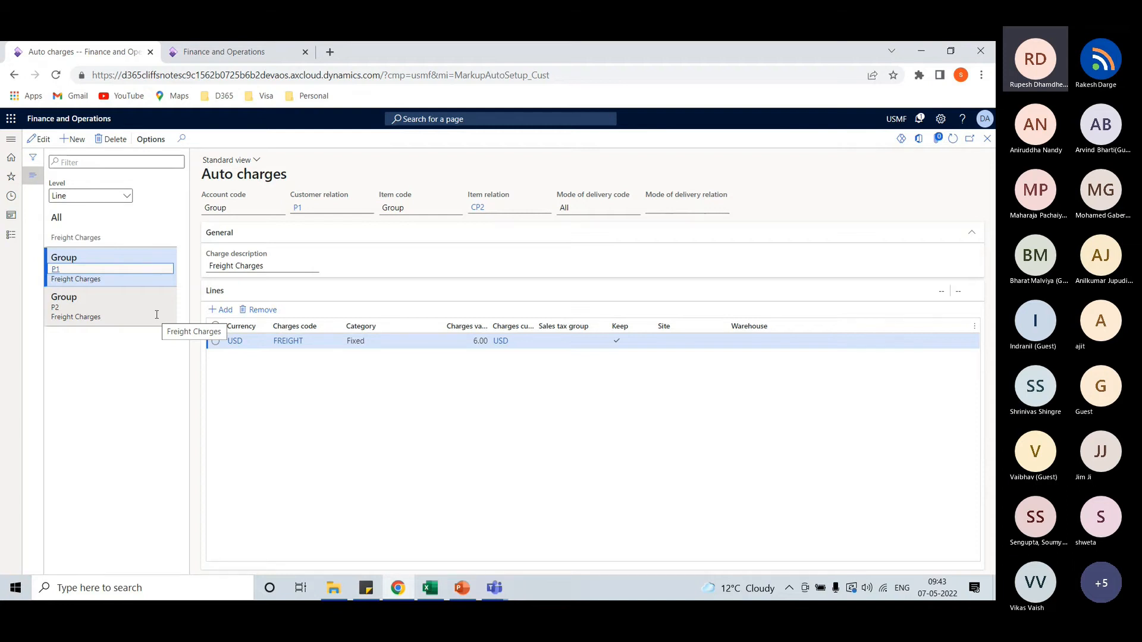
click(117, 228)
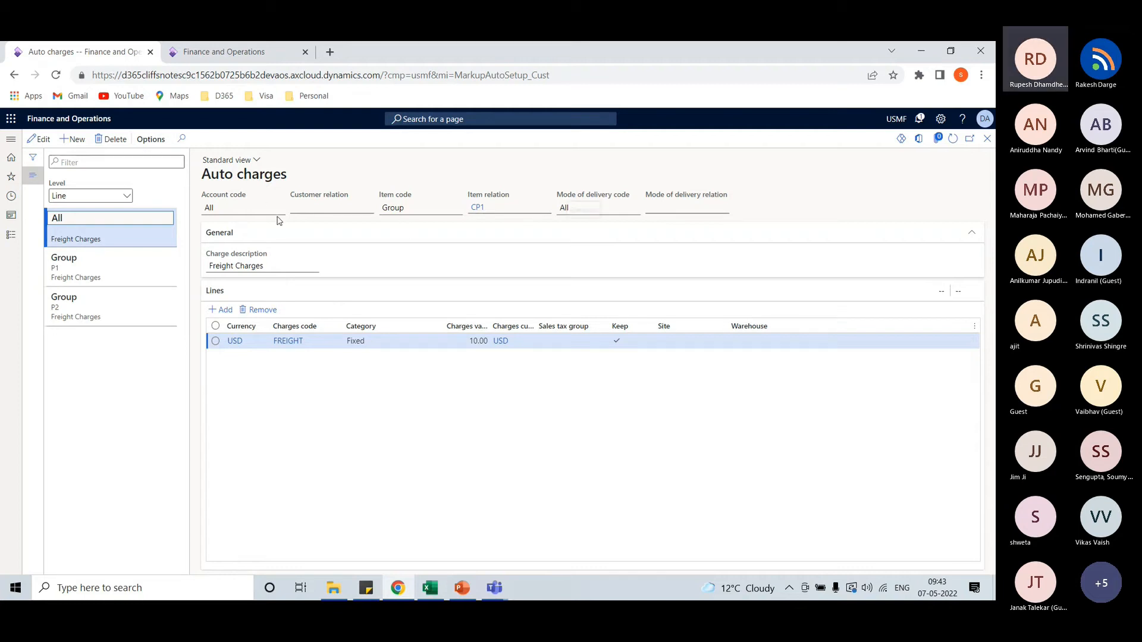
Create a new Line level auto charge with account code Table and view the customers available as customer relation
key(alt+n)
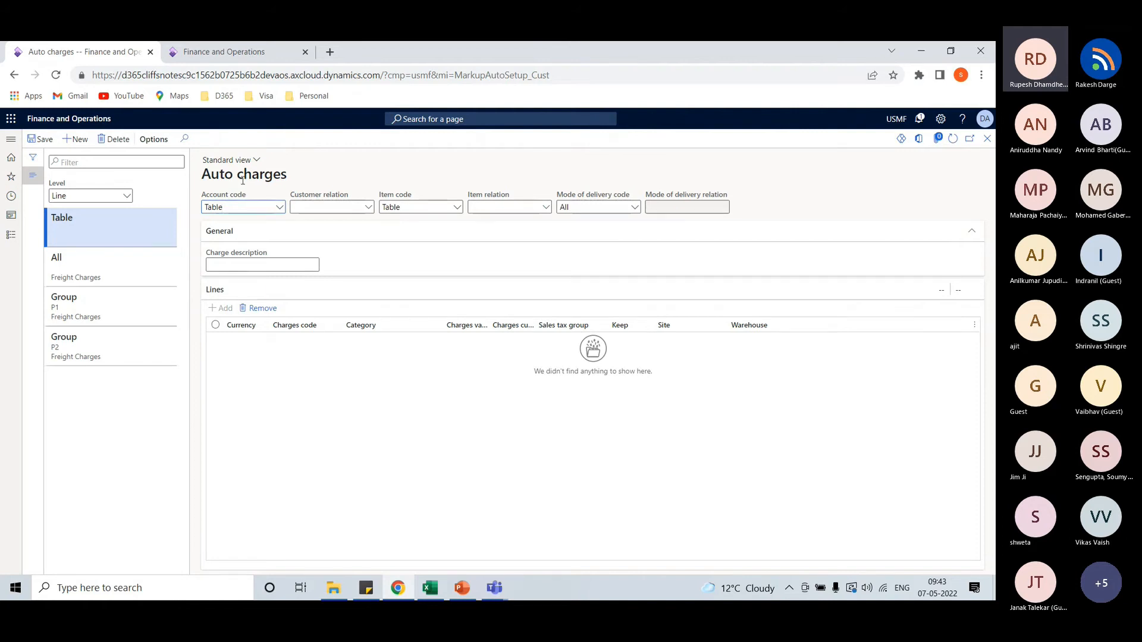
click(278, 208)
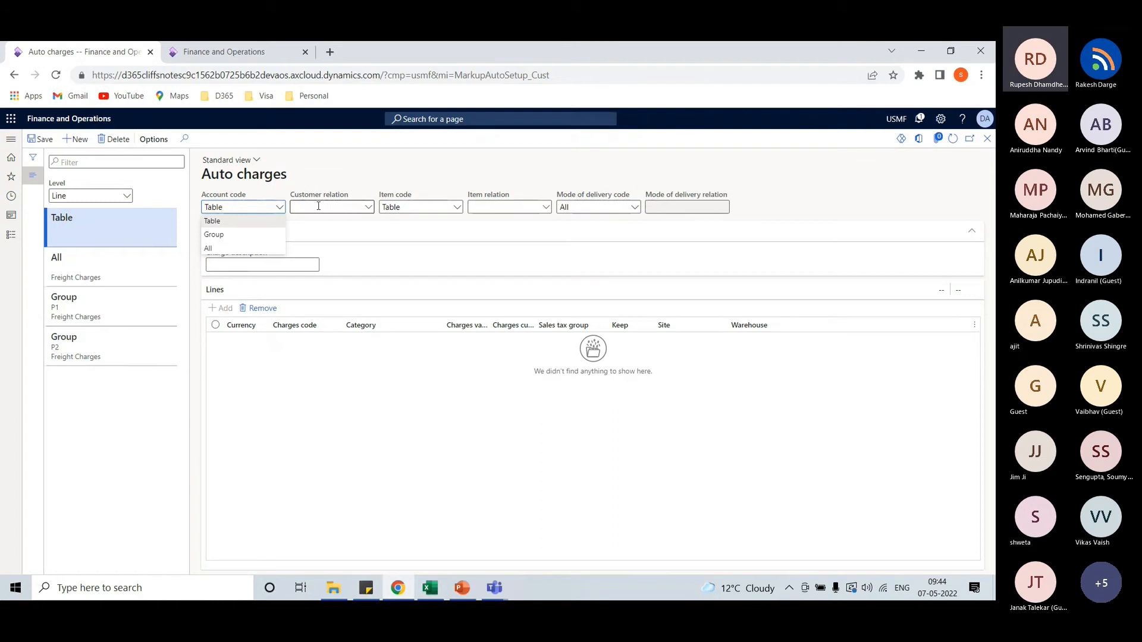
click(234, 223)
click(367, 208)
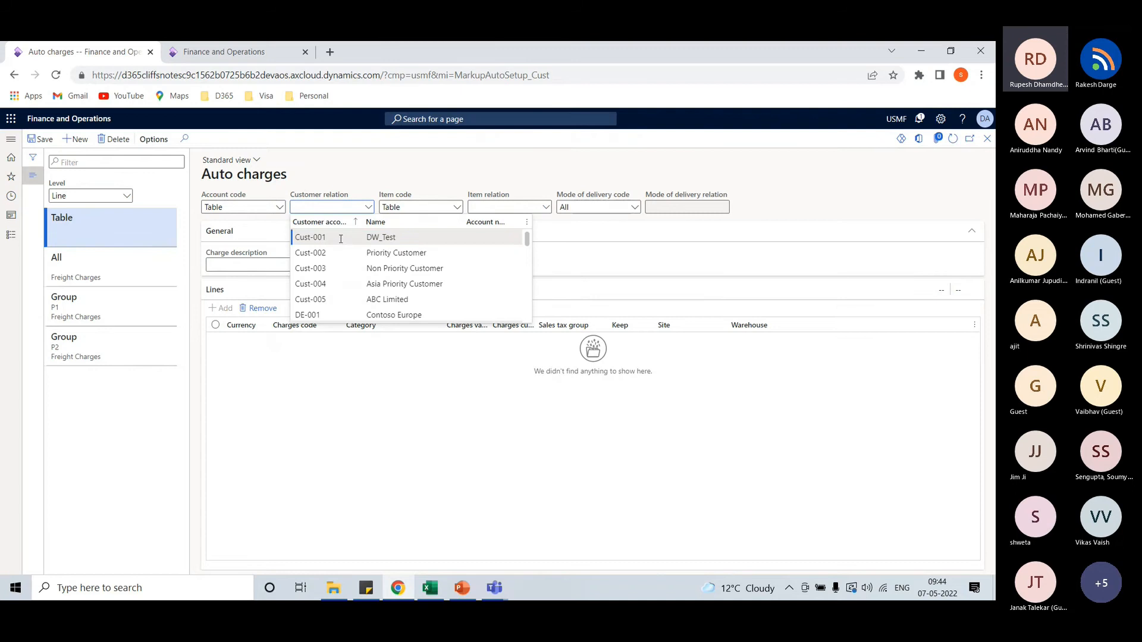
click(279, 207)
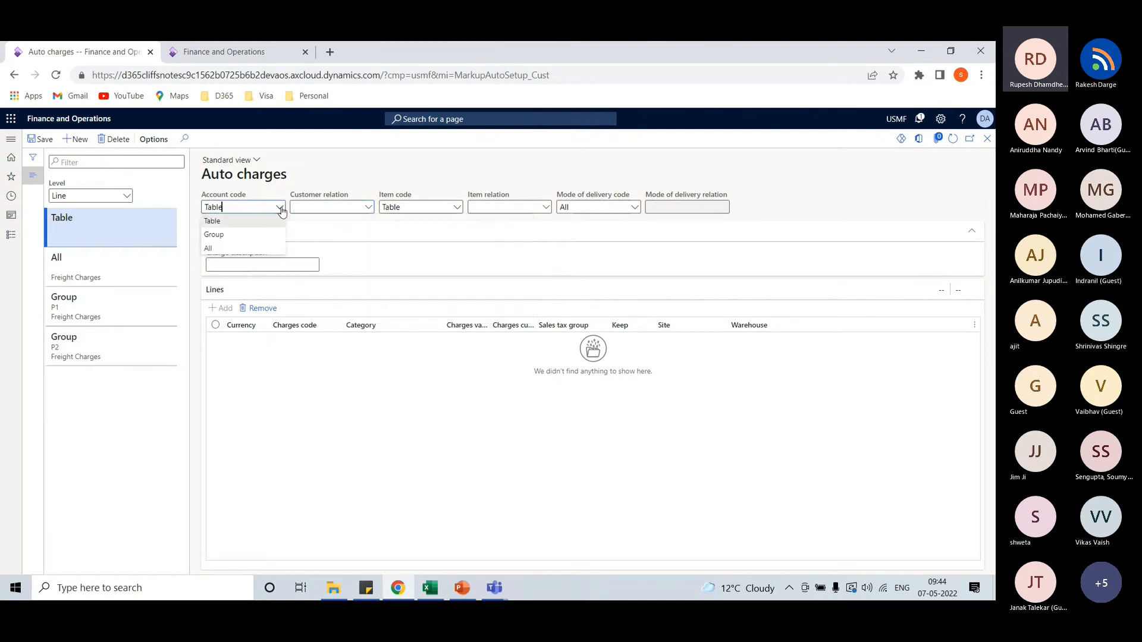
Try account codes Group and All, viewing the customer charges groups for Group, and return the account code to Table
click(232, 238)
click(368, 209)
click(369, 210)
click(369, 210)
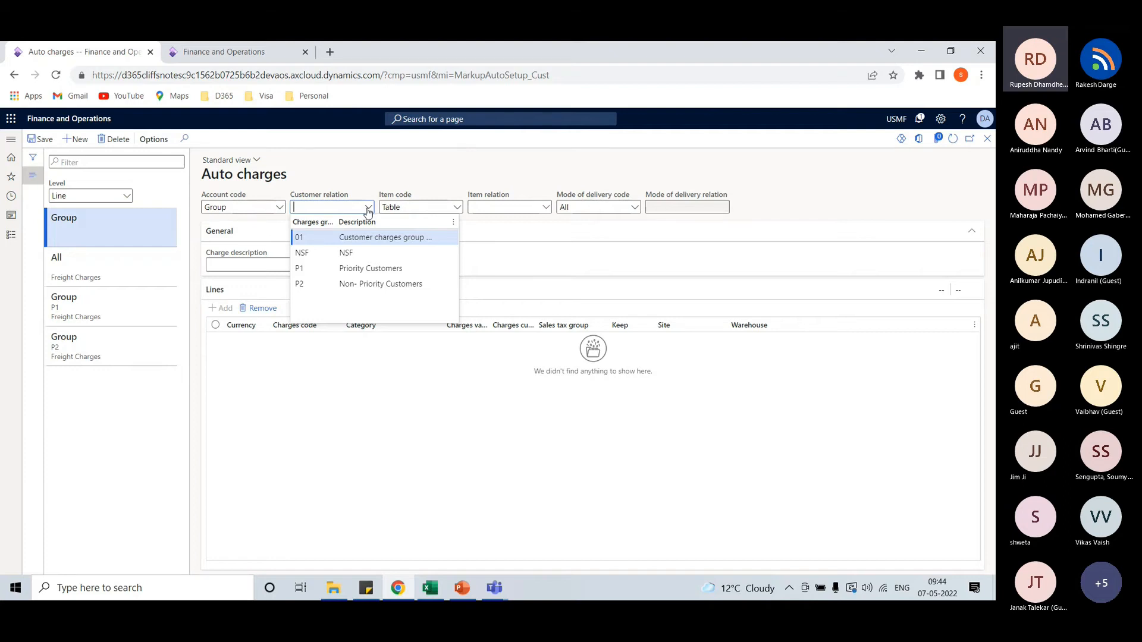
click(231, 207)
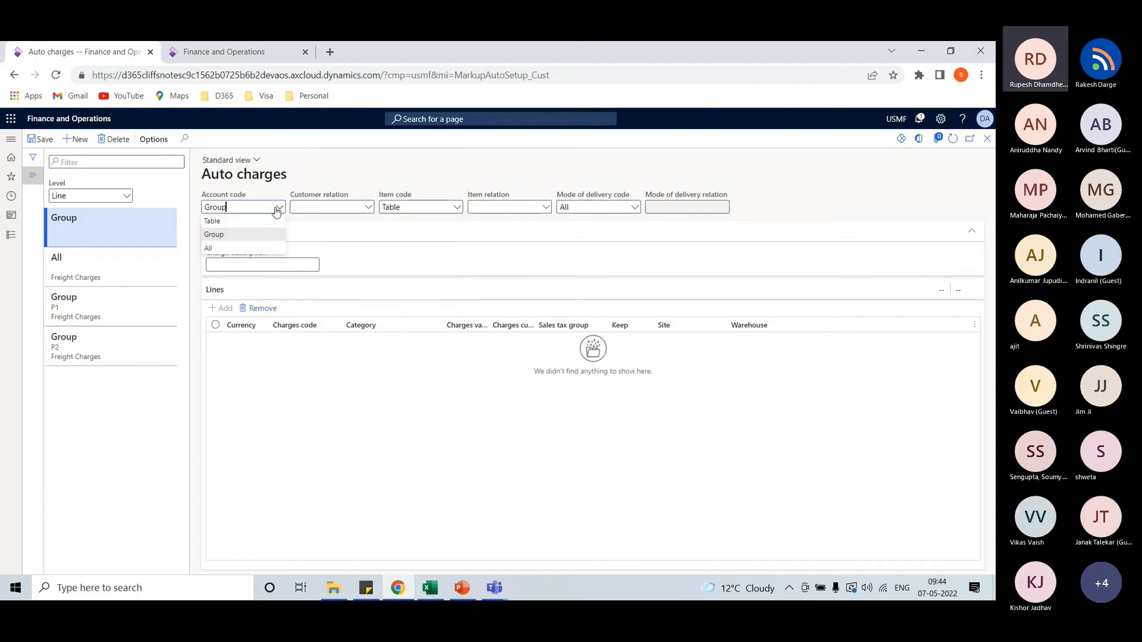
click(254, 250)
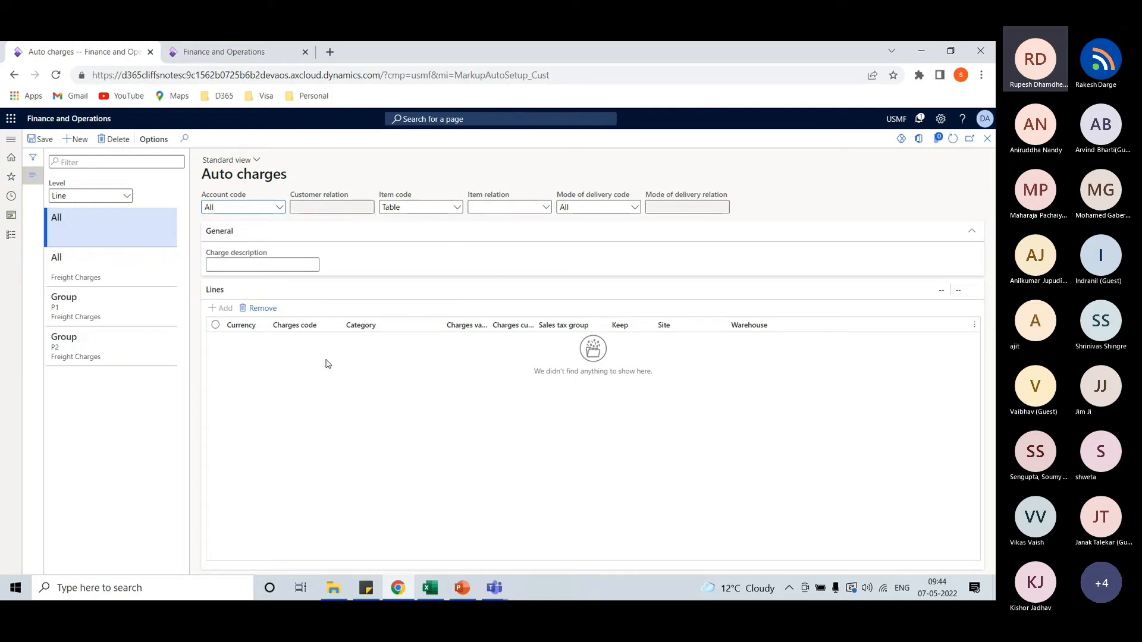
click(280, 207)
click(243, 228)
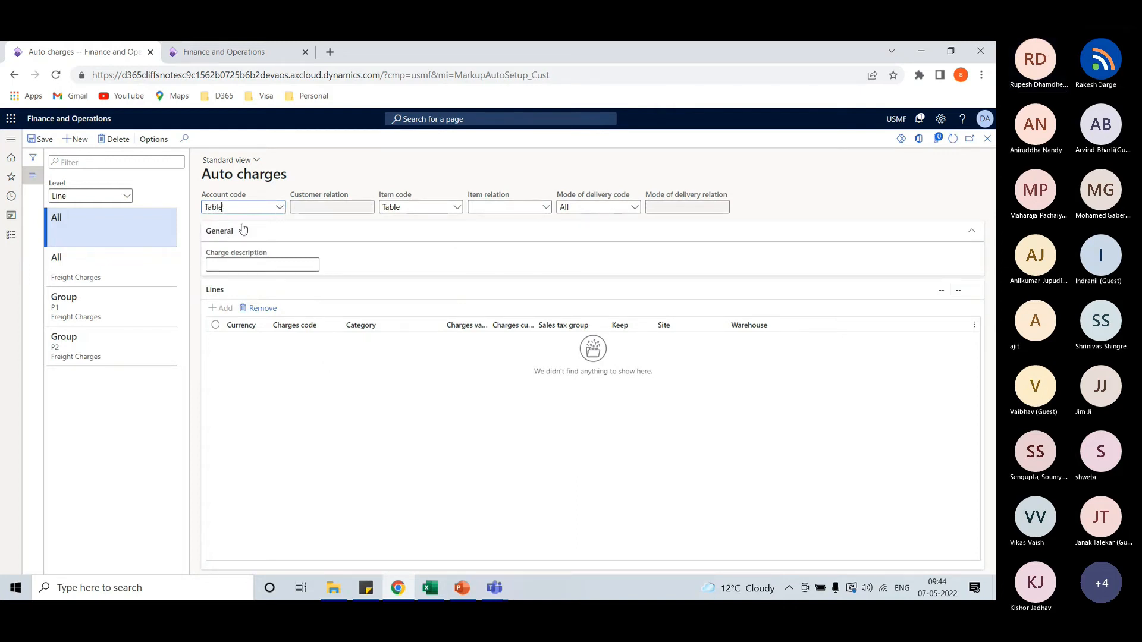
Review the item relations offered for item codes Table and Group, and set the item code to All
click(457, 207)
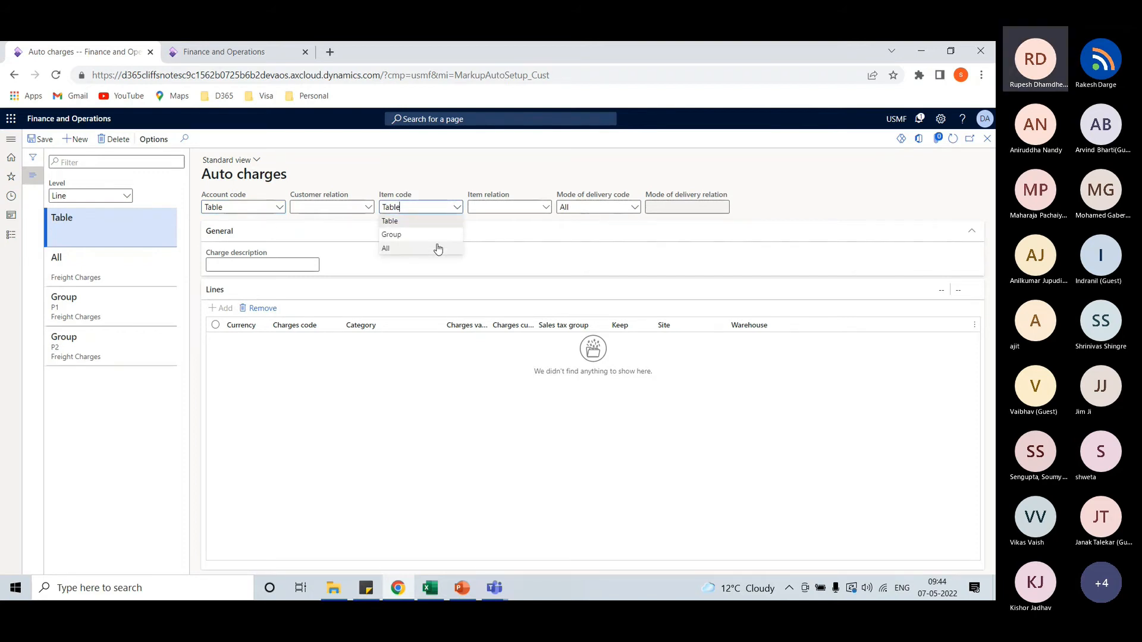
click(434, 222)
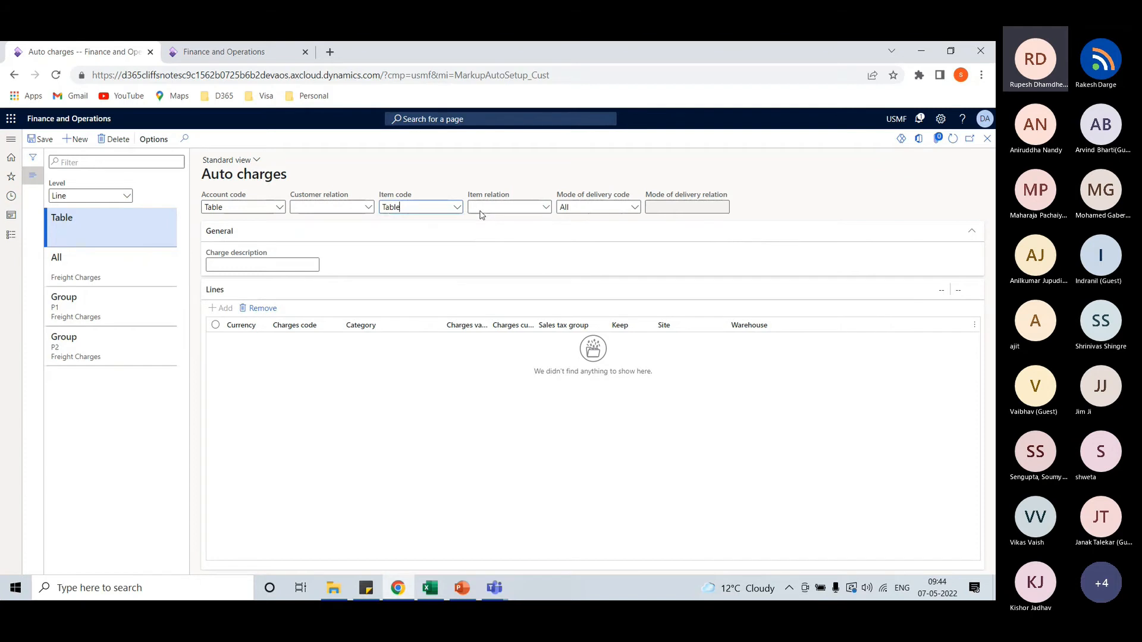
click(545, 208)
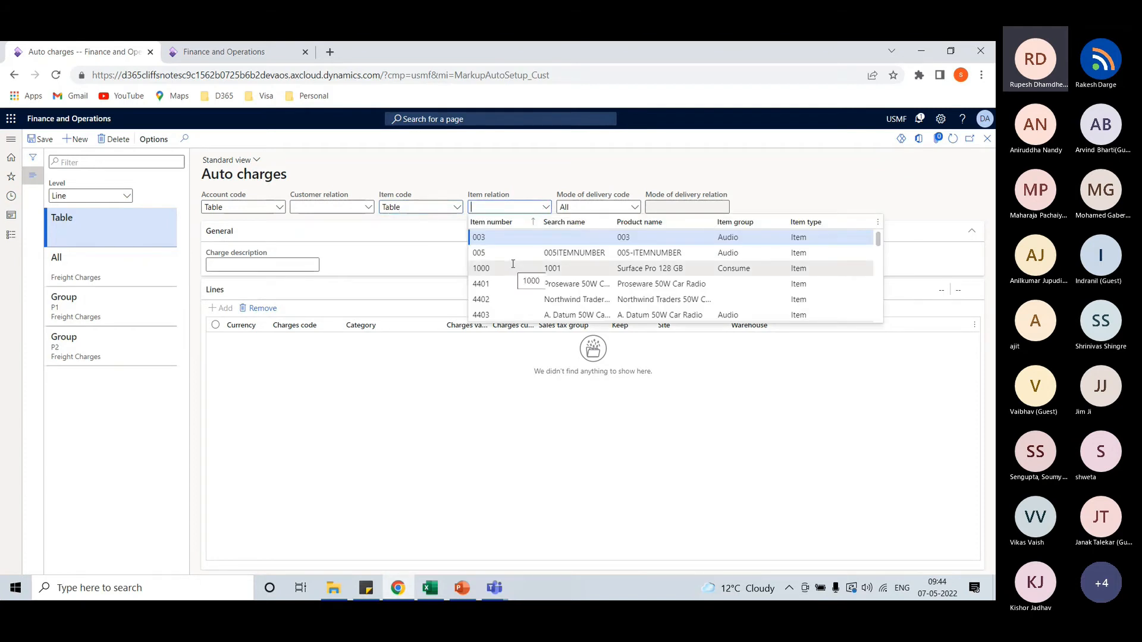
click(444, 207)
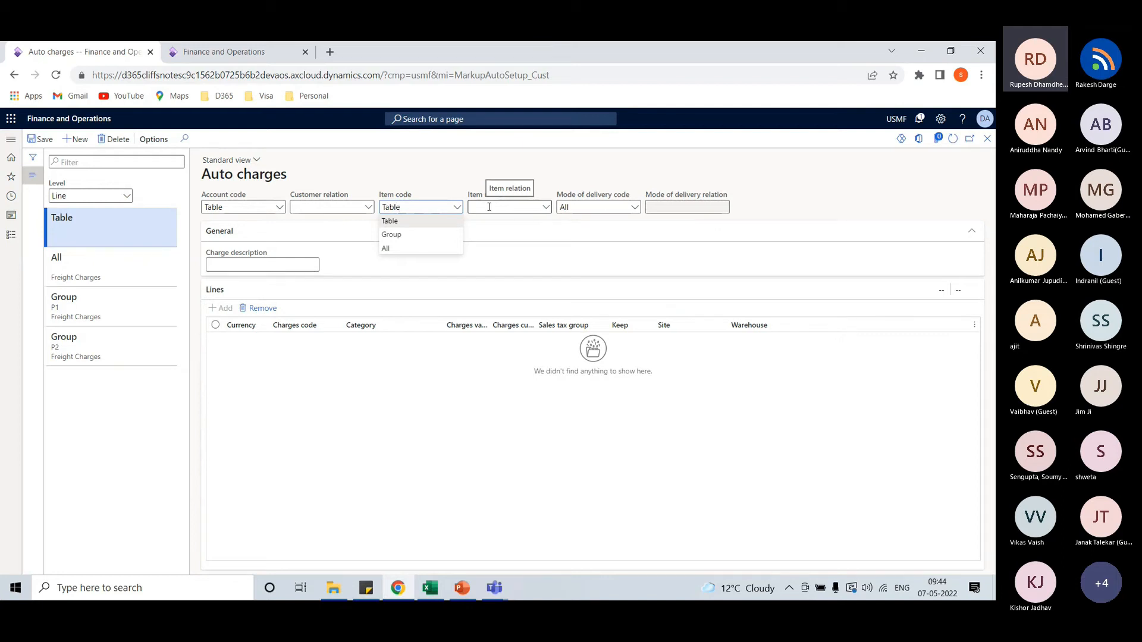
click(393, 235)
click(545, 207)
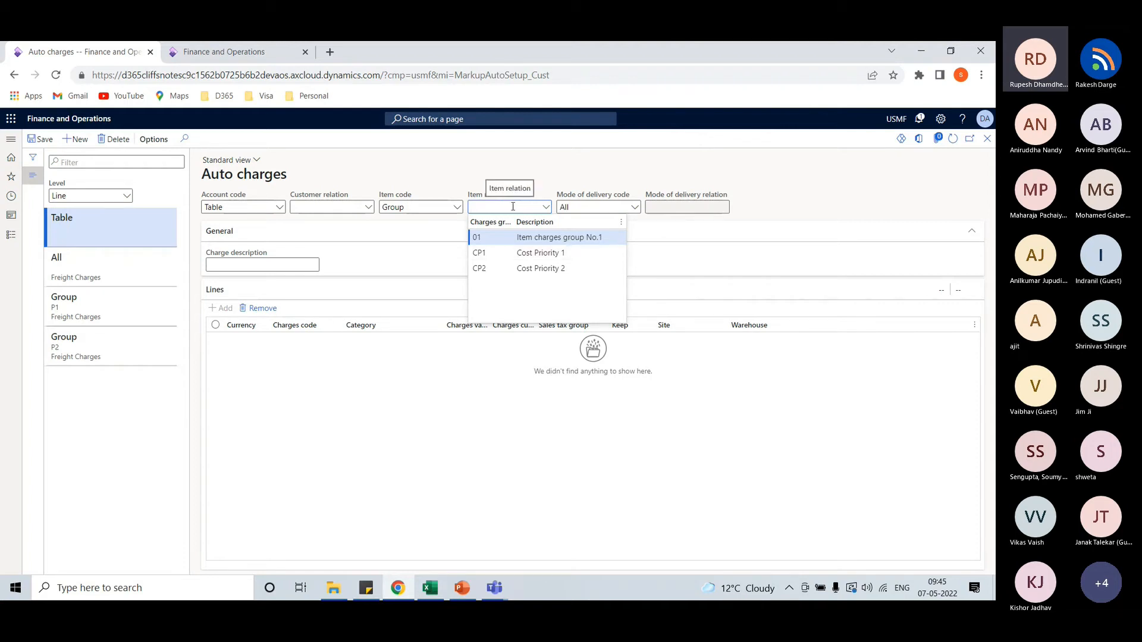
click(456, 207)
click(425, 250)
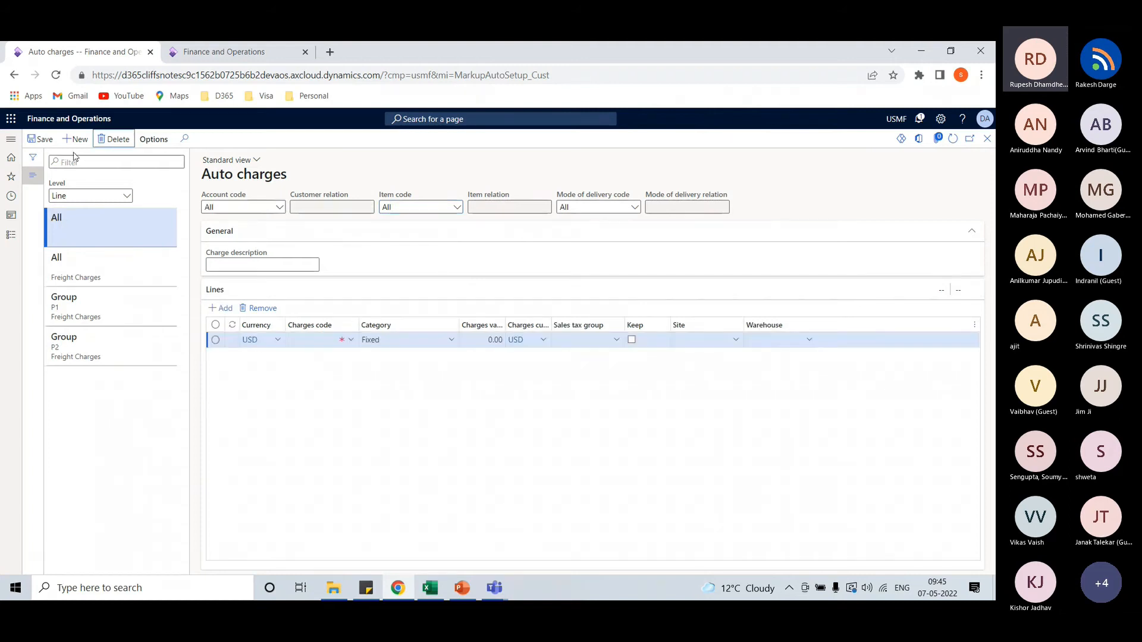
Choose the FREIGHT charges code on a new USD charge line and review the available charge categories
click(322, 342)
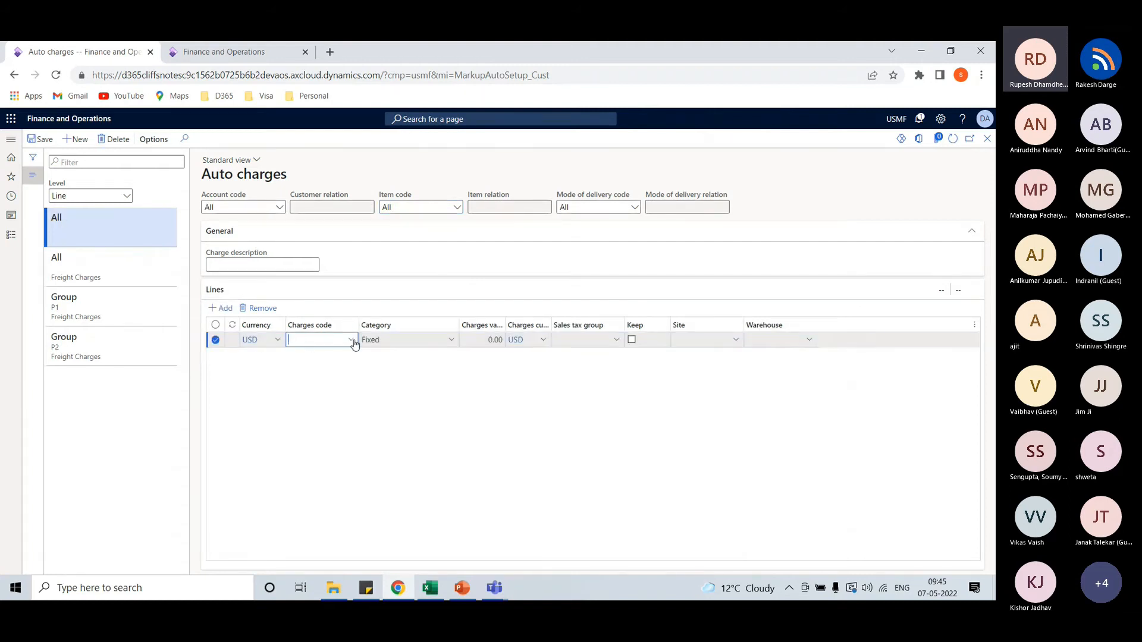
click(352, 342)
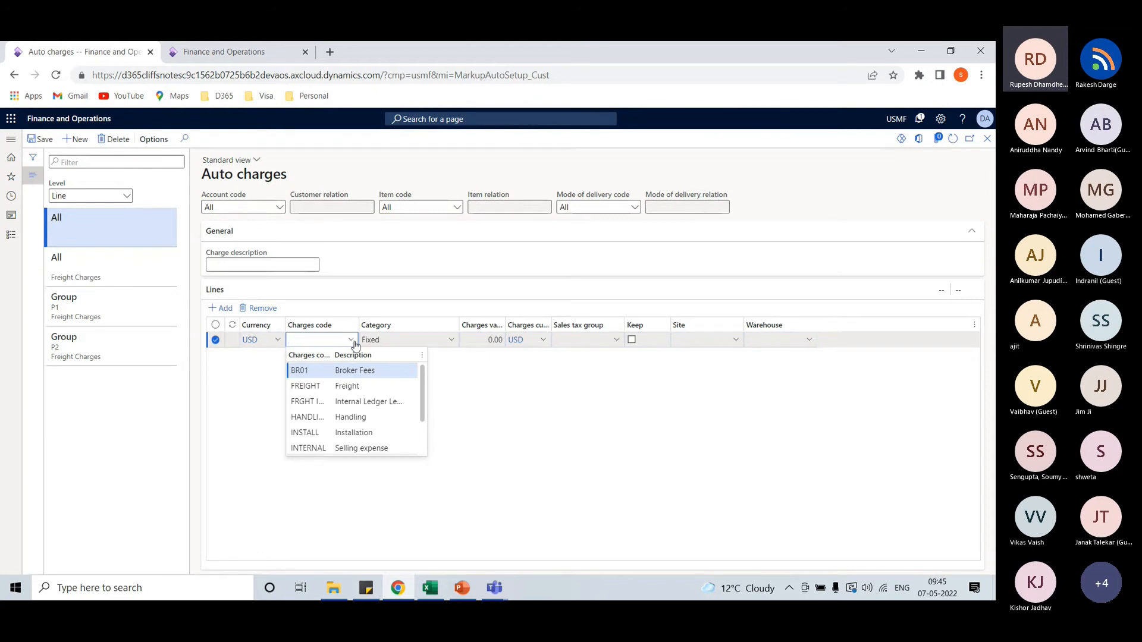
click(321, 387)
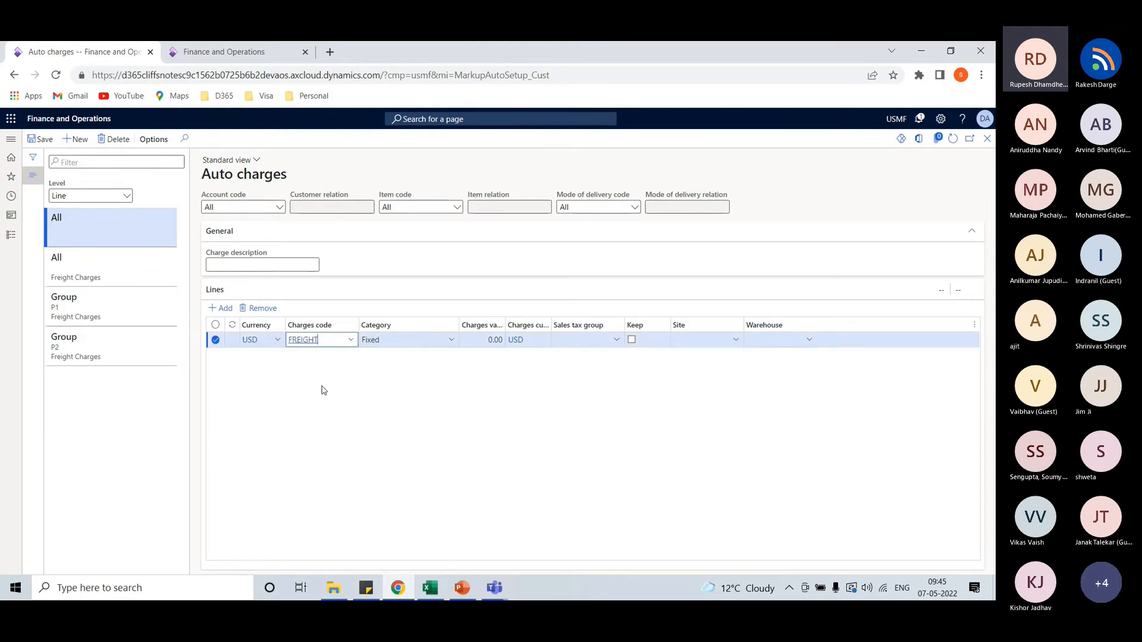
click(451, 343)
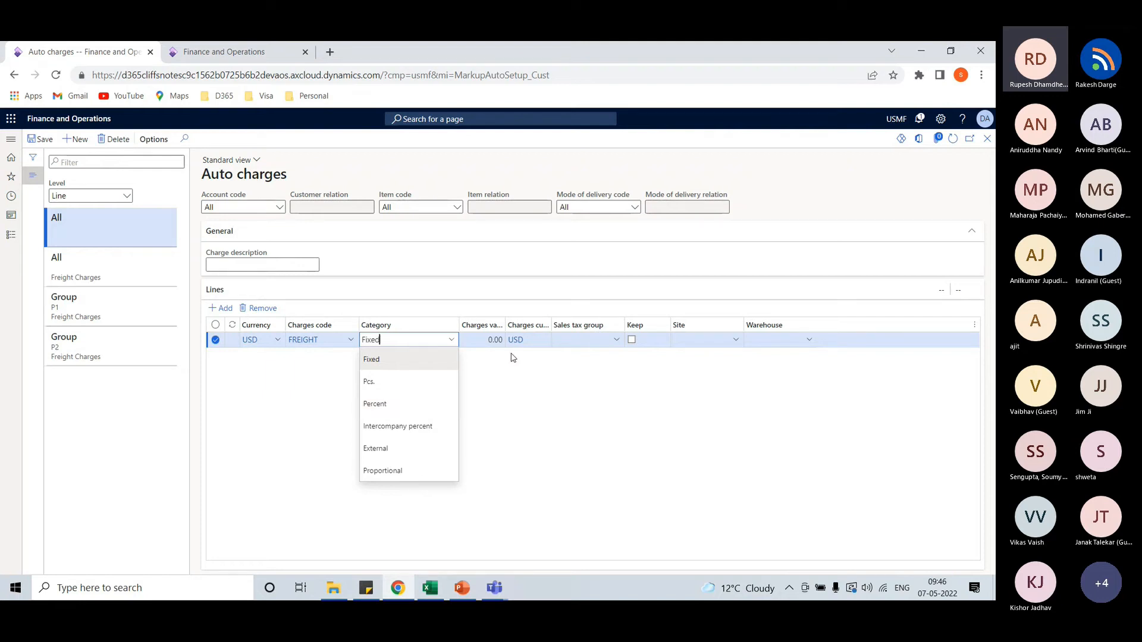
click(581, 341)
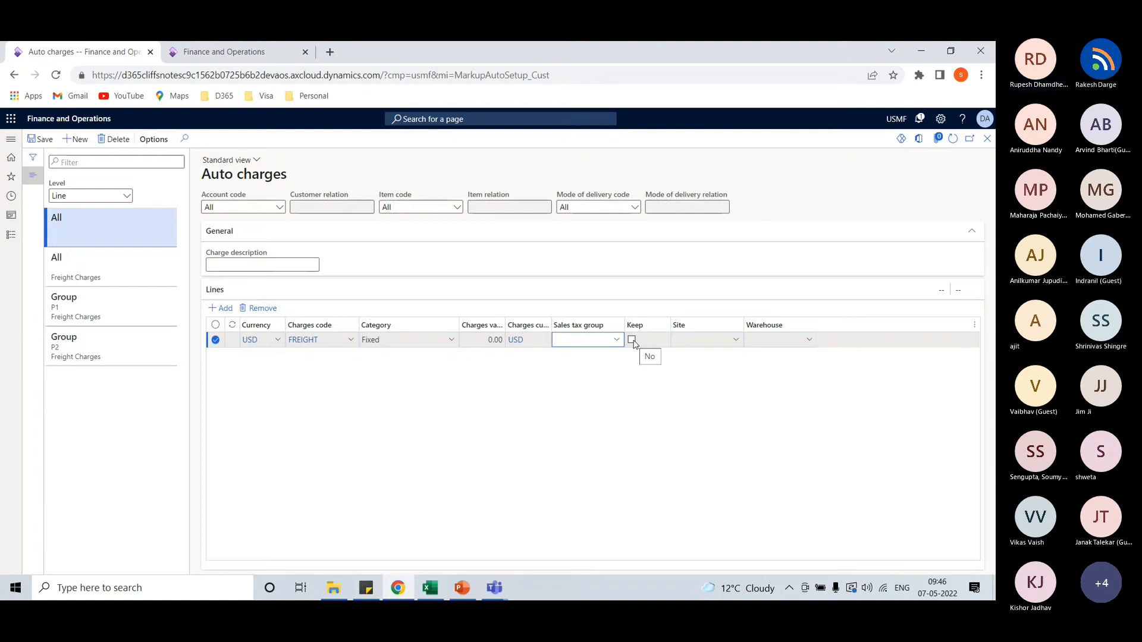
Switch to the Excel workbook to check the setup topics and use cases on the Agenda sheet, and return to Chrome
click(429, 588)
click(58, 553)
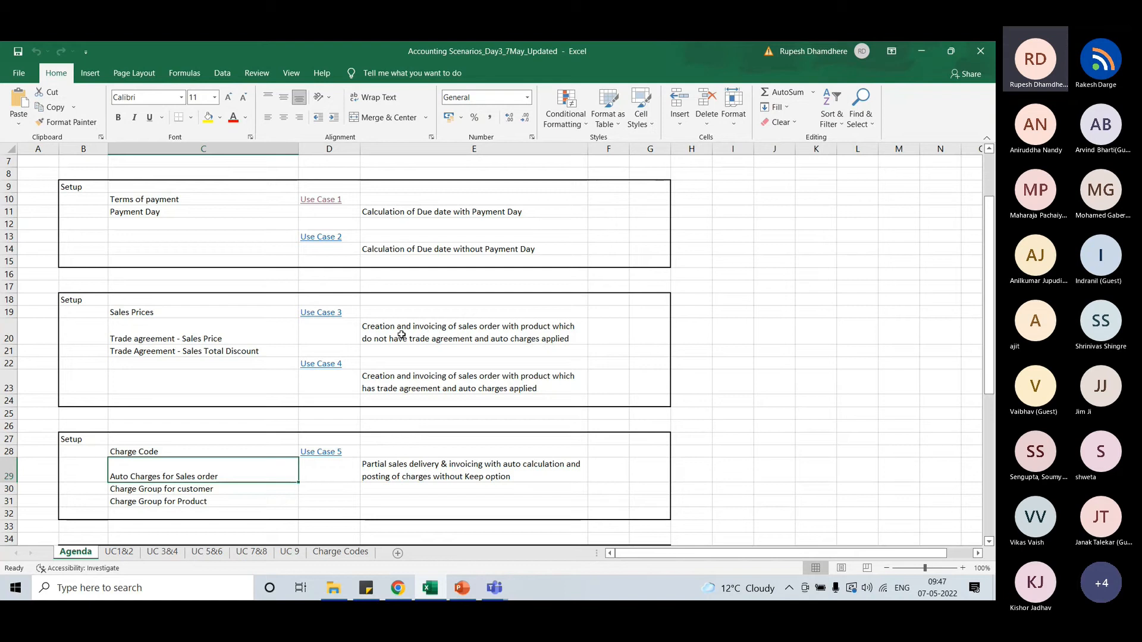
click(398, 589)
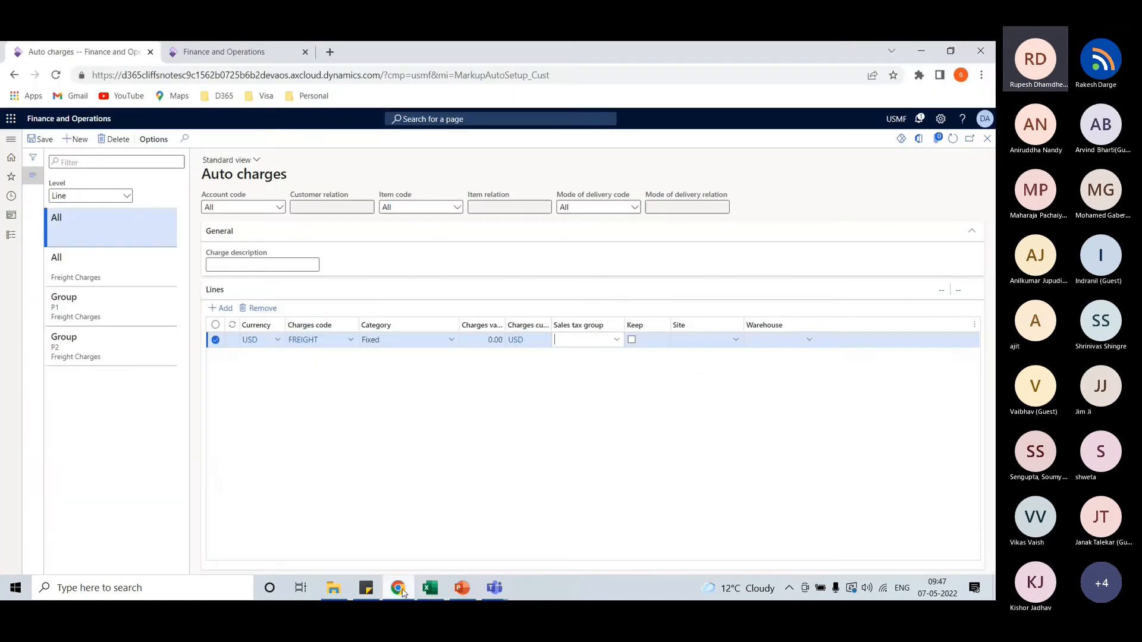
Open All sales orders from Accounts receivable and create a sales order for Priority Customer
click(70, 119)
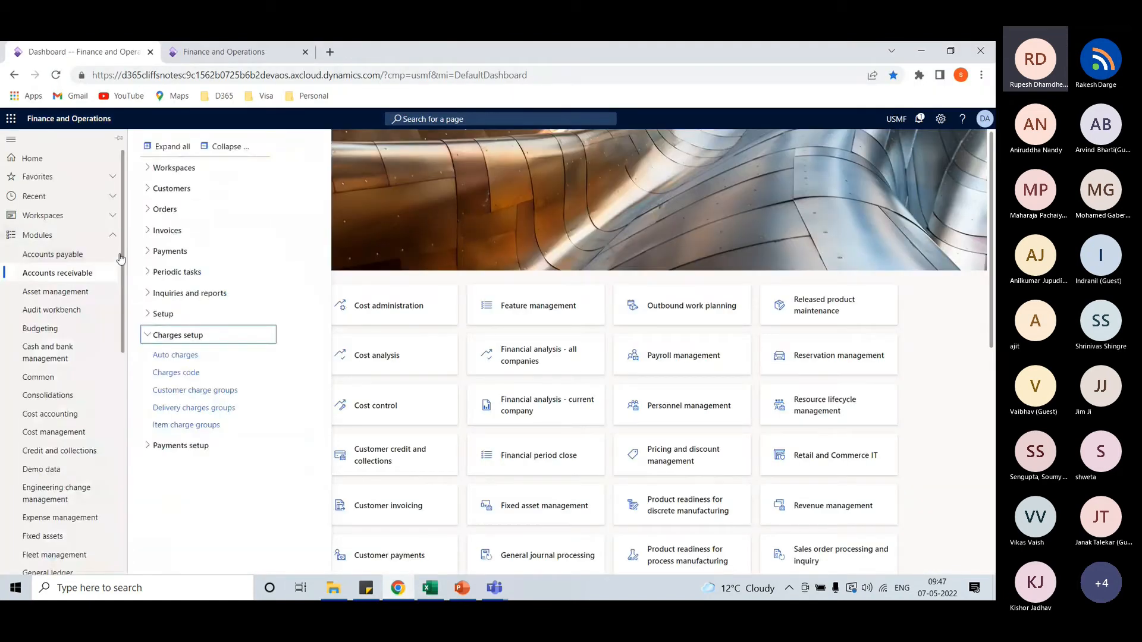
click(166, 209)
click(180, 233)
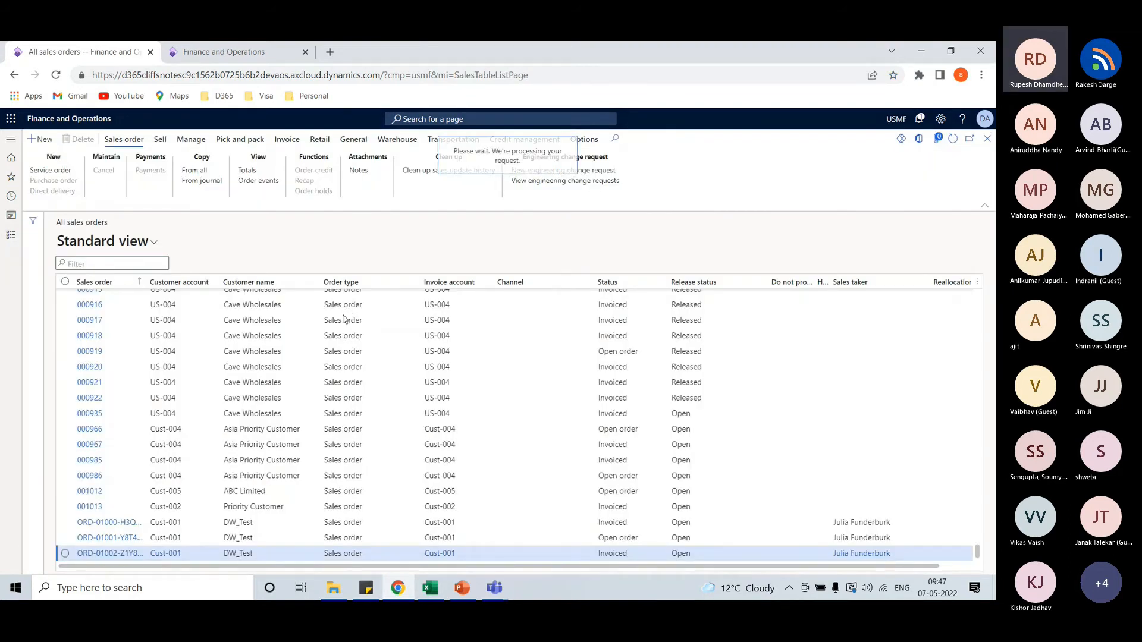
text(pri)
click(334, 241)
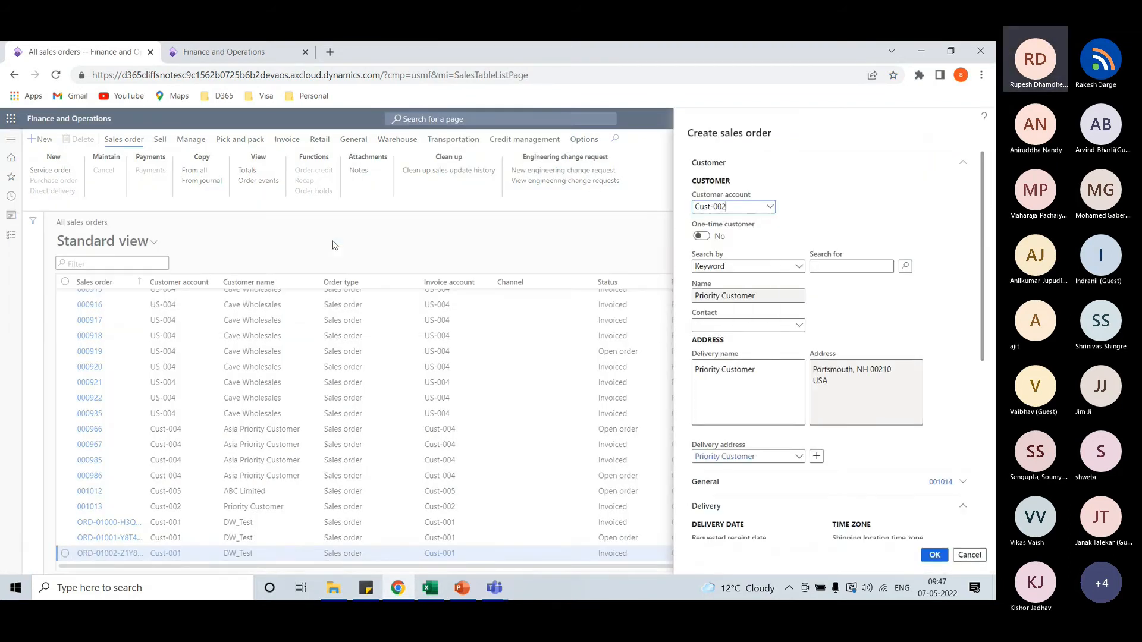
scroll(809, 396, down, 5)
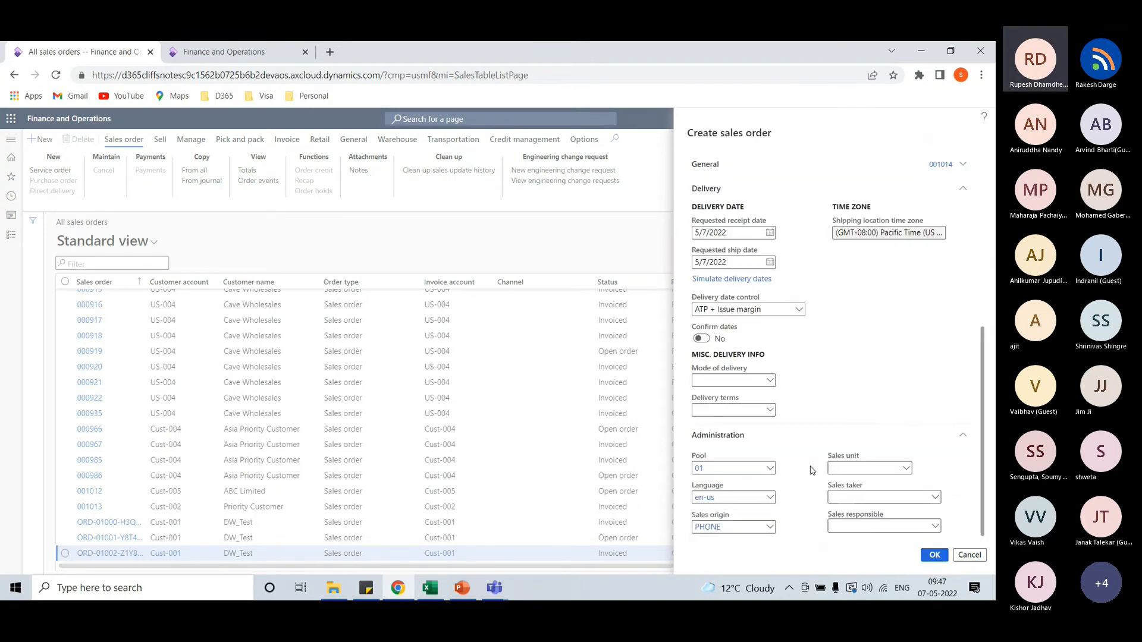
Add item RM-0001 (Material - 0001) to the sales order lines and check its unit price
text(mater)
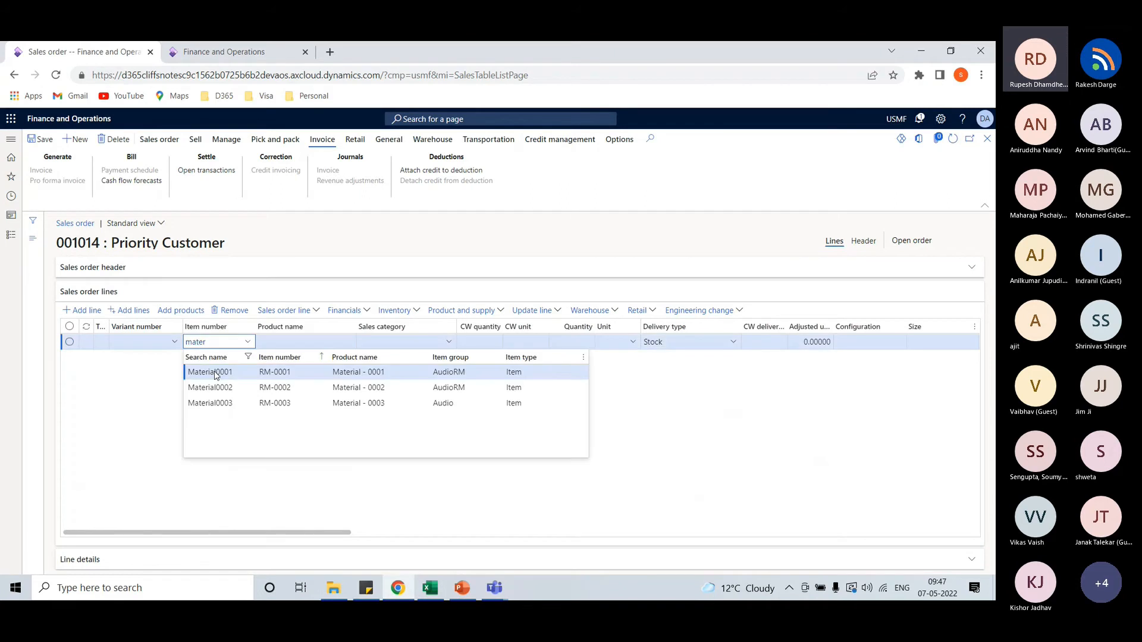
click(215, 372)
drag(452, 534, 589, 534)
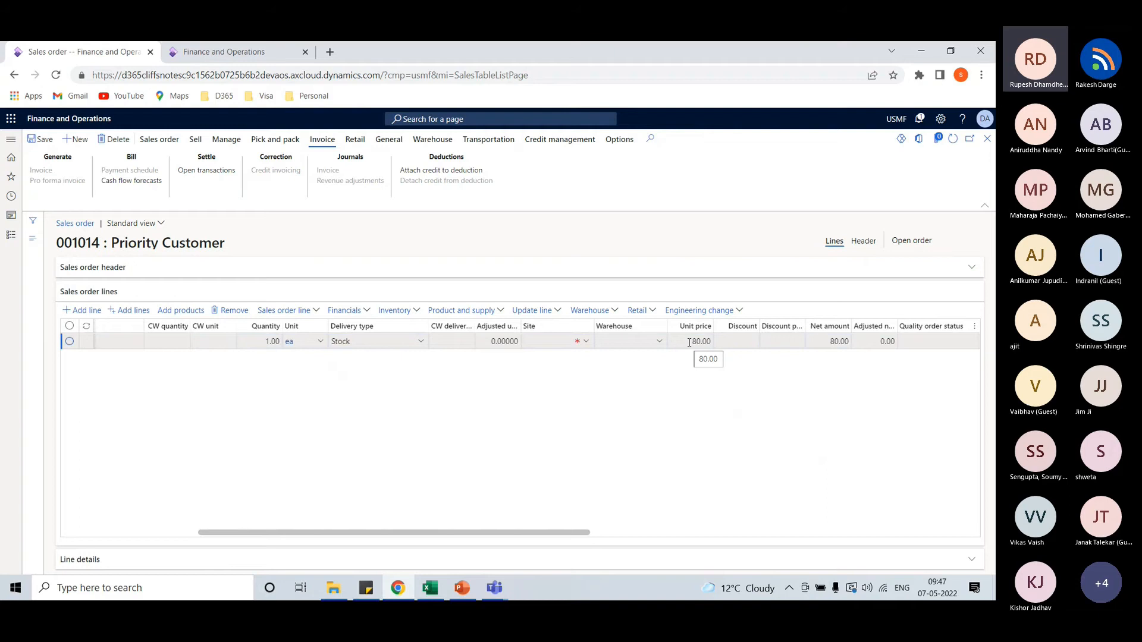
drag(424, 532, 115, 393)
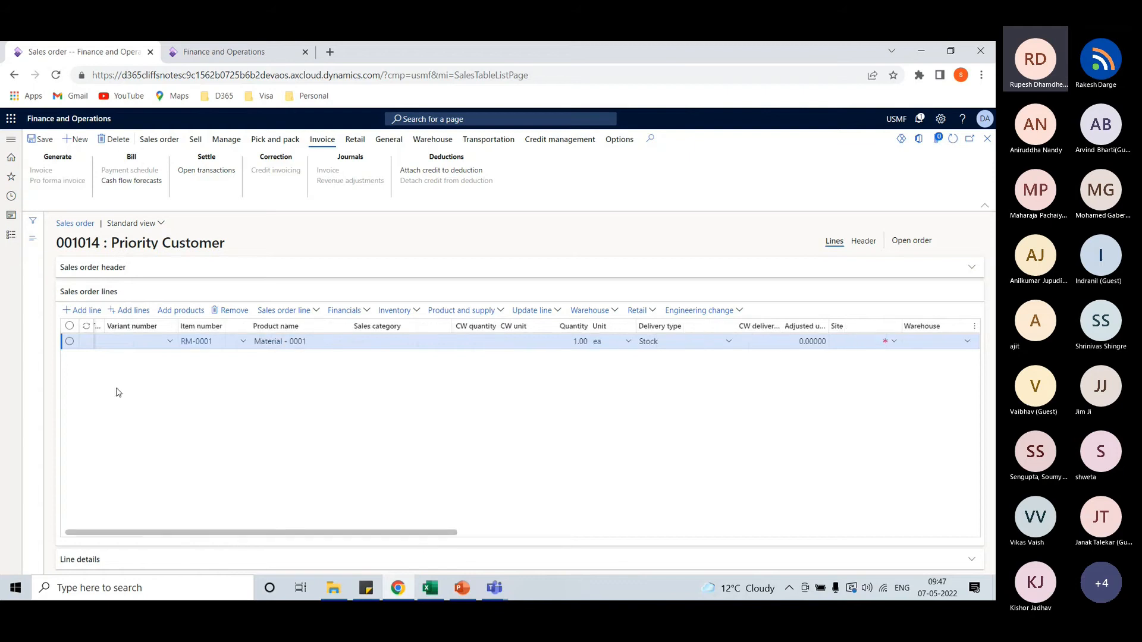
Duplicate the sales order's browser tab and open the released products list from Product information management in the copy
right_click(103, 47)
click(148, 143)
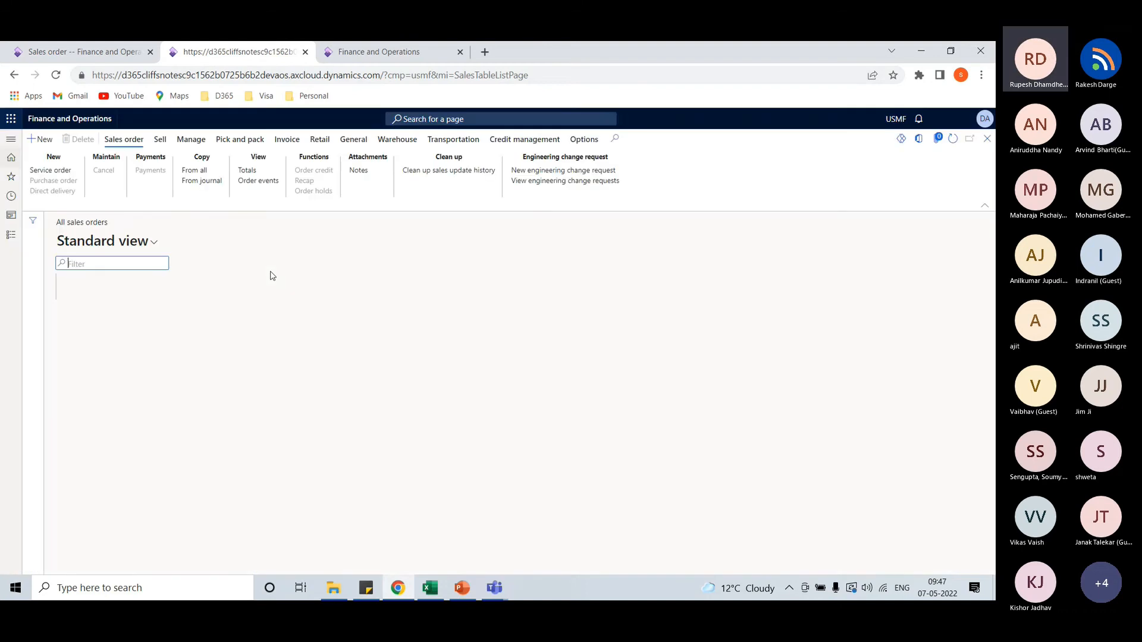
click(69, 118)
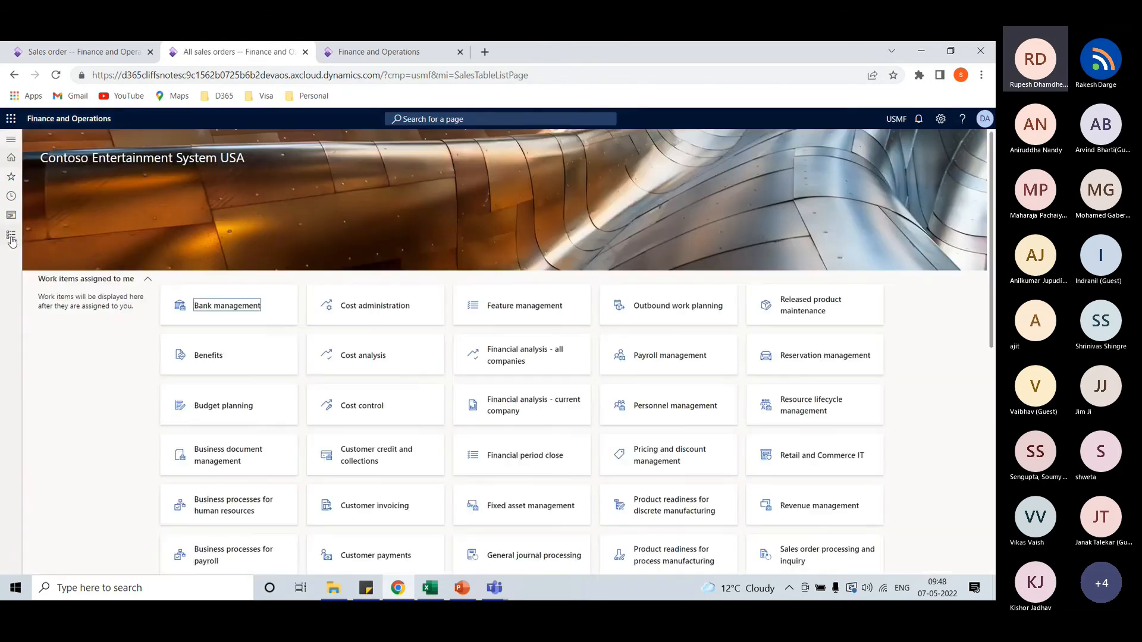
click(11, 139)
scroll(81, 345, down, 5)
scroll(81, 345, down, 3)
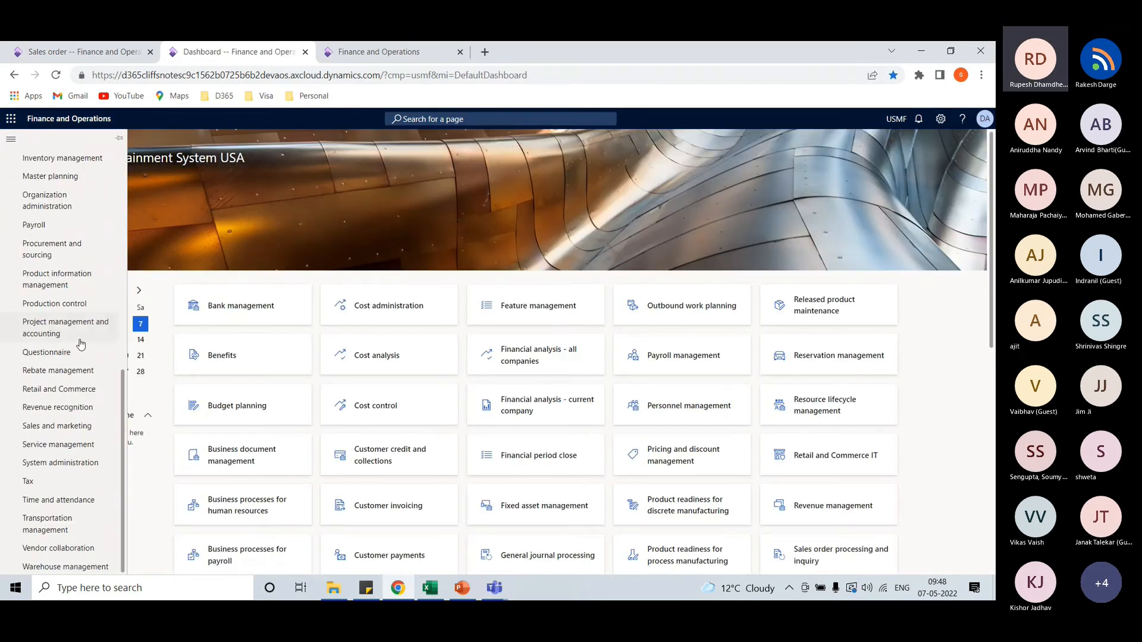
click(58, 283)
click(189, 297)
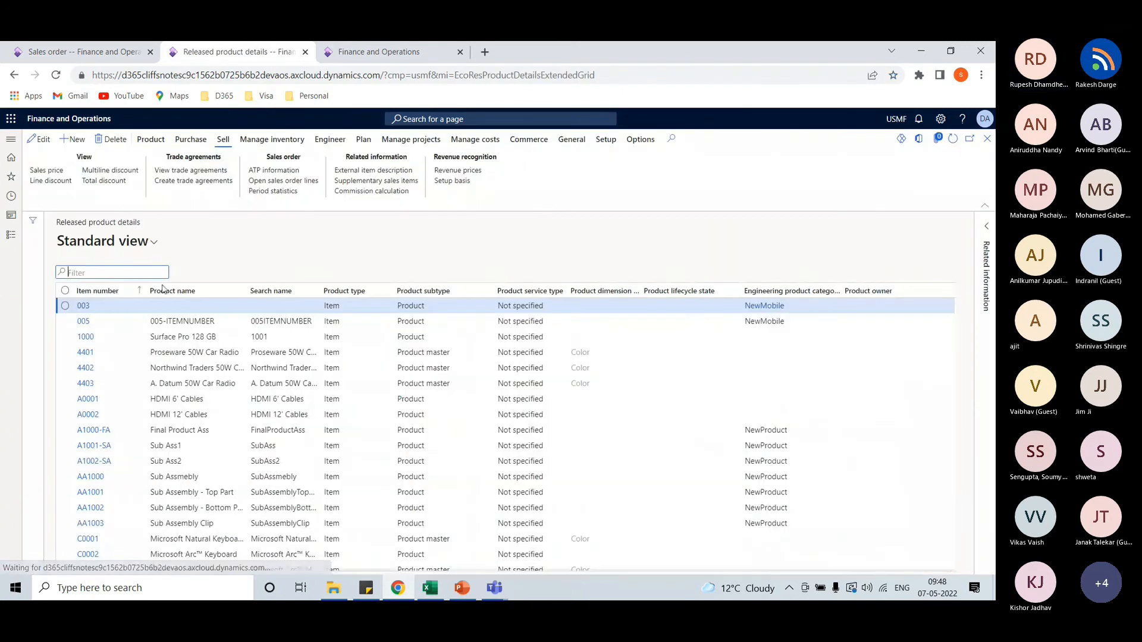
Filter the released products list to product names beginning with "material"
click(238, 291)
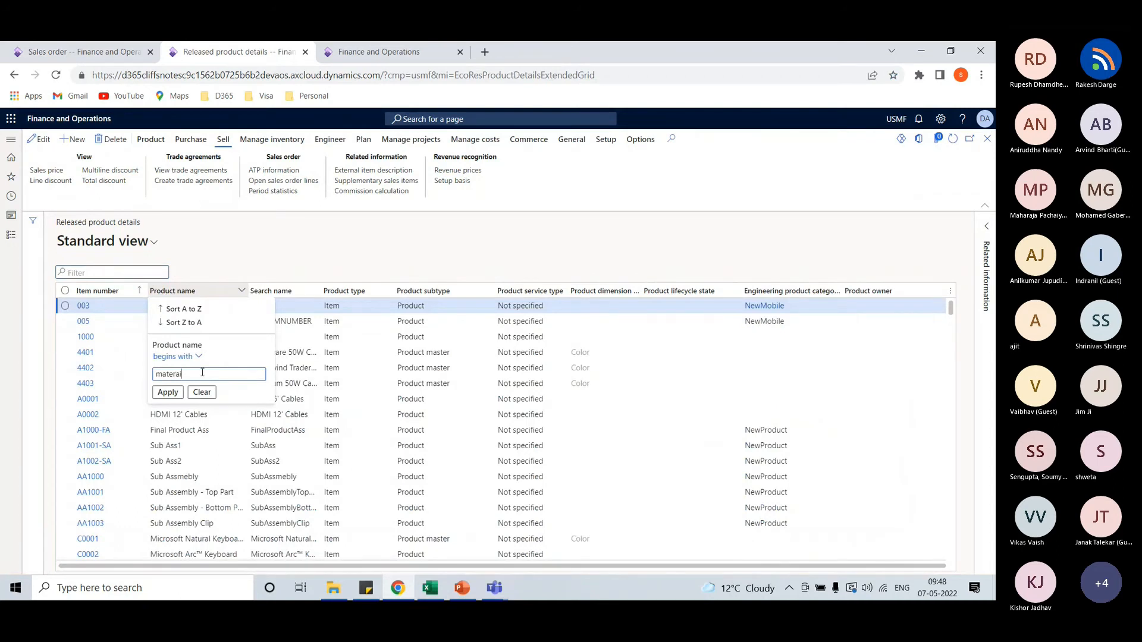
key(Return)
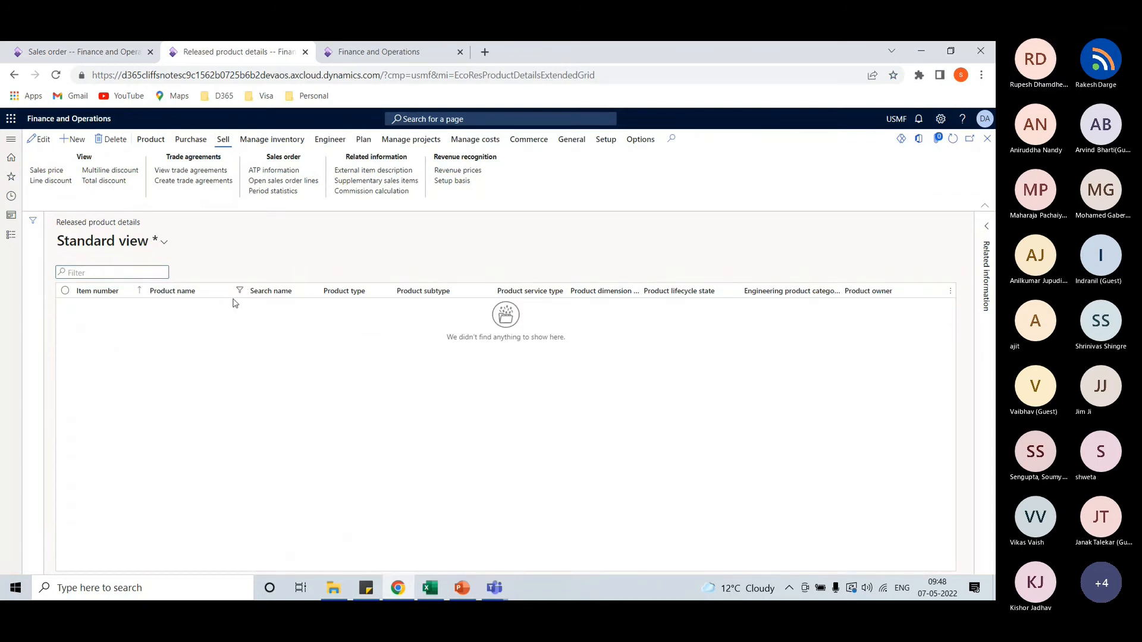
click(239, 291)
click(200, 376)
text(=)
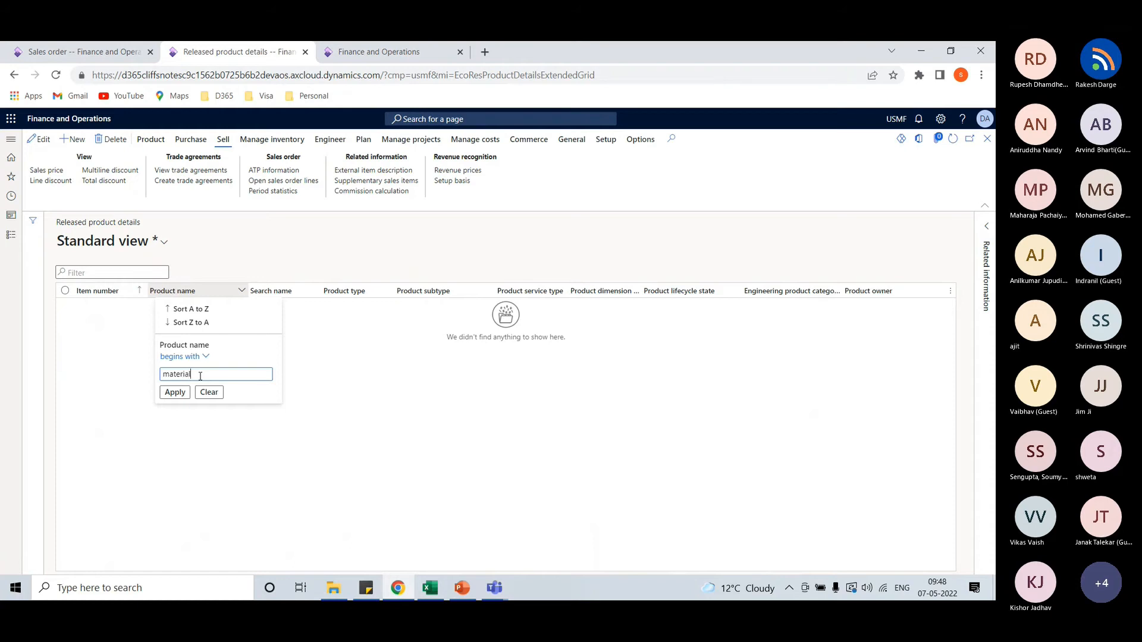
key(Return)
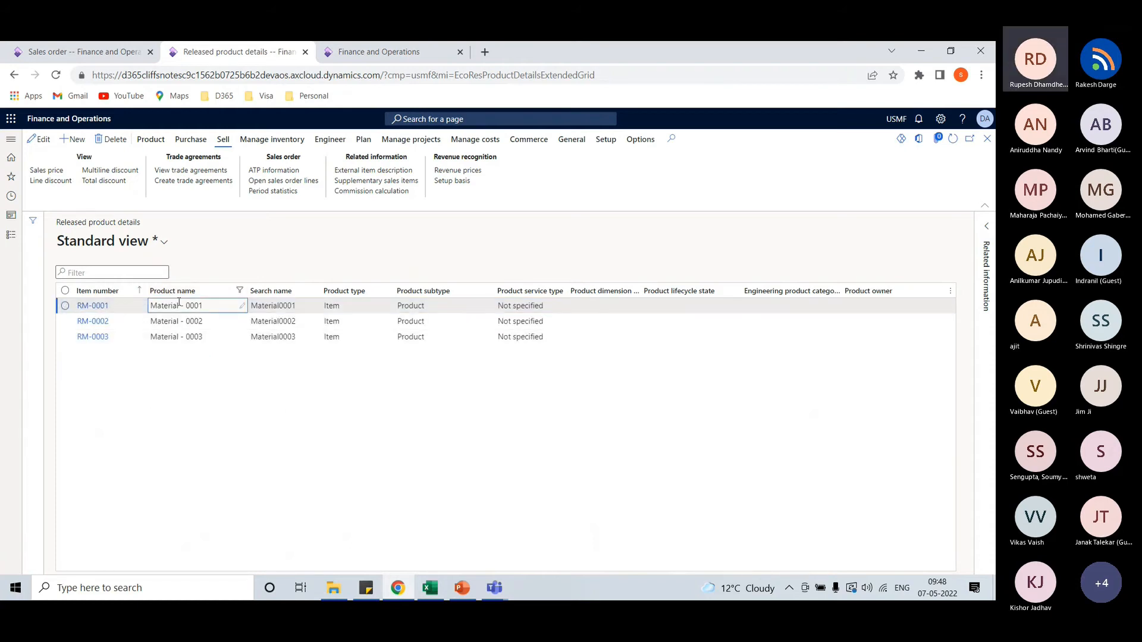
Review the trade agreements for item RM-0001, then open its product details to check the base sales price
click(202, 172)
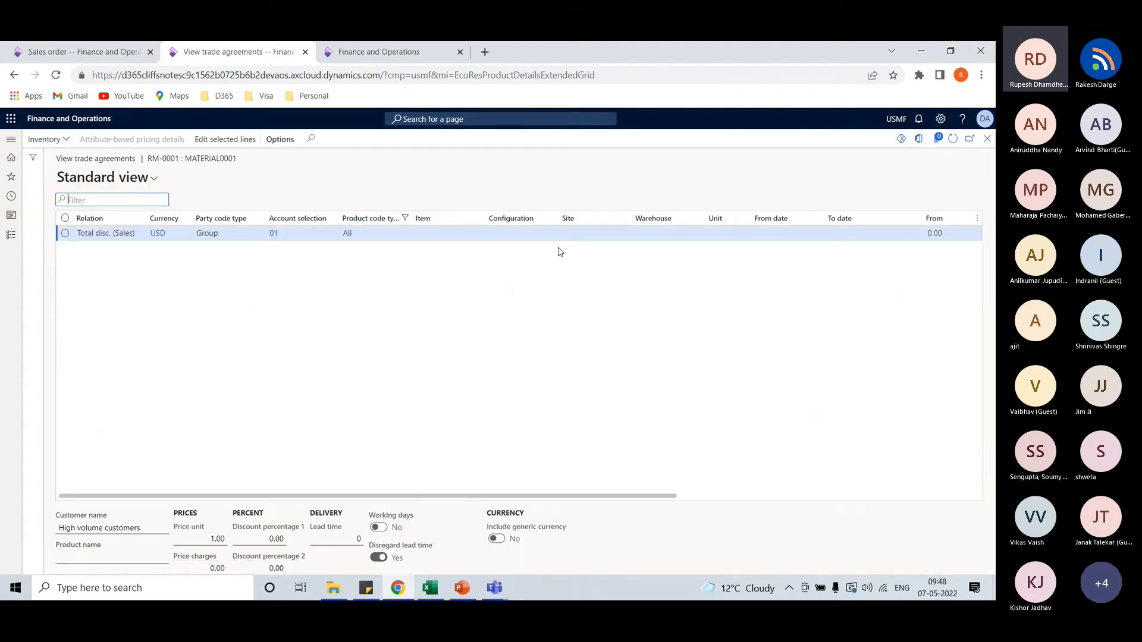
key(Escape)
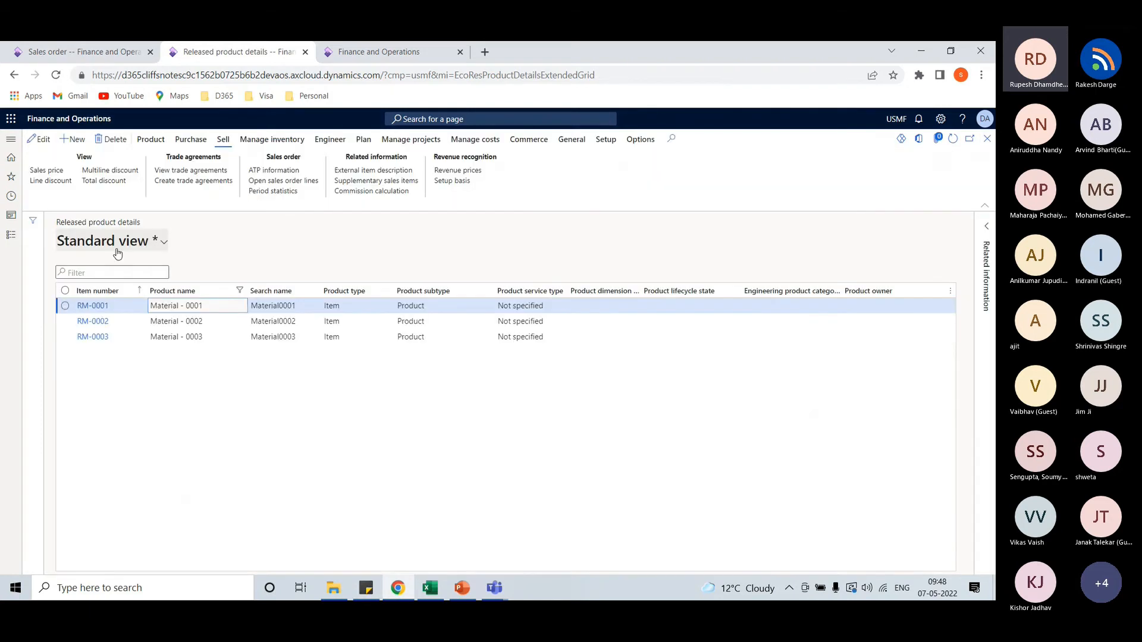
click(102, 308)
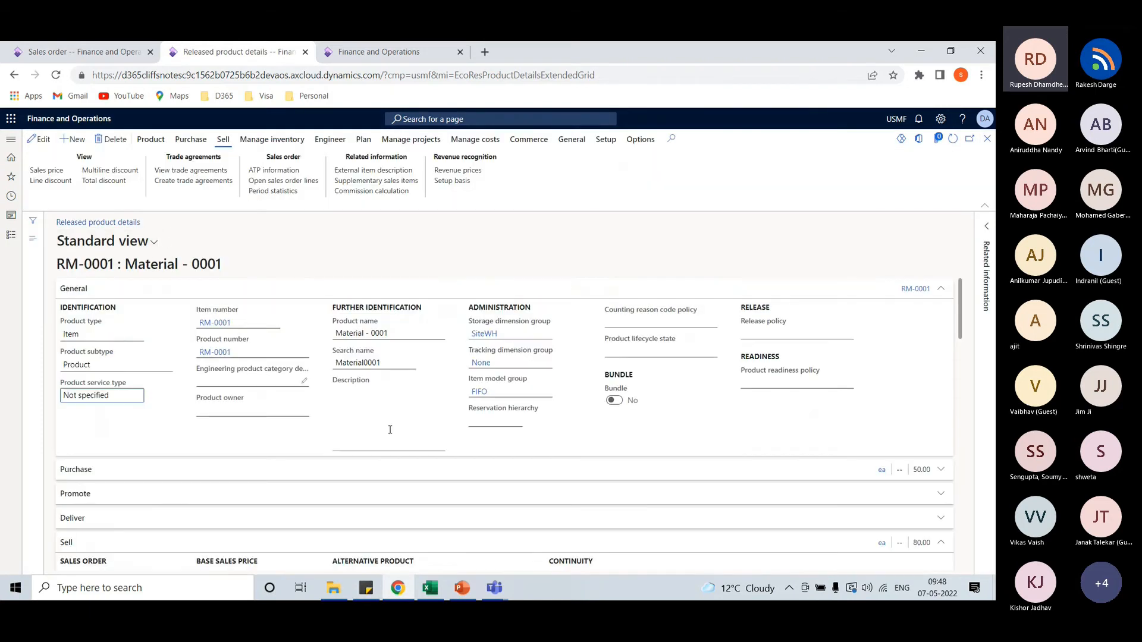
scroll(534, 483, down, 10)
scroll(257, 428, up, 2)
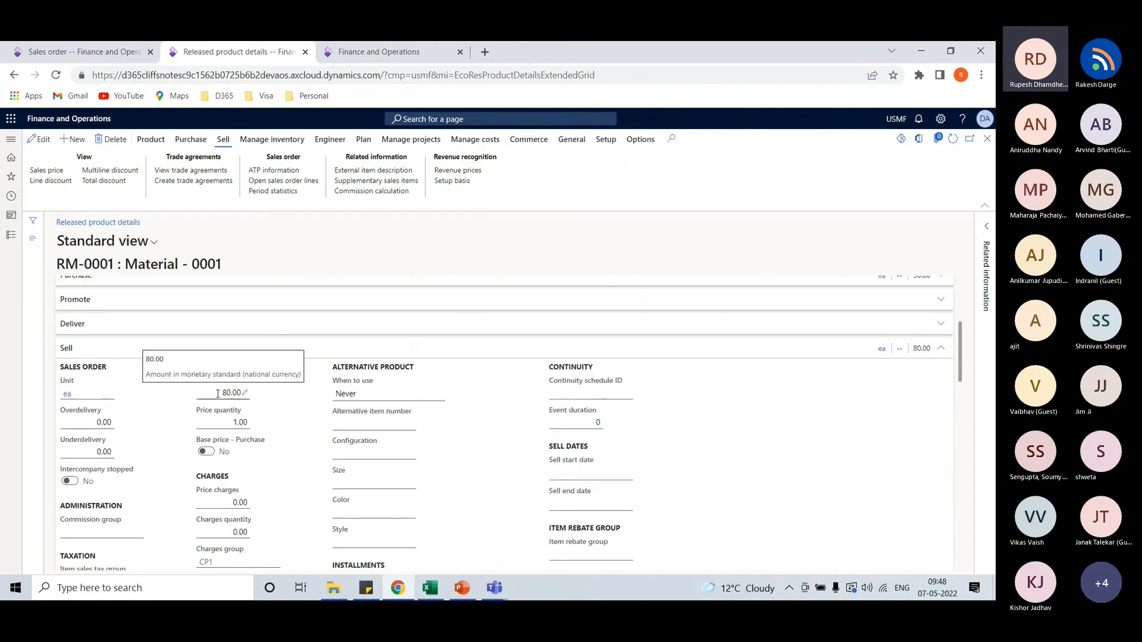
Return to the Priority Customer sales order and set site 1 and warehouse 11 on the RM-0001 line
click(83, 53)
click(559, 533)
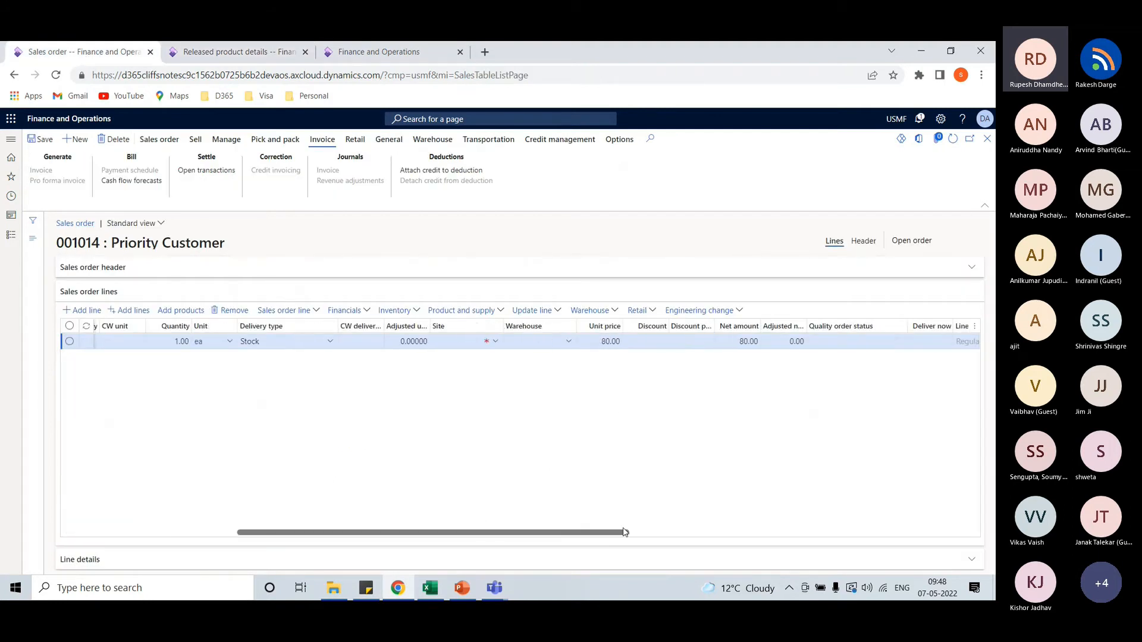
click(496, 341)
click(488, 375)
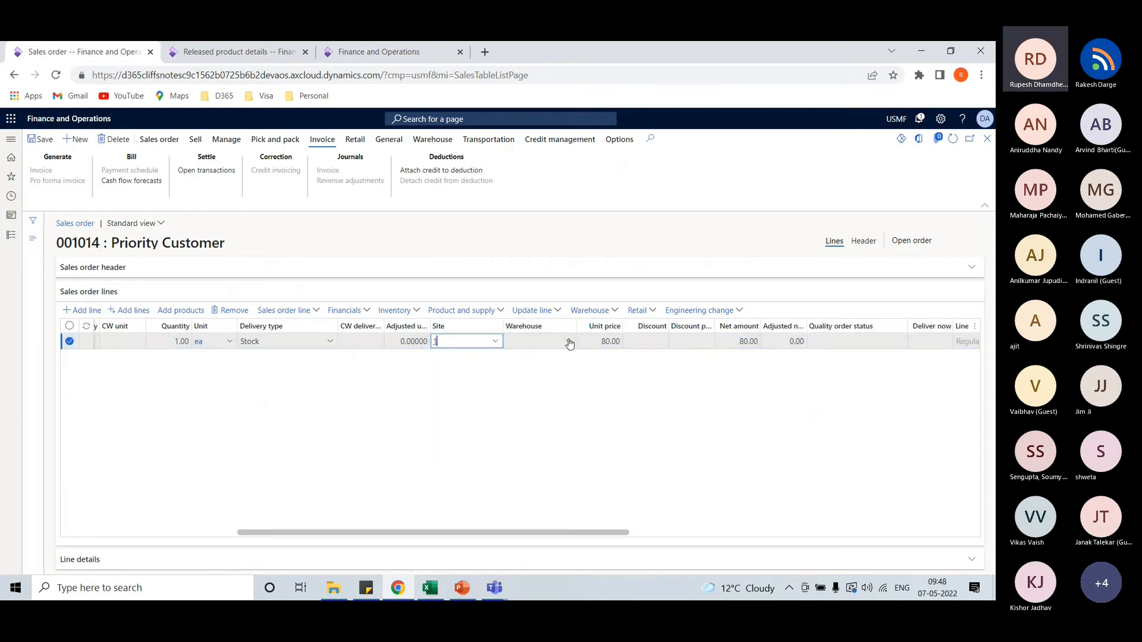
click(568, 341)
click(536, 391)
drag(555, 532, 313, 513)
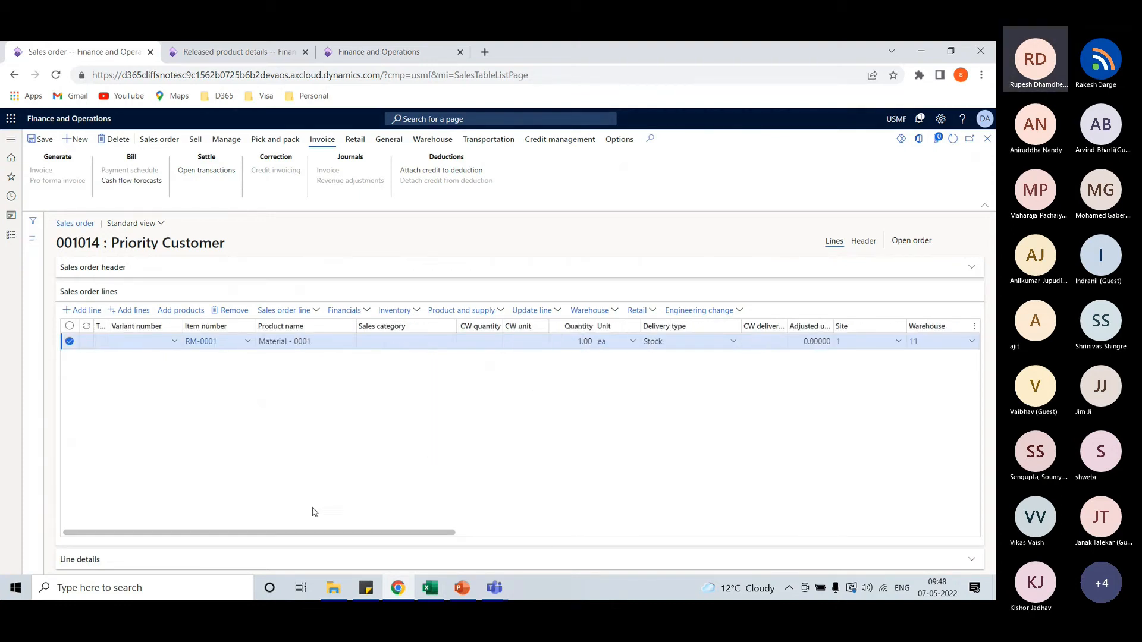
Review the charges maintained on the RM-0001 sales order line and return to the order
click(368, 311)
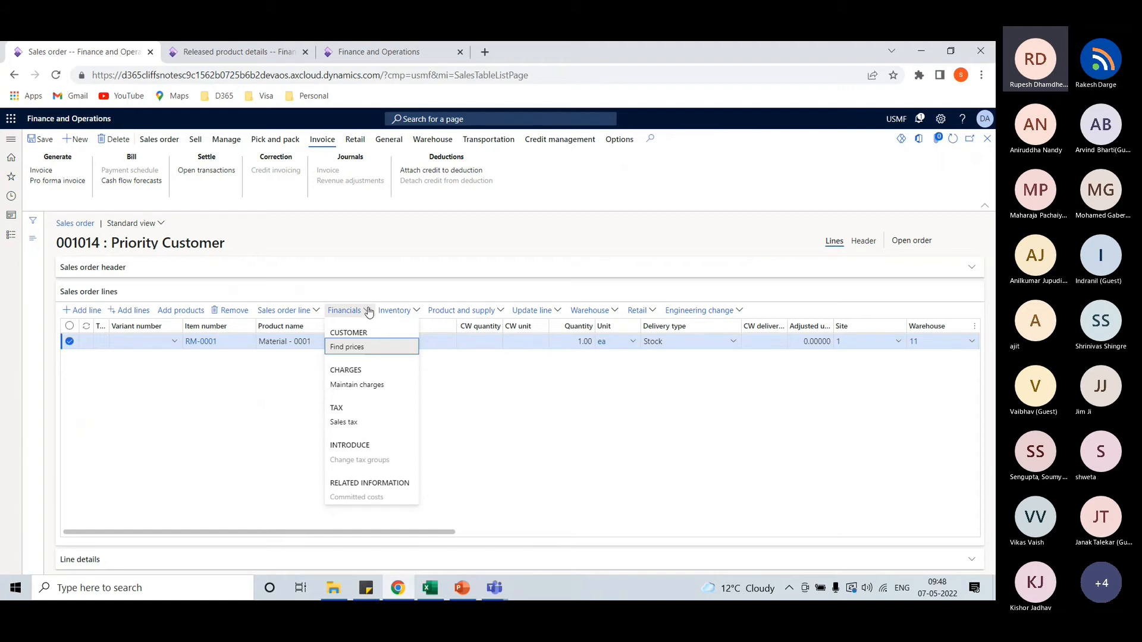
click(374, 385)
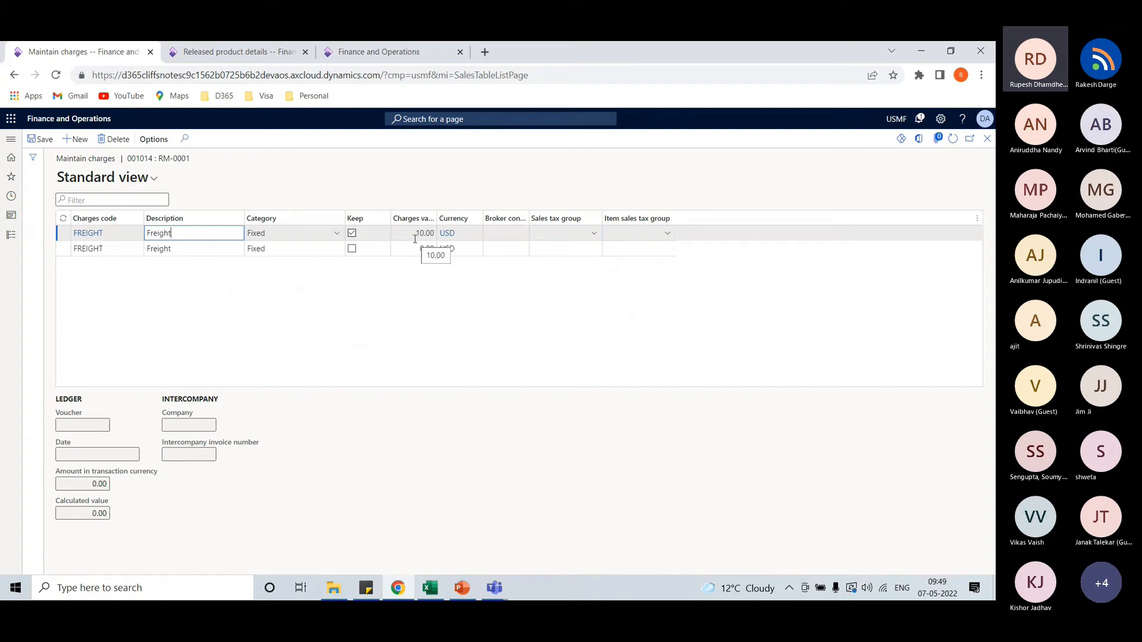
click(988, 139)
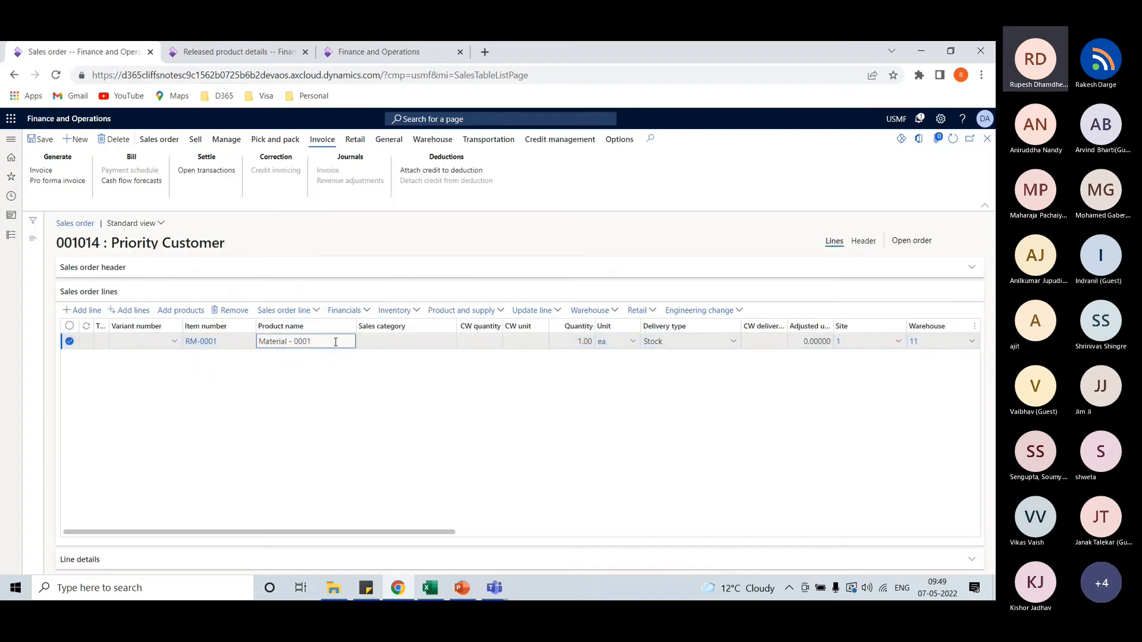
Add a second sales order line for item RM-0002 (Material - 0002) and check its unit price
key(alt+n)
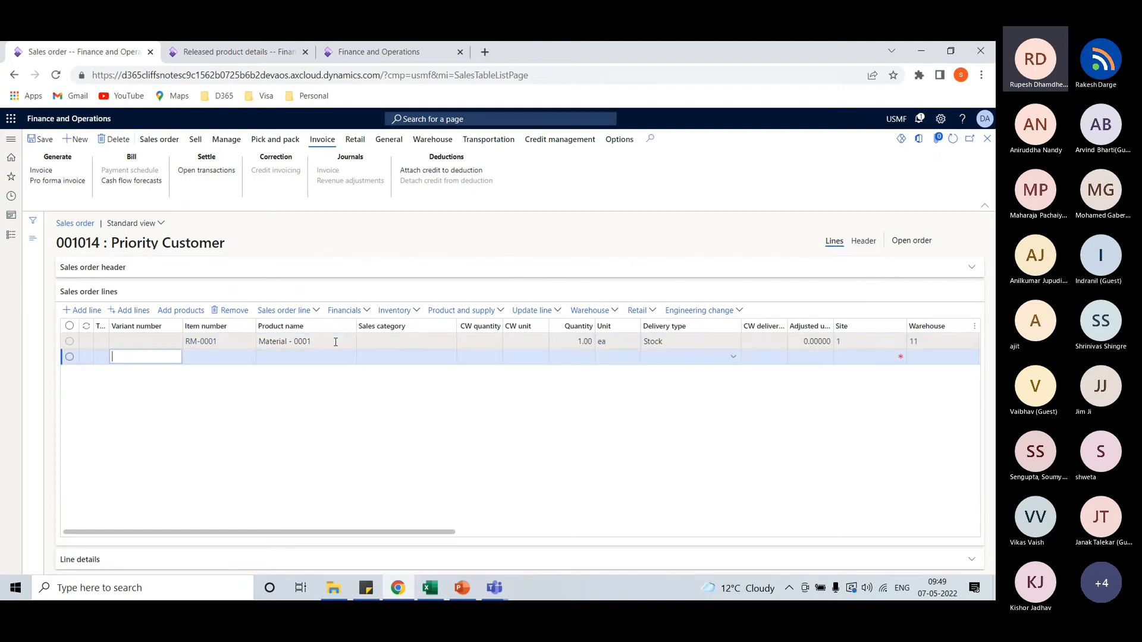
text(RM)
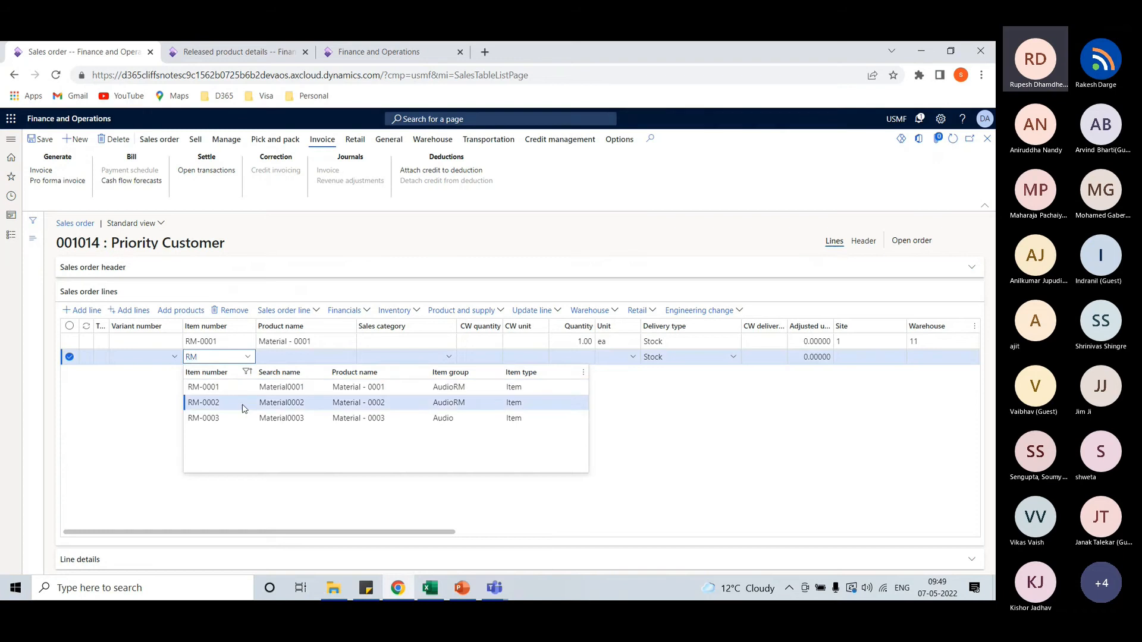
click(241, 407)
drag(369, 535, 528, 537)
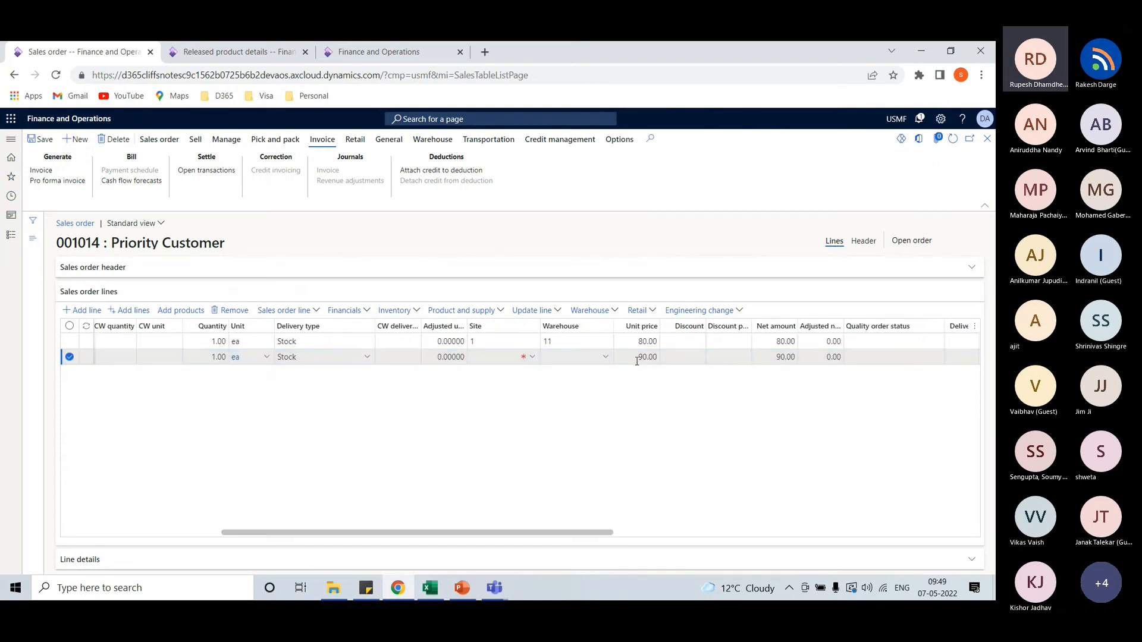
Open the trade agreements for item RM-0002 from the released products and compare the sales price amounts for price groups 01 and 02
click(231, 50)
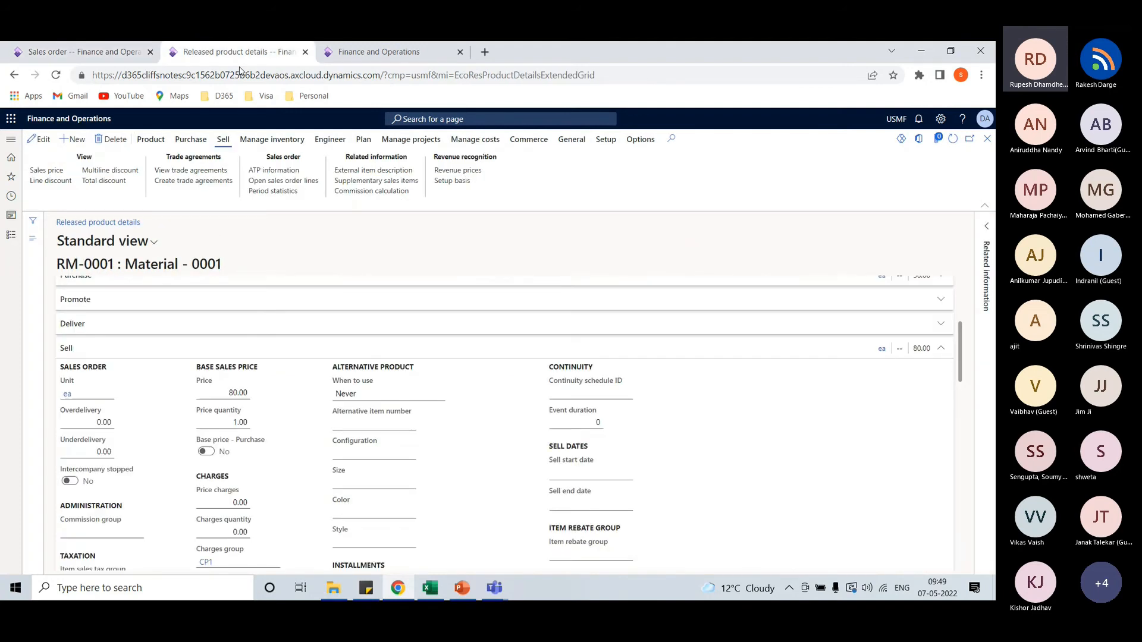
click(987, 139)
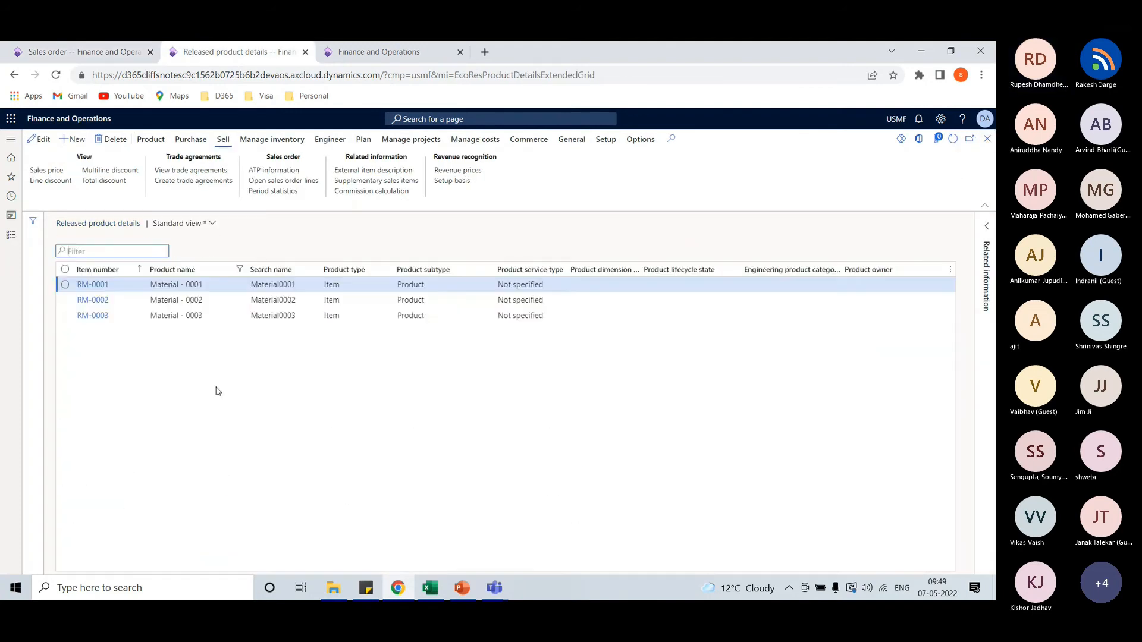
click(95, 300)
click(90, 301)
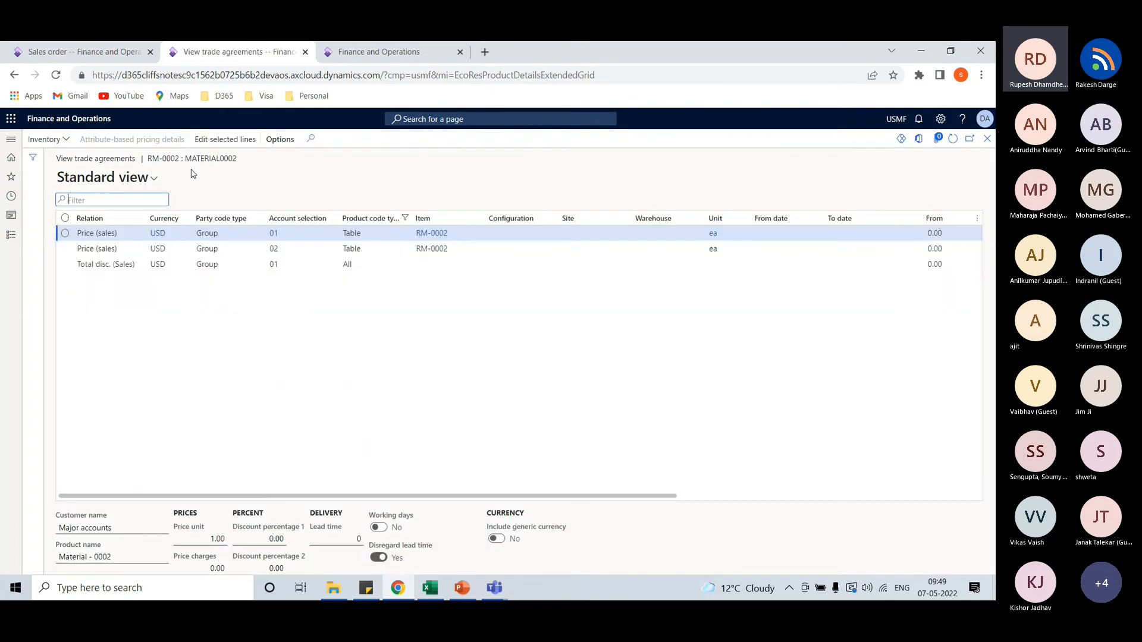
drag(351, 493, 480, 502)
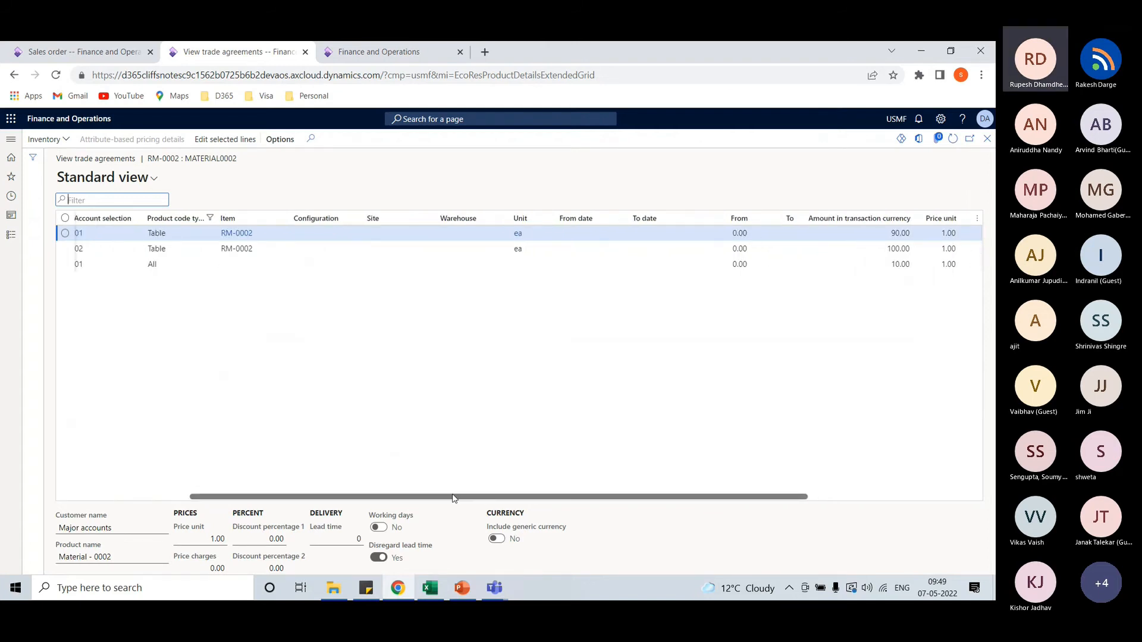
drag(454, 497, 364, 497)
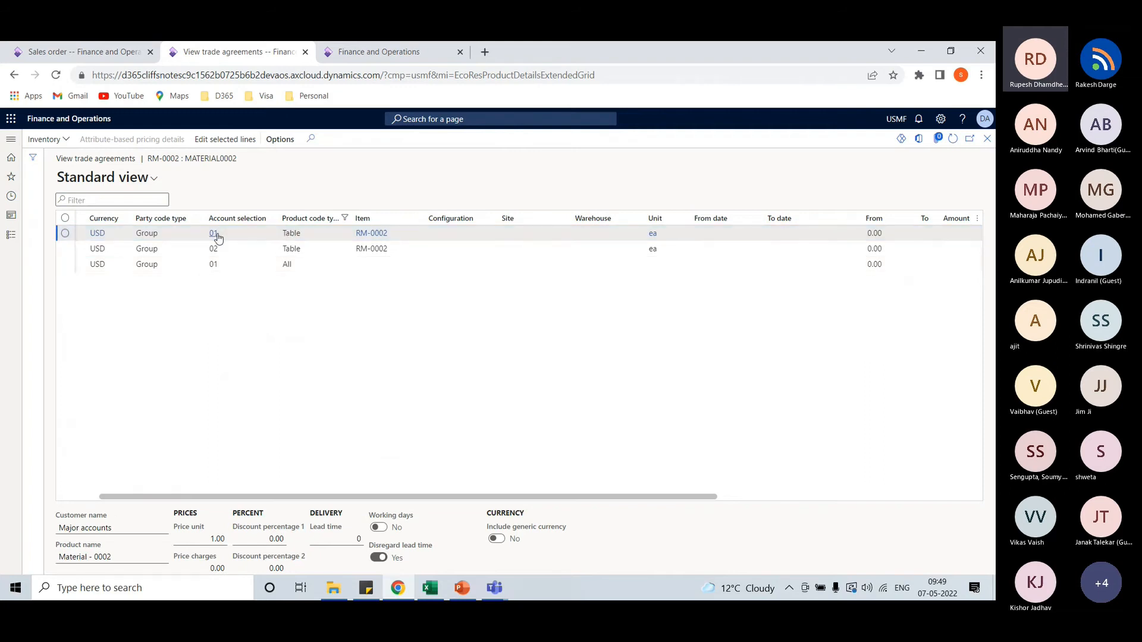
mouse_move(217, 238)
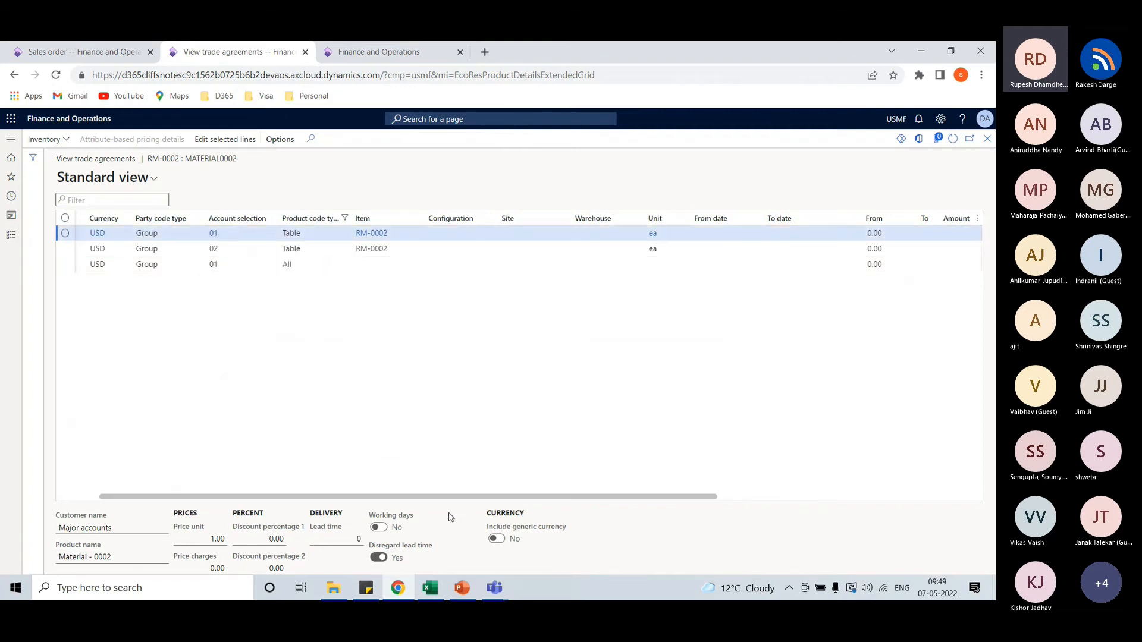
drag(444, 498, 392, 497)
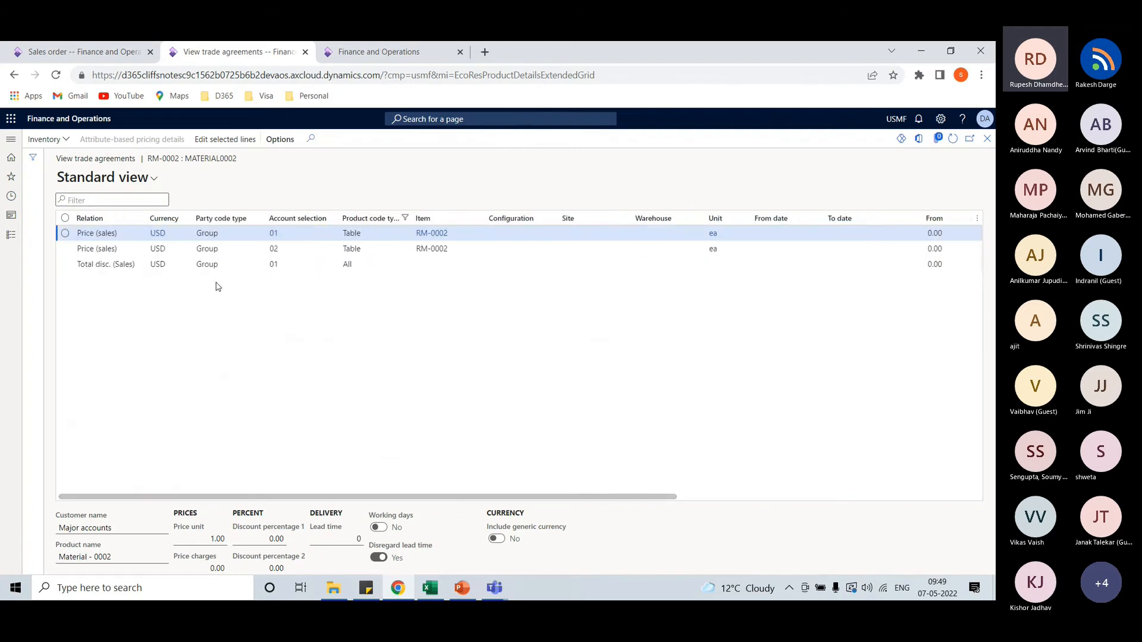
click(274, 251)
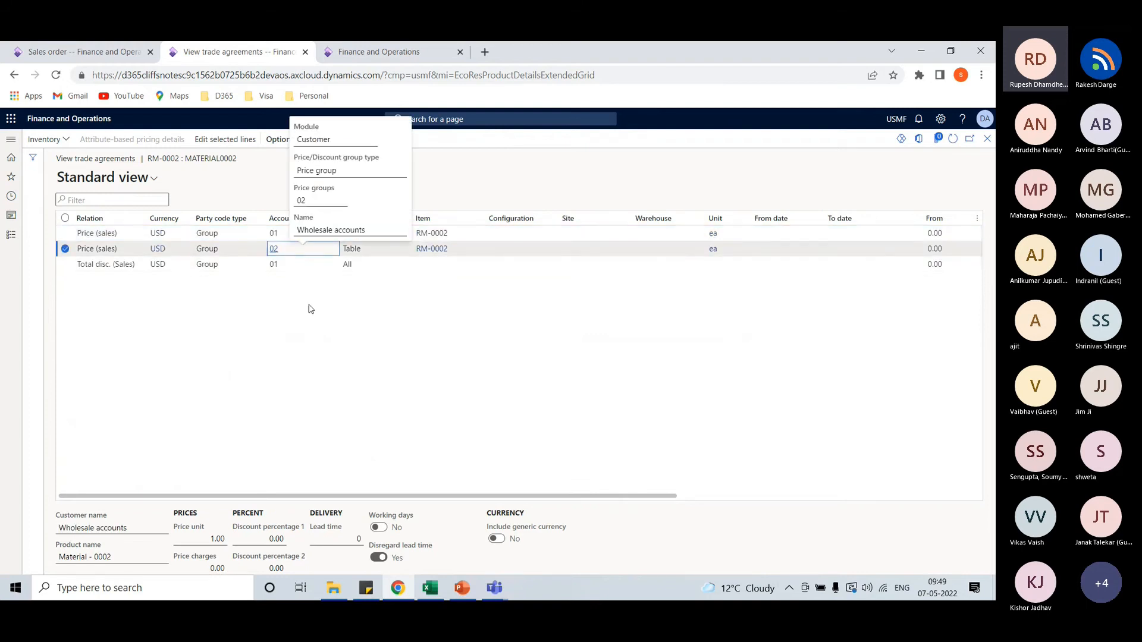
drag(487, 497, 695, 497)
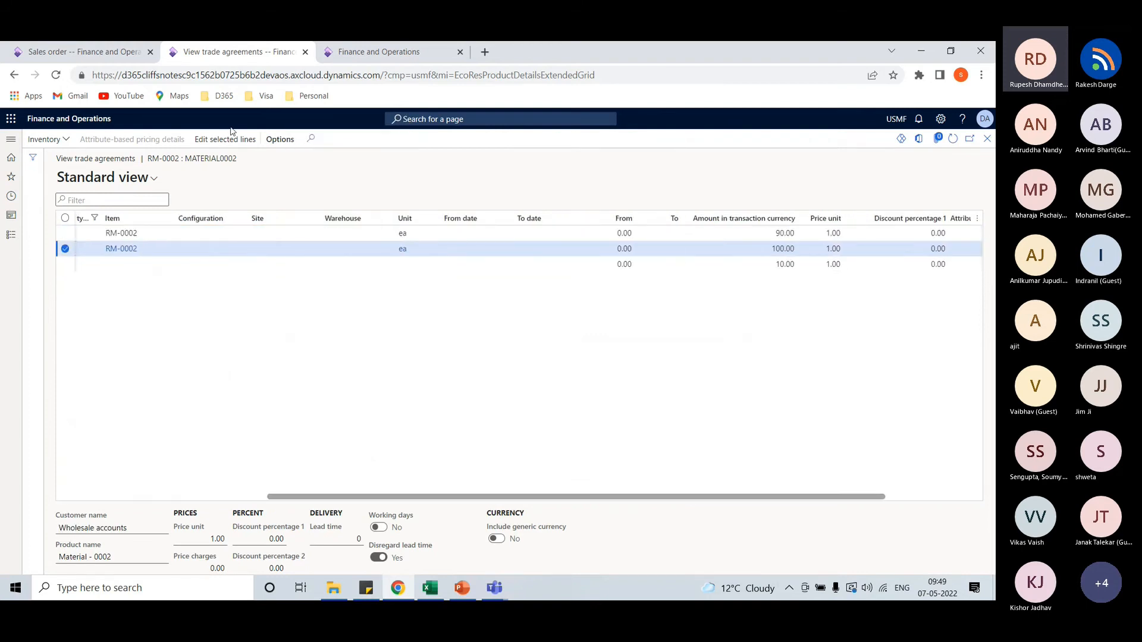
Return to the sales order and set site 1 and warehouse 11 on the RM-0002 line
click(84, 52)
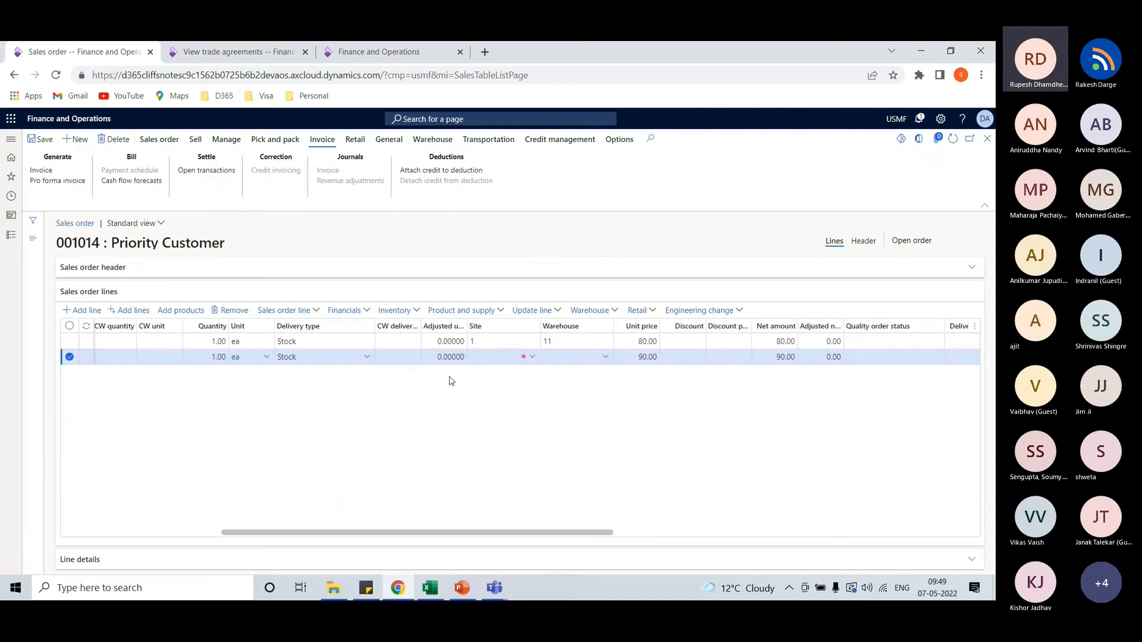
click(531, 357)
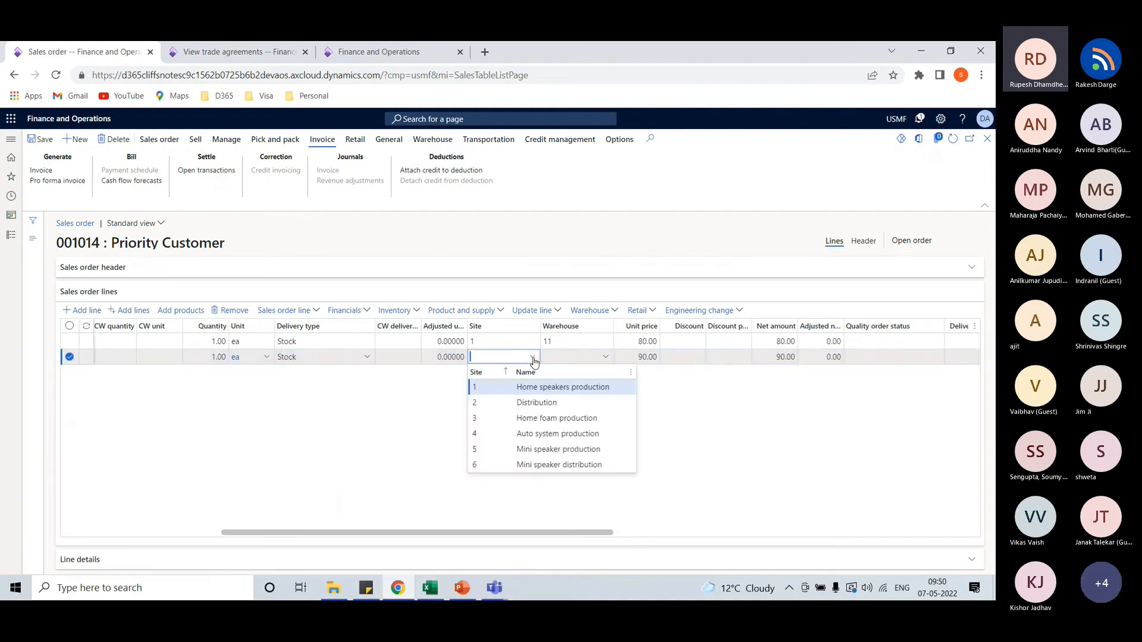
click(512, 387)
click(605, 357)
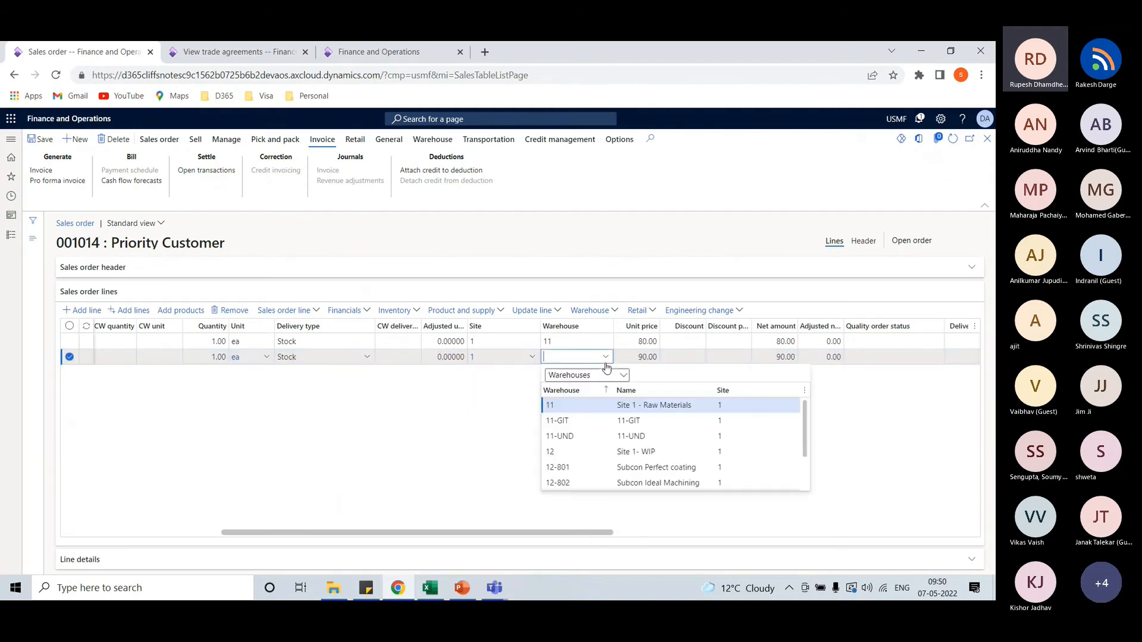
click(569, 402)
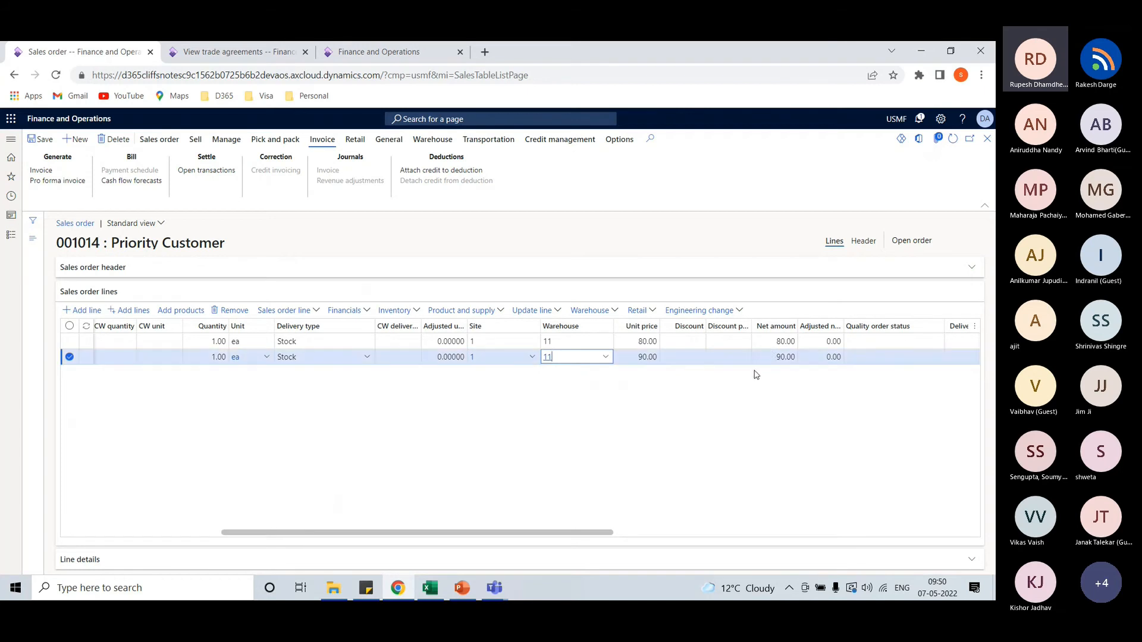
Check the price group in the sales order header's price and discount details, then review the unit prices on the order lines
click(863, 242)
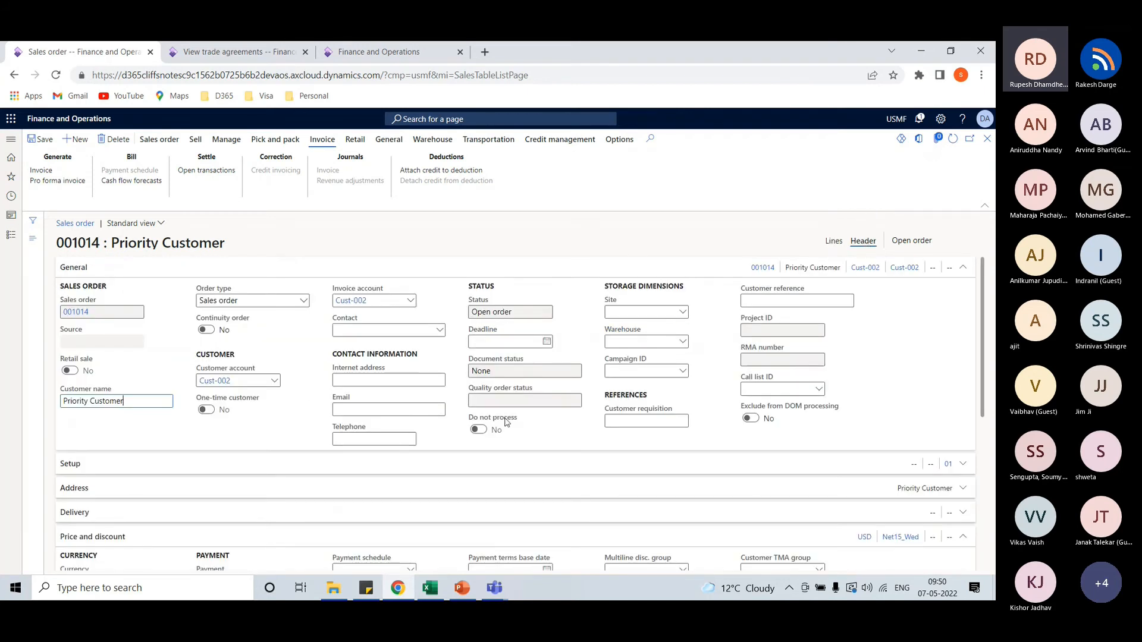
scroll(507, 422, down, 4)
scroll(509, 416, up, 1)
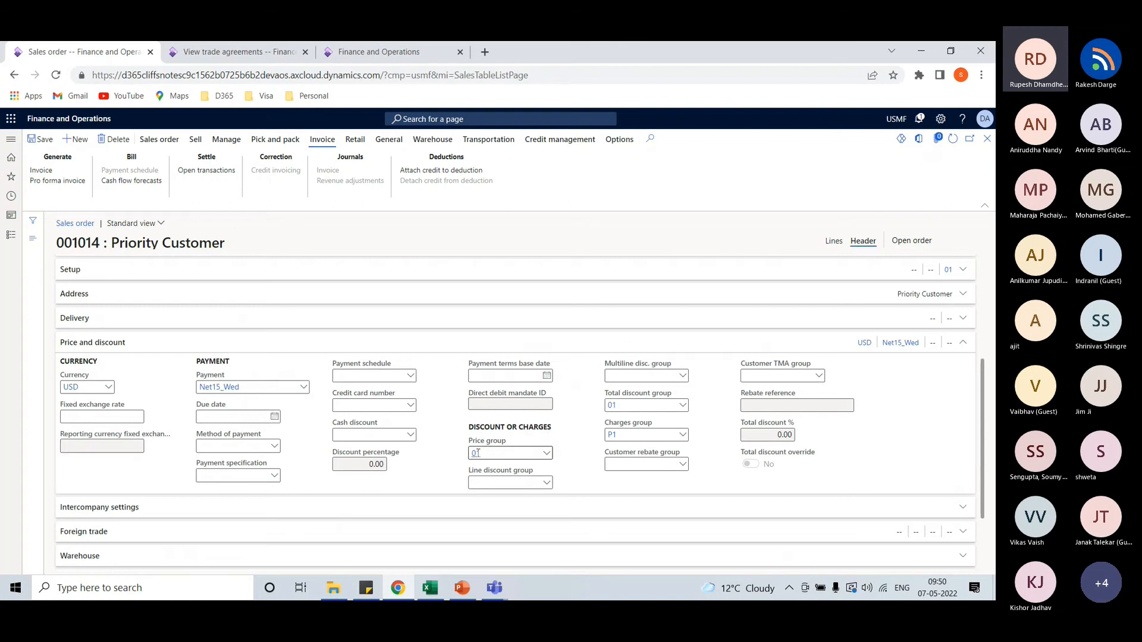
mouse_move(477, 454)
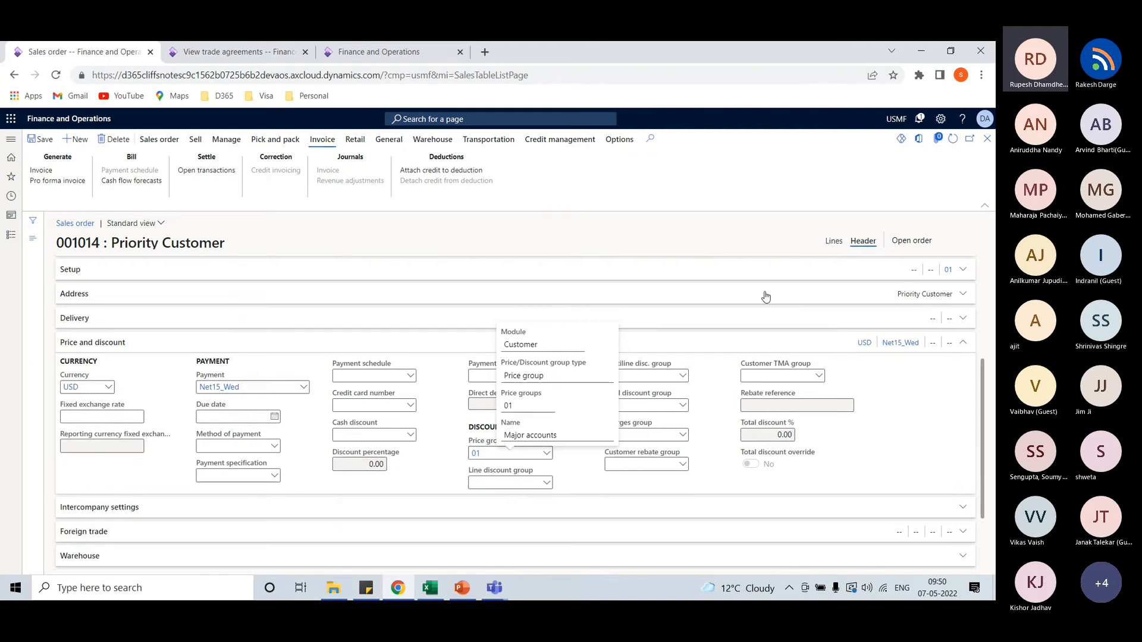
click(834, 241)
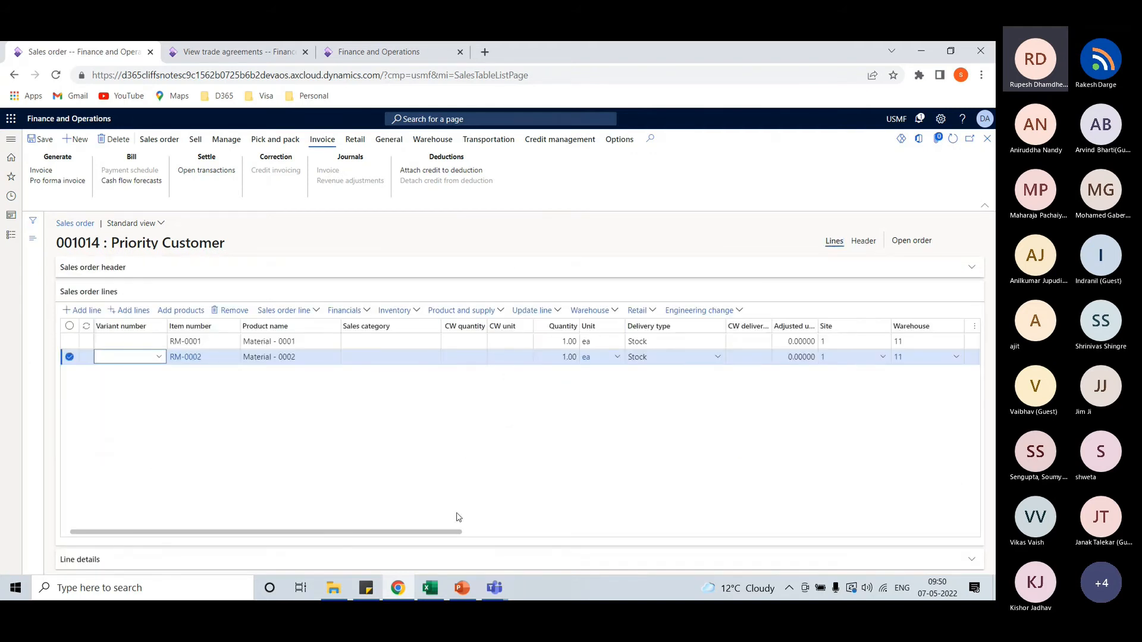
drag(438, 534, 573, 535)
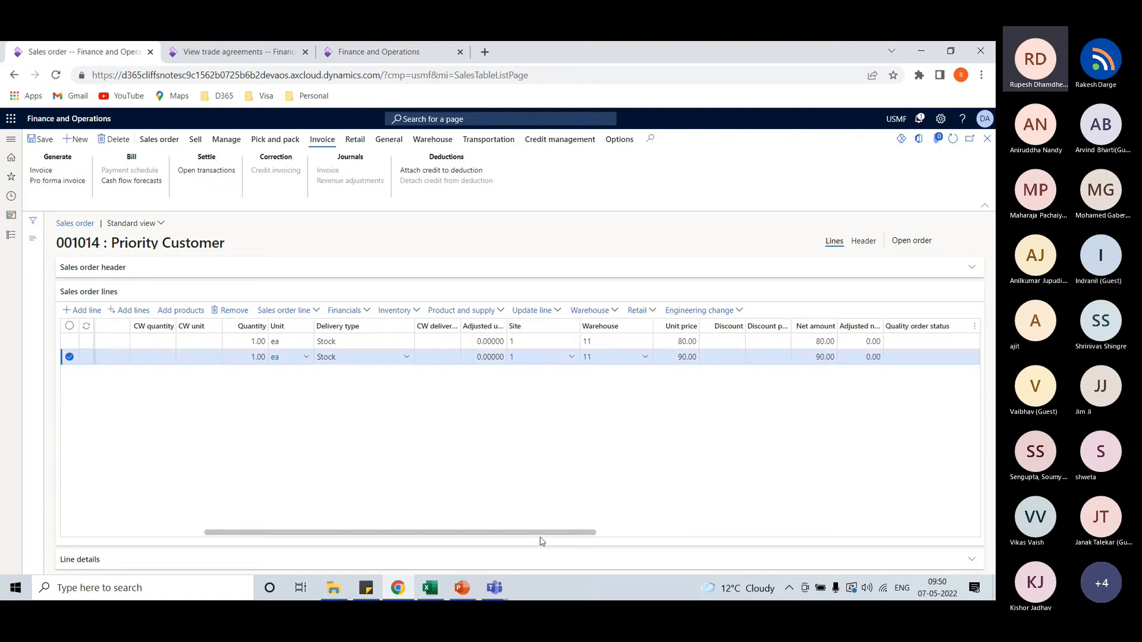
Confirm the Priority Customer sales order containing the RM-0001 and RM-0002 lines
drag(548, 534, 273, 528)
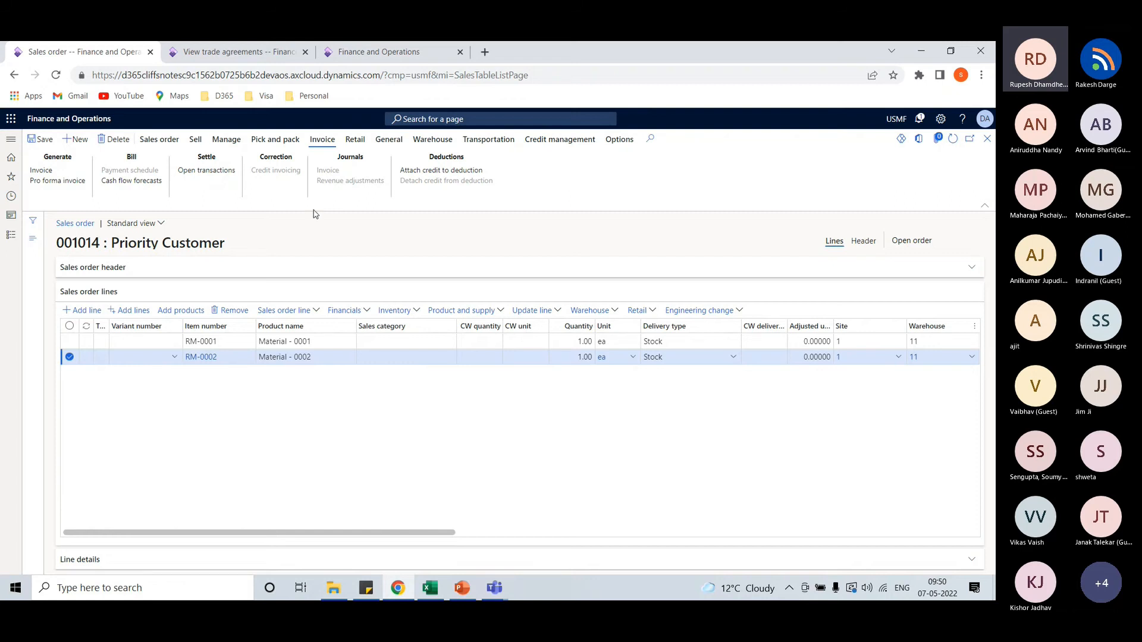
click(196, 140)
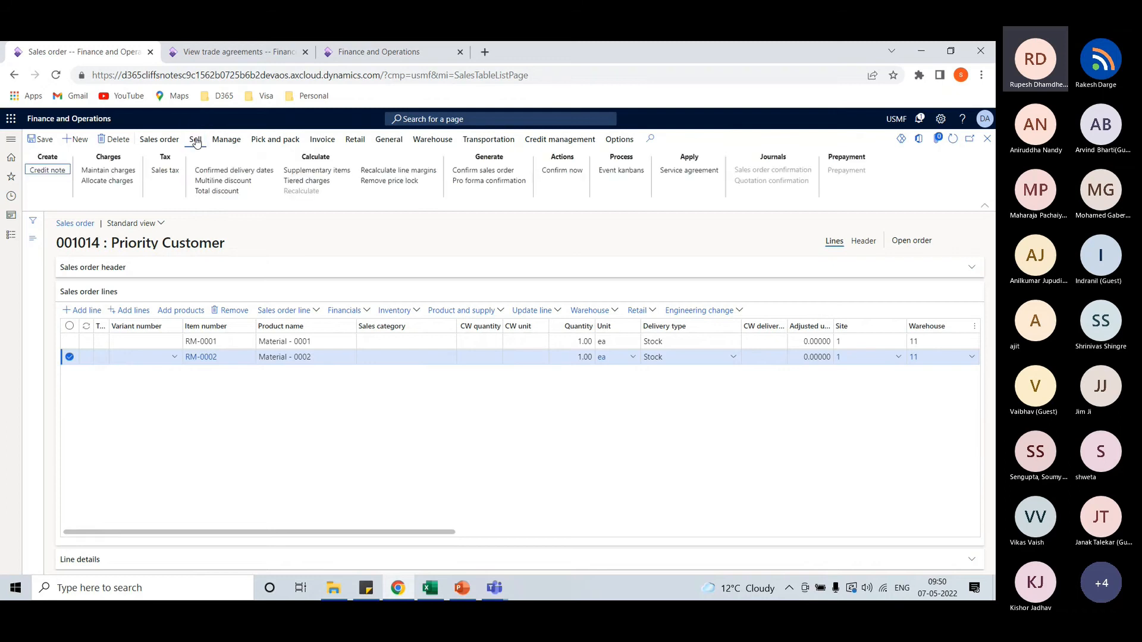
click(561, 170)
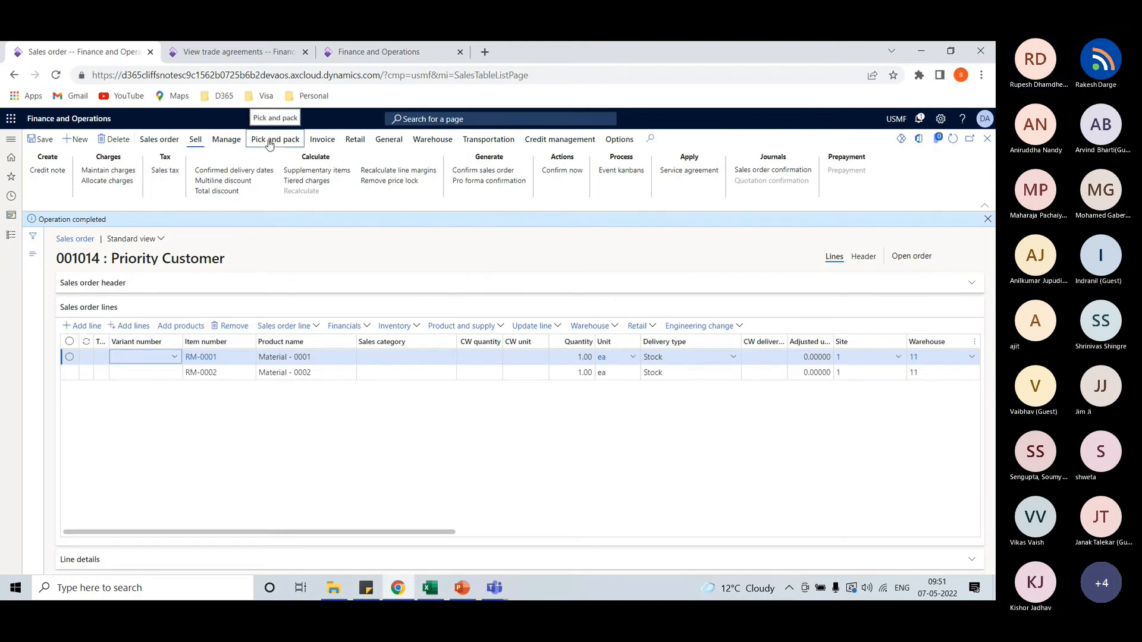
Post the sales order's packing slip with quantity All for both lines, and dismiss the completion message
click(269, 141)
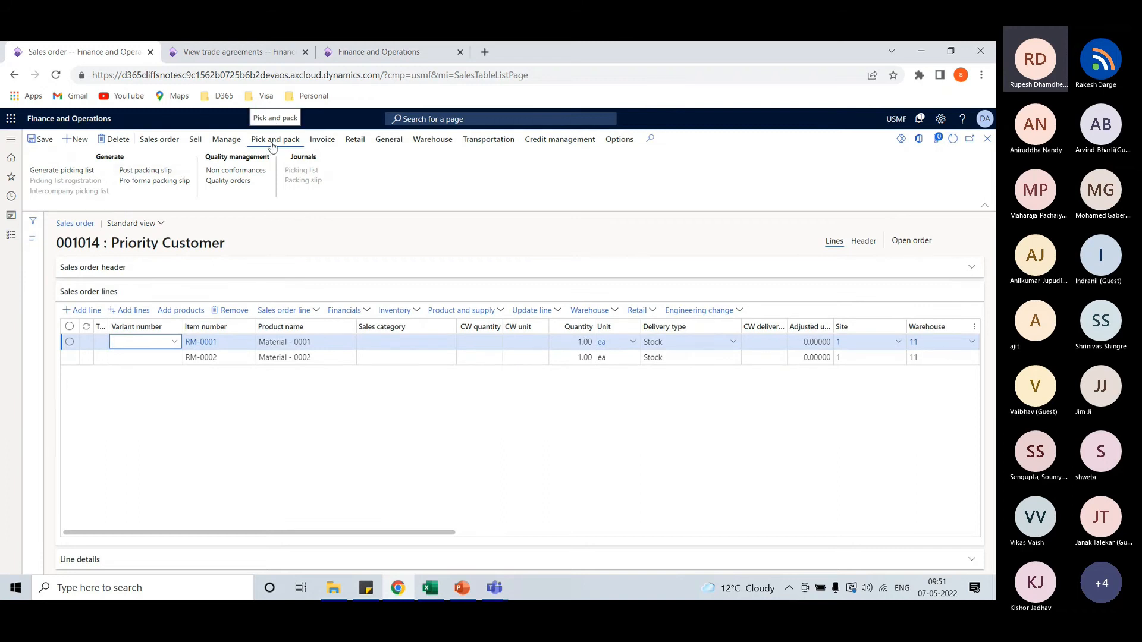
click(146, 171)
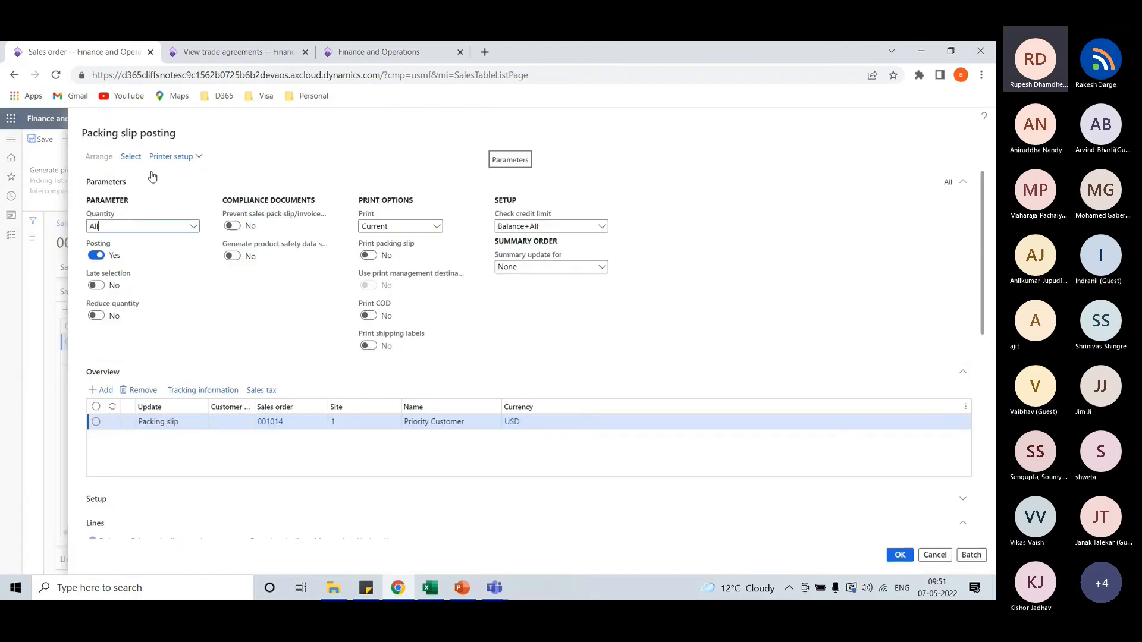
scroll(450, 342, down, 5)
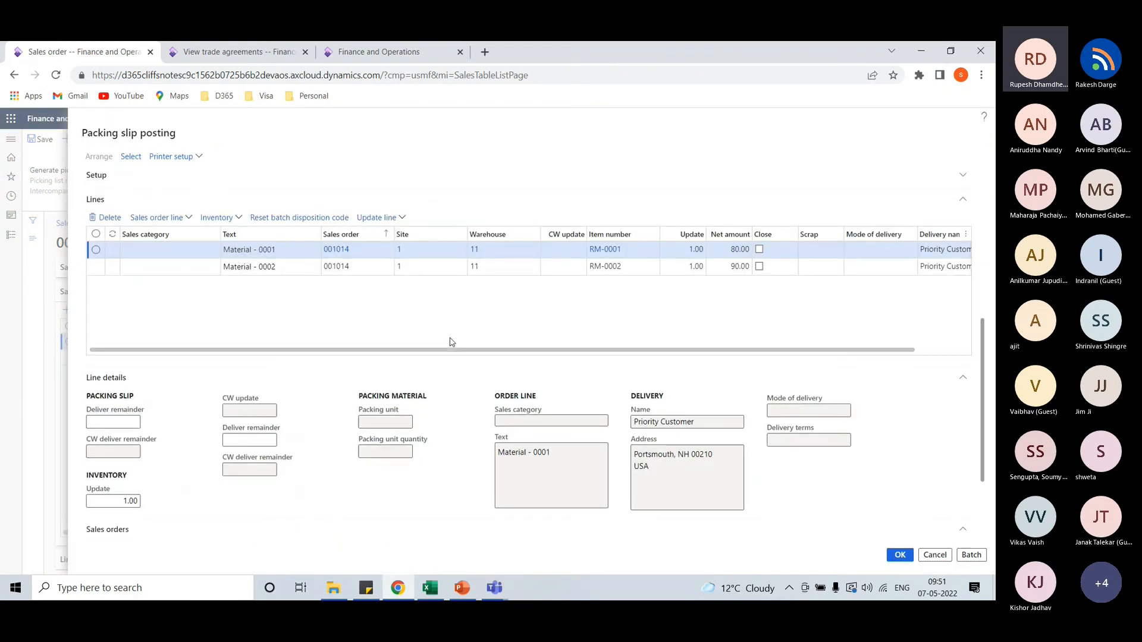
click(899, 555)
click(602, 327)
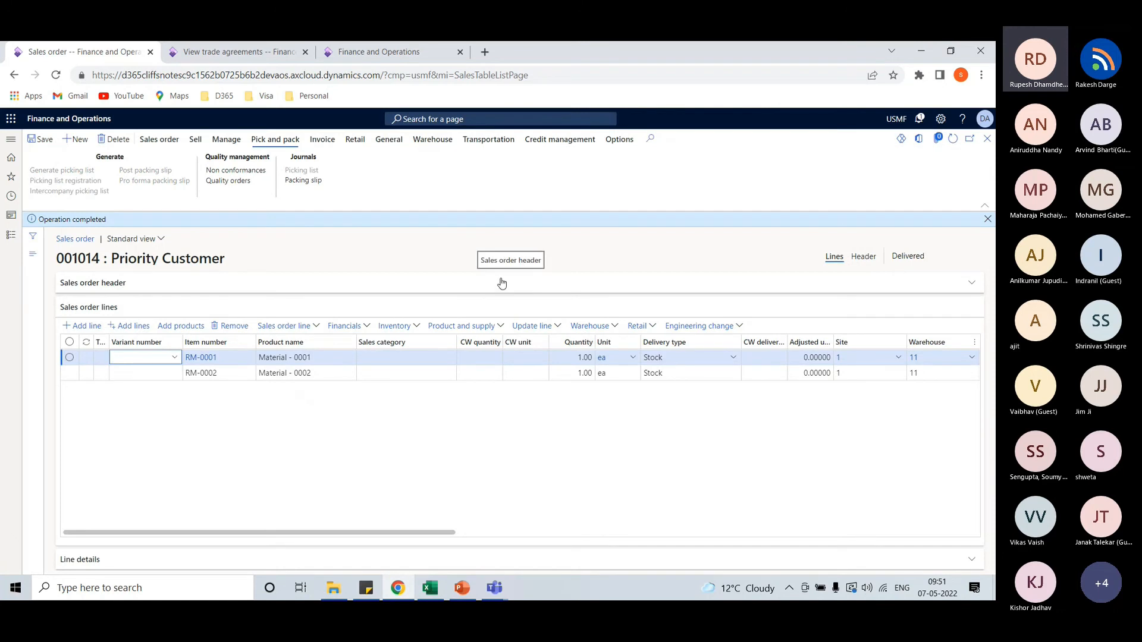
click(987, 220)
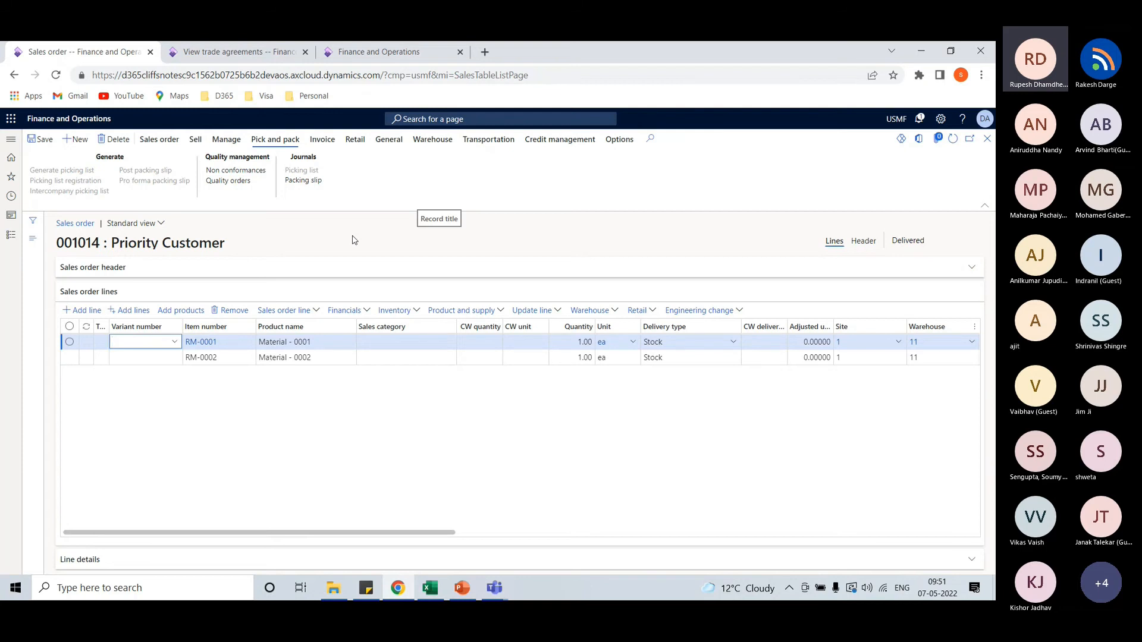
Open the voucher of the posted packing slip and review its ledger accounts, amounts and posting types
click(303, 180)
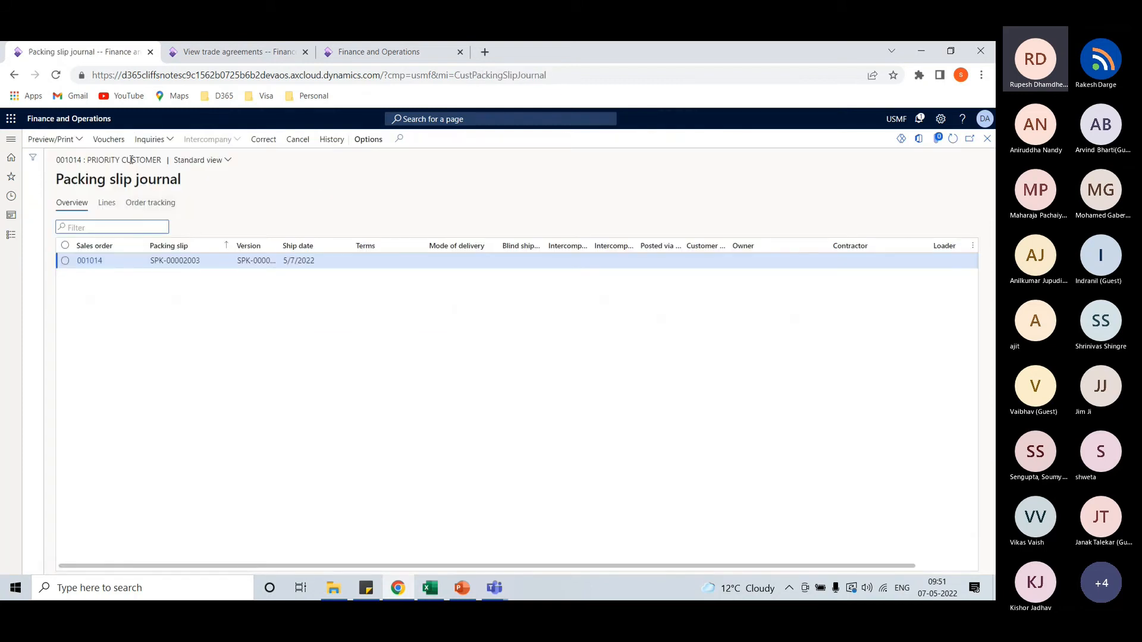
click(110, 140)
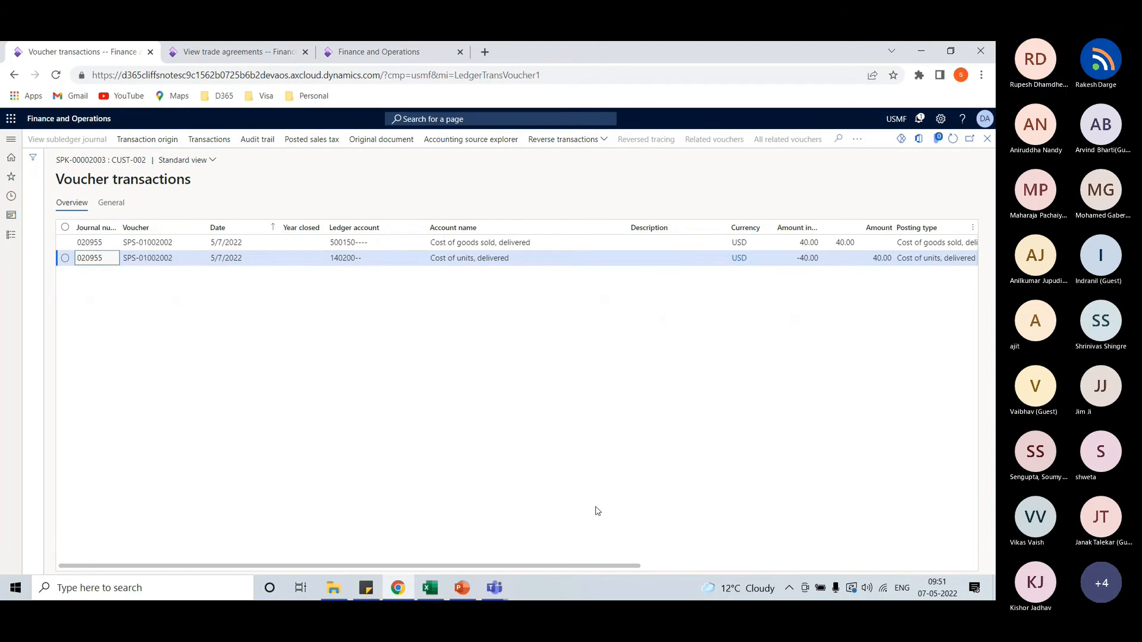
drag(617, 564, 646, 564)
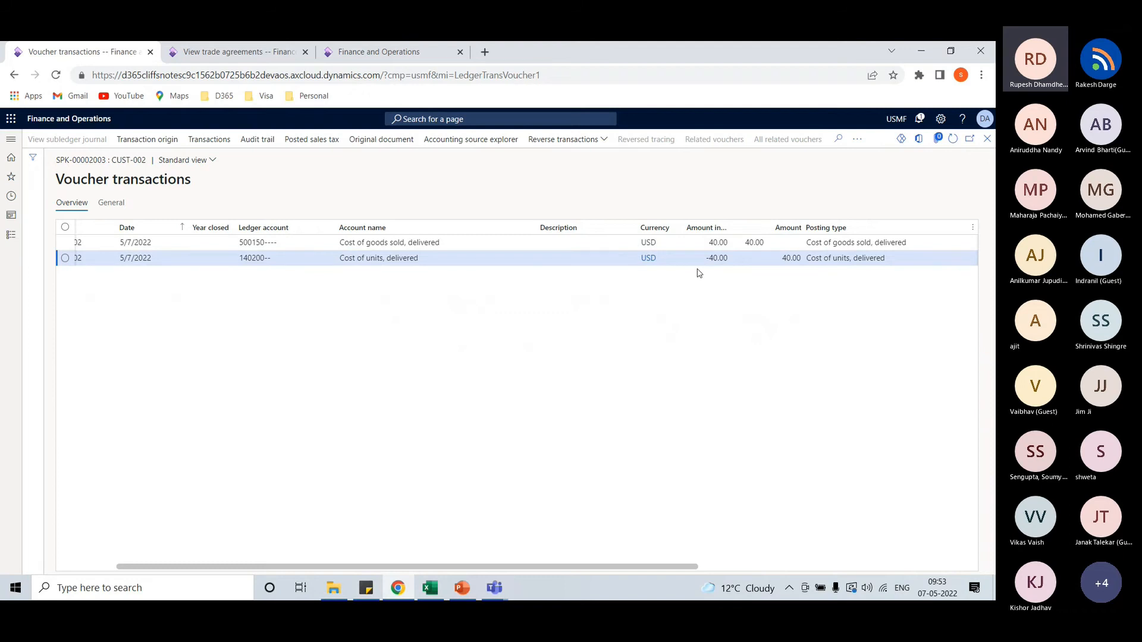
Leave the RM-0002 trade agreements page and go back to the default dashboard, keeping the voucher transactions open
click(271, 53)
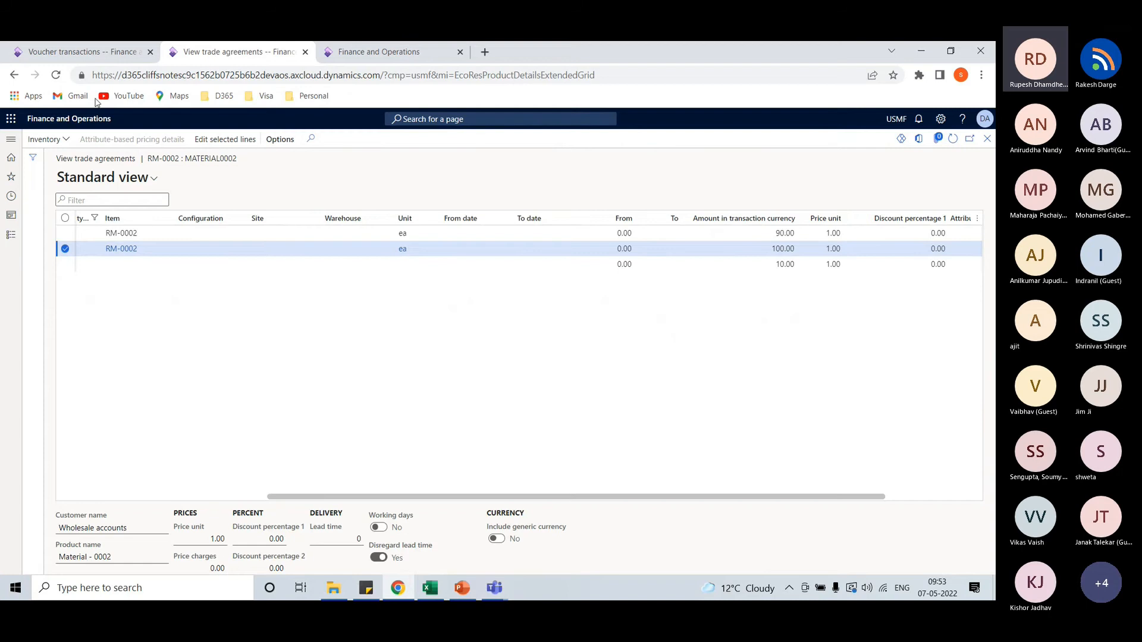
click(62, 120)
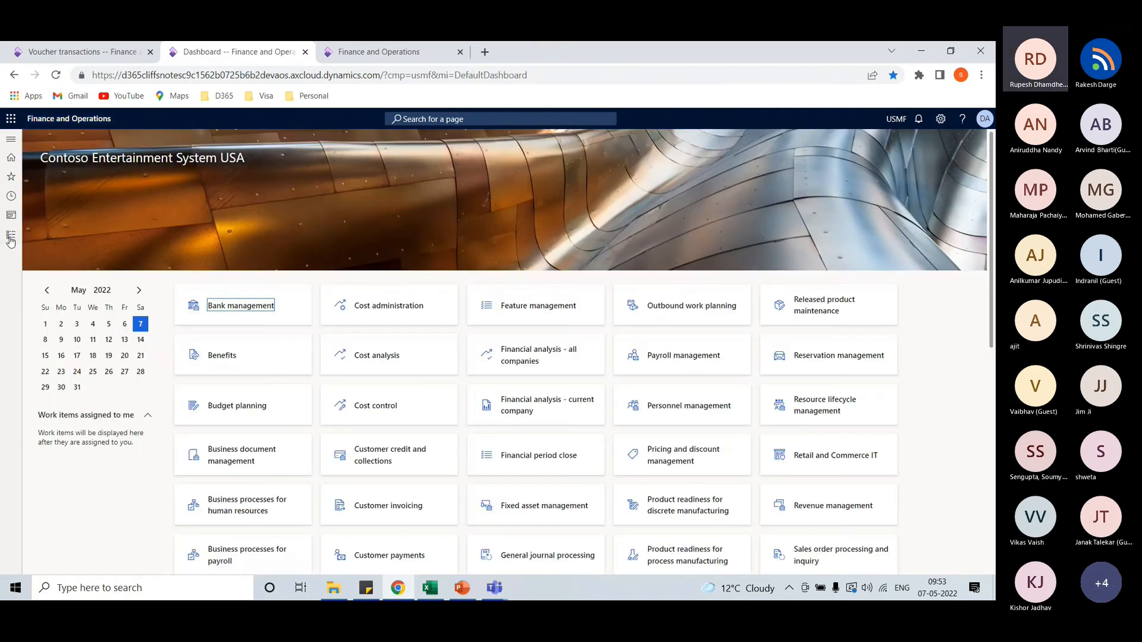
Open the item Posting setup form from the posting section of the Inventory management setup
click(11, 235)
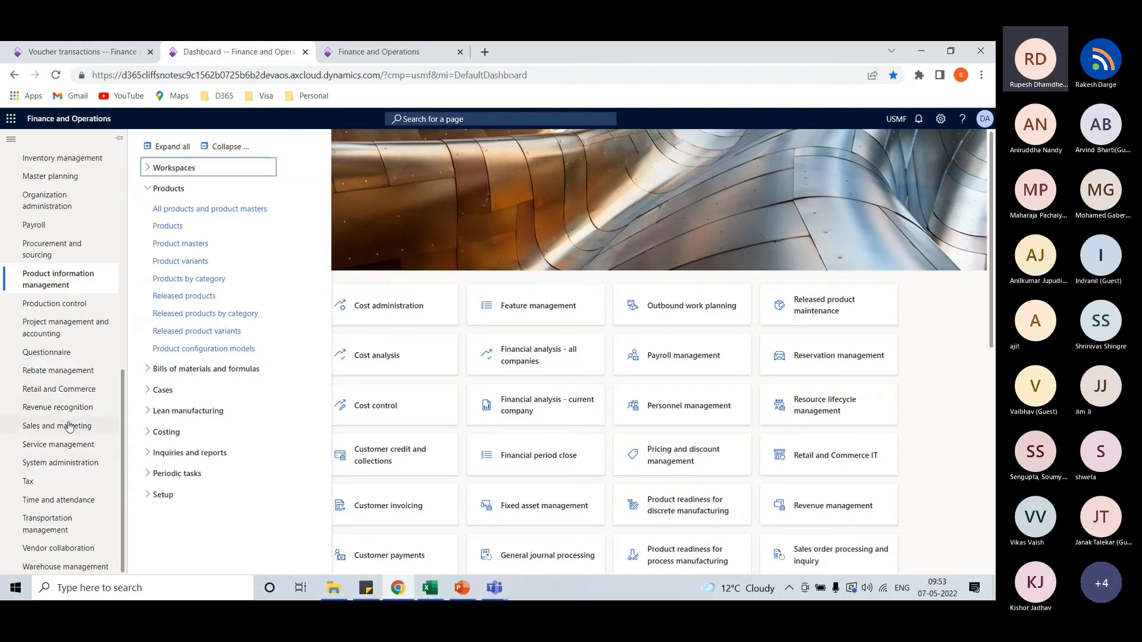
scroll(70, 426, up, 4)
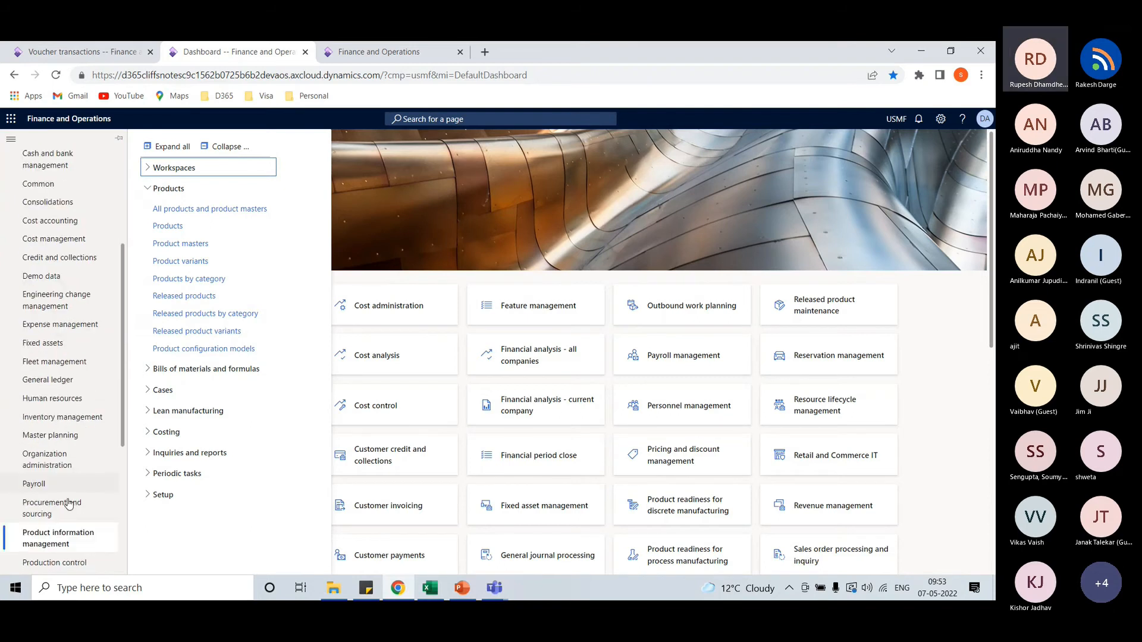
click(77, 417)
click(235, 149)
click(161, 272)
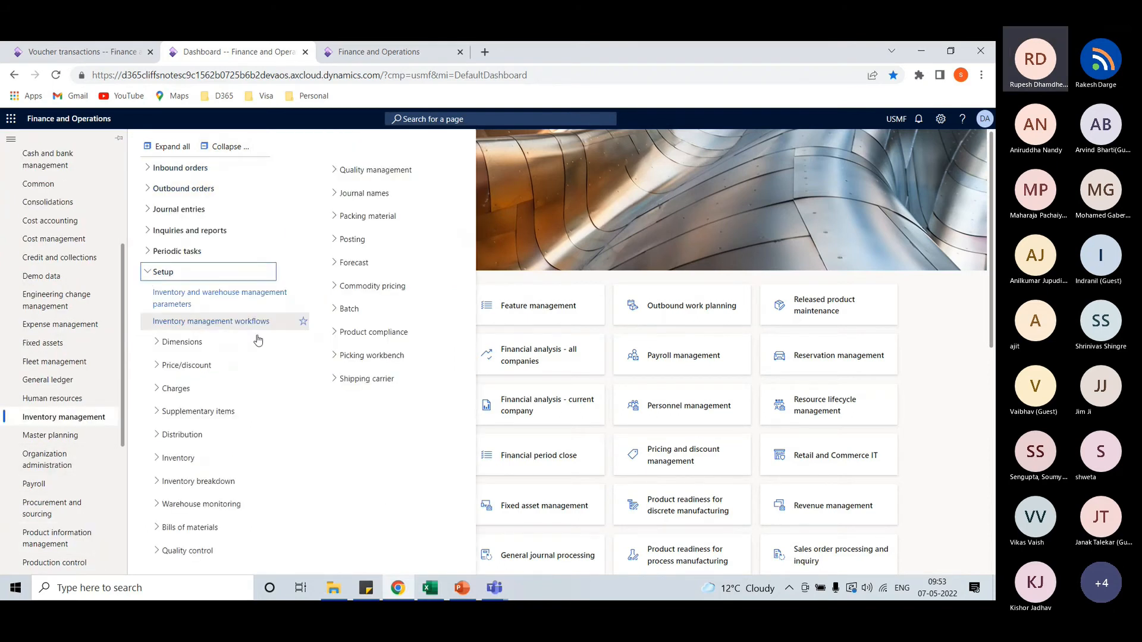
click(351, 239)
click(353, 262)
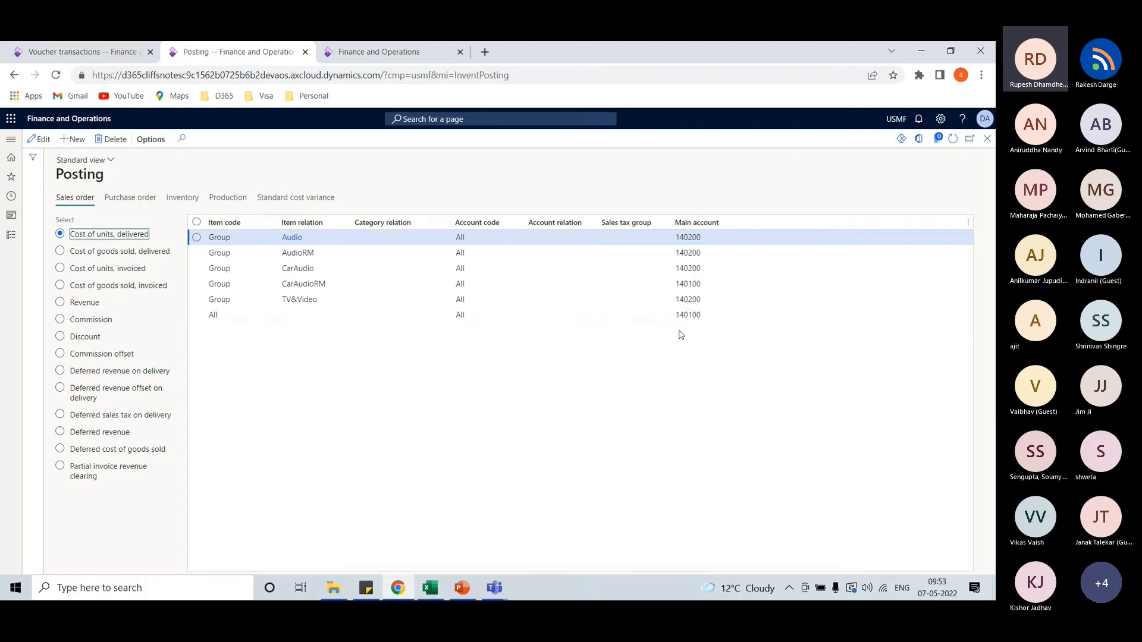
Compare the sales order posting account for Cost of goods sold, delivered with the packing slip voucher lines
click(84, 51)
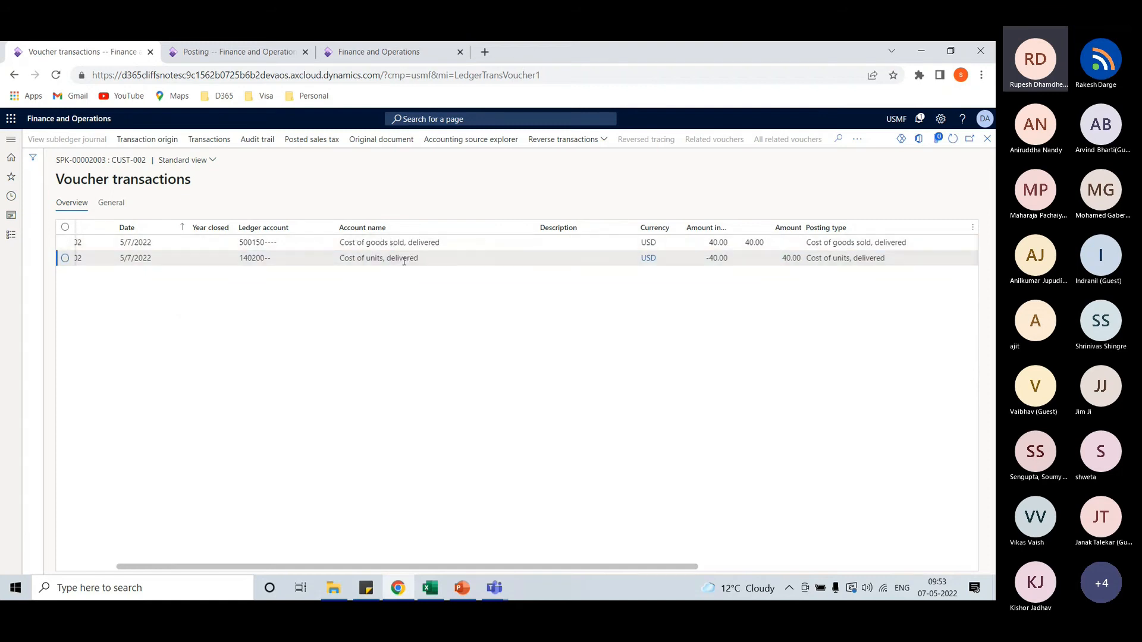
click(250, 53)
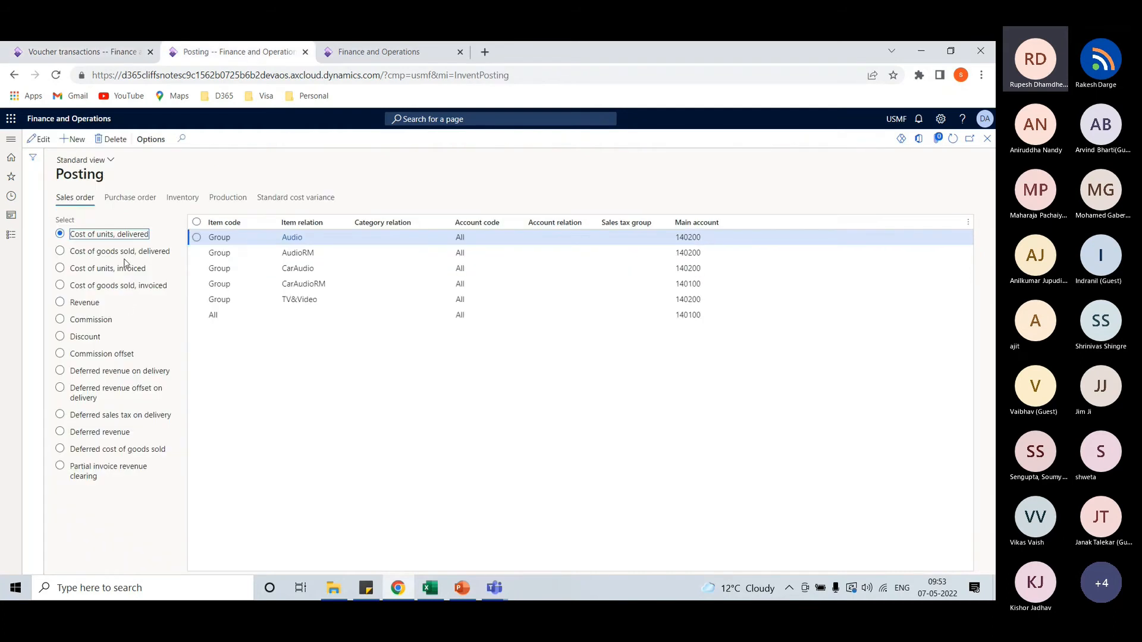
click(93, 254)
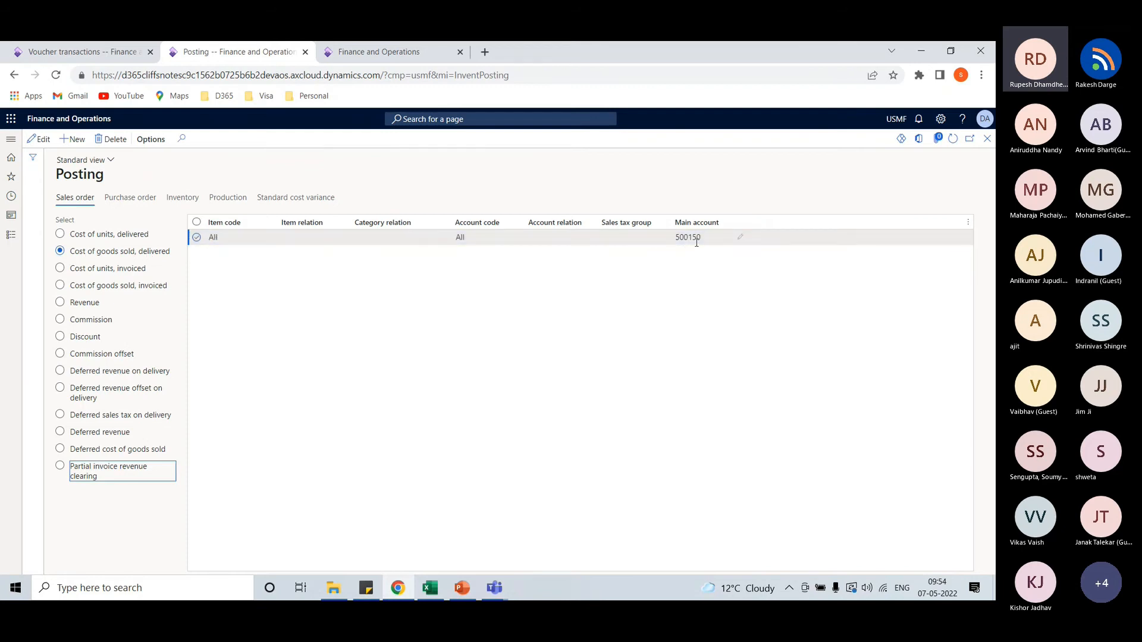
mouse_move(698, 243)
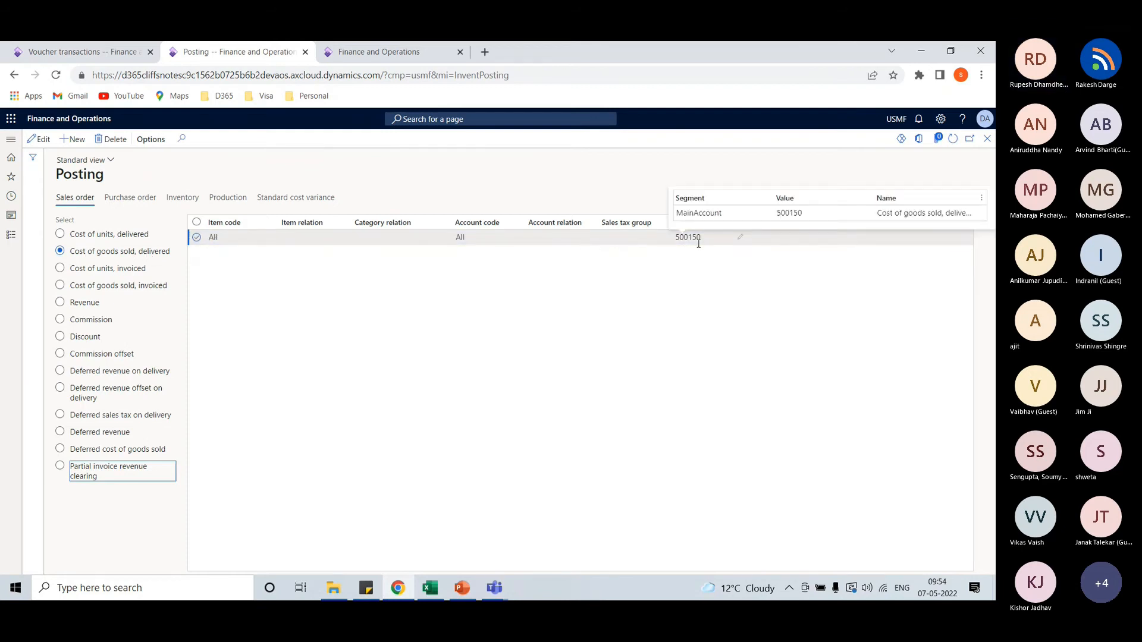
click(107, 53)
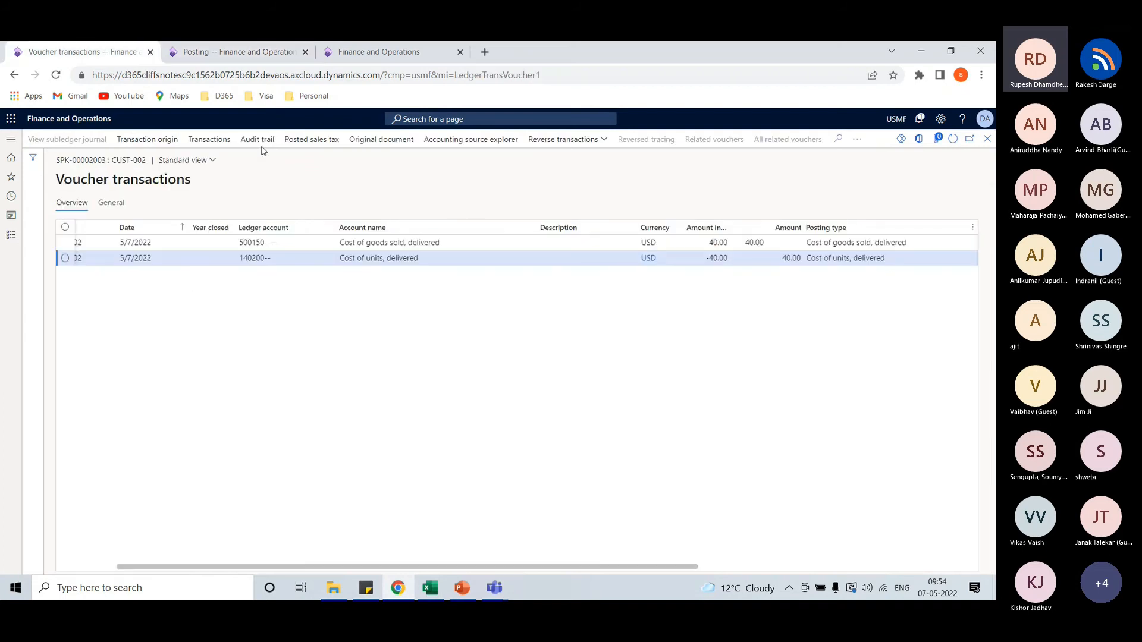
mouse_move(252, 244)
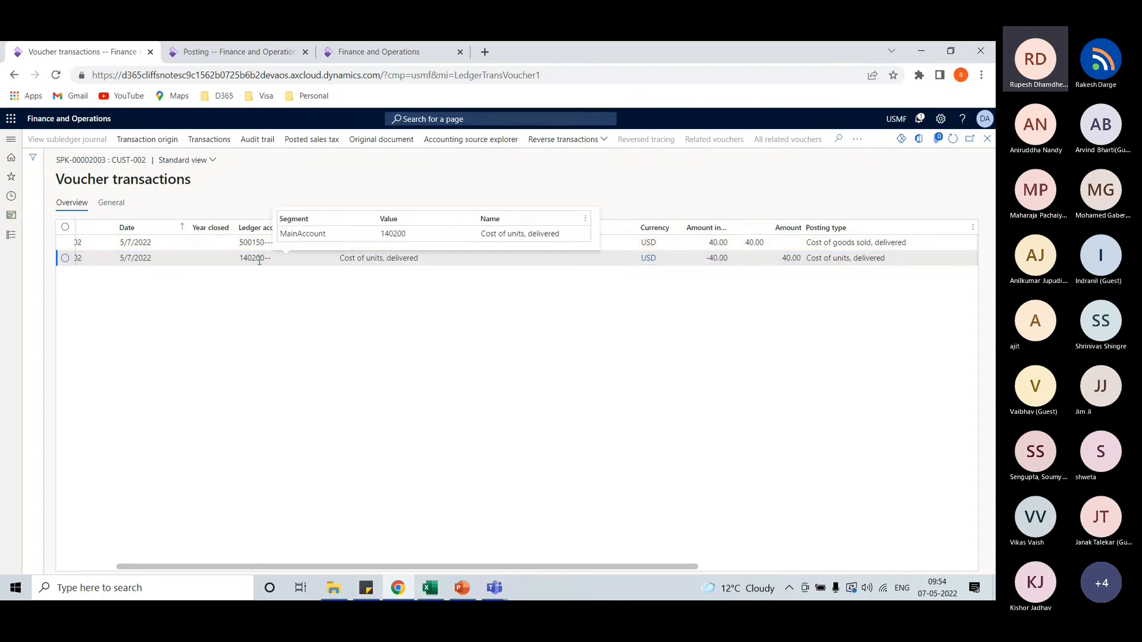
Check the main account set for the Audio item group under Cost of units, delivered in the sales order posting setup
click(202, 53)
click(98, 237)
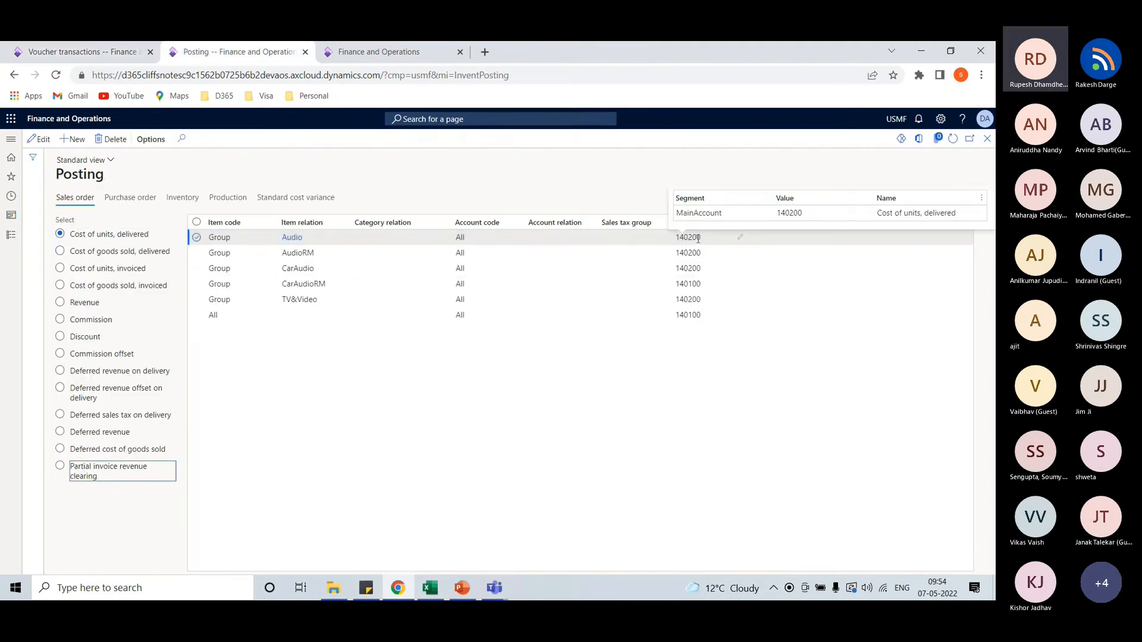
mouse_move(315, 240)
Close the packing slip's voucher transactions and journal to return to the sales order
click(84, 52)
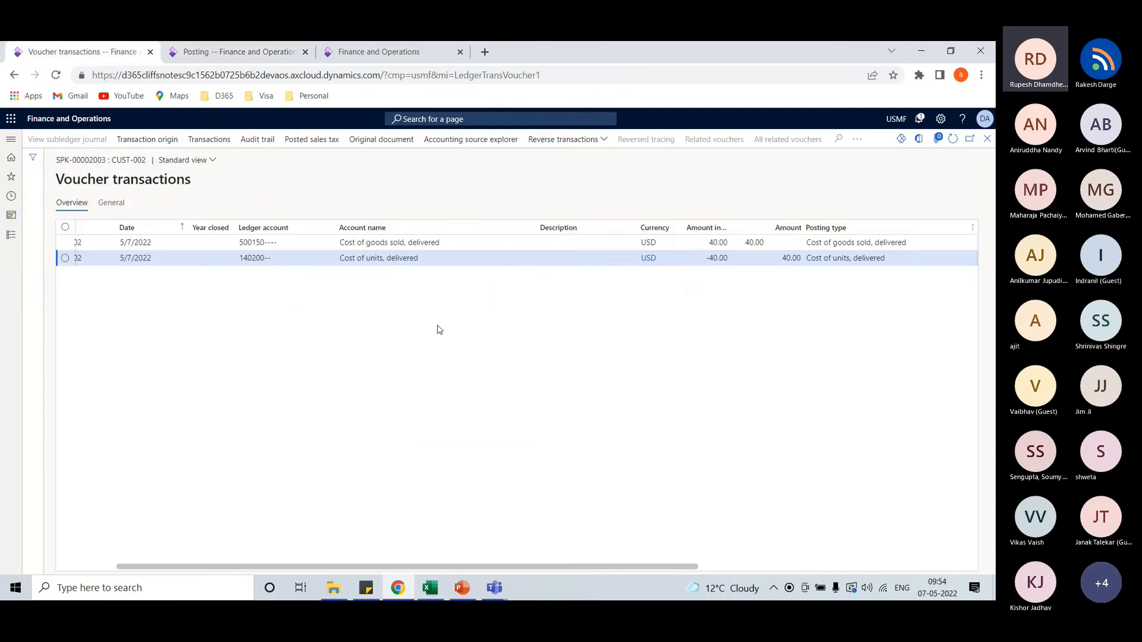
click(988, 138)
click(987, 139)
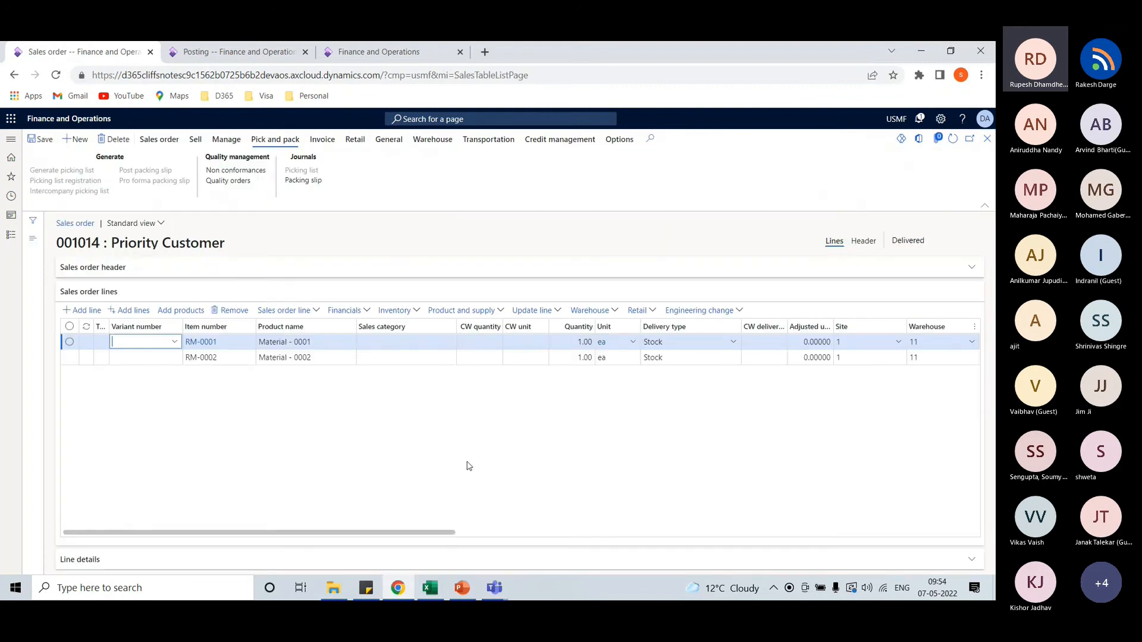
Post the Priority Customer sales order's invoice from the packing slip quantities for both lines, without printing it
click(322, 142)
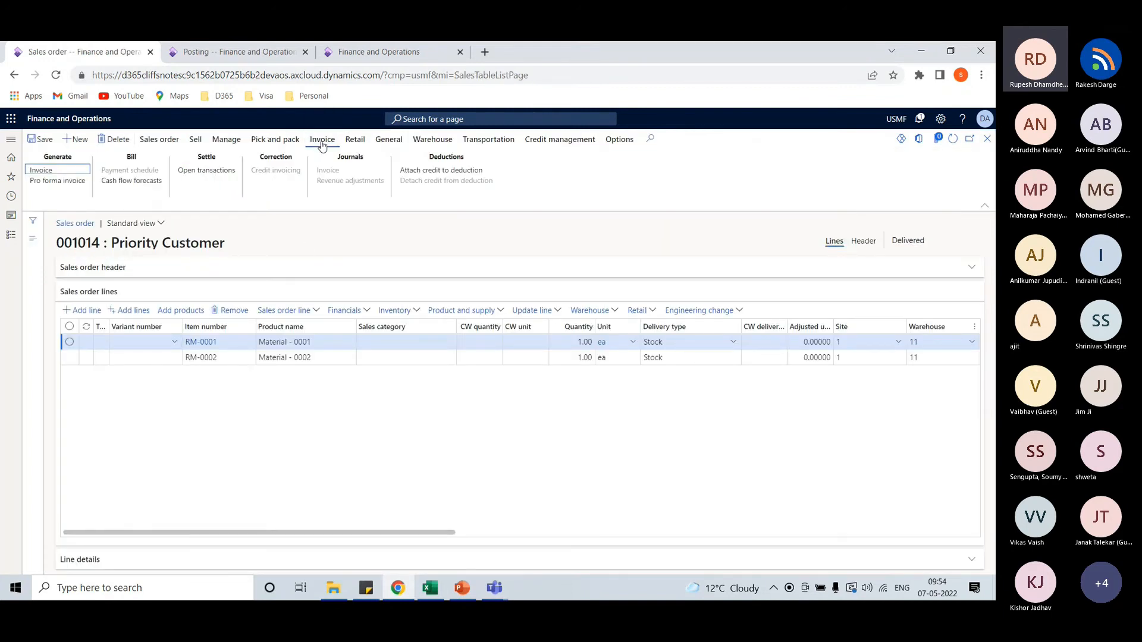
click(40, 171)
scroll(535, 468, down, 5)
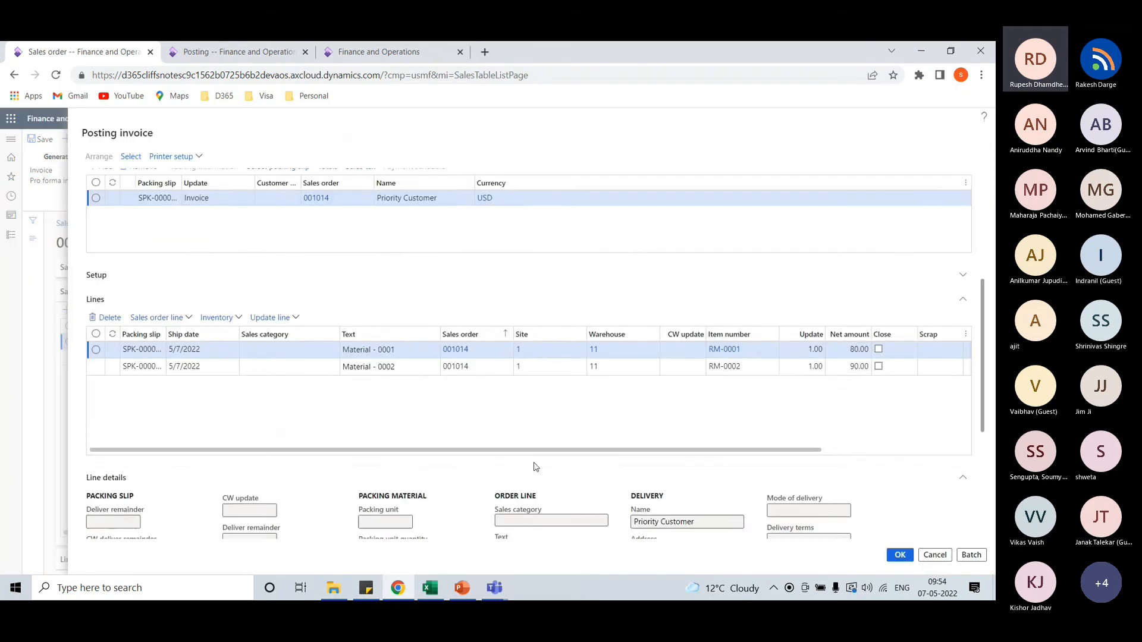
scroll(464, 397, up, 5)
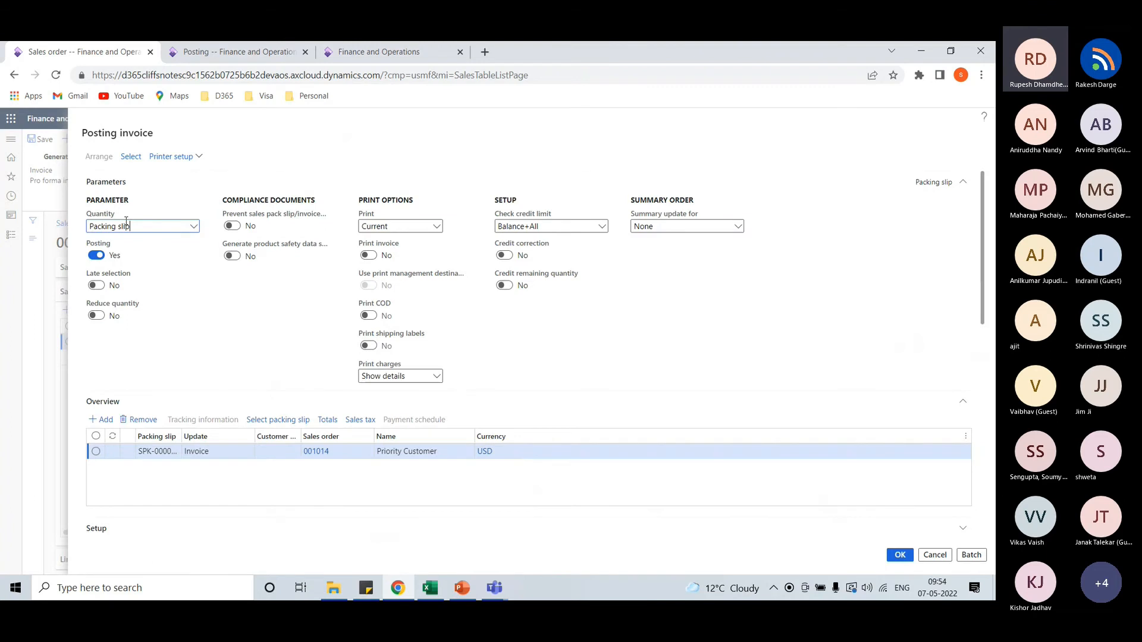
scroll(277, 391, down, 3)
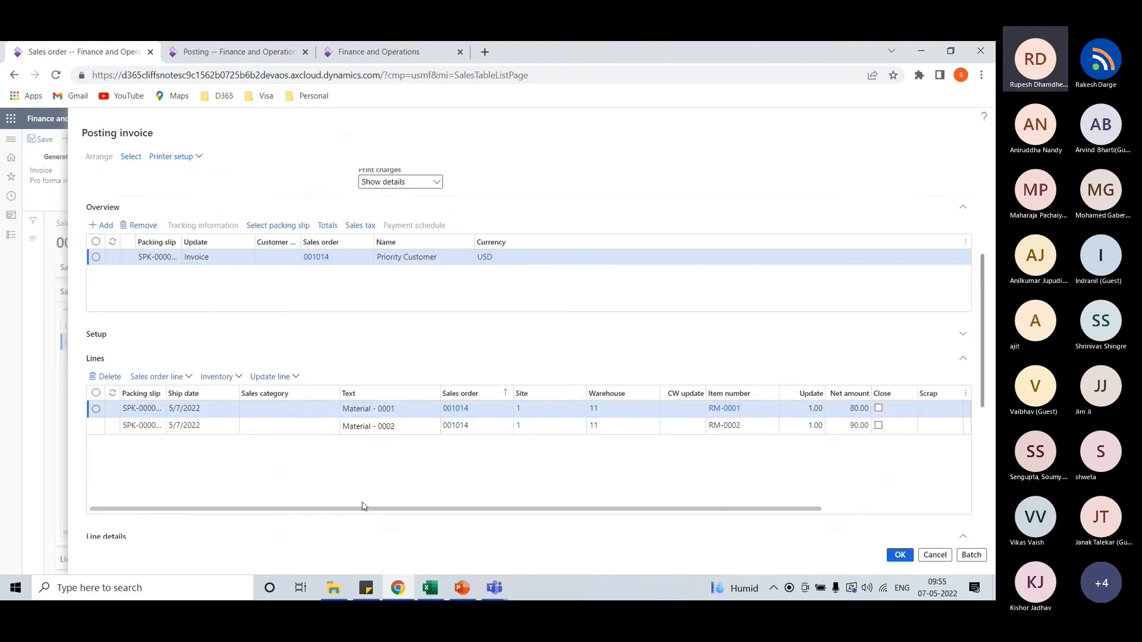
drag(365, 510, 729, 516)
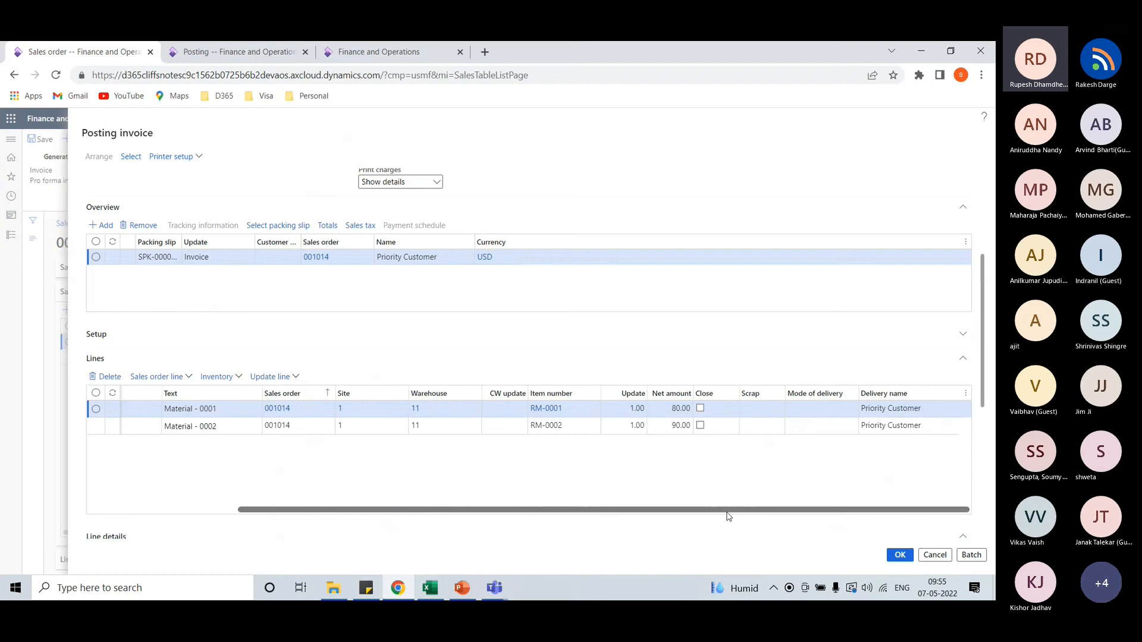
click(900, 555)
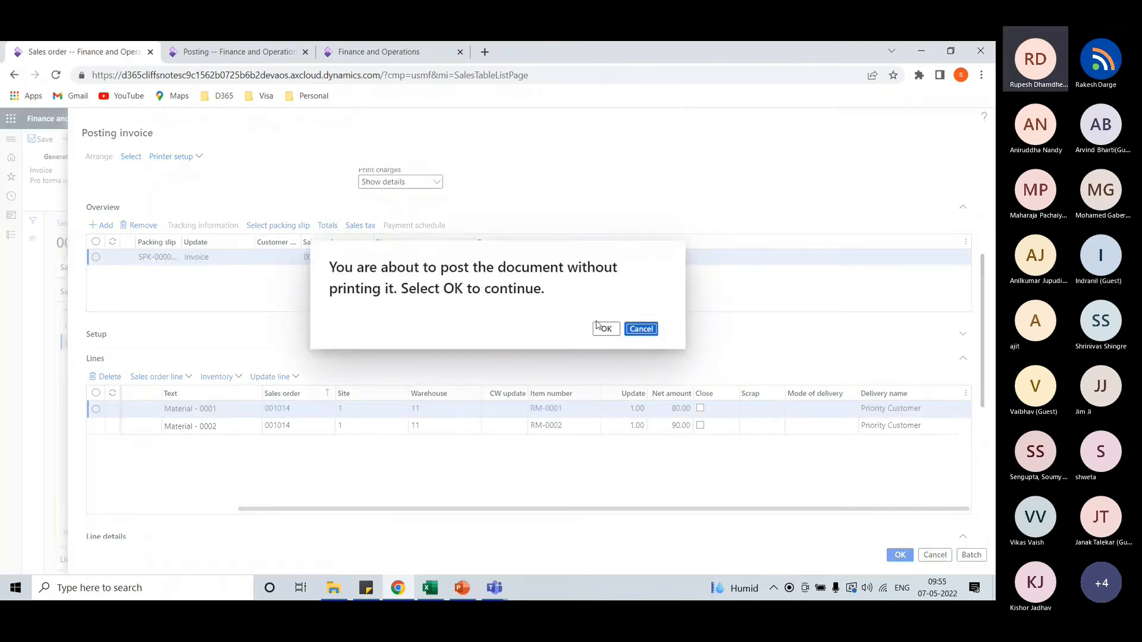
click(599, 327)
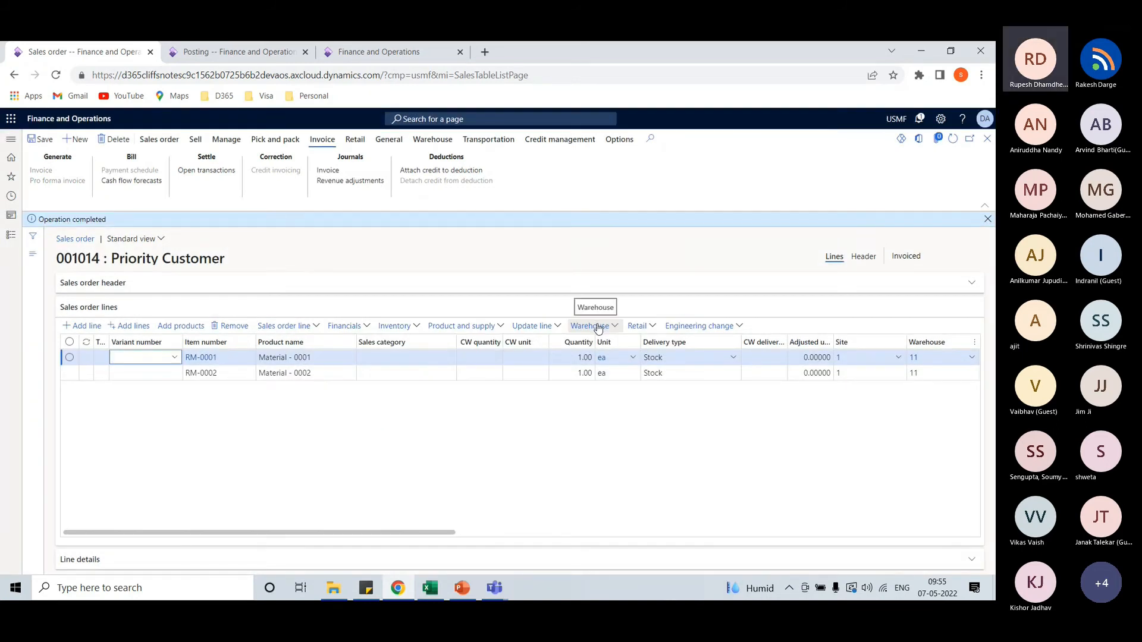
Open the voucher transactions of the posted invoice from the invoice journal and examine their accounts, amounts and posting types
click(326, 170)
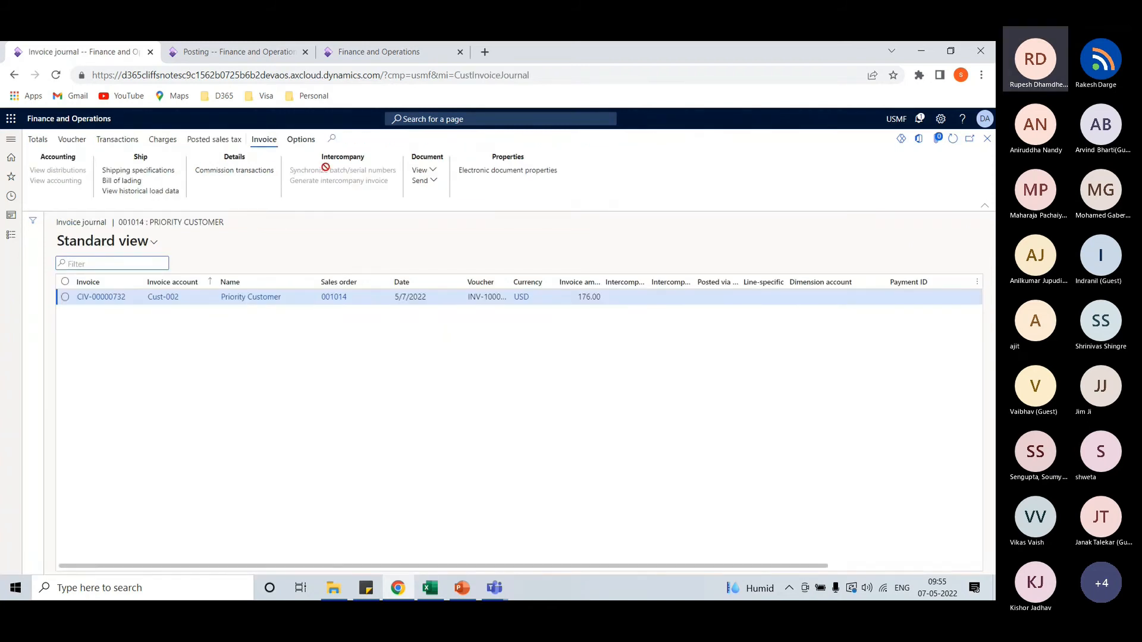
click(82, 141)
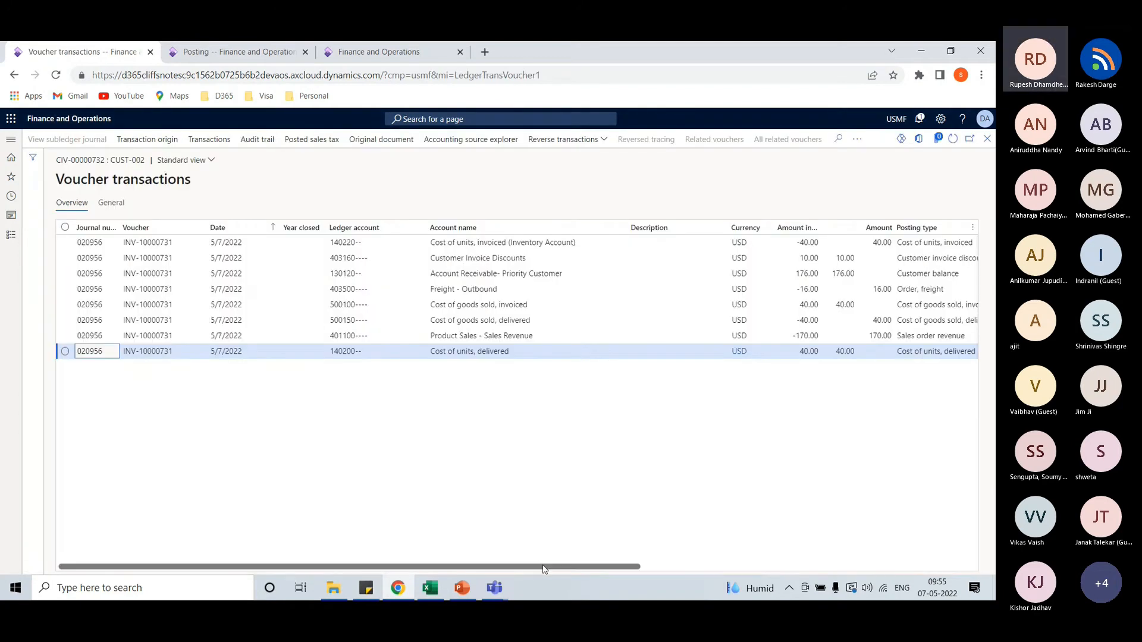
drag(543, 569, 664, 568)
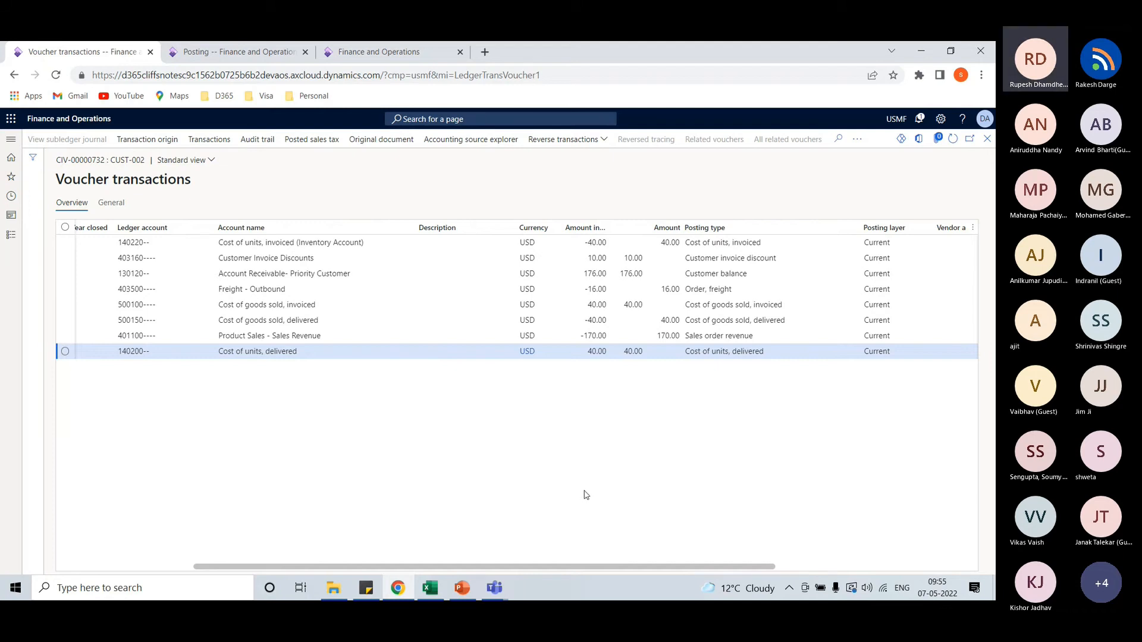
Switch to the Accounting Scenarios workbook in Excel, open Use Case 3 and review its expected sales invoice accounting entry
key(alt+Tab)
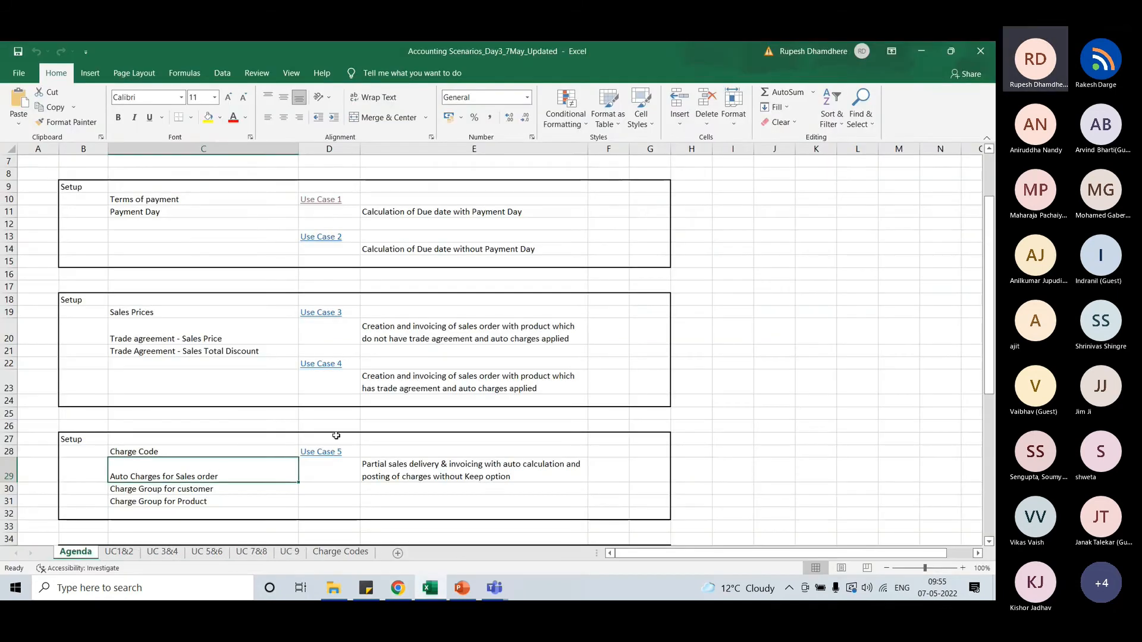
click(315, 312)
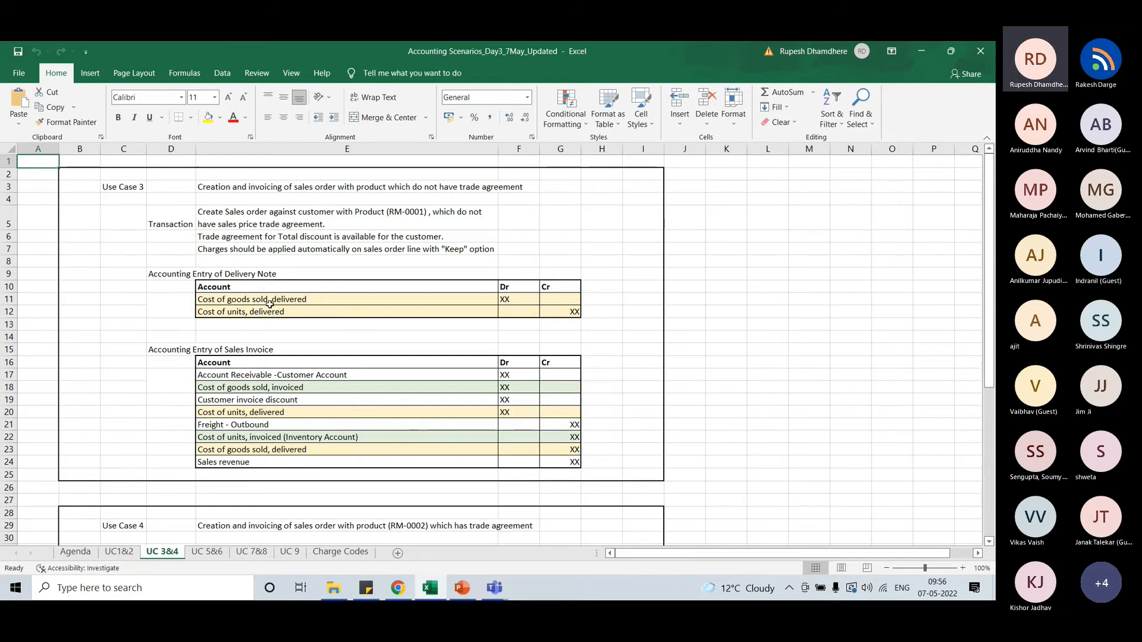
click(299, 400)
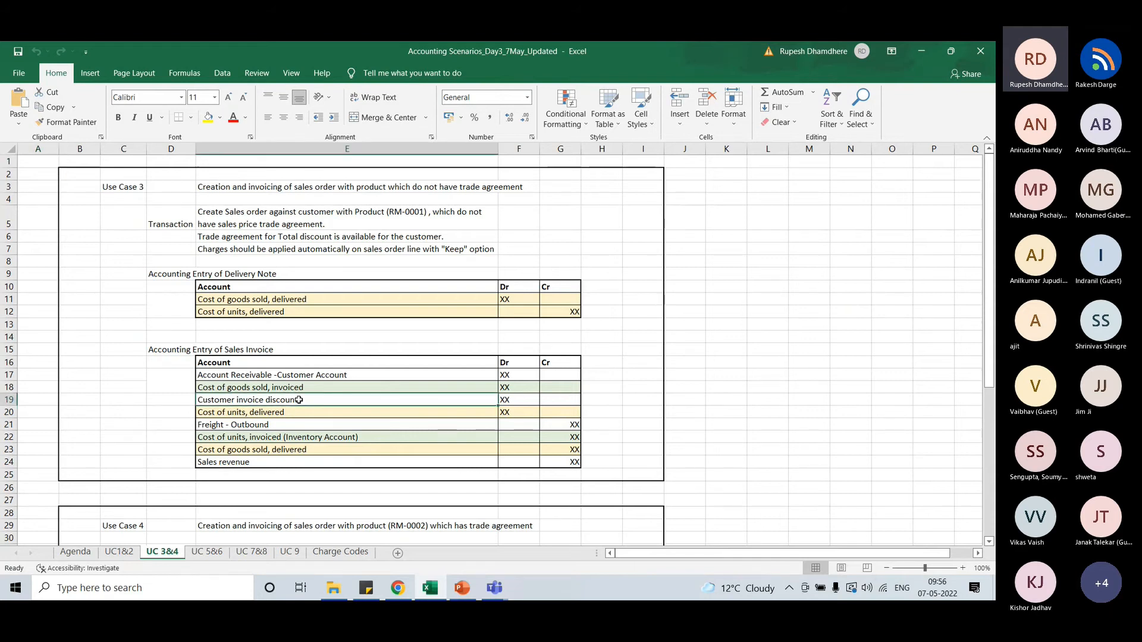
click(285, 423)
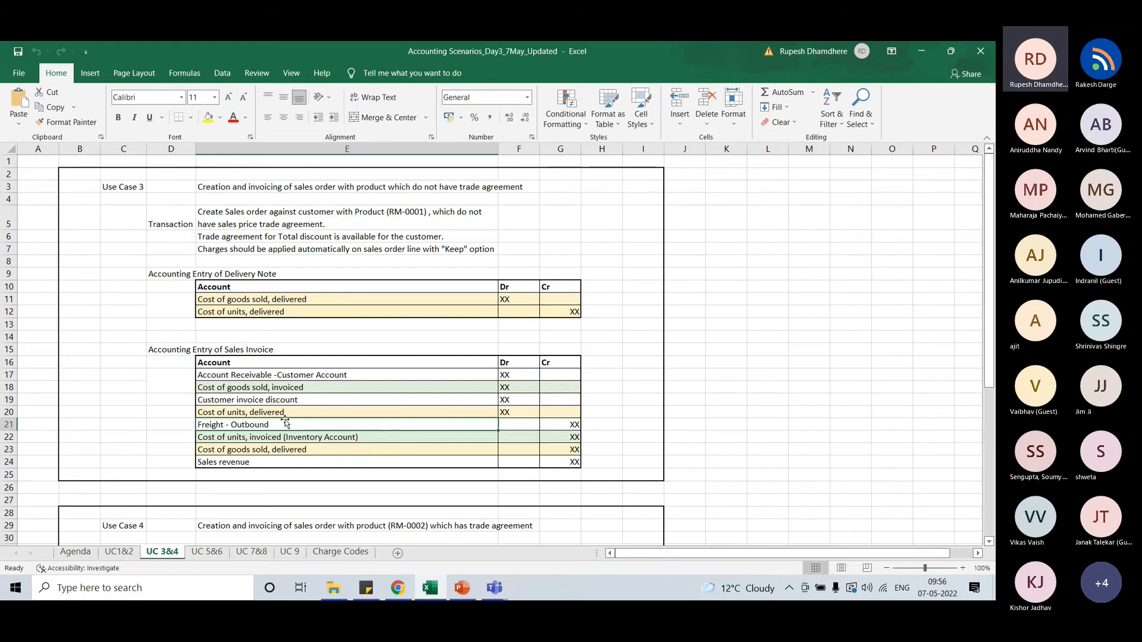
click(310, 377)
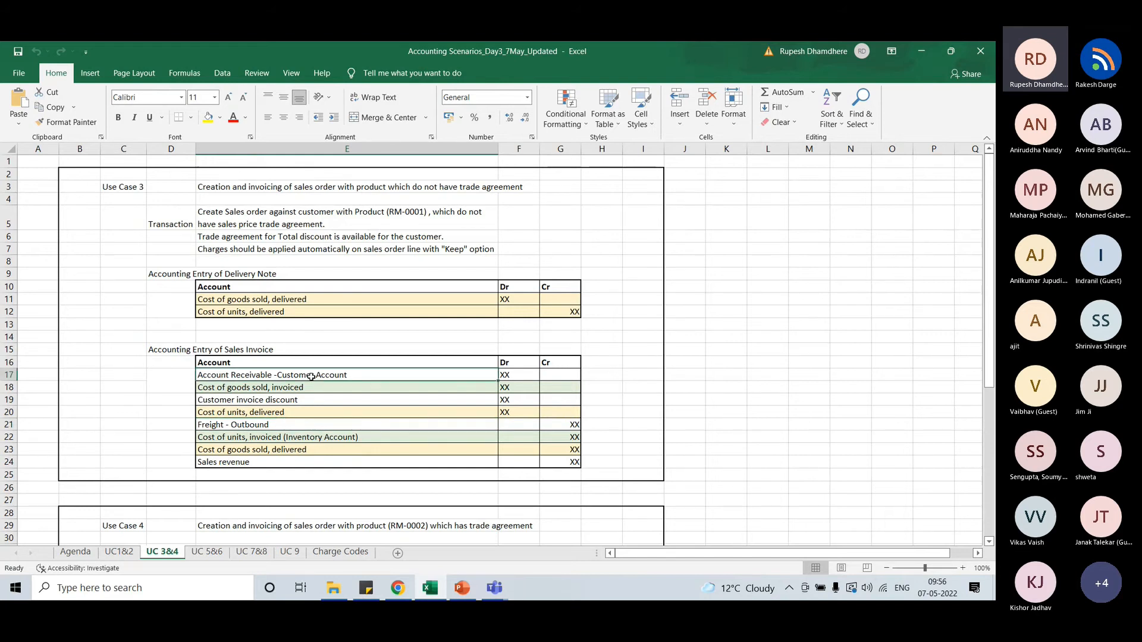
Return to the invoice voucher in Chrome and examine the posting types and amounts of the discount, customer balance and freight lines
click(399, 591)
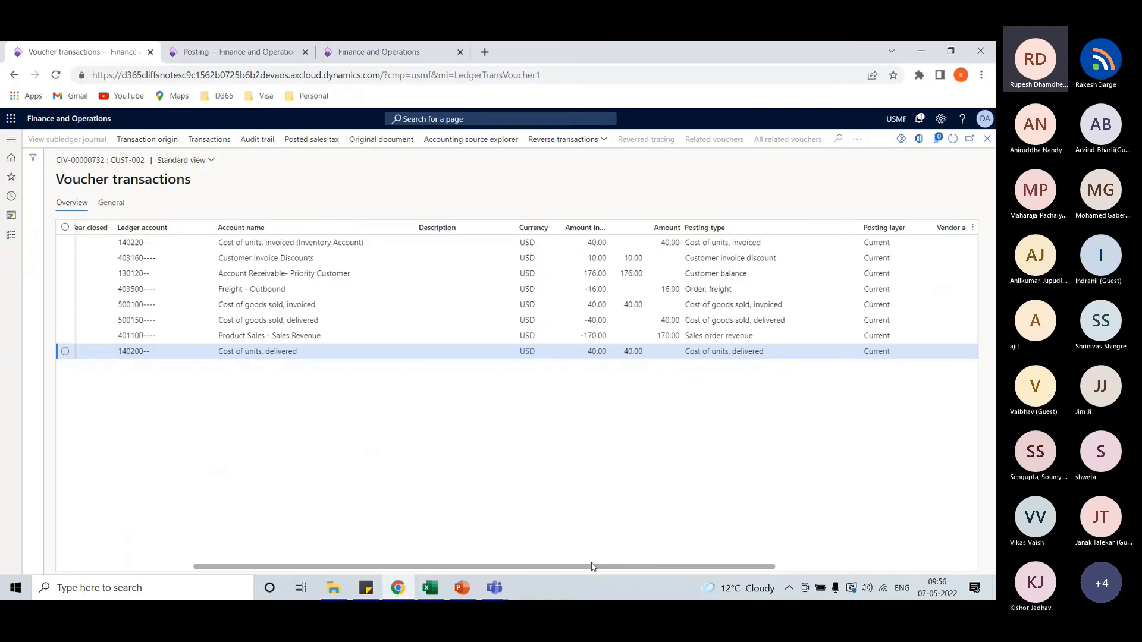
drag(593, 570, 599, 569)
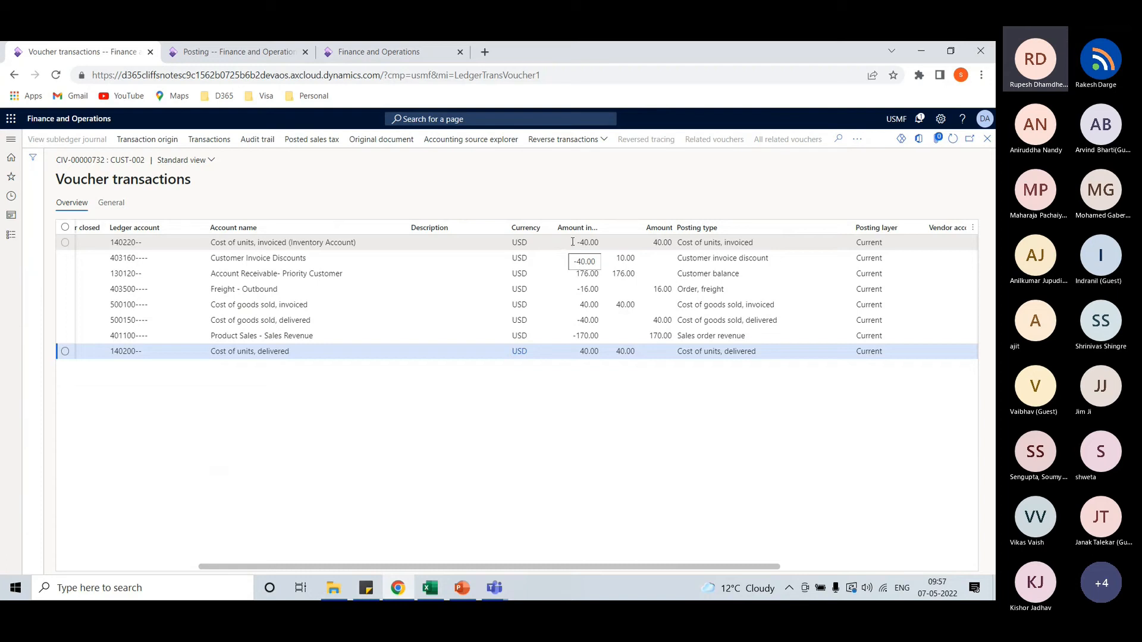
click(714, 260)
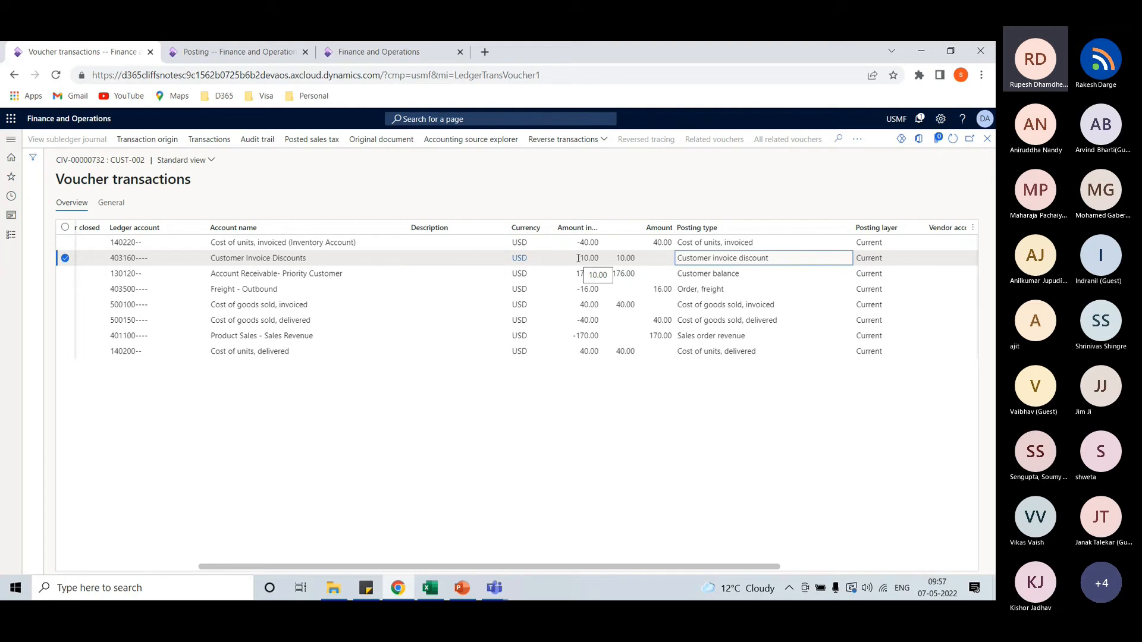
click(702, 275)
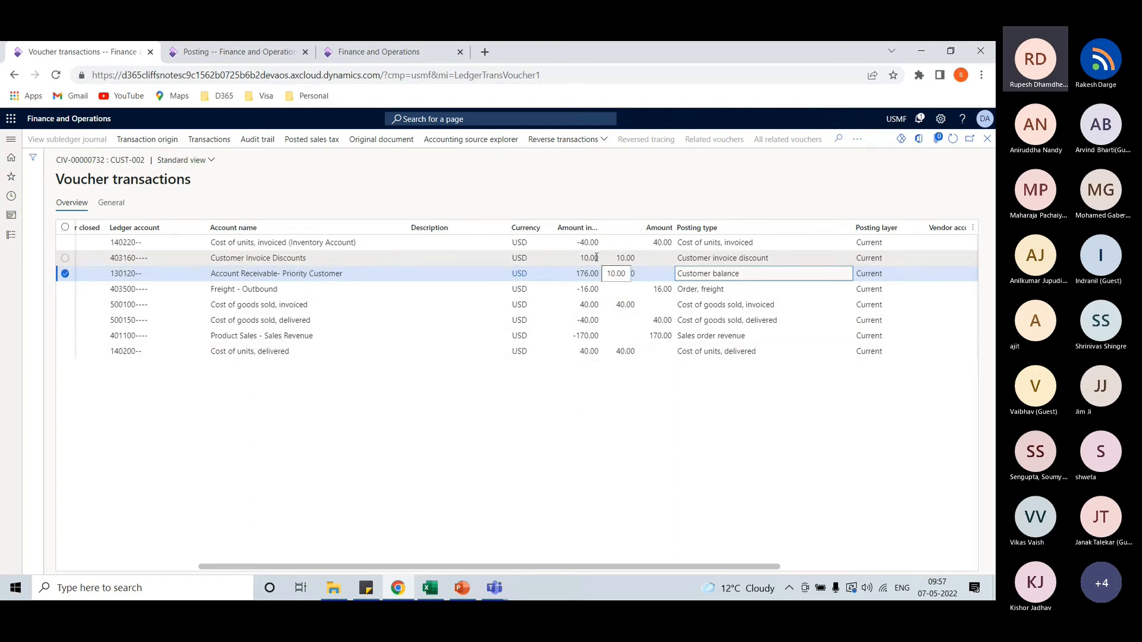
click(703, 291)
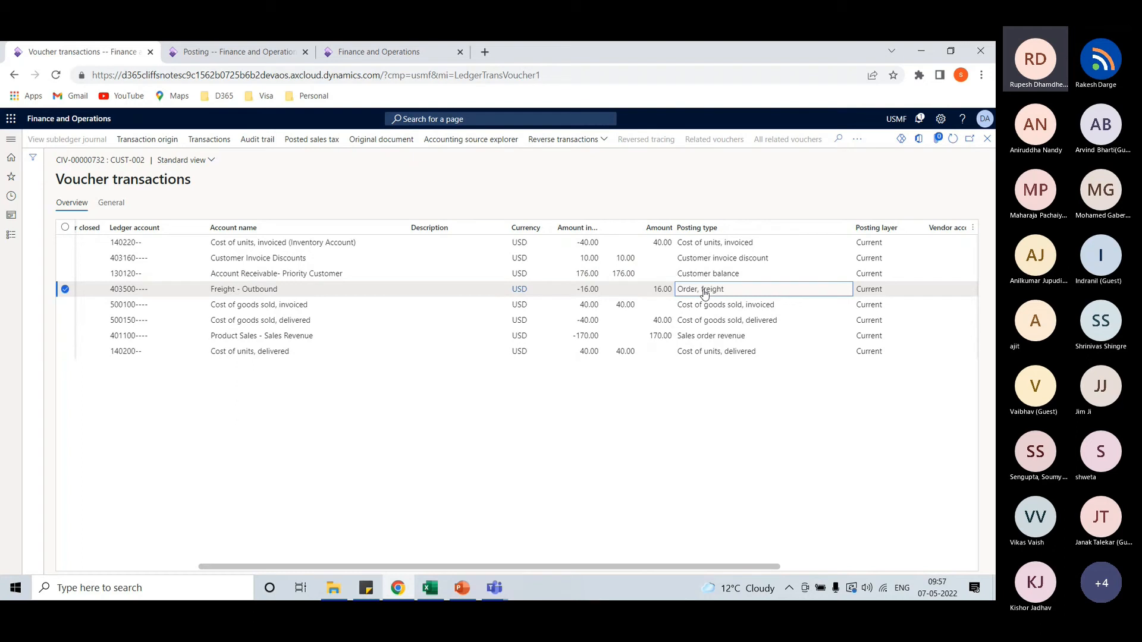
click(586, 274)
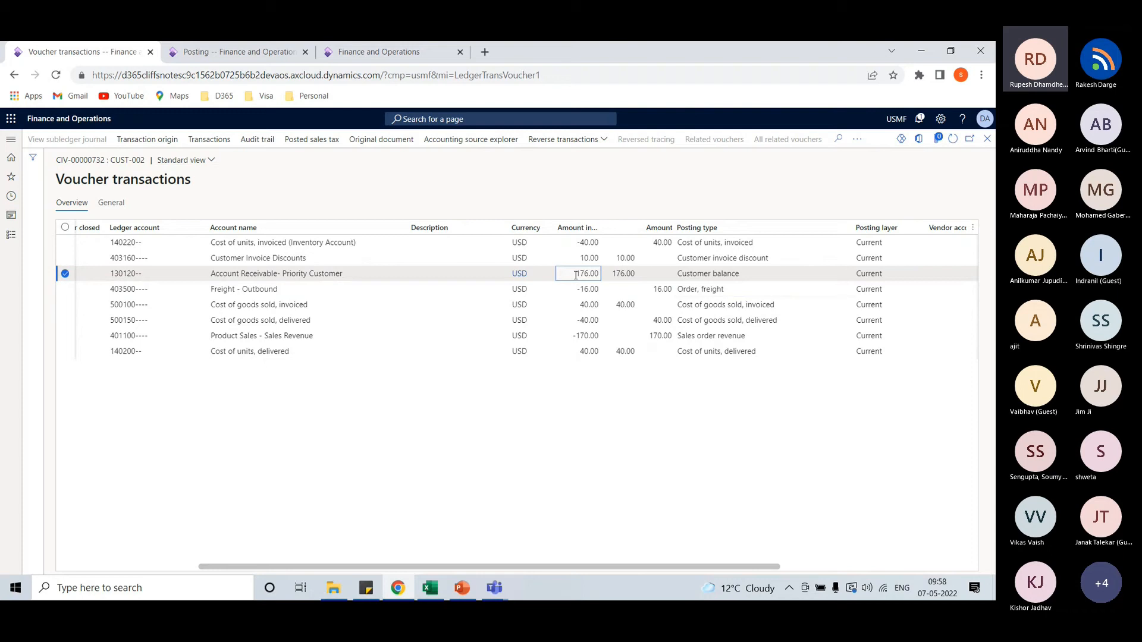
click(589, 289)
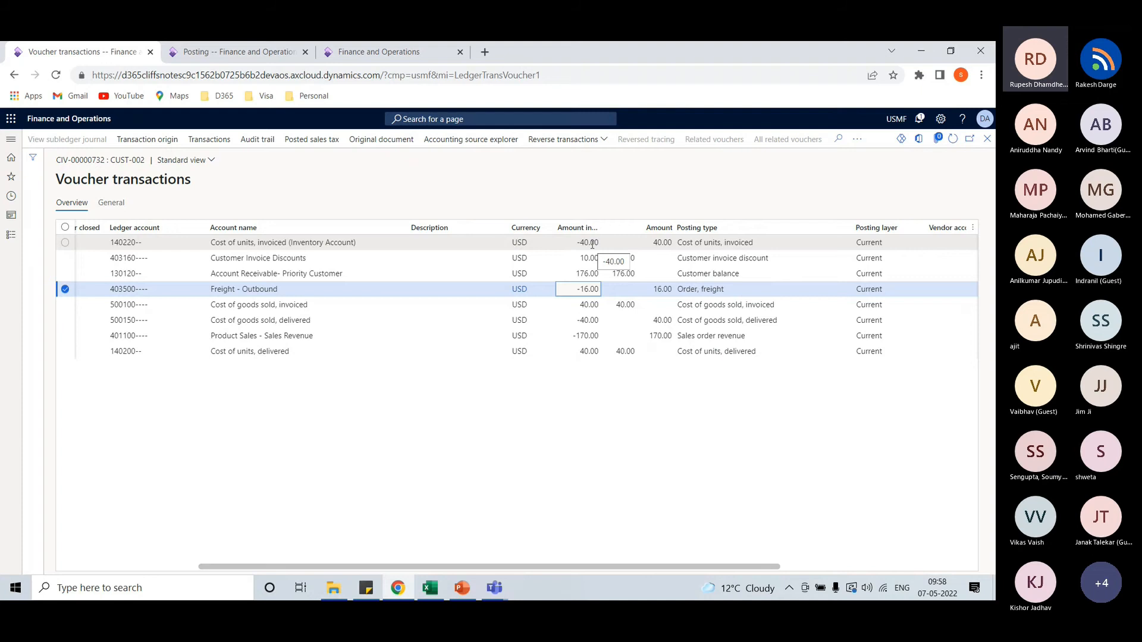
Compare the voucher's sales revenue line with the main accounts in the sales order posting setup for invoiced costs and revenue
click(587, 336)
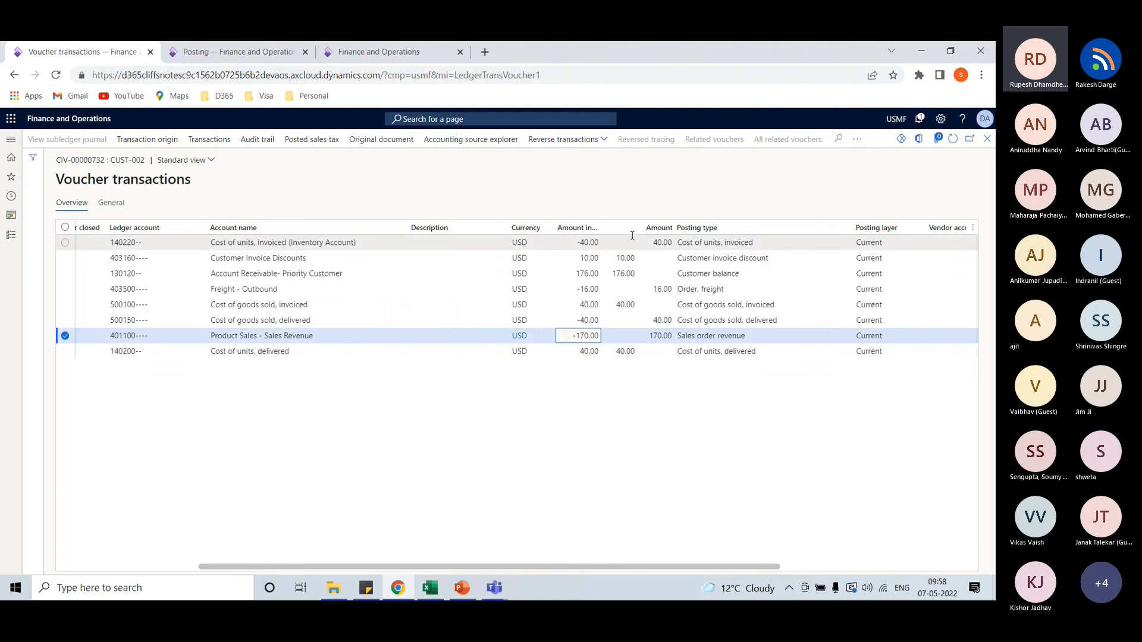
click(281, 53)
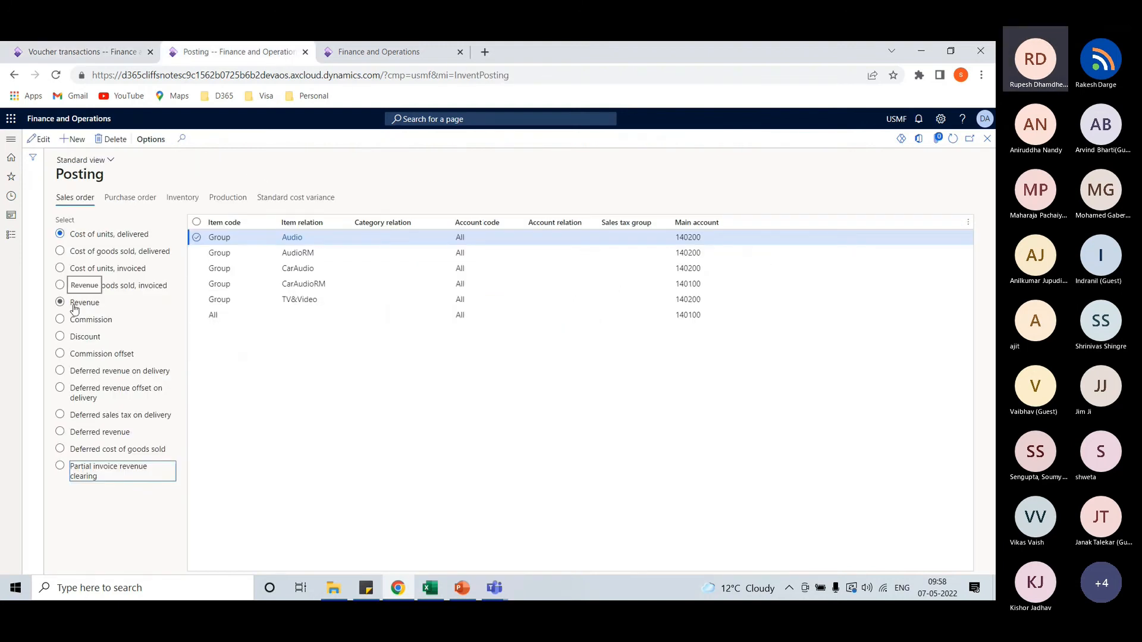
click(103, 269)
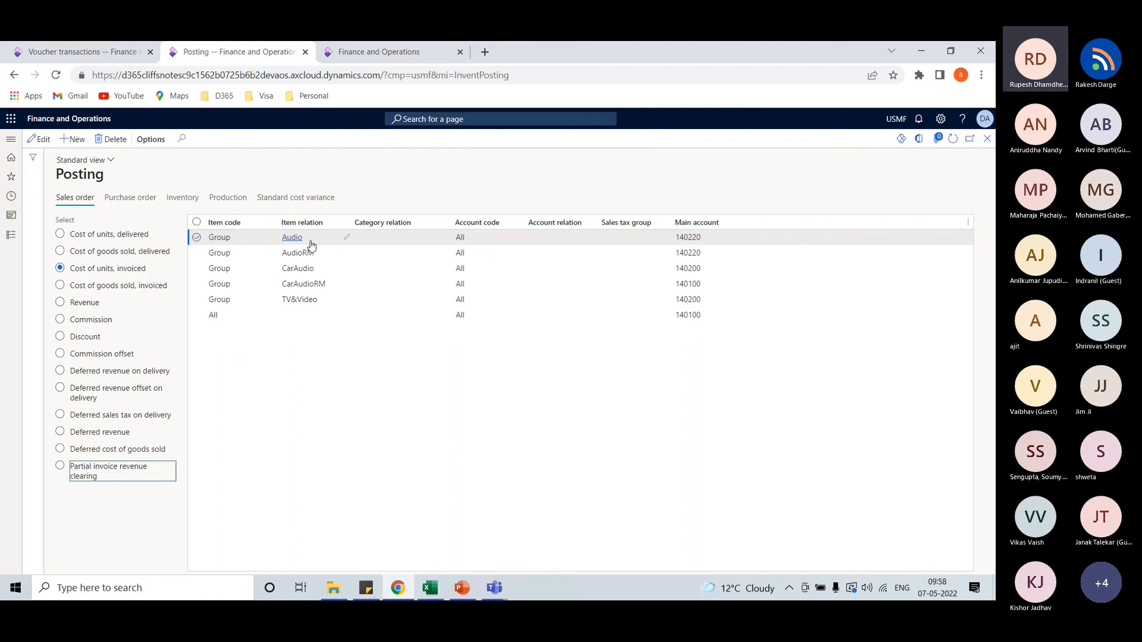
click(60, 286)
click(85, 304)
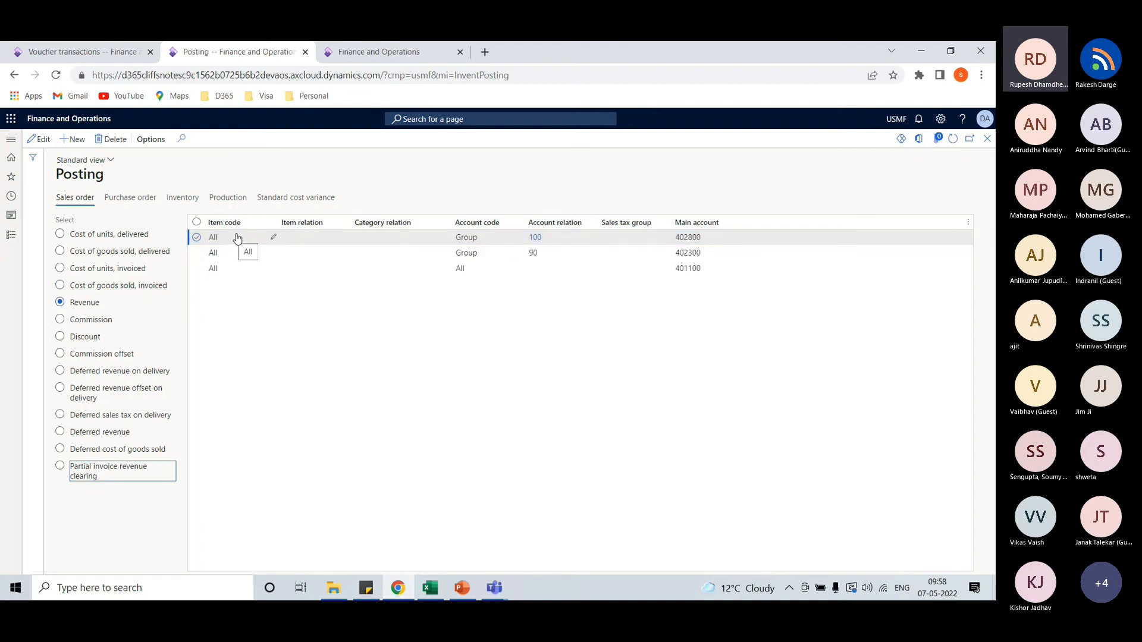
click(85, 54)
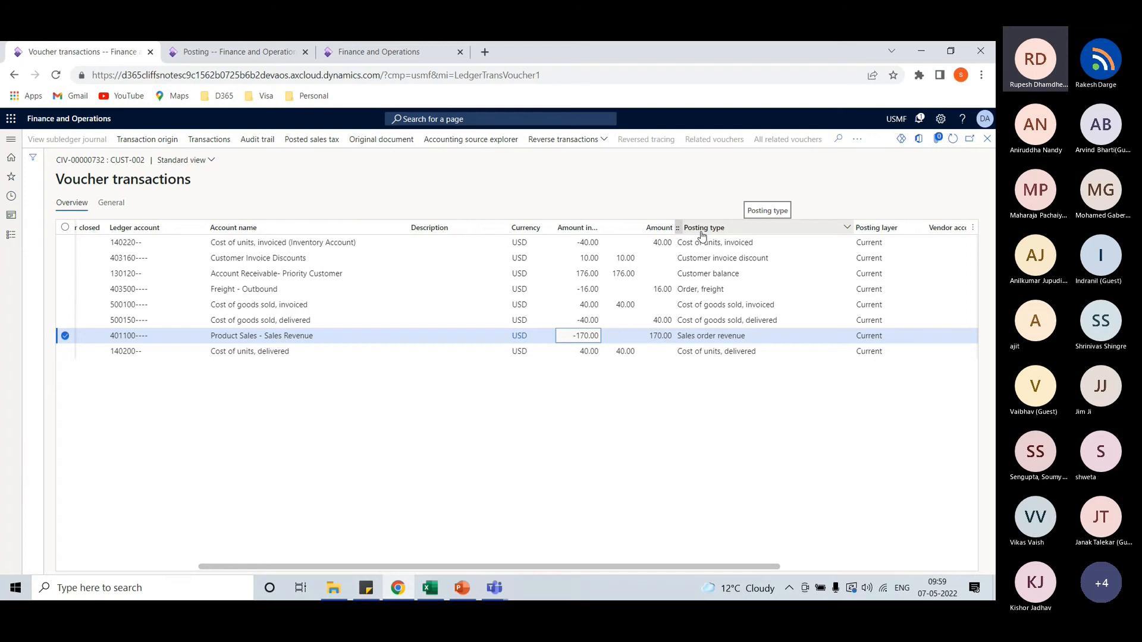
Close the voucher and invoice journal, and review the Use Case 5 description in the Accounting Scenarios workbook's Agenda sheet in Excel
click(987, 138)
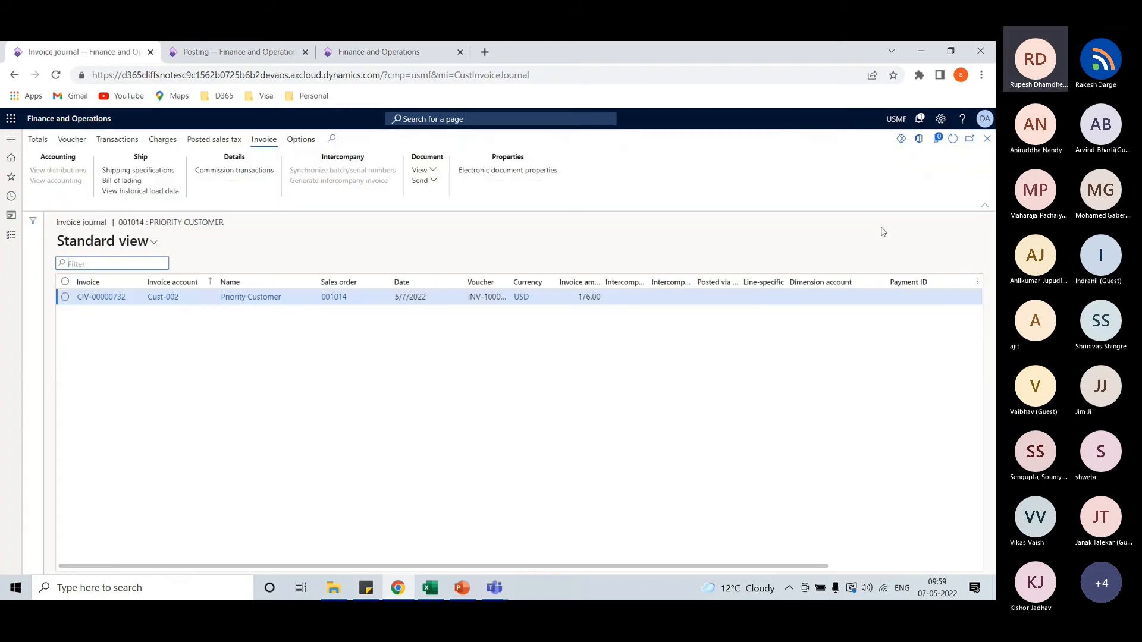
click(987, 139)
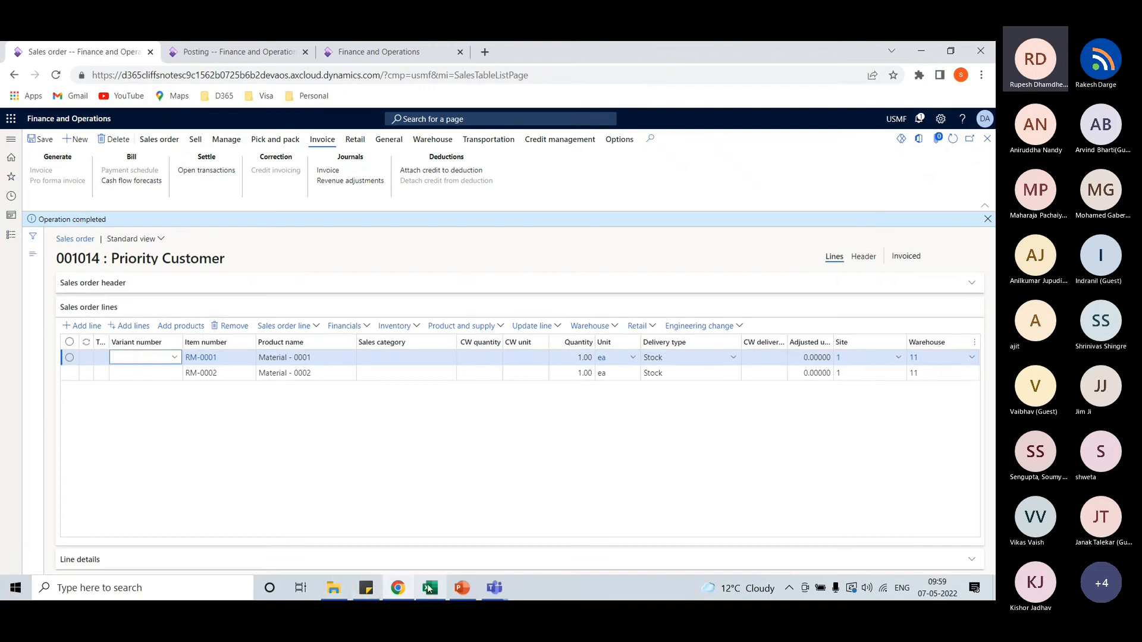
click(430, 588)
click(76, 552)
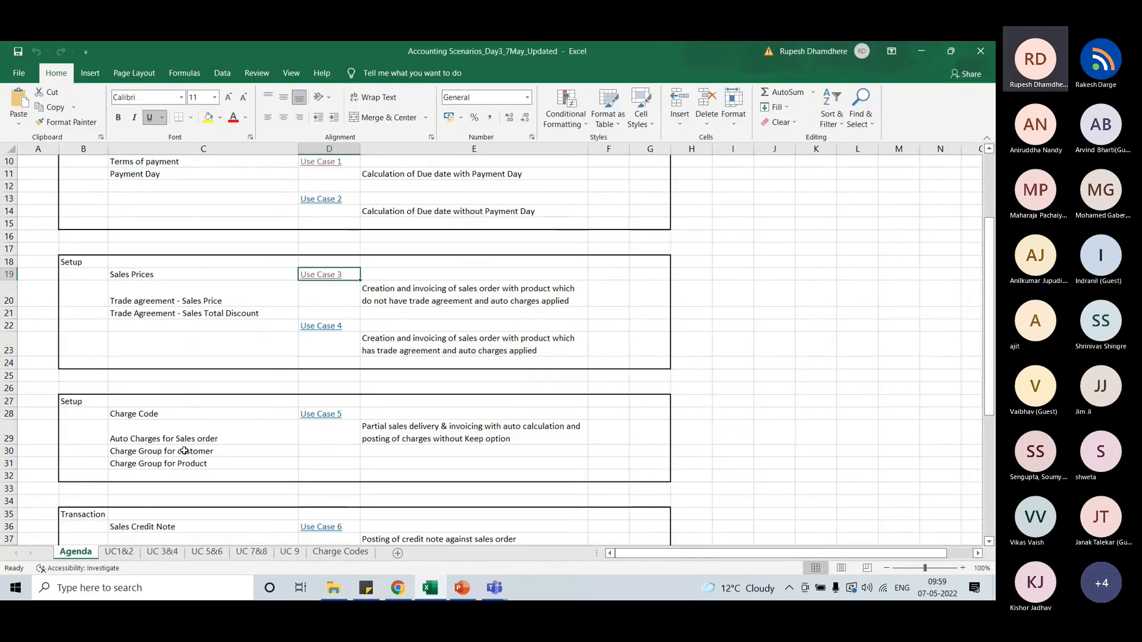
scroll(184, 451, down, 2)
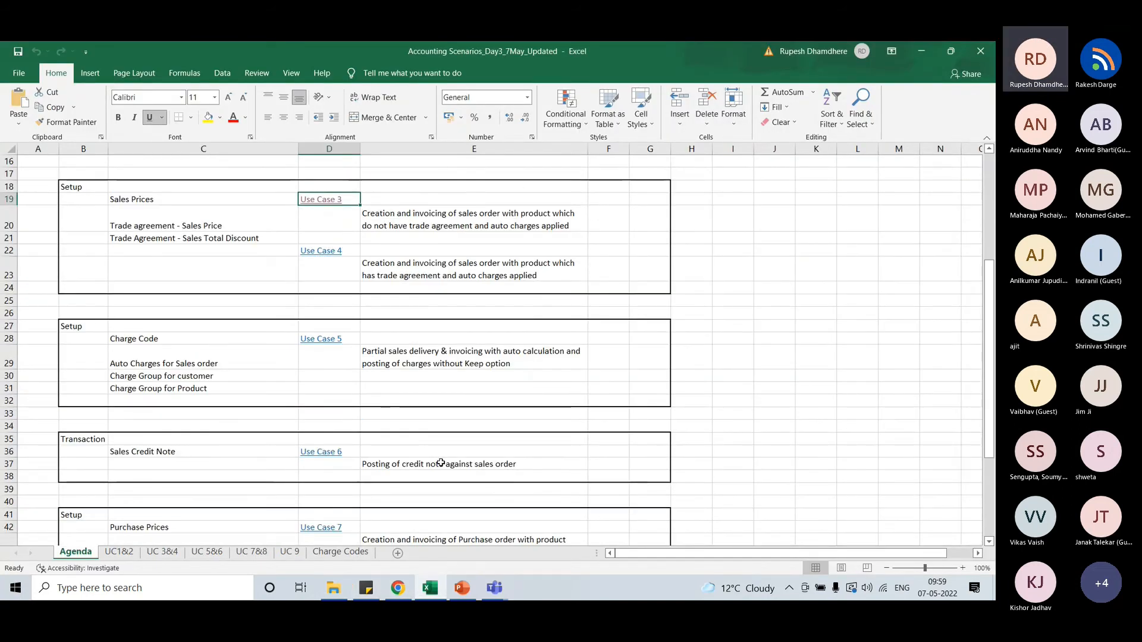
click(428, 358)
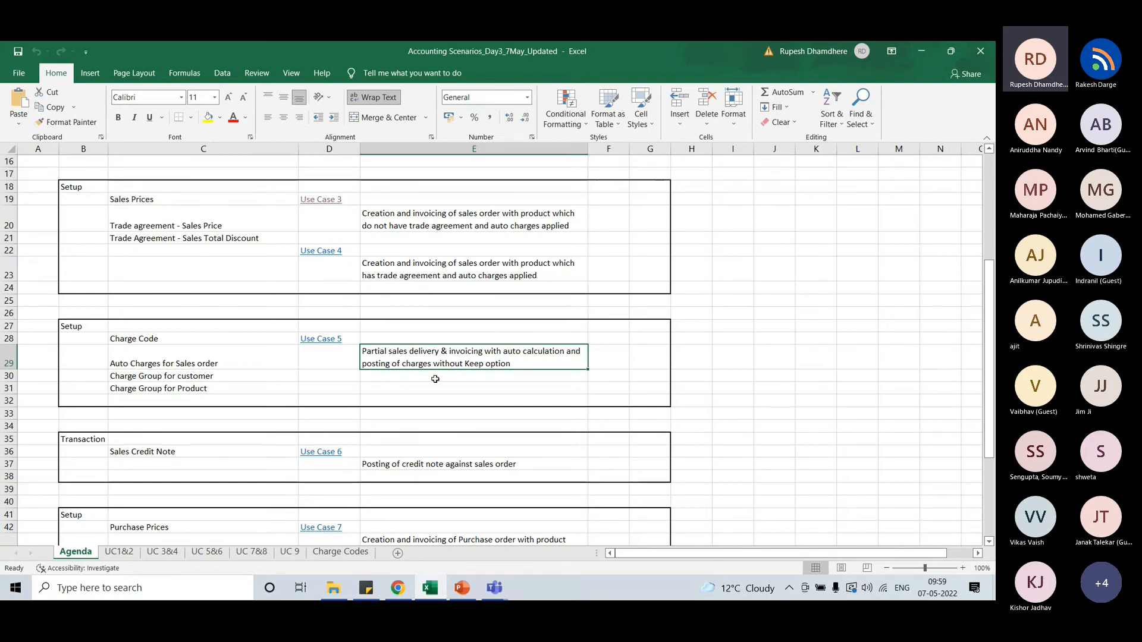
Return to Chrome and review the line-level freight auto charges and their Keep option in the Accounts receivable charges setup
click(398, 588)
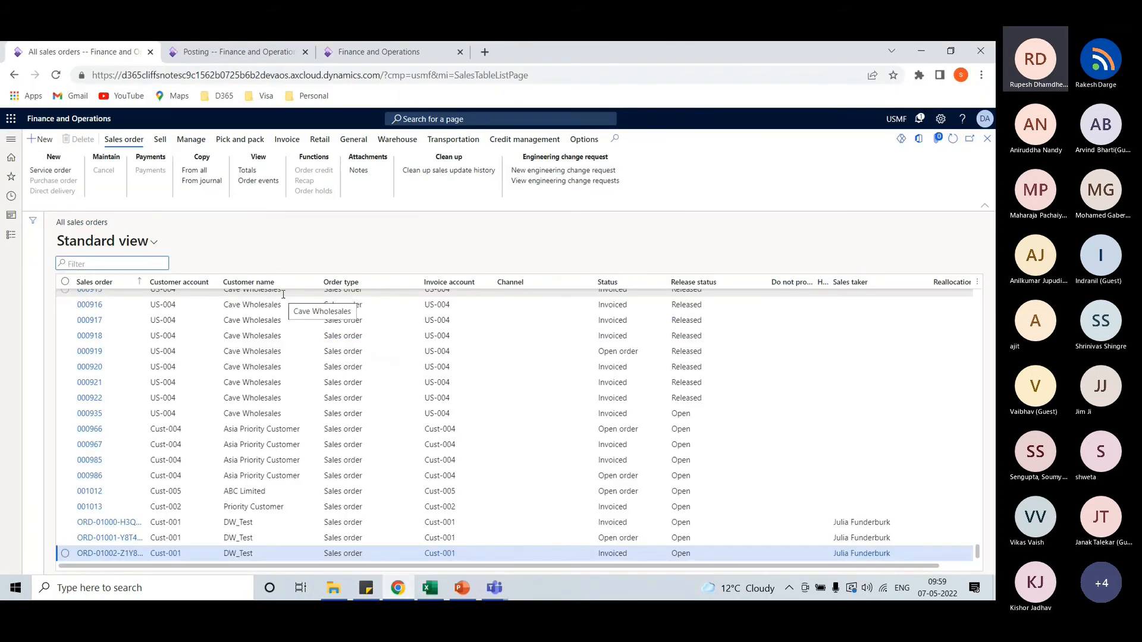
key(Escape)
click(14, 237)
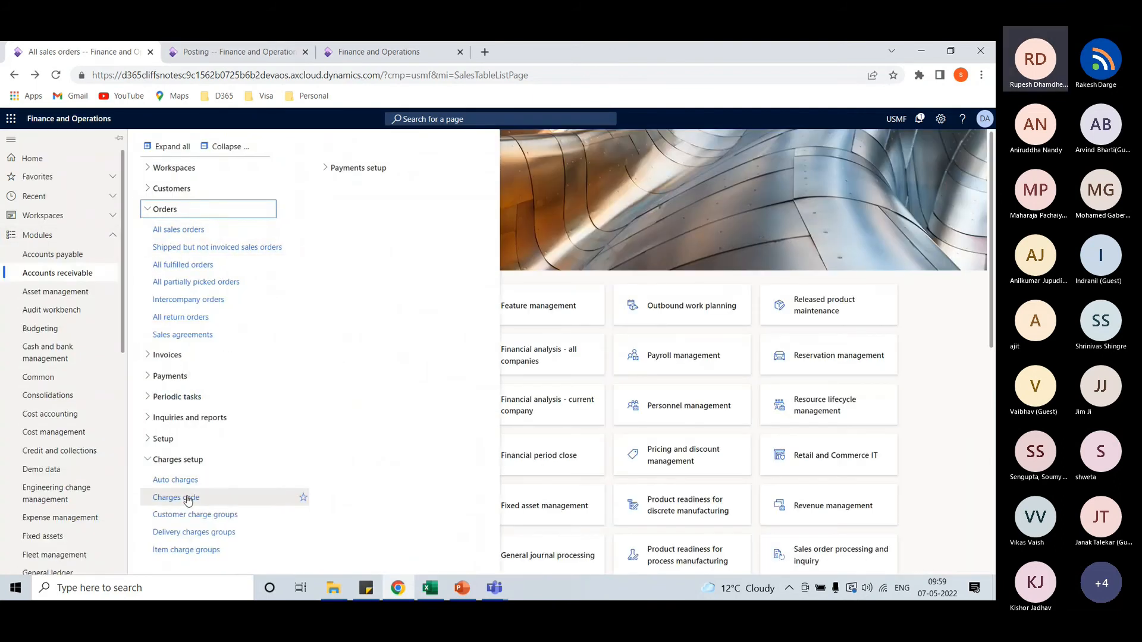
click(175, 481)
click(127, 196)
click(97, 223)
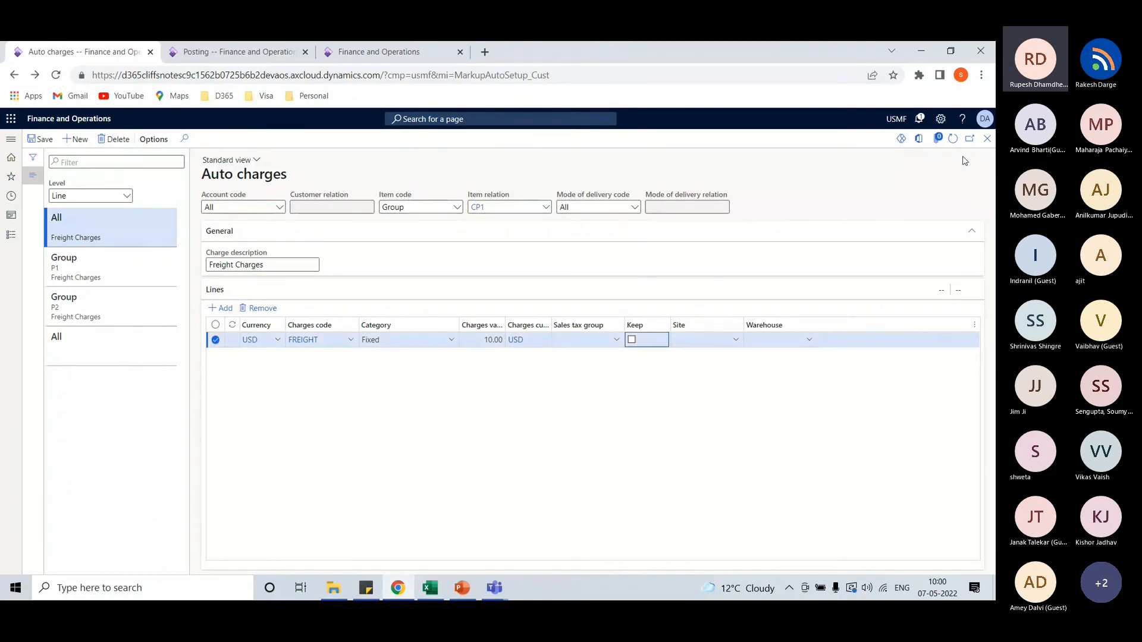
click(987, 138)
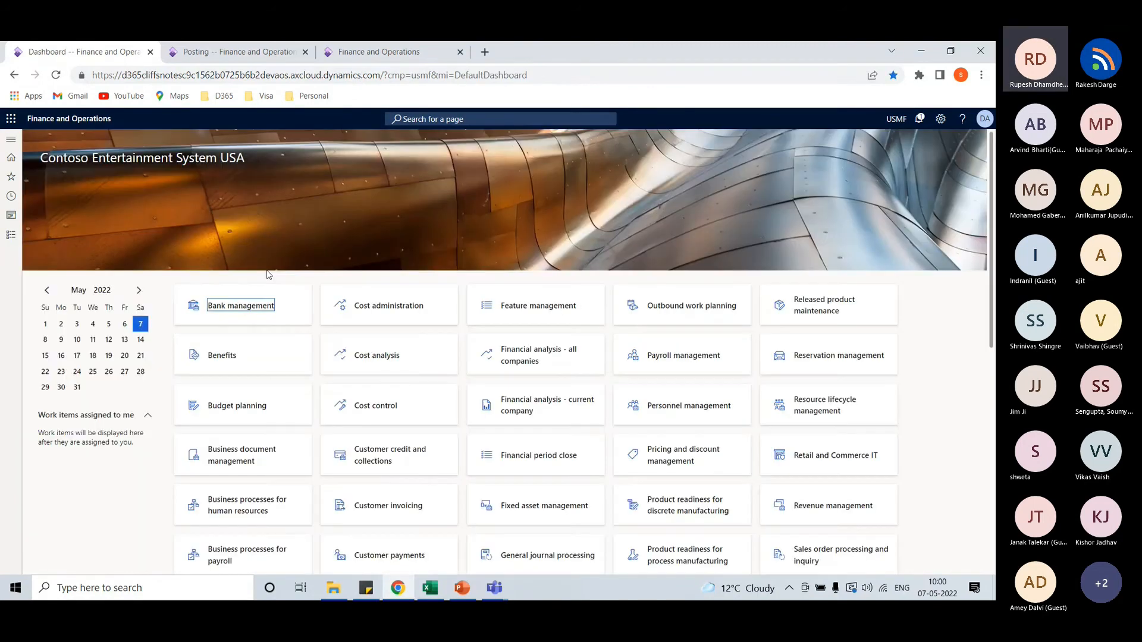
Create a new sales order for Priority Customer, account Cust-002
click(11, 234)
click(180, 229)
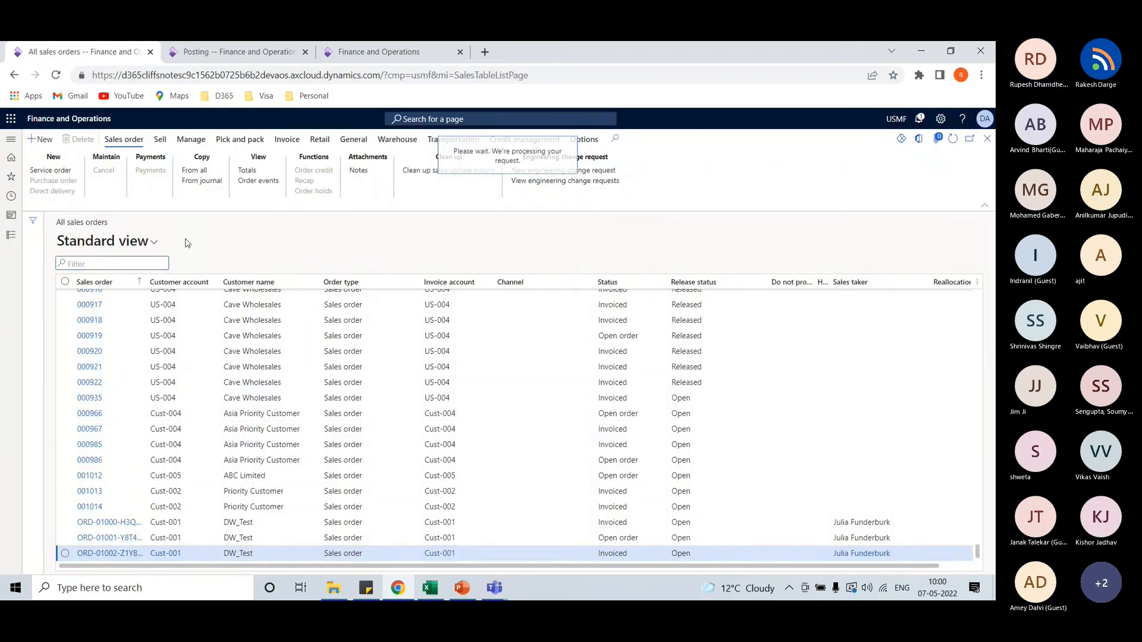
key(alt+n)
text(pri)
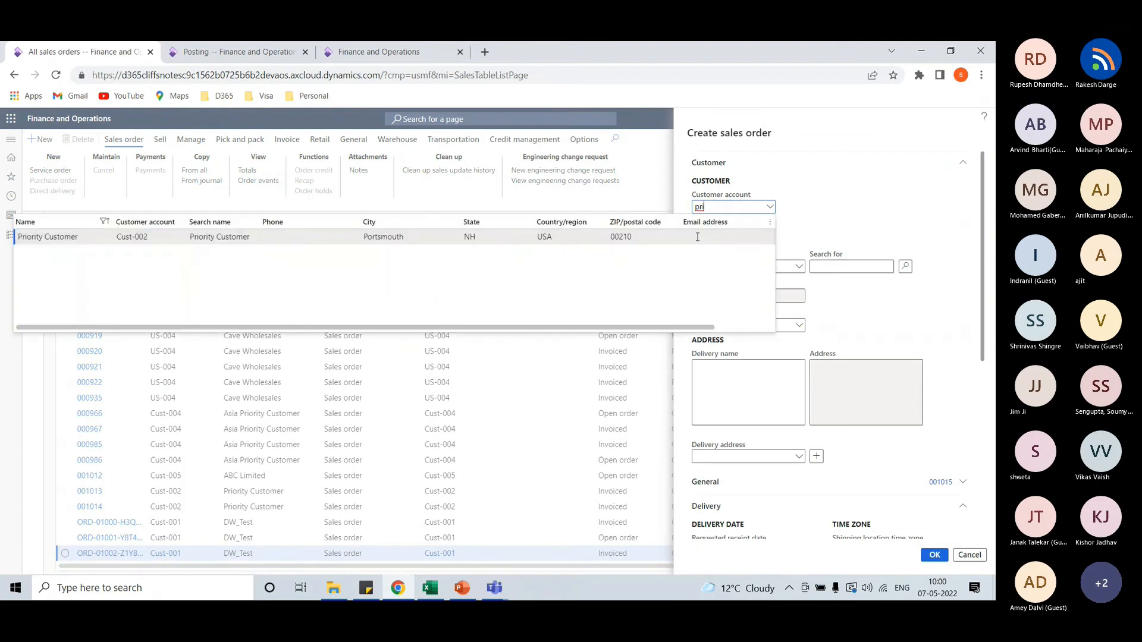
click(697, 237)
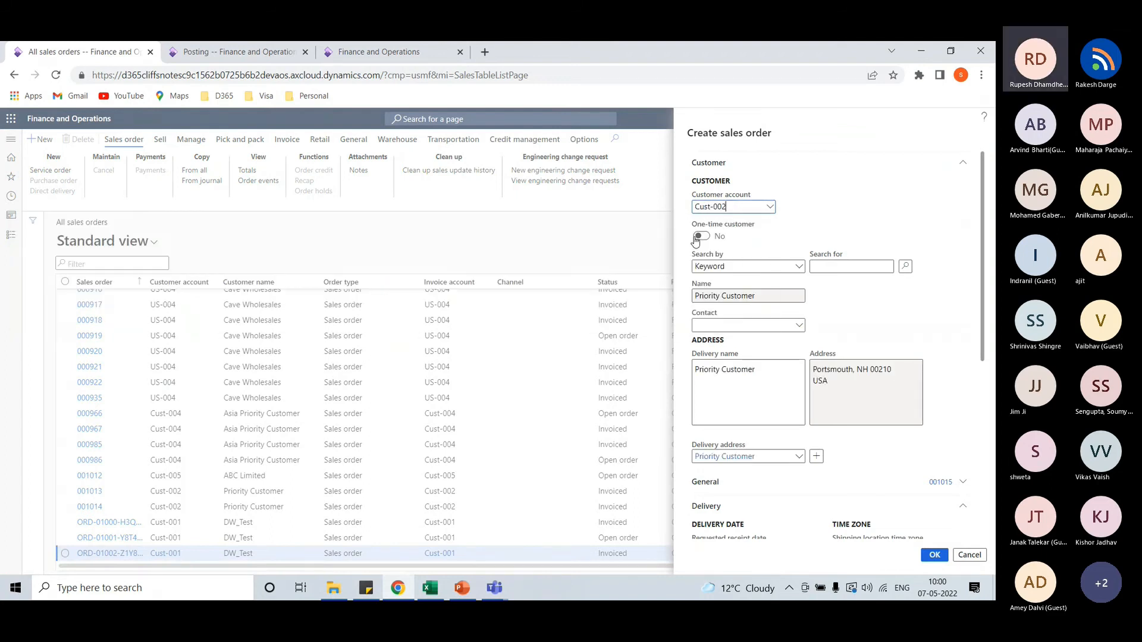
scroll(842, 409, down, 5)
click(934, 555)
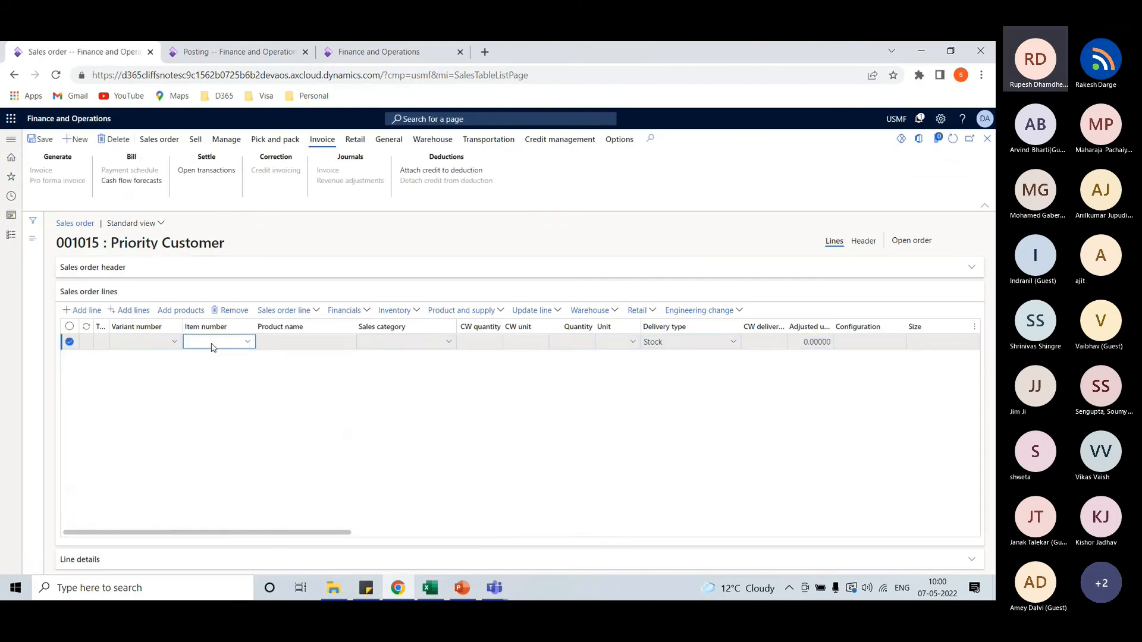
Enter item RM-0001 on the first sales order line with a quantity of 10
text(rm)
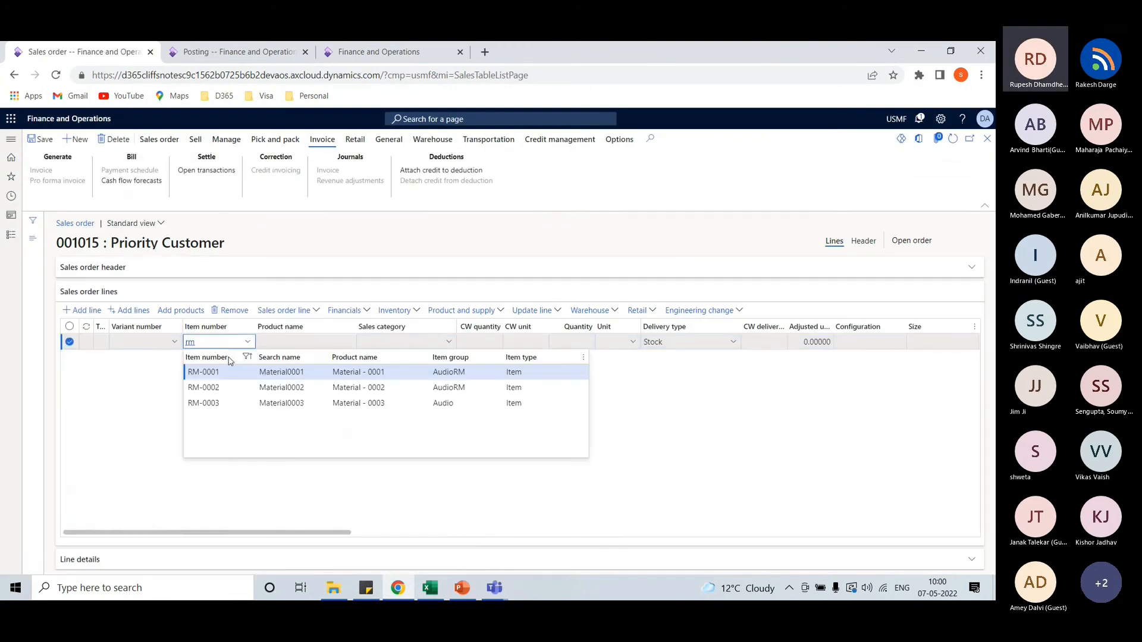
click(203, 374)
drag(383, 539, 480, 523)
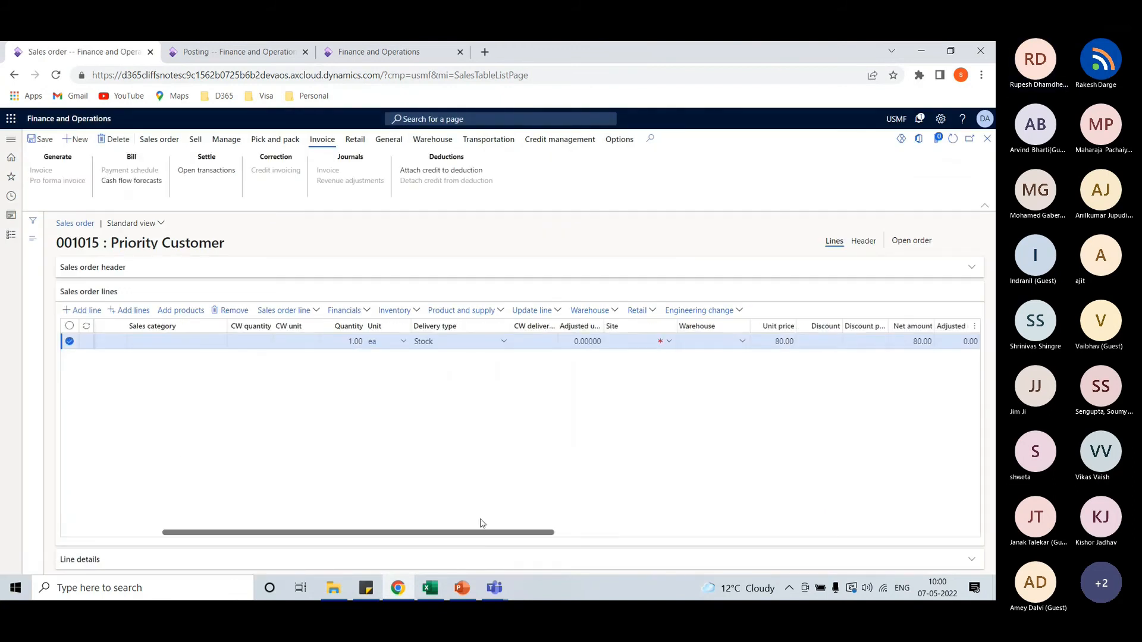
click(342, 341)
text(0)
key(Tab)
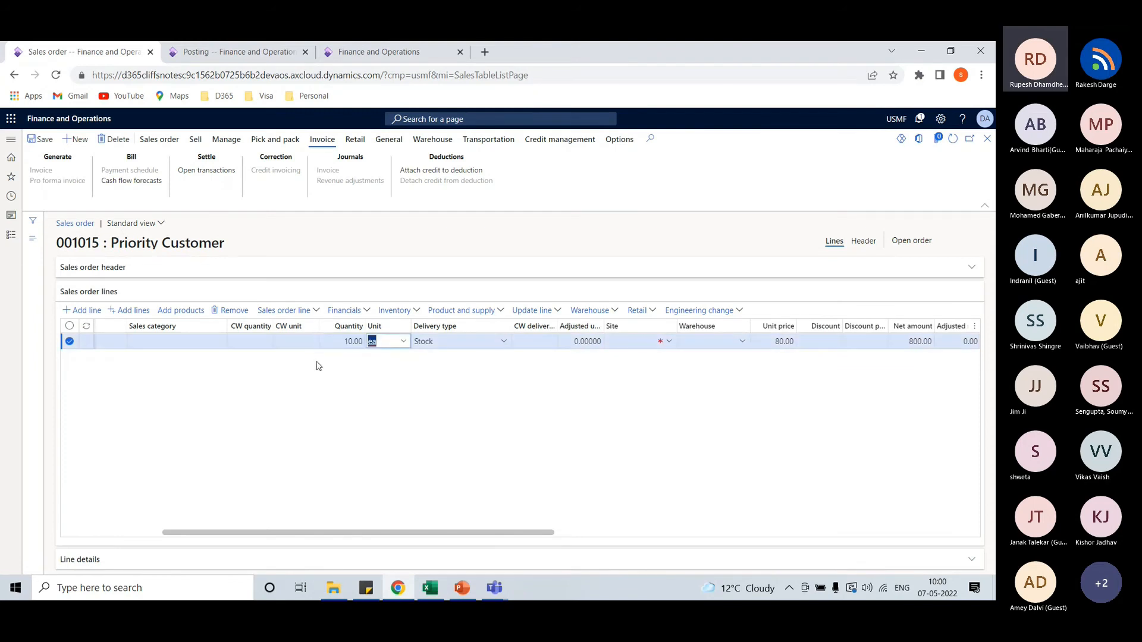
key(Tab)
key(Tab)
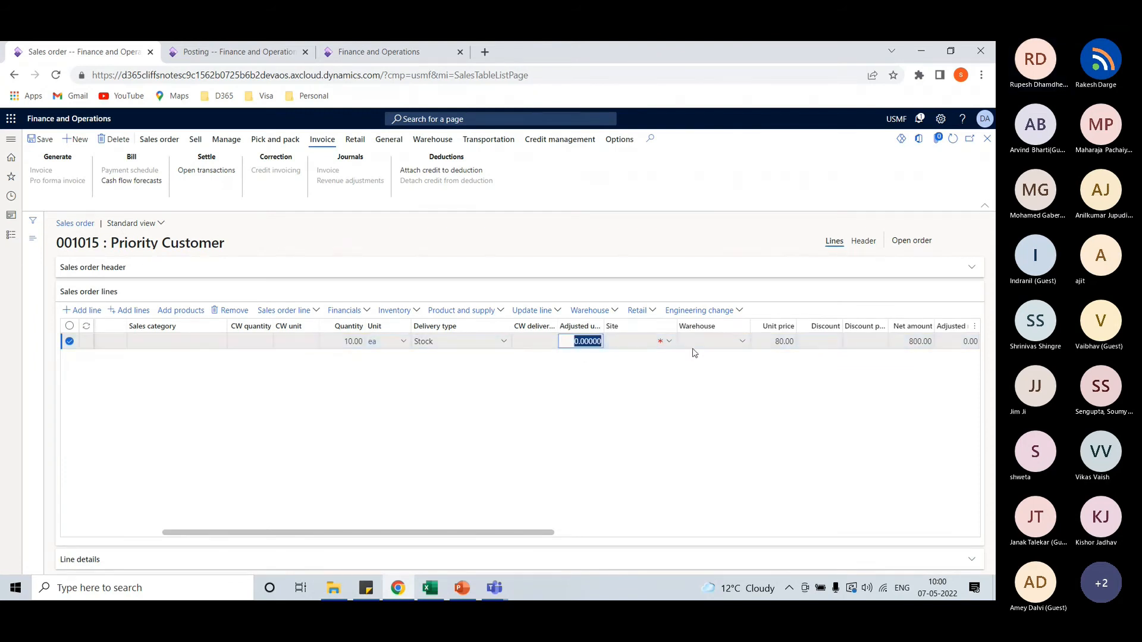
Set the RM-0001 line's site to 1 and its warehouse to 11
click(669, 342)
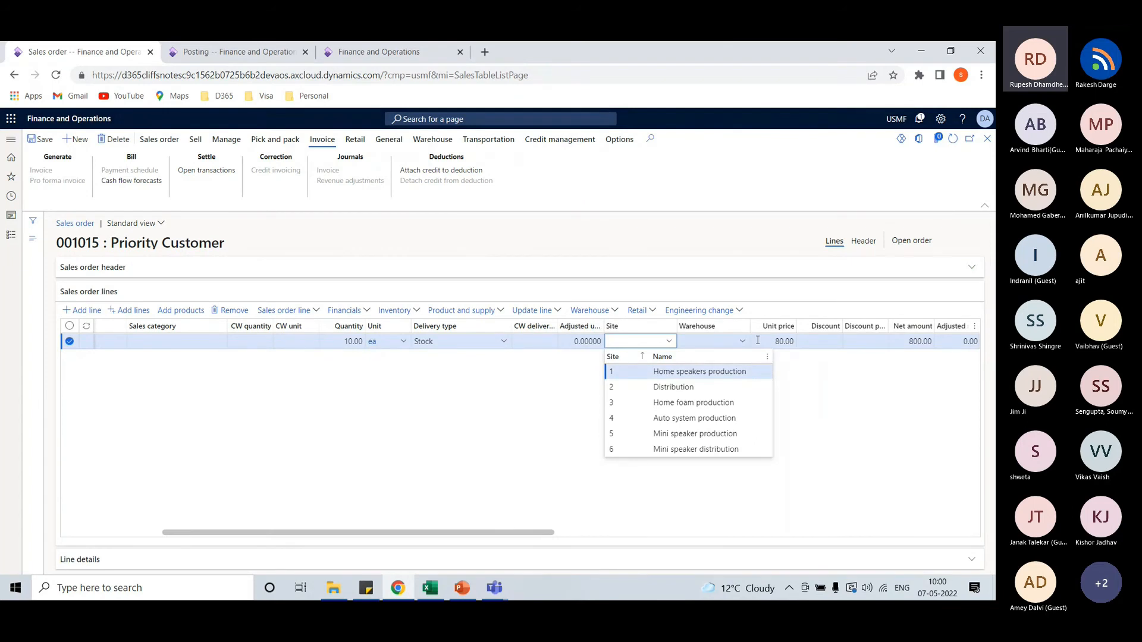
click(711, 373)
click(696, 390)
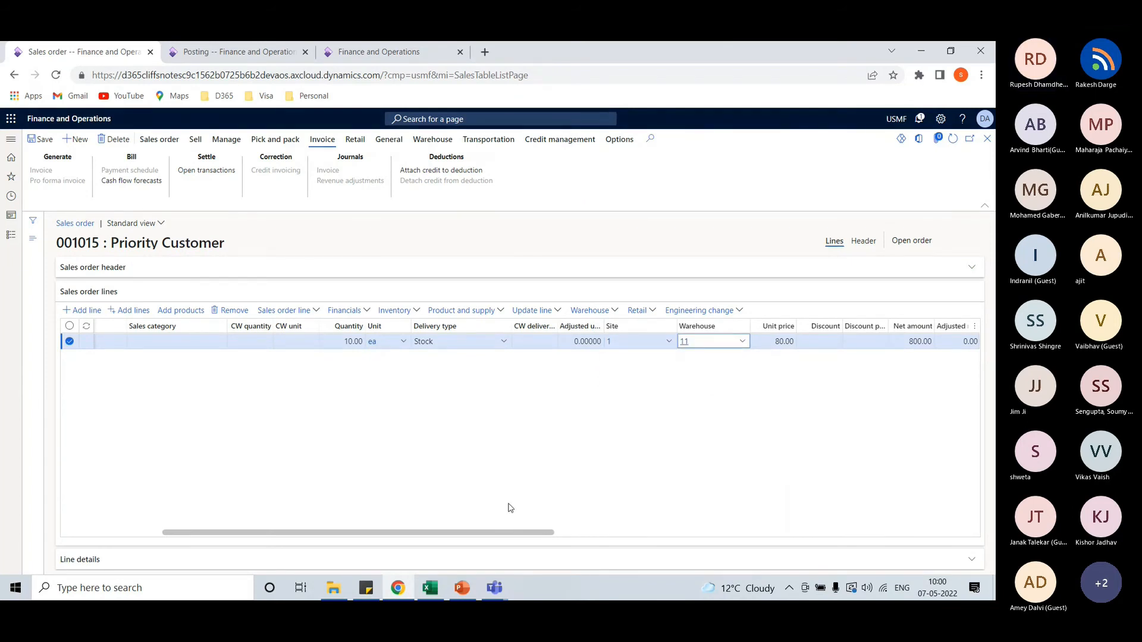
drag(501, 534, 402, 534)
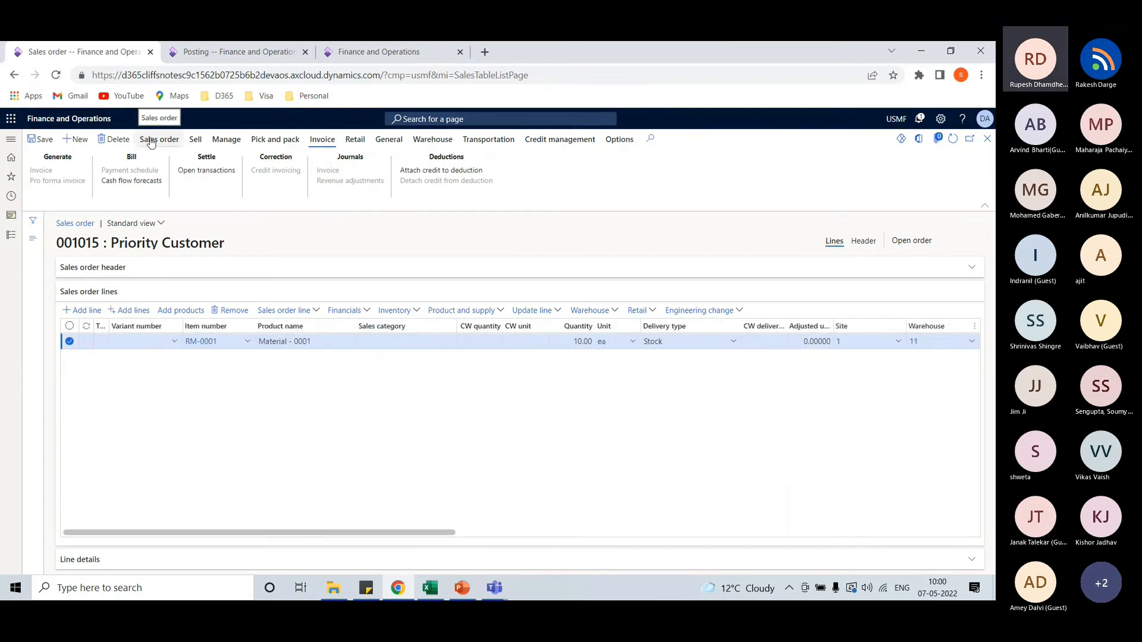
Save the Priority Customer sales order and confirm it
click(152, 140)
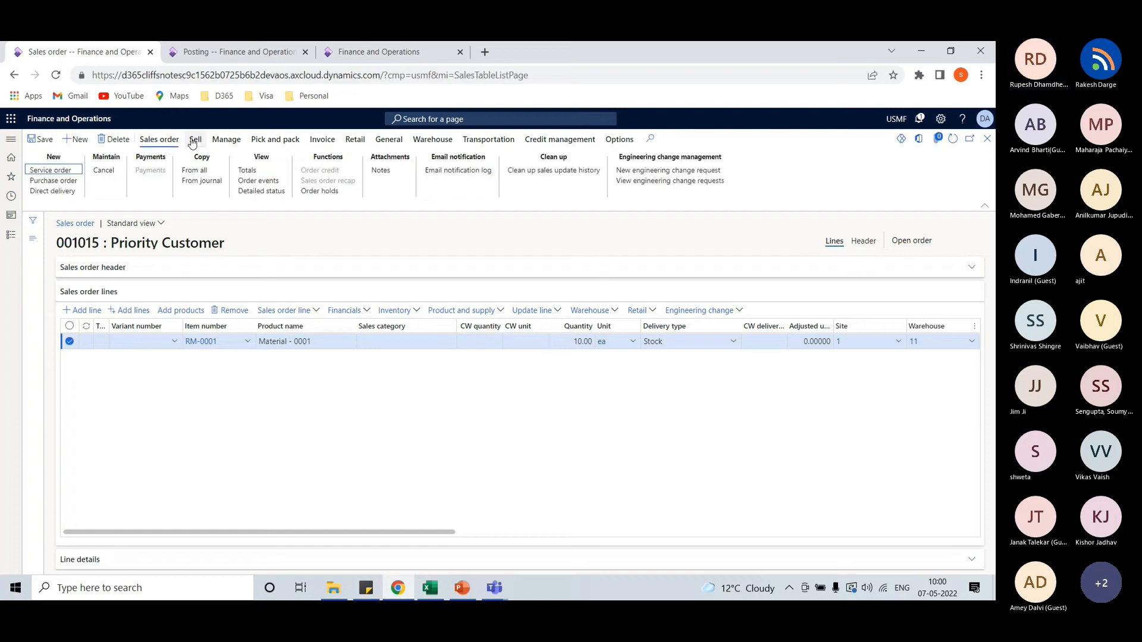
click(196, 142)
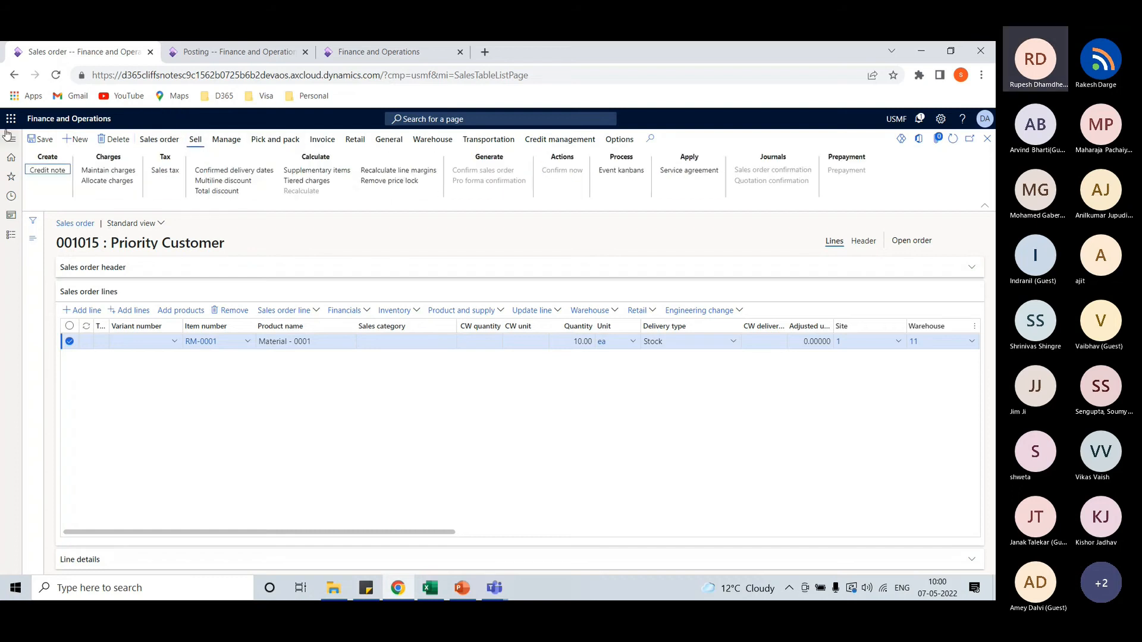
click(42, 140)
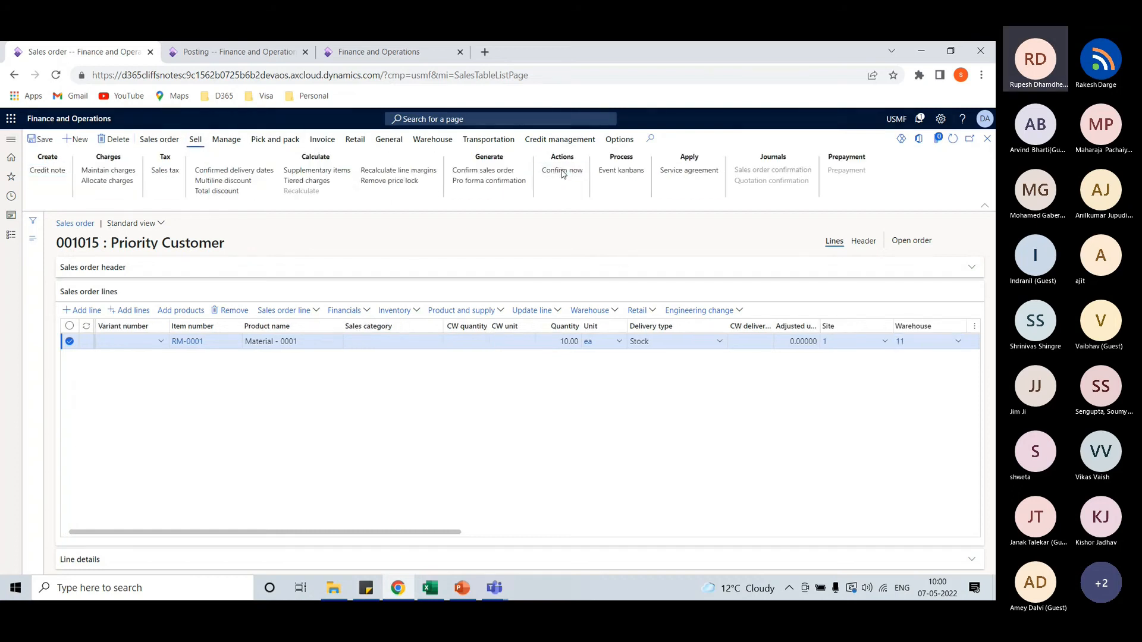
click(562, 172)
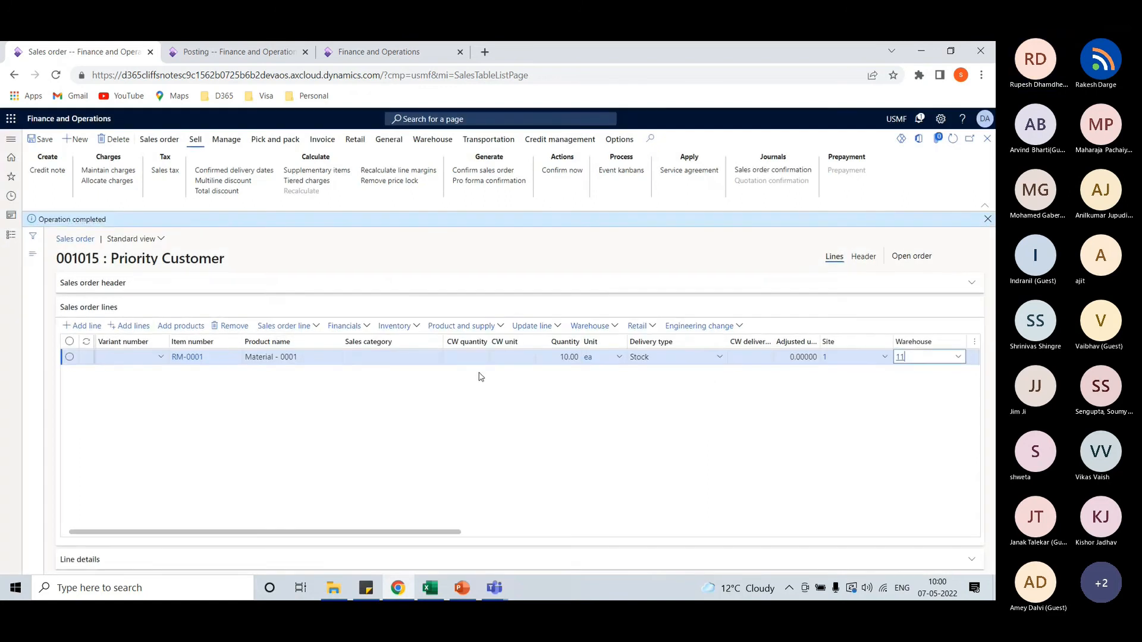
Check the charges on the RM-0001 order line, return to the order and dismiss the completion notice
click(369, 329)
click(371, 401)
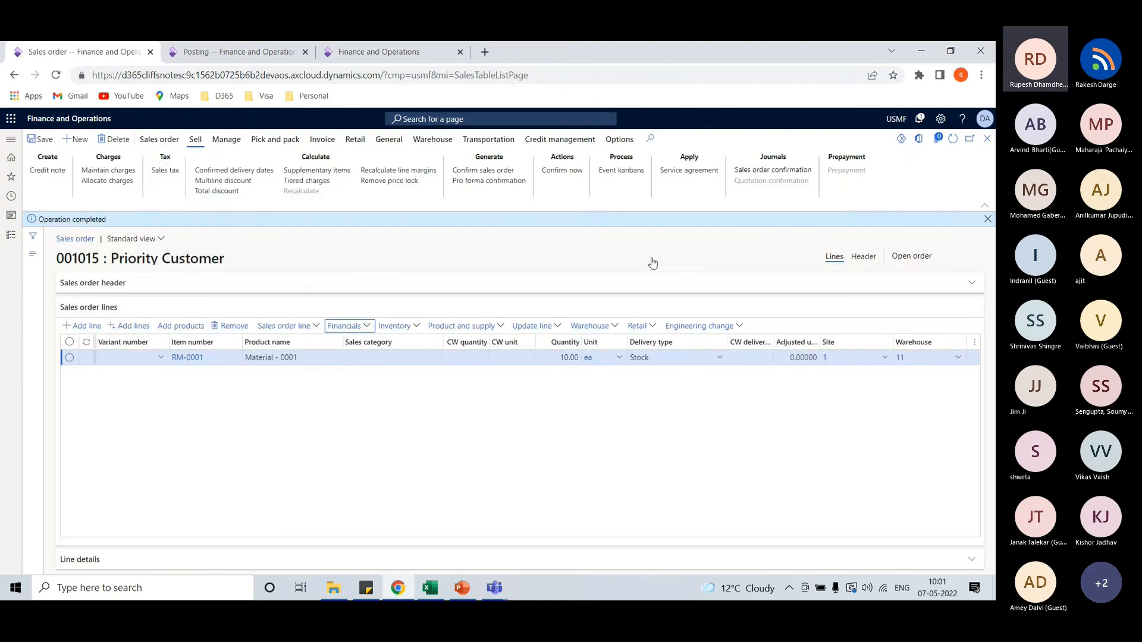
click(987, 221)
Set the RM-0001 line's Deliver now quantity to 2
drag(445, 533, 627, 534)
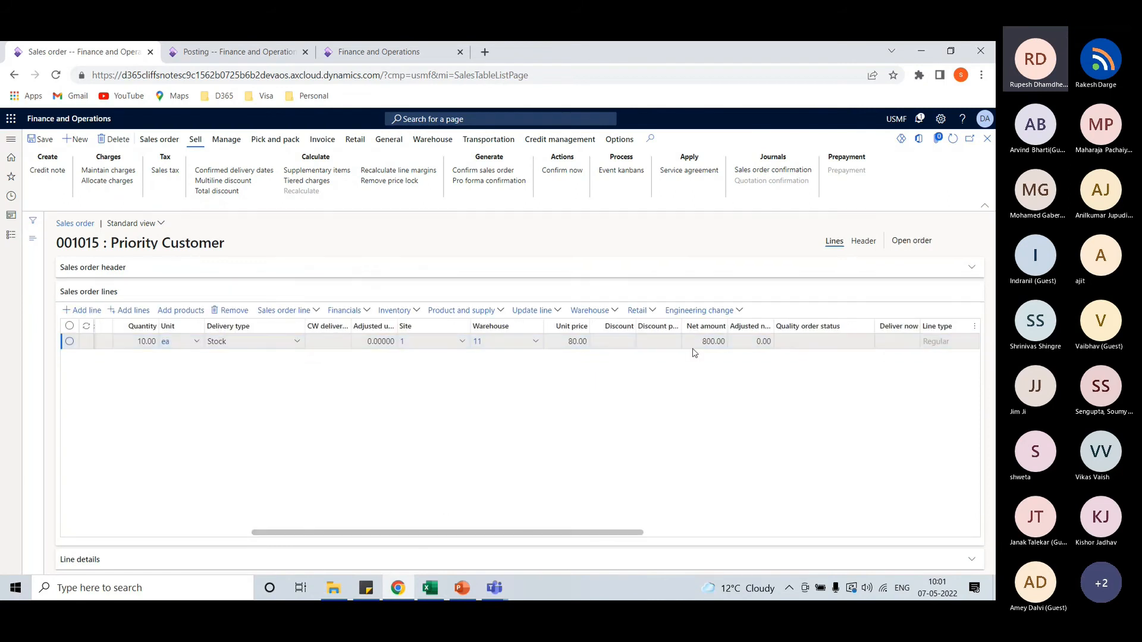
click(763, 342)
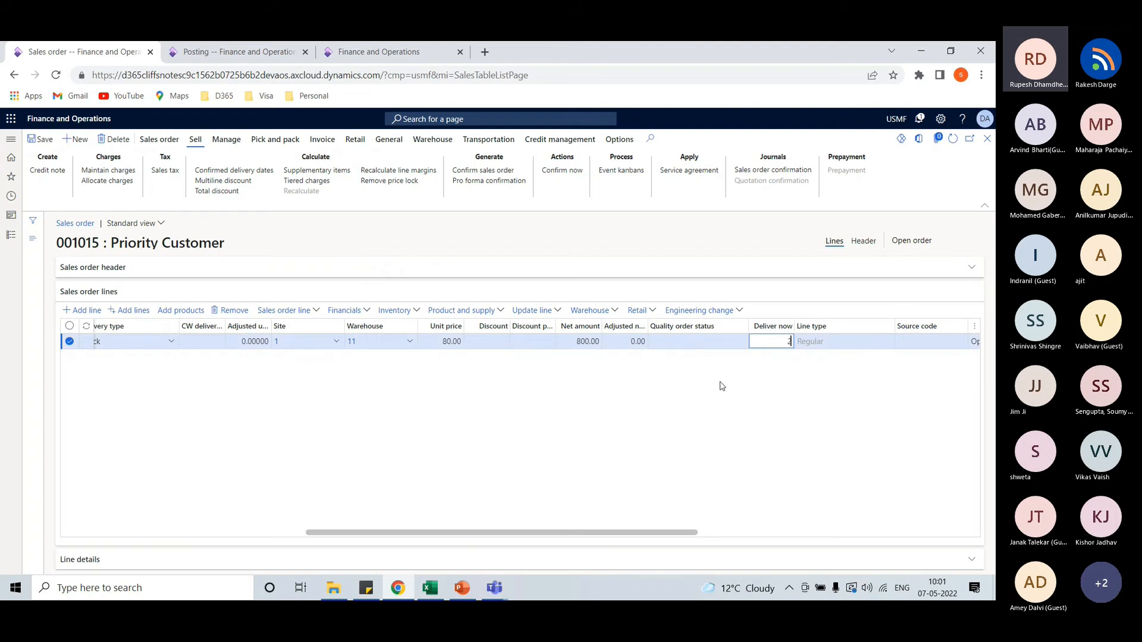
key(Tab)
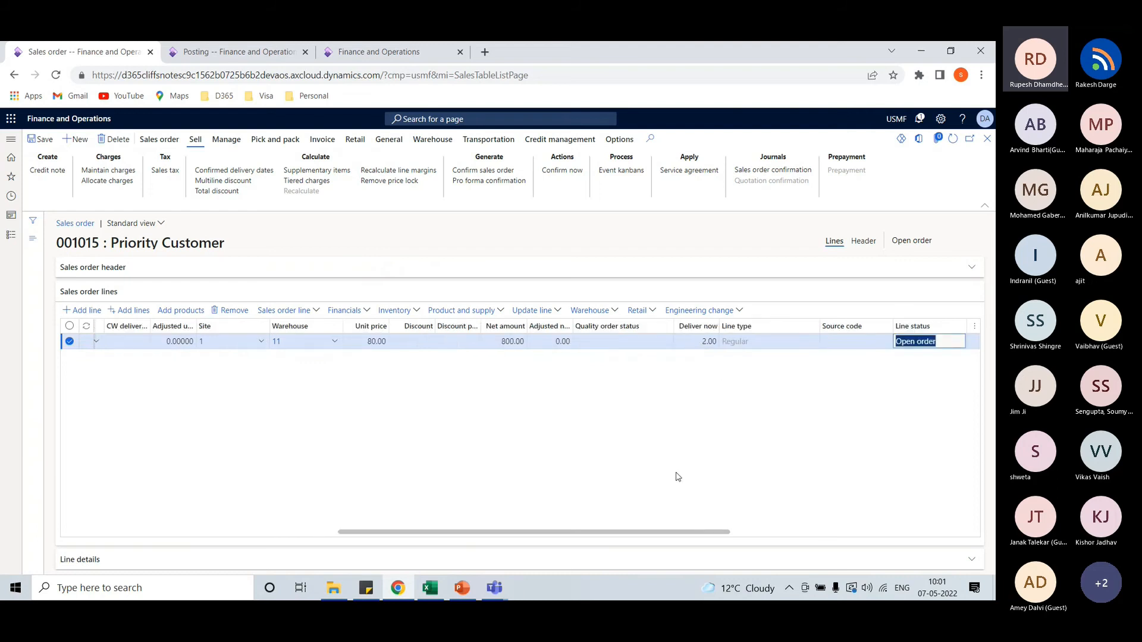
Post the packing slip for the RM-0001 line's Deliver now quantity of 2 without printing it
drag(666, 528, 352, 515)
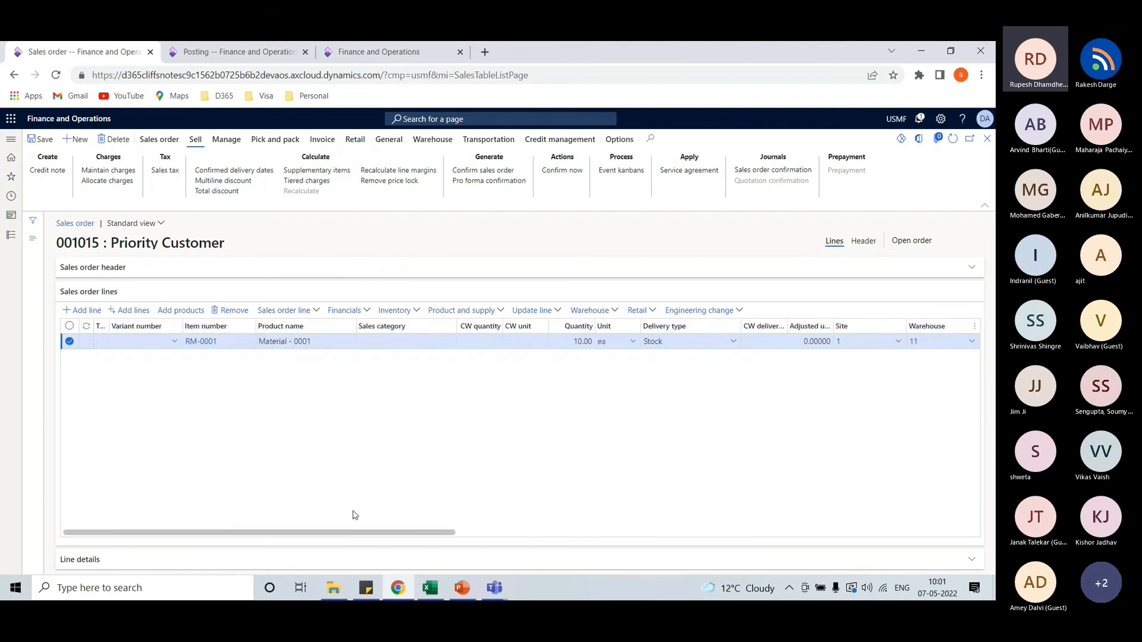
click(265, 140)
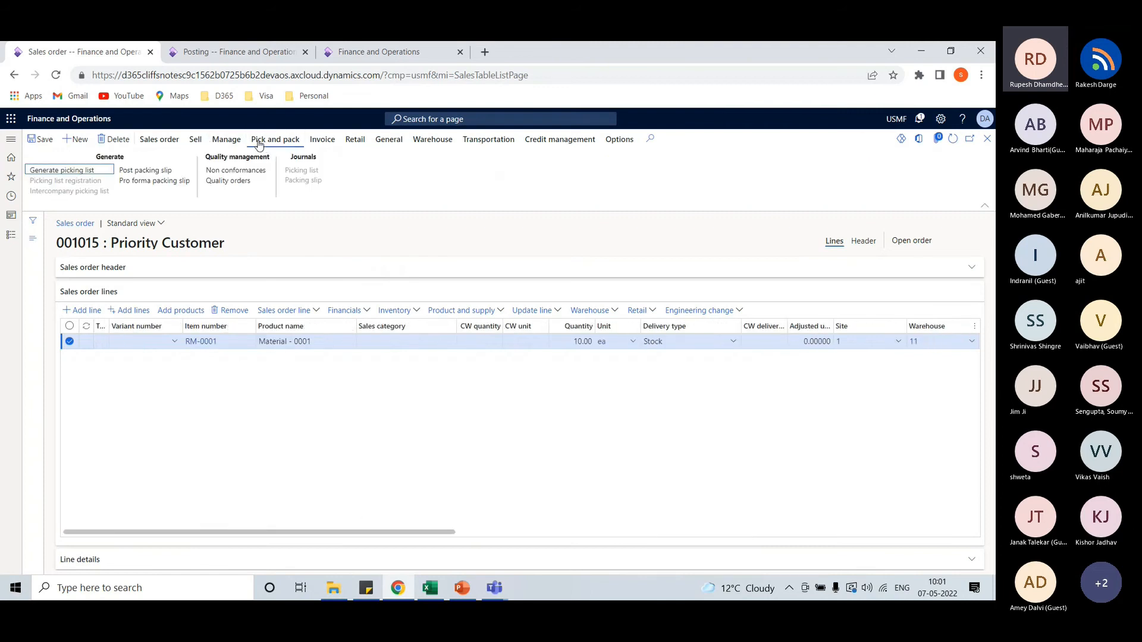
click(145, 171)
click(194, 227)
click(137, 243)
scroll(327, 387, down, 5)
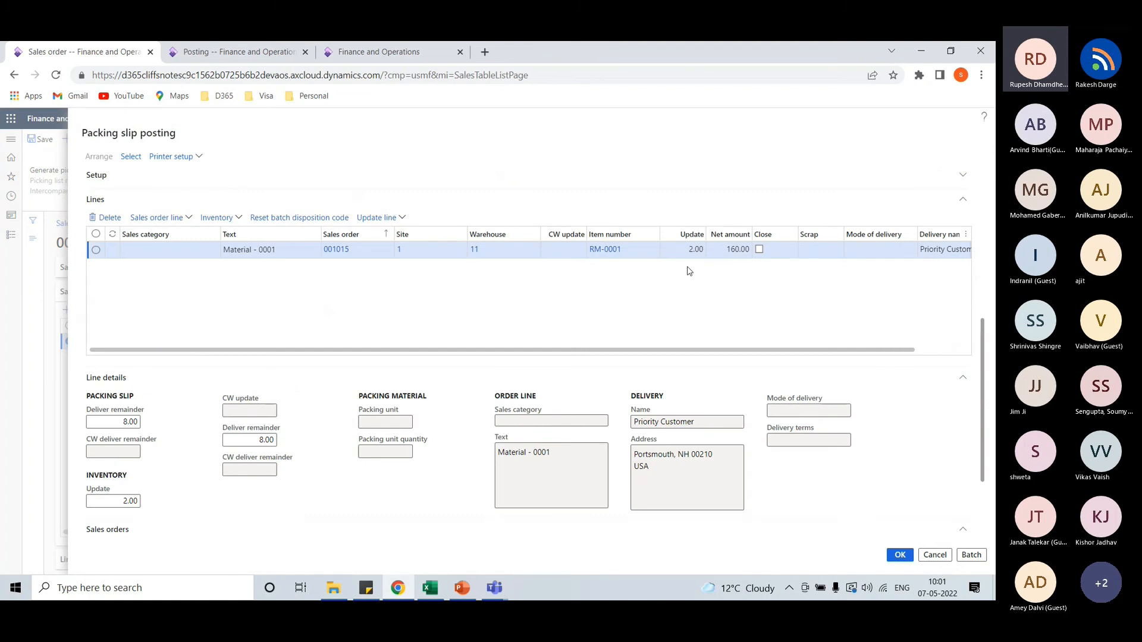
click(900, 555)
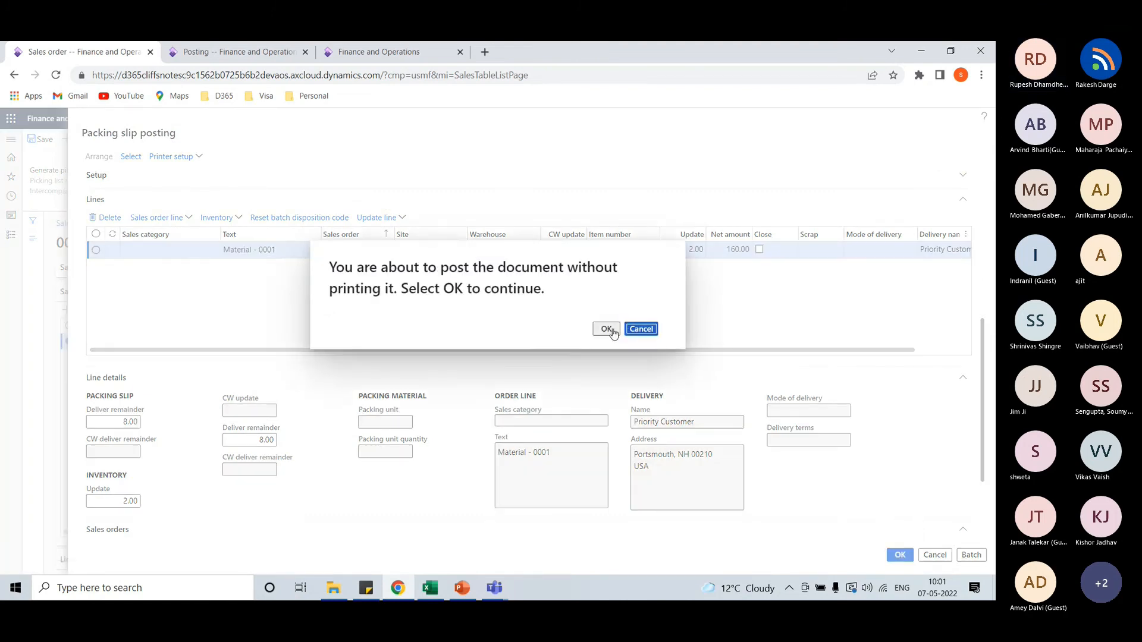
click(605, 329)
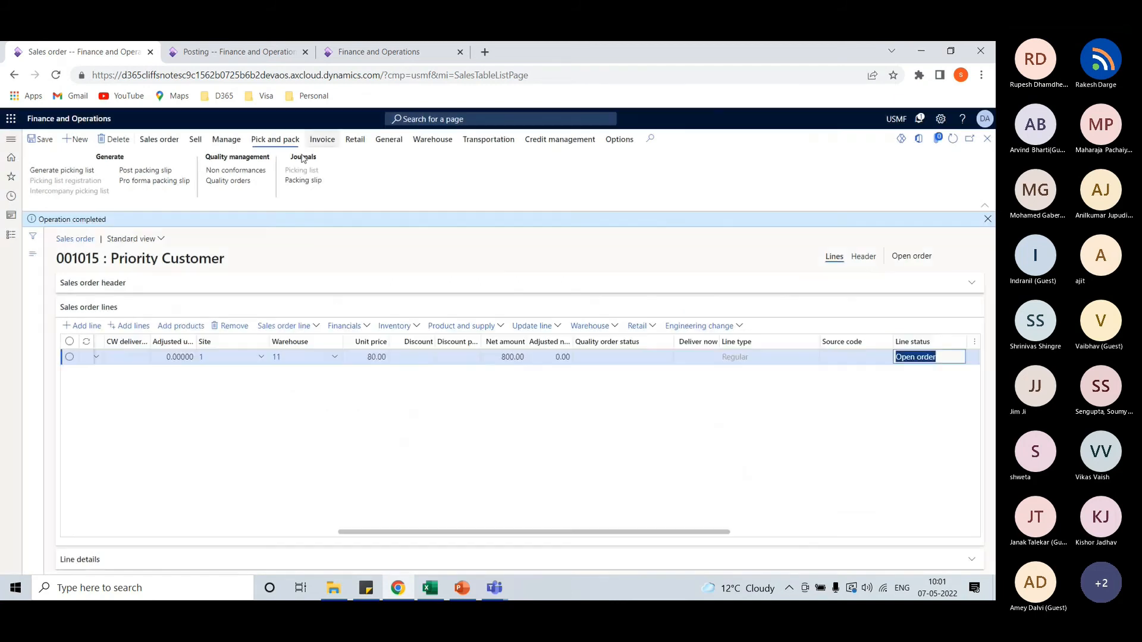
Examine the posted packing slip's voucher transactions, including their posting types, return to the sales order and dismiss the completion notice
click(304, 181)
click(105, 140)
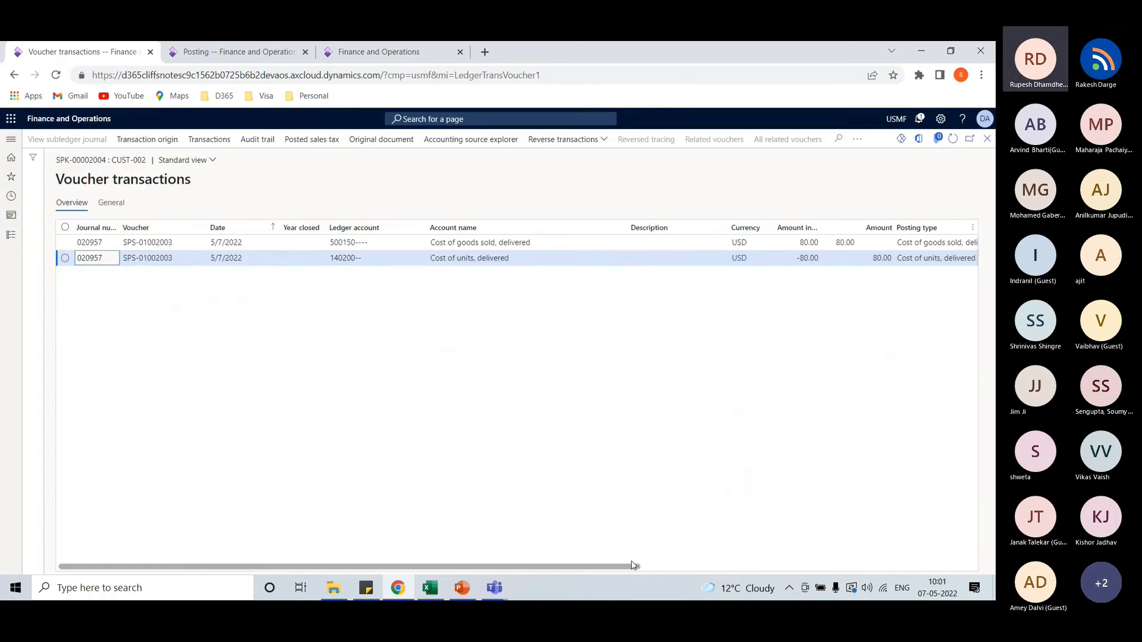
drag(634, 566, 738, 565)
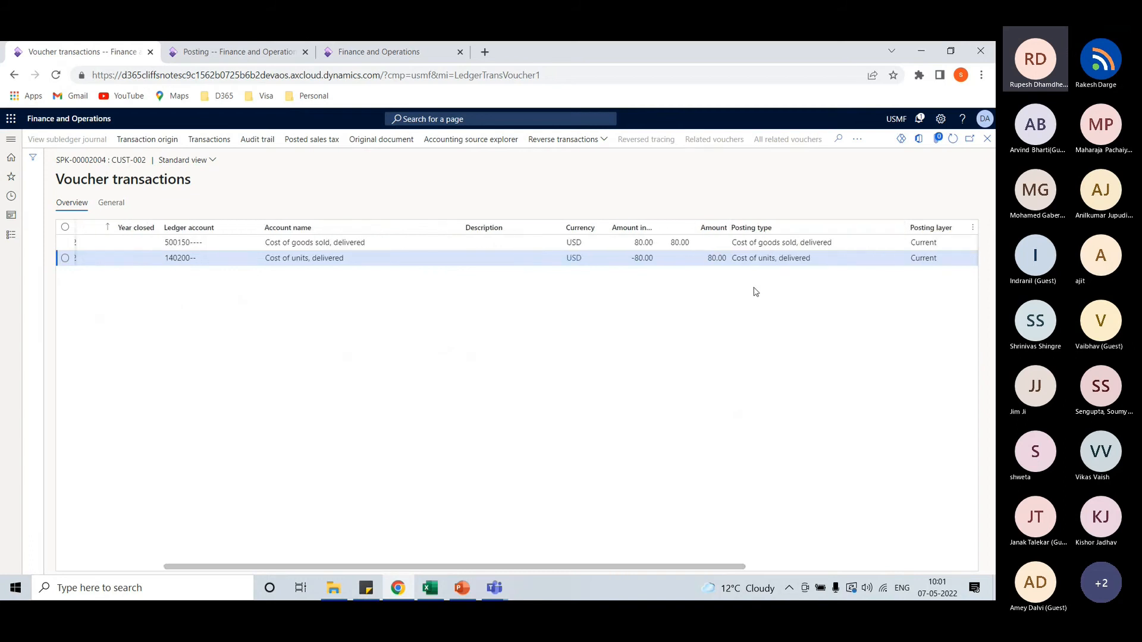
click(988, 139)
click(987, 139)
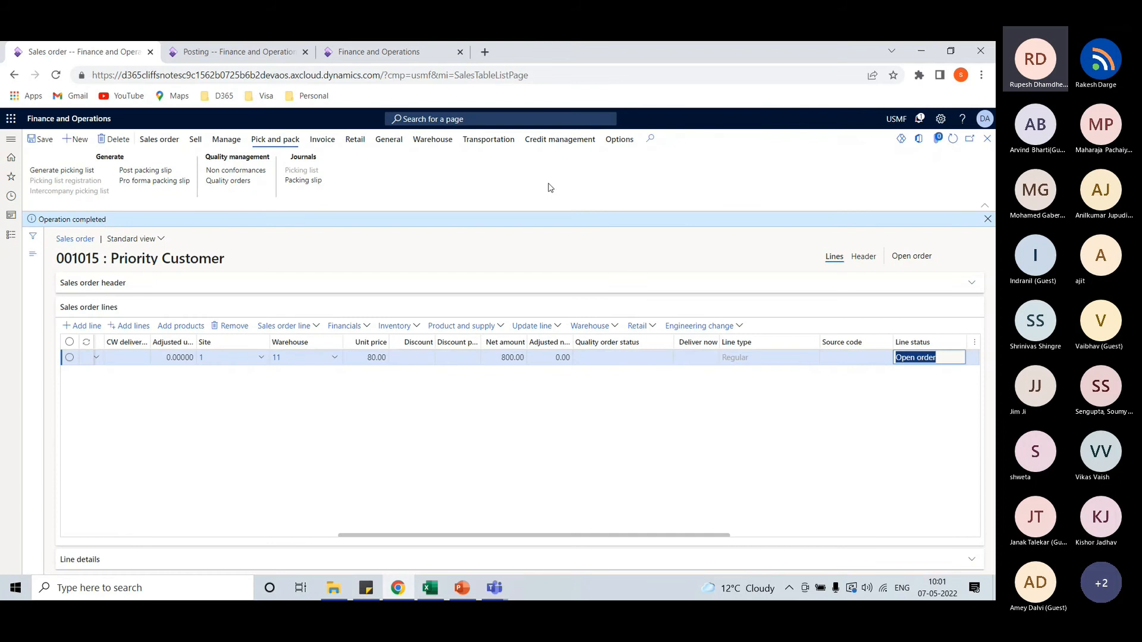
click(988, 219)
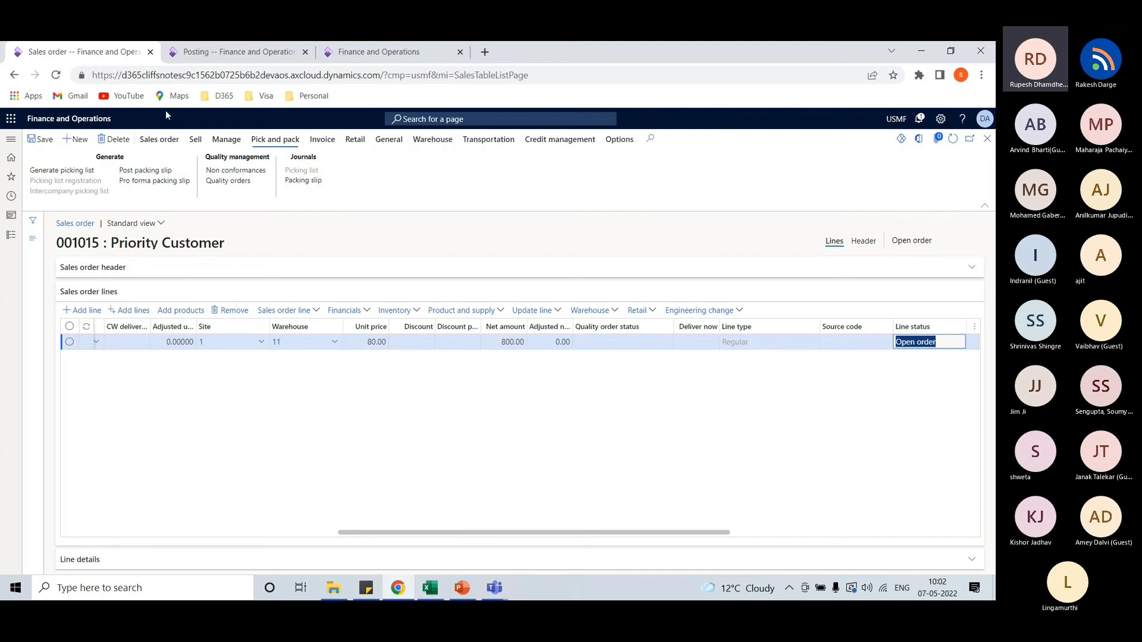
Post the sales order's invoice for the packing slip quantity without printing it
click(323, 139)
click(53, 171)
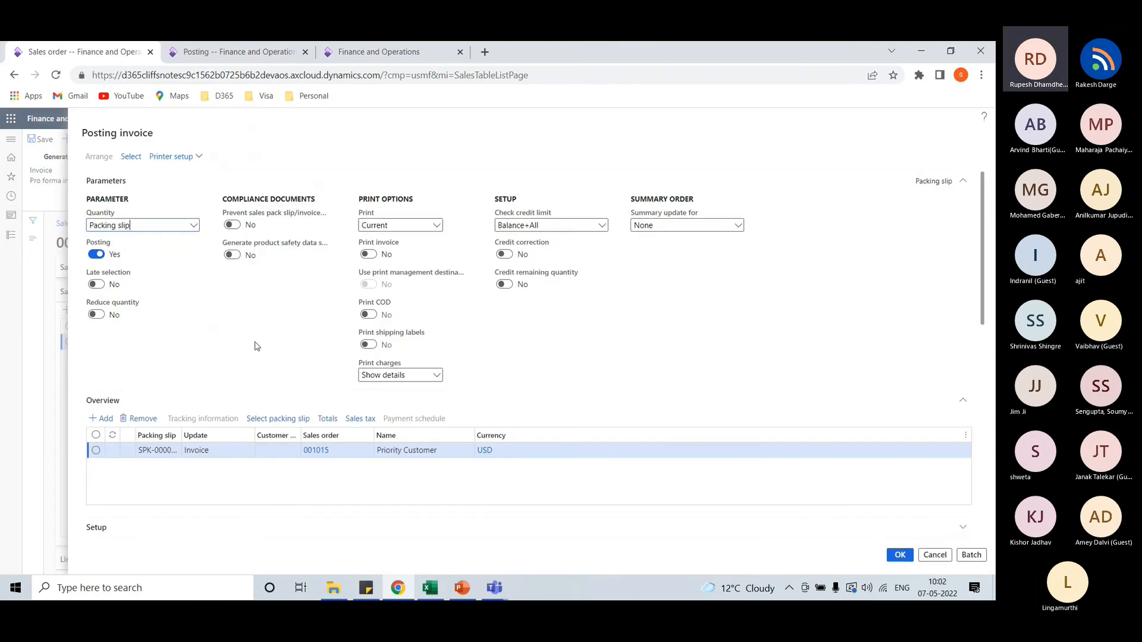
scroll(356, 354, down, 4)
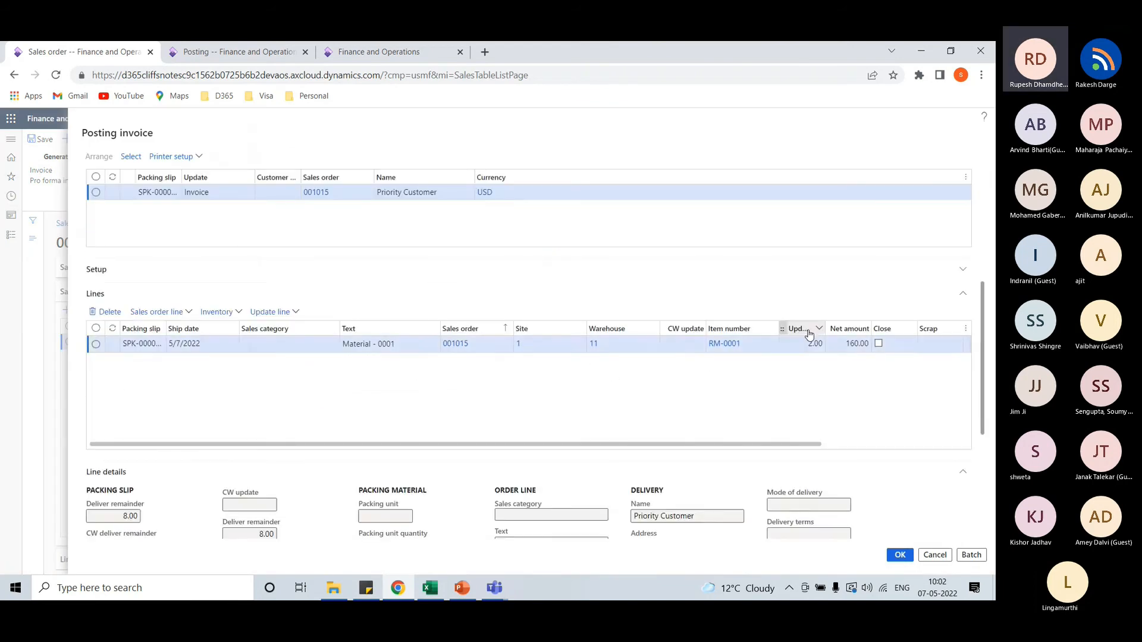
click(901, 555)
click(606, 330)
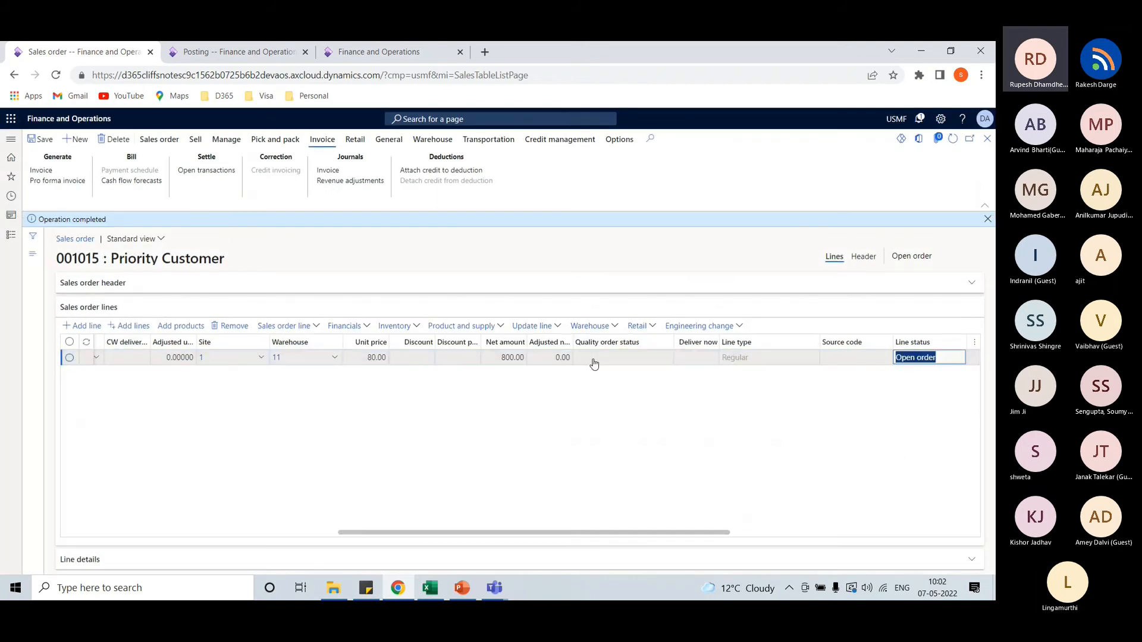
Examine the voucher transactions of the posted invoice, including amounts and posting types, and return to the sales order
click(328, 171)
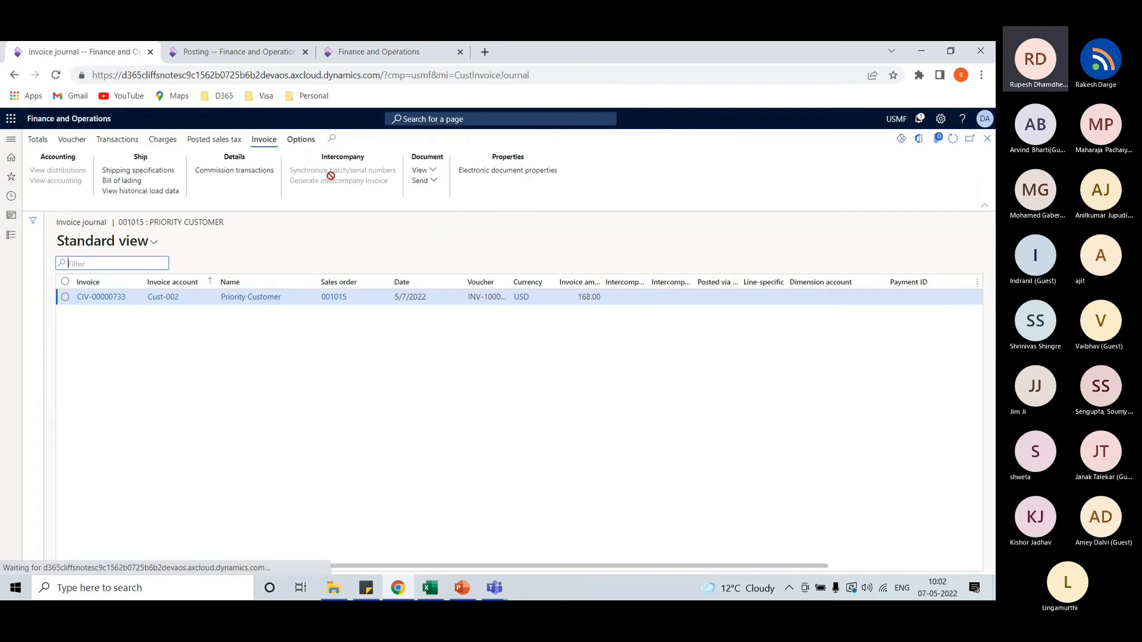
click(64, 143)
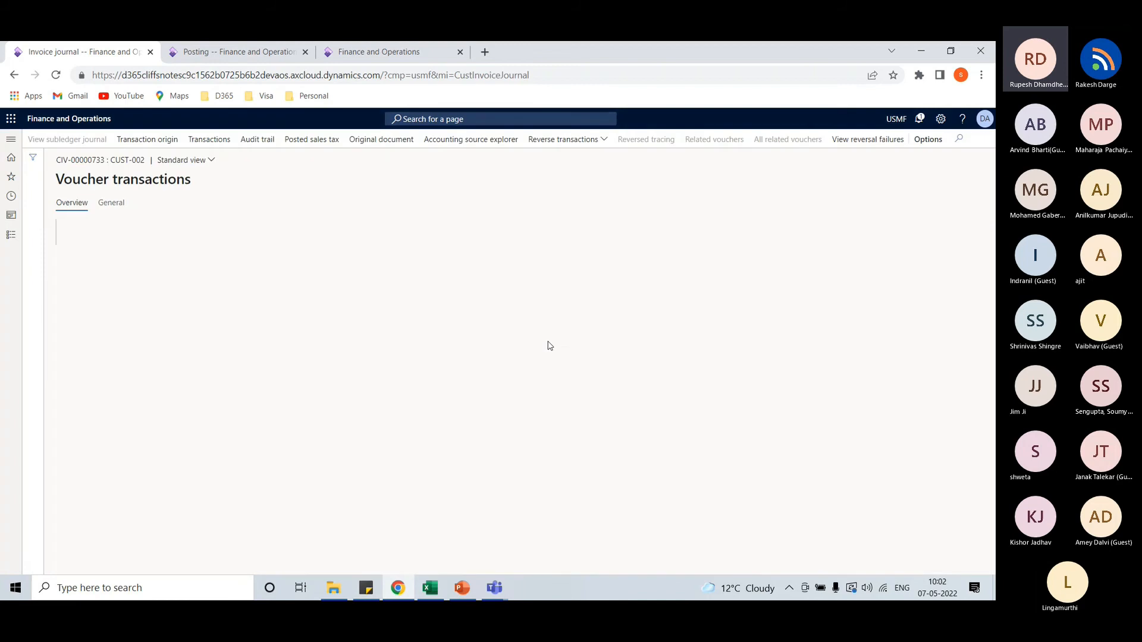
drag(613, 568, 697, 568)
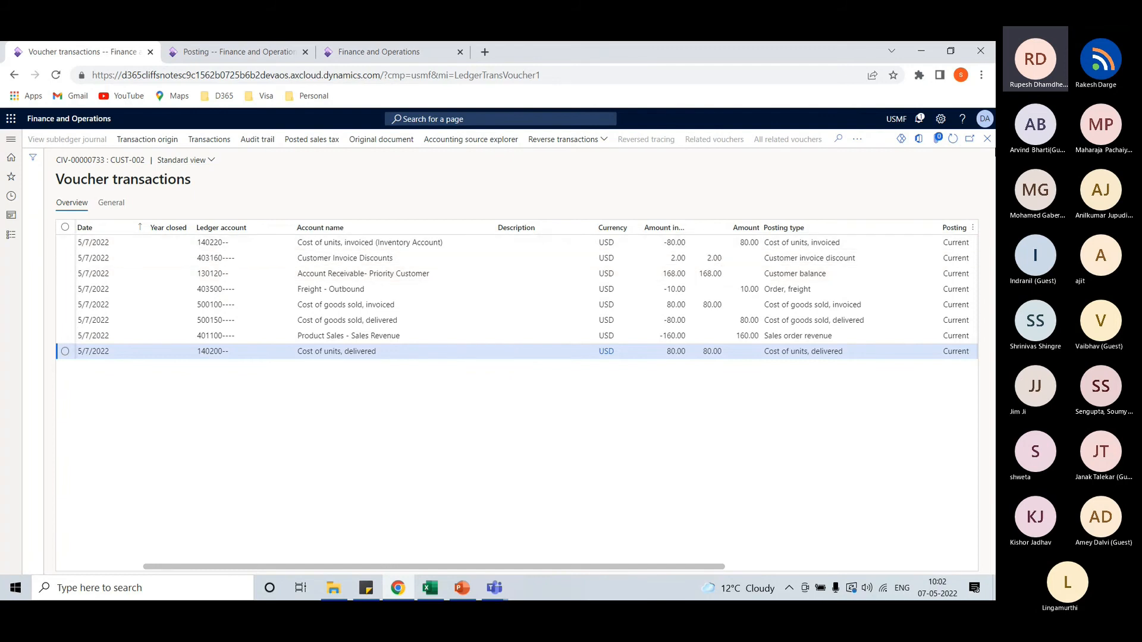
click(987, 140)
click(987, 140)
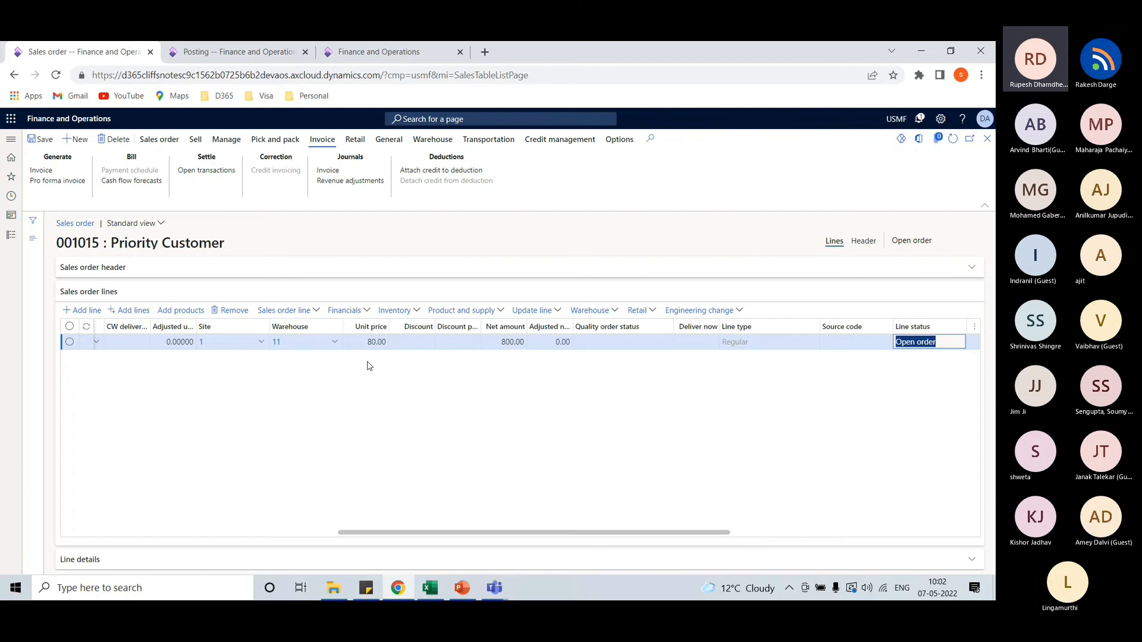
Check the remaining charges on the RM-0001 order line after partial invoicing and return to the sales orders list
click(368, 312)
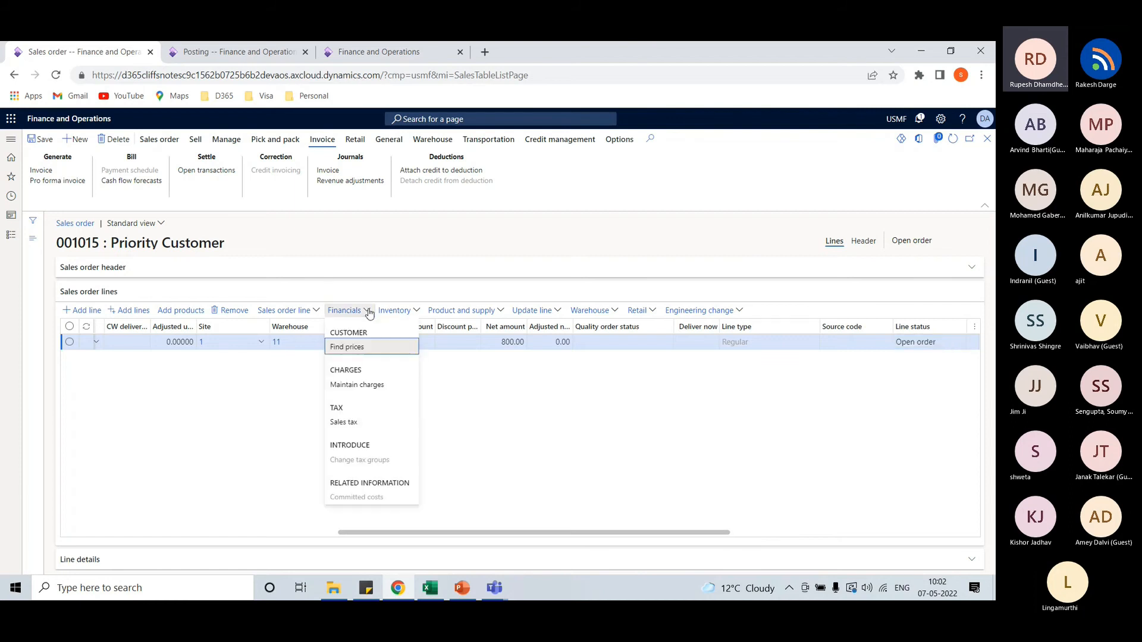
click(369, 386)
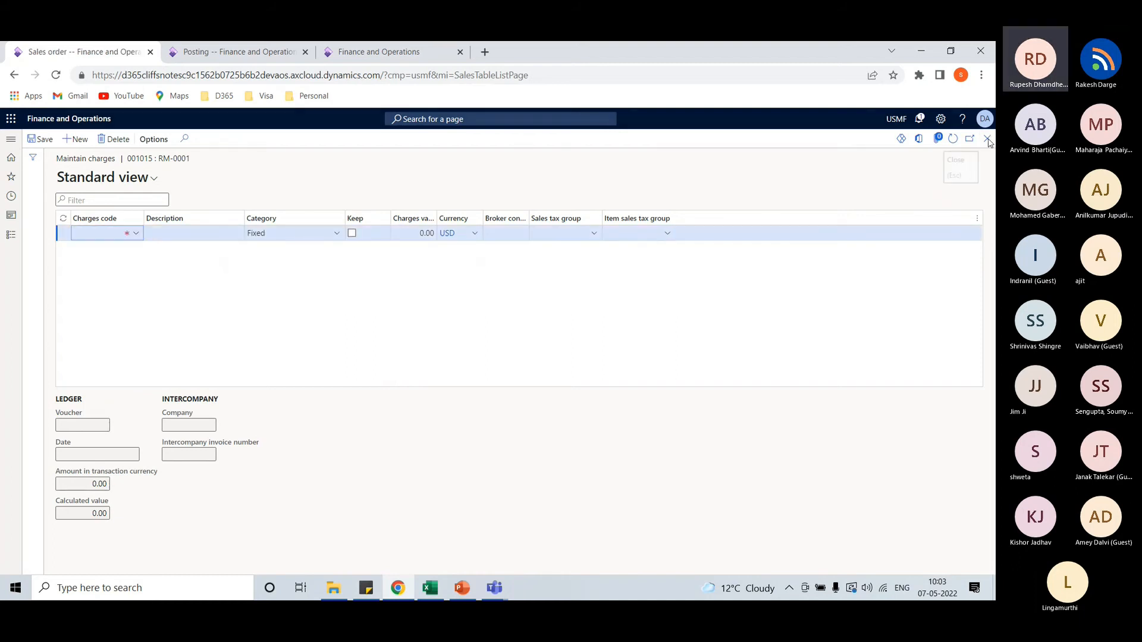
click(988, 140)
click(988, 138)
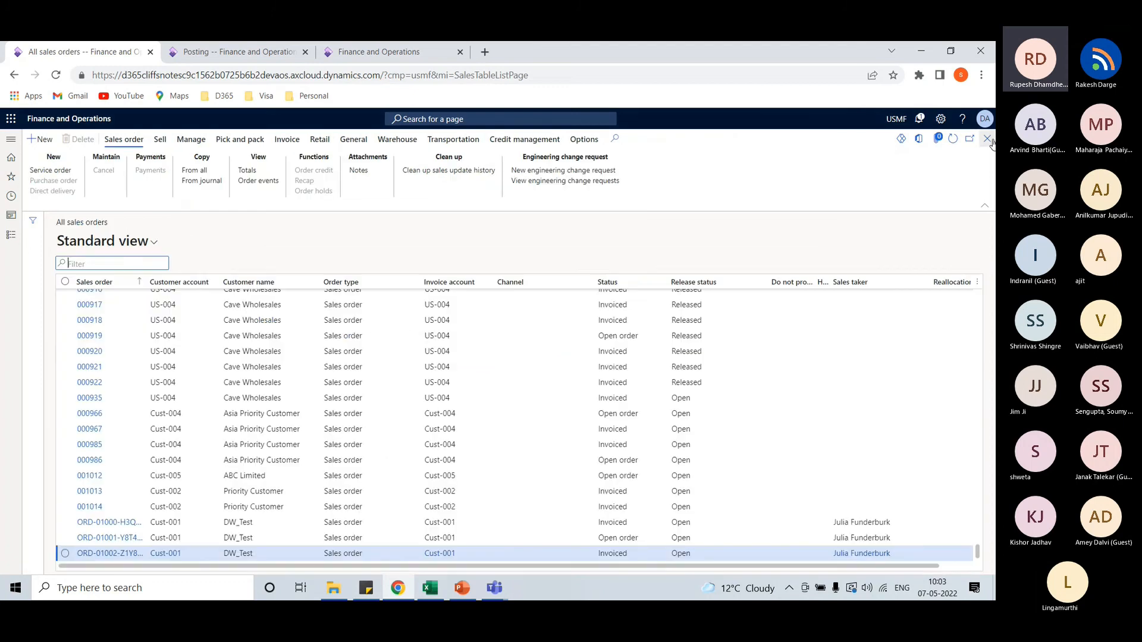
Switch to the Excel agenda, select the Use Case 6 credit note description, and return to Finance and Operations in the browser
key(alt+Tab)
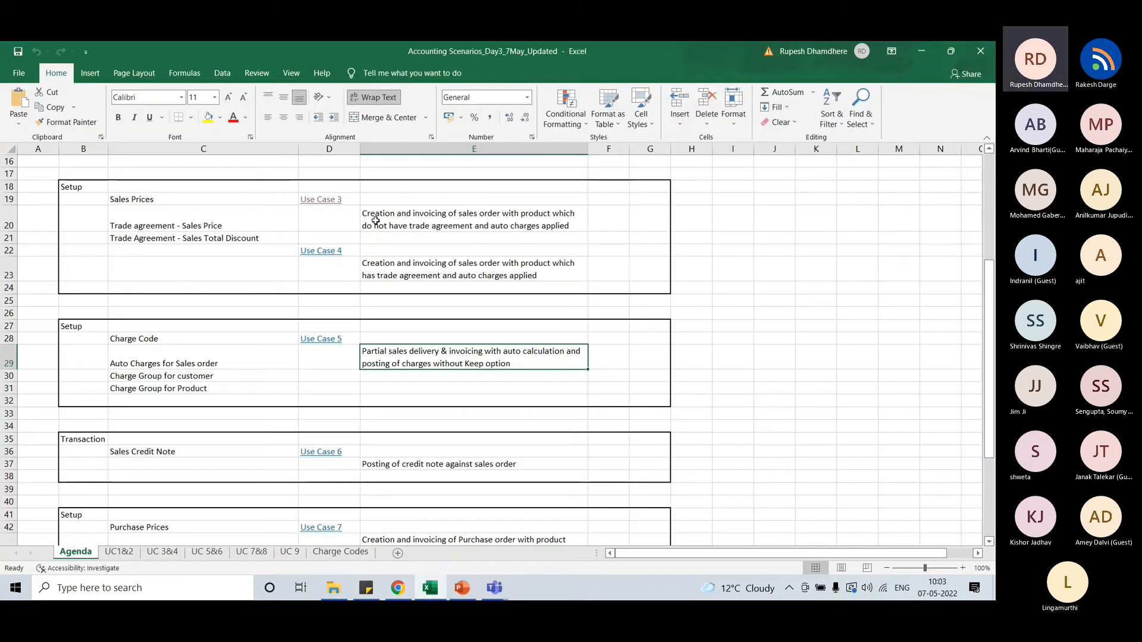
click(452, 465)
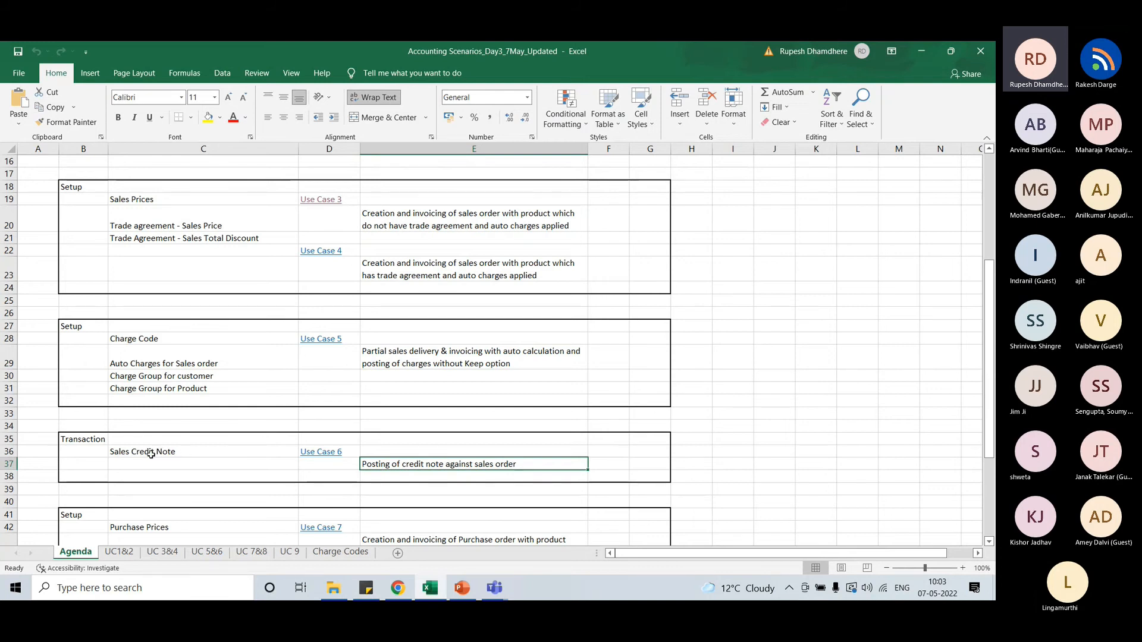
mouse_move(397, 590)
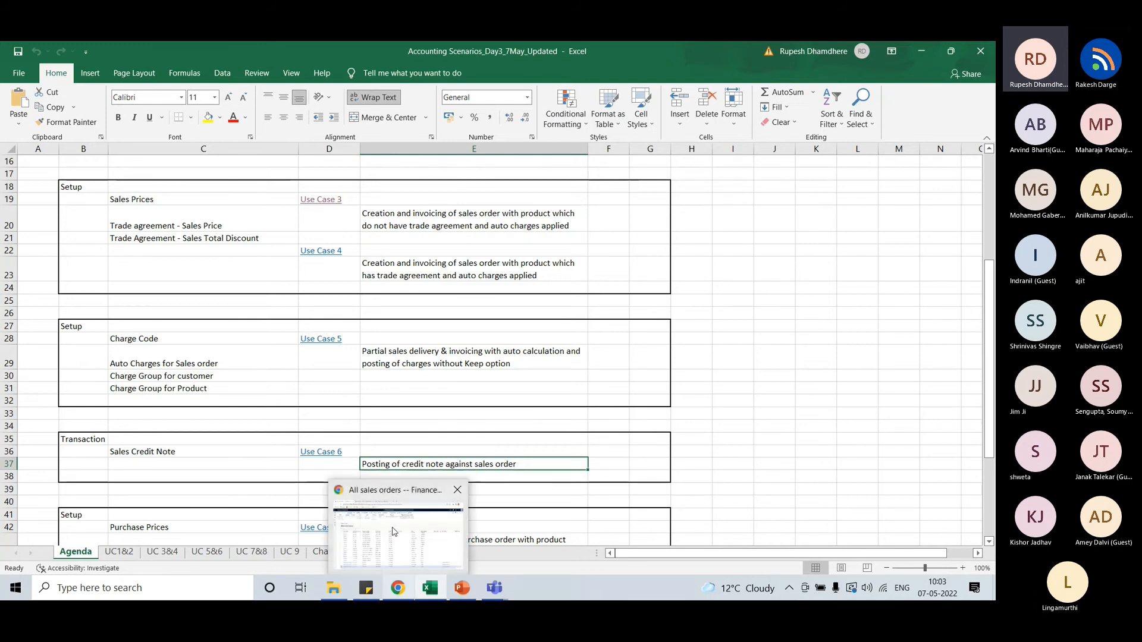
click(393, 531)
Reload the All sales orders list from Accounts receivable and open the invoiced Priority Customer order containing RM-0001 and RM-0002
click(11, 235)
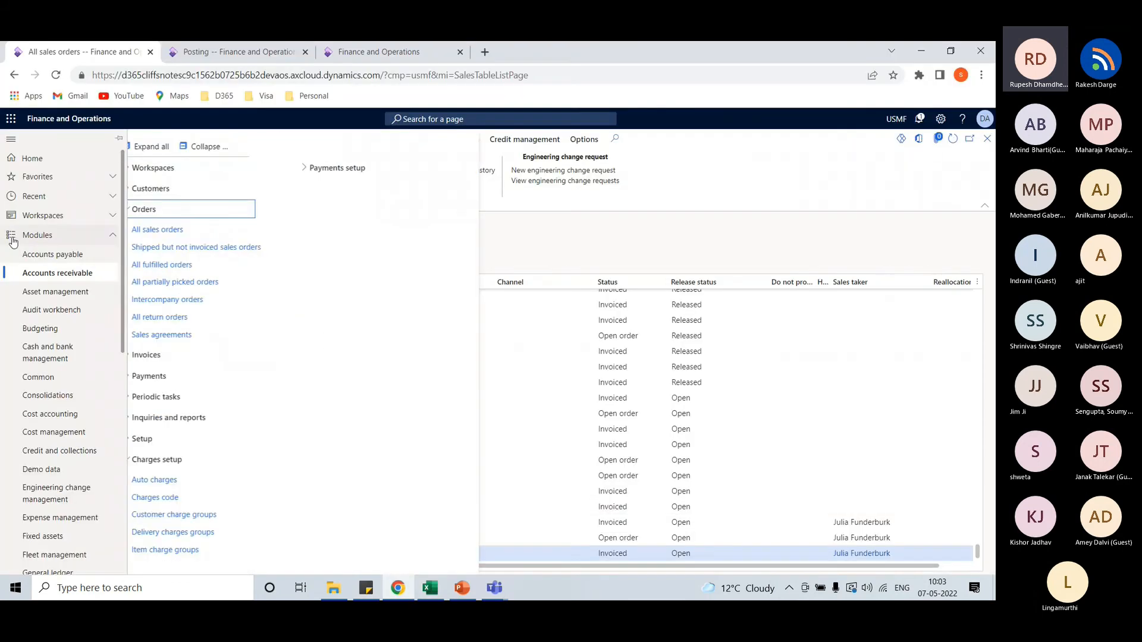
click(181, 231)
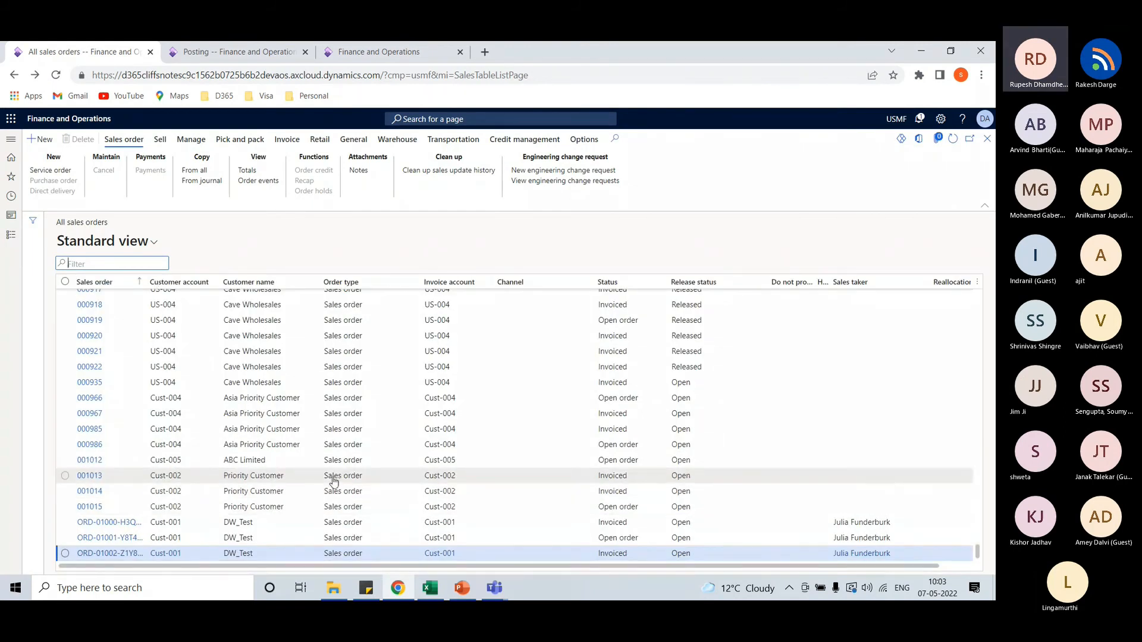
drag(95, 479, 583, 490)
click(90, 493)
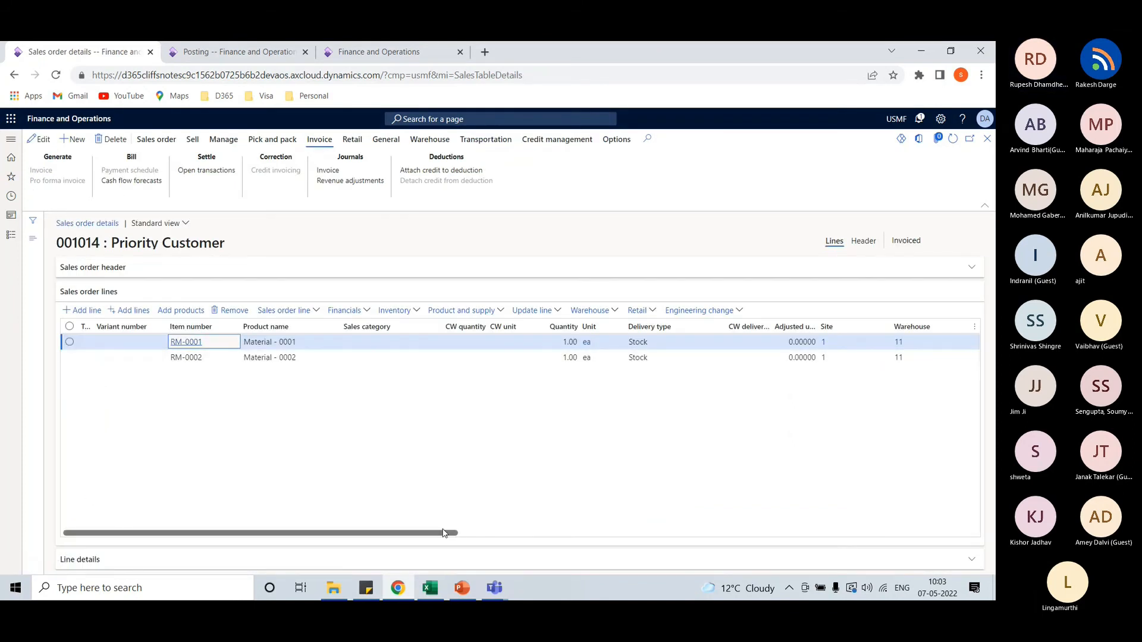
drag(443, 533, 533, 539)
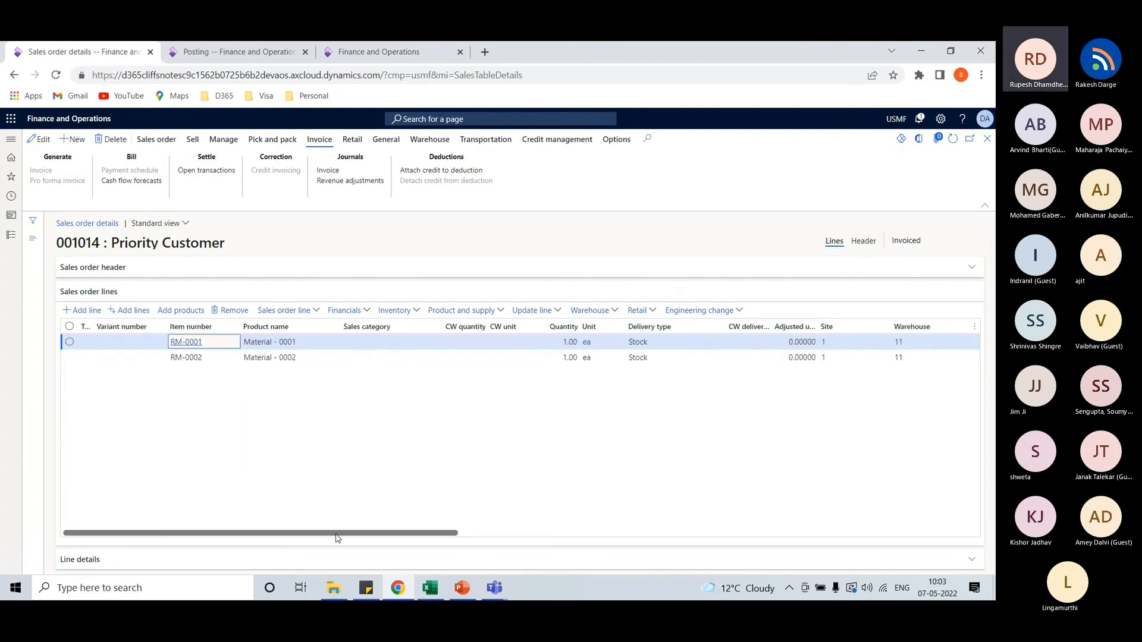
Create a credit note on the order from its 176.00 USD invoice, including both the RM-0001 and RM-0002 lines
click(193, 142)
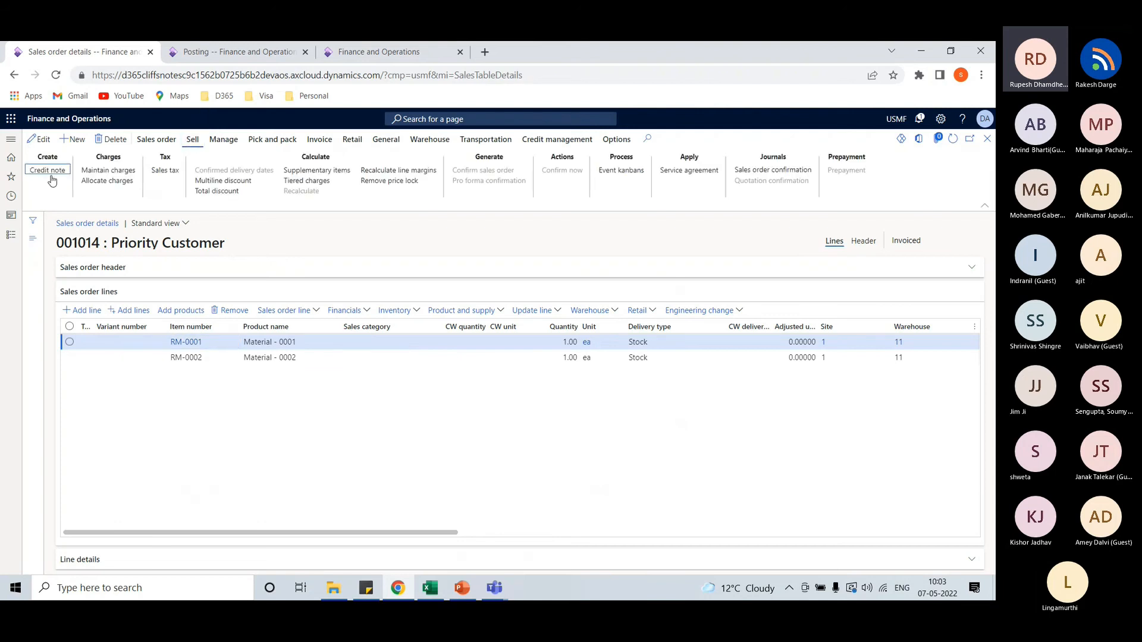
click(49, 172)
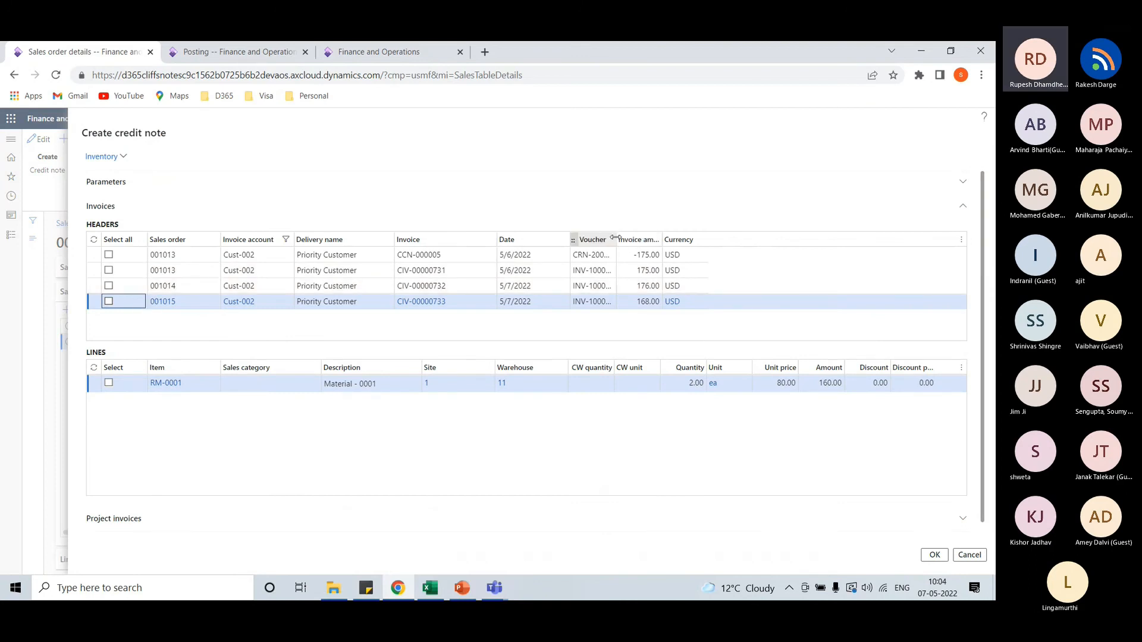
drag(615, 238, 645, 238)
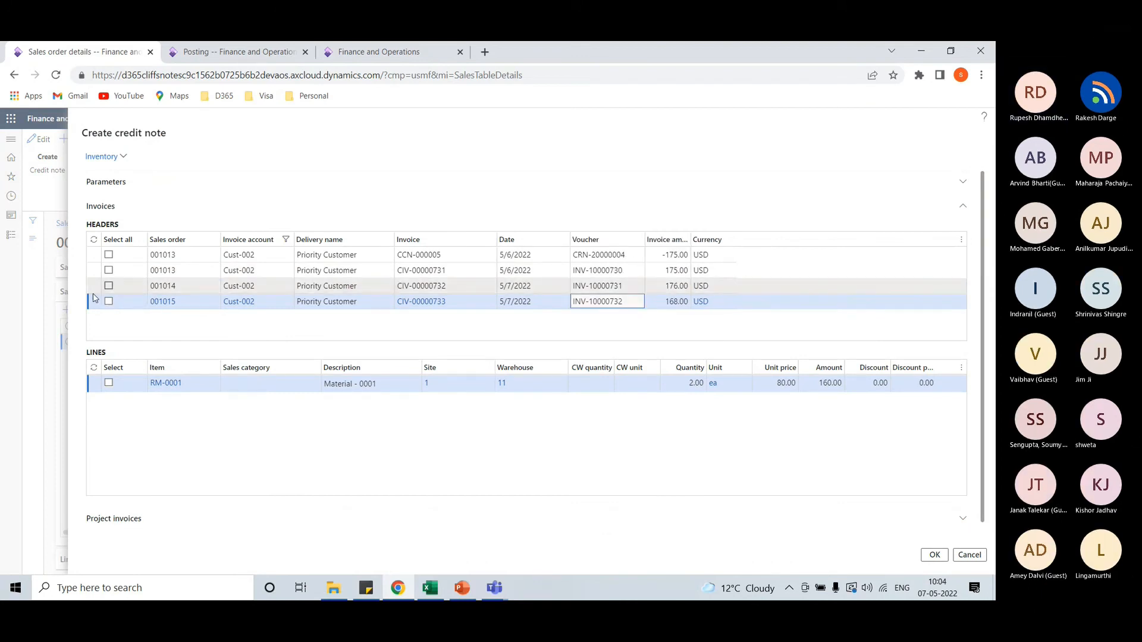
click(108, 286)
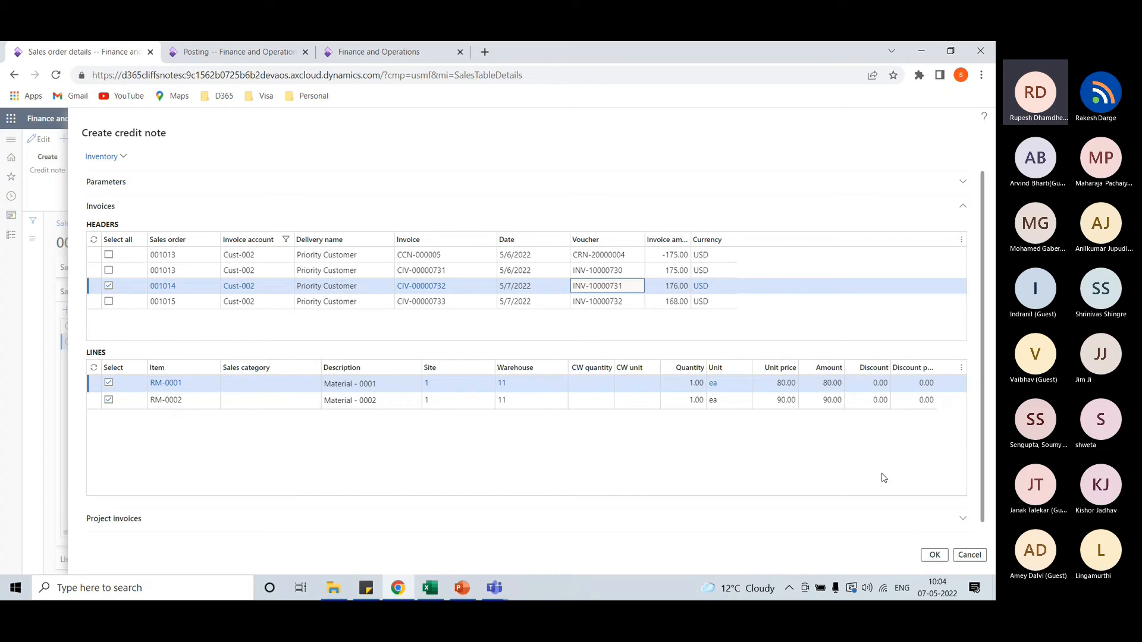
click(113, 287)
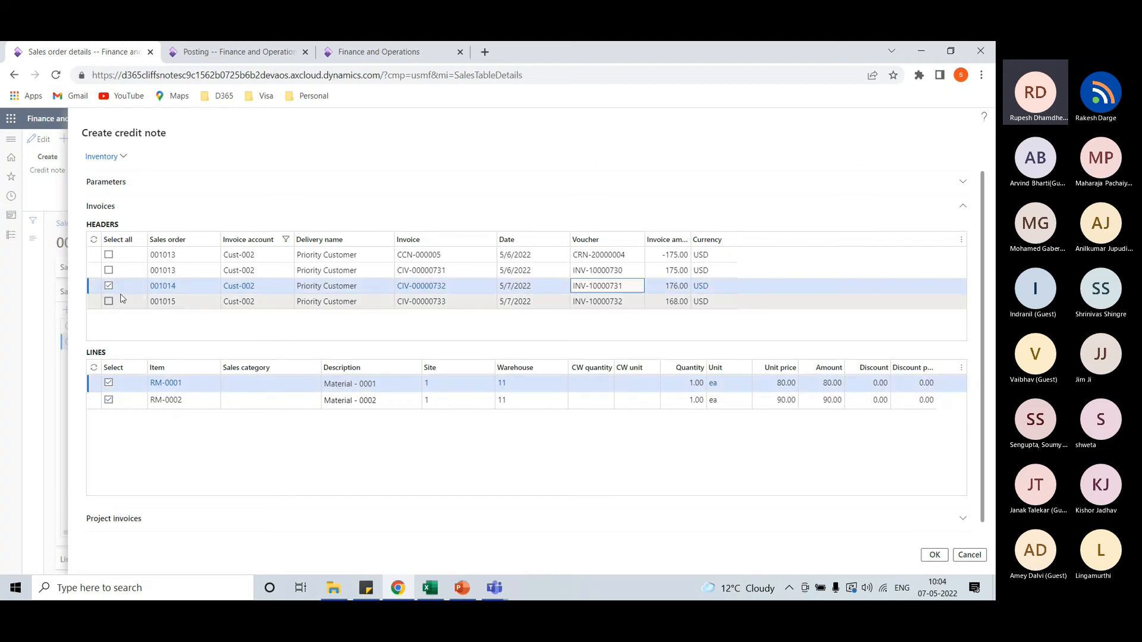
click(127, 385)
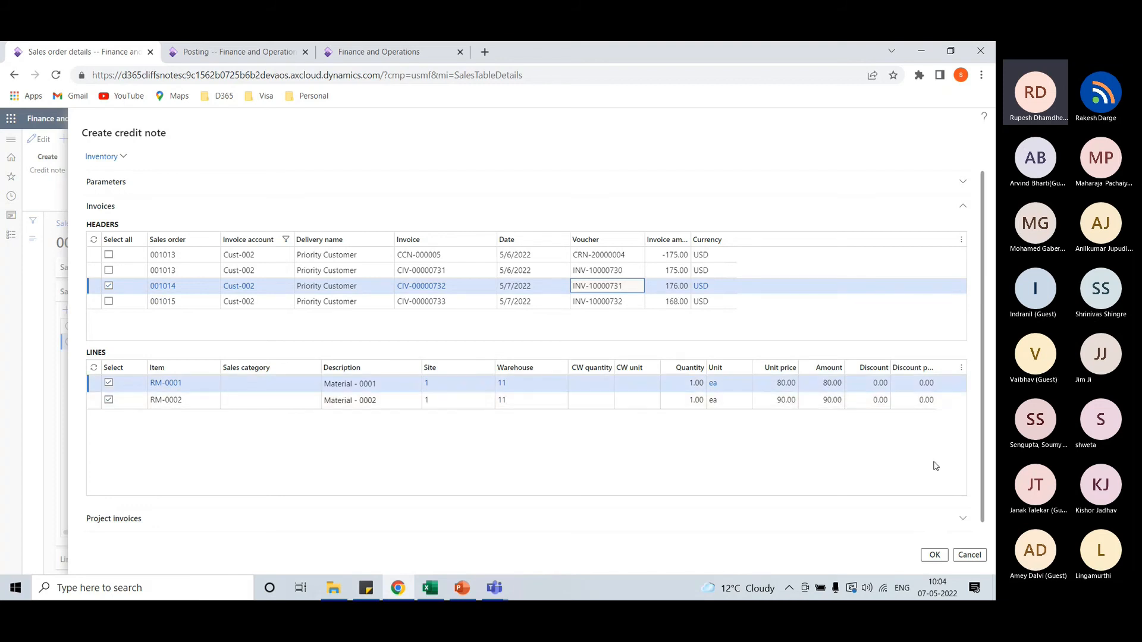
click(934, 555)
click(612, 329)
Post the return packing slip for the RM-0001 and RM-0002 credit note lines, with an update quantity of -1.00 each
click(386, 373)
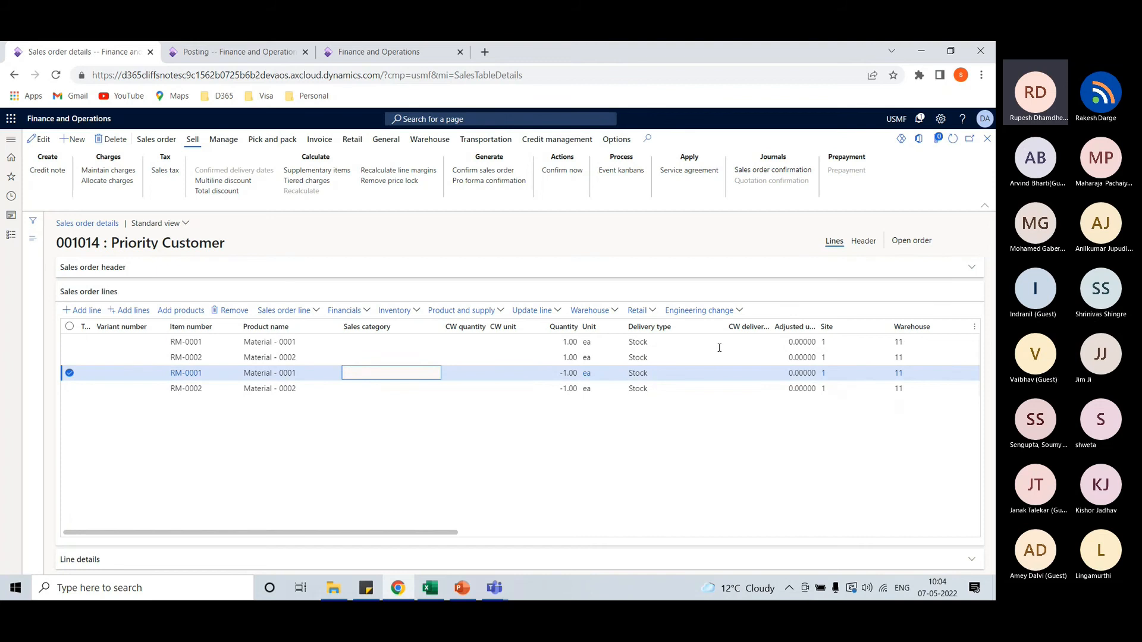
drag(462, 532, 357, 523)
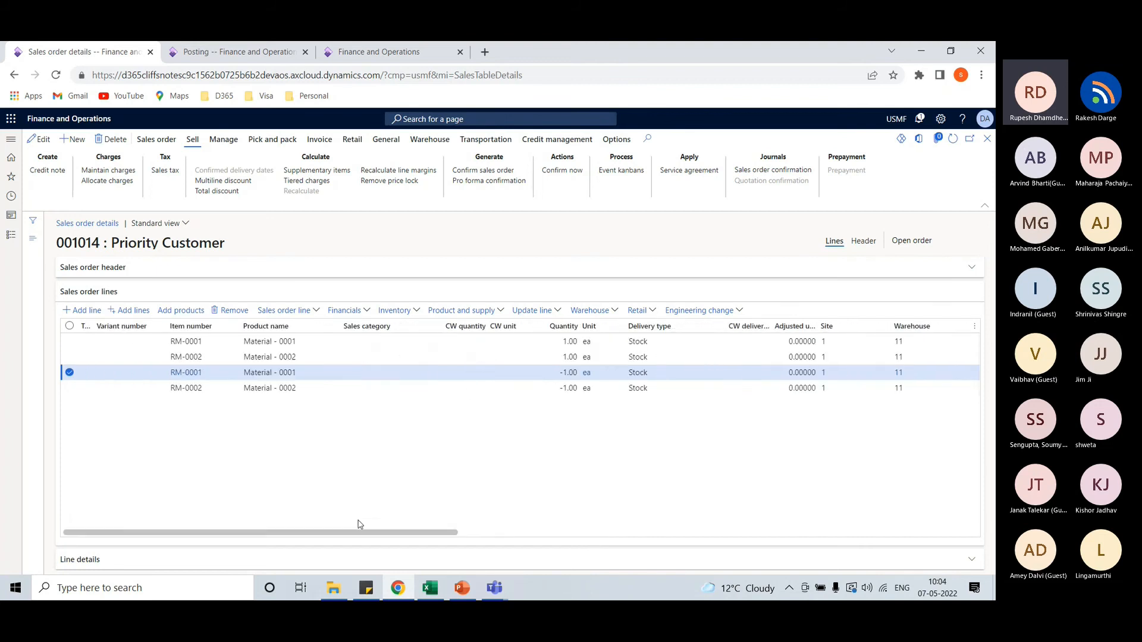
click(270, 145)
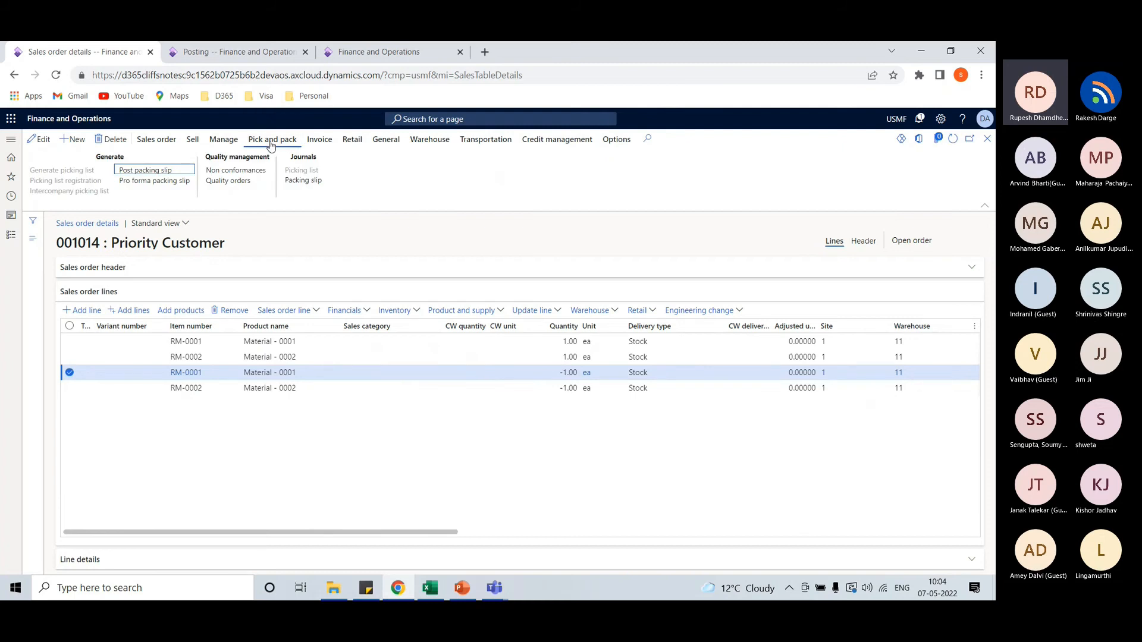
click(167, 171)
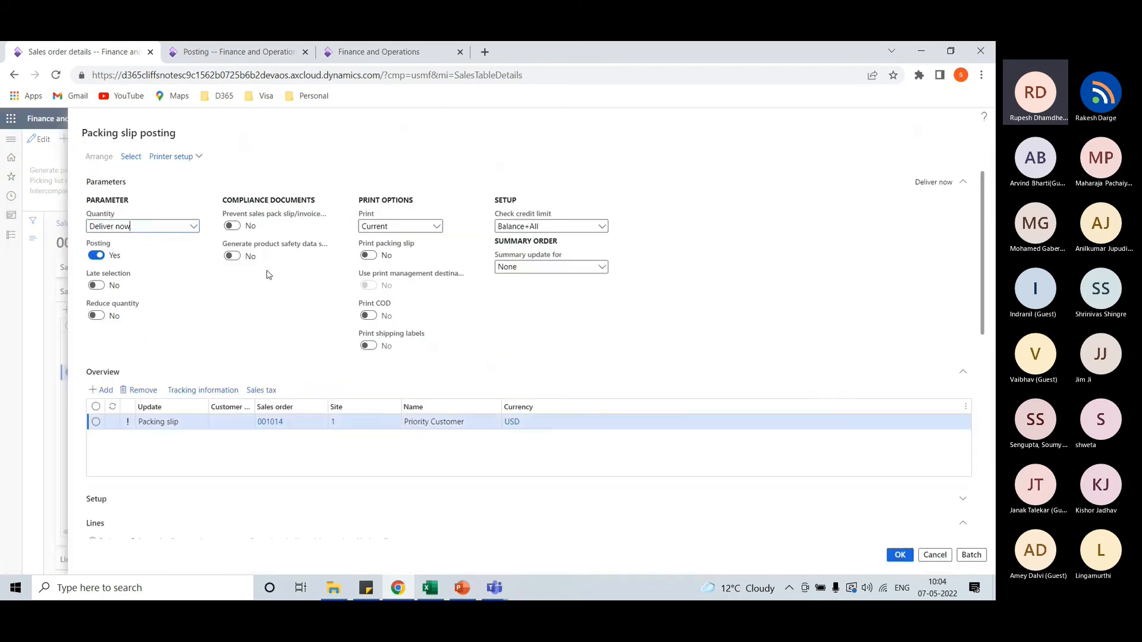
click(193, 227)
click(101, 250)
scroll(399, 360, down, 5)
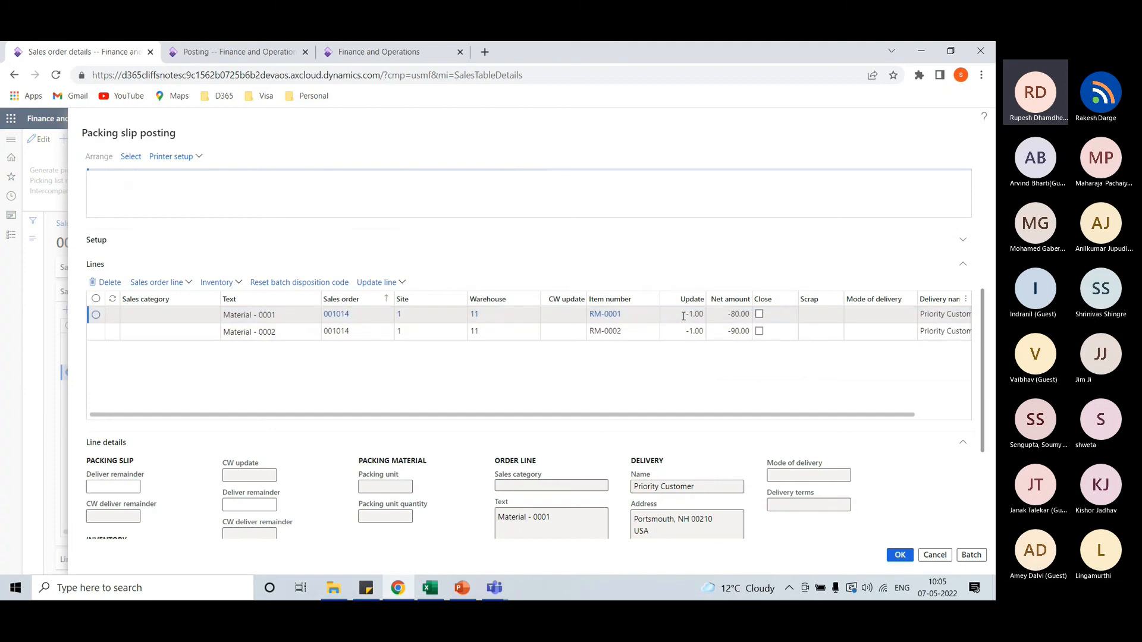
click(900, 554)
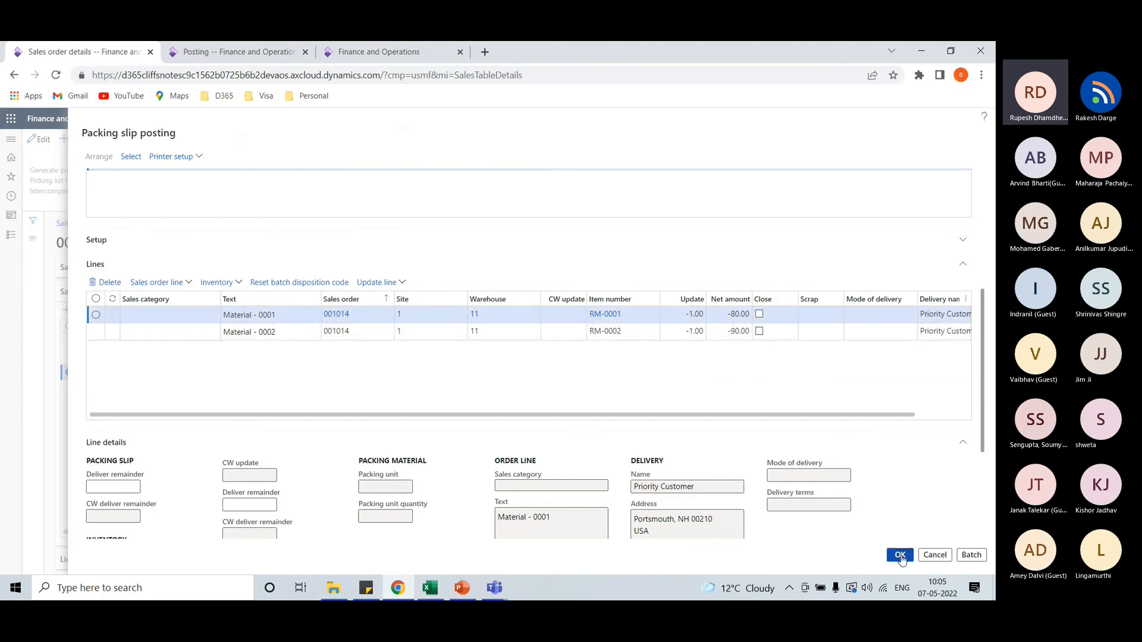
click(607, 330)
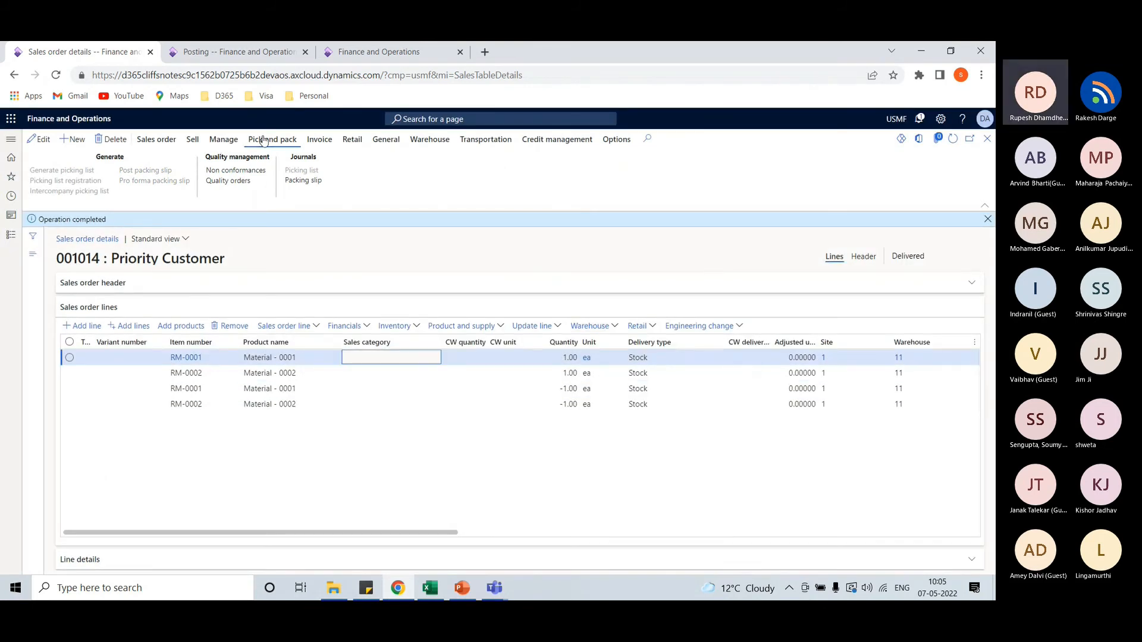
Review the voucher transactions of the return packing slip from the packing slip journal and return to the sales order
click(309, 185)
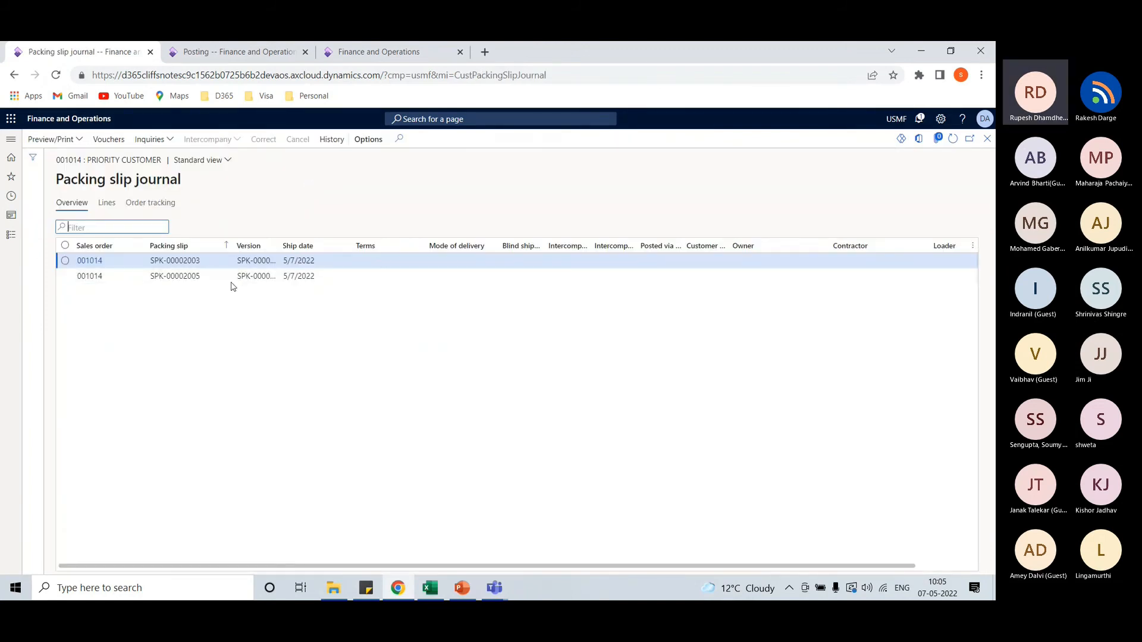
click(207, 279)
click(109, 140)
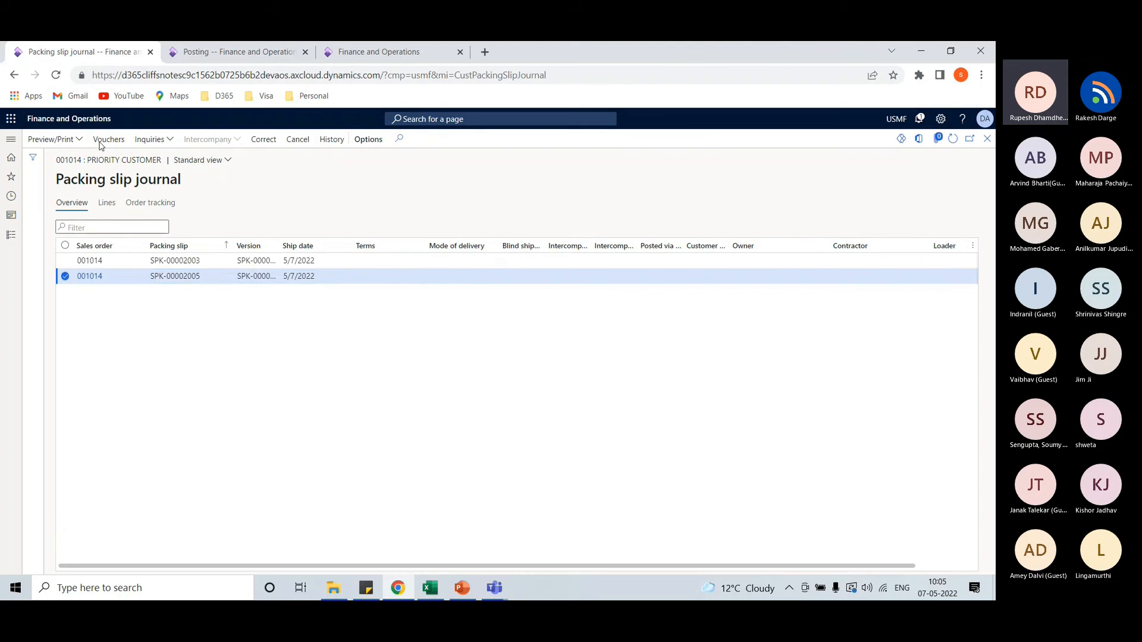
scroll(736, 248, right, 5)
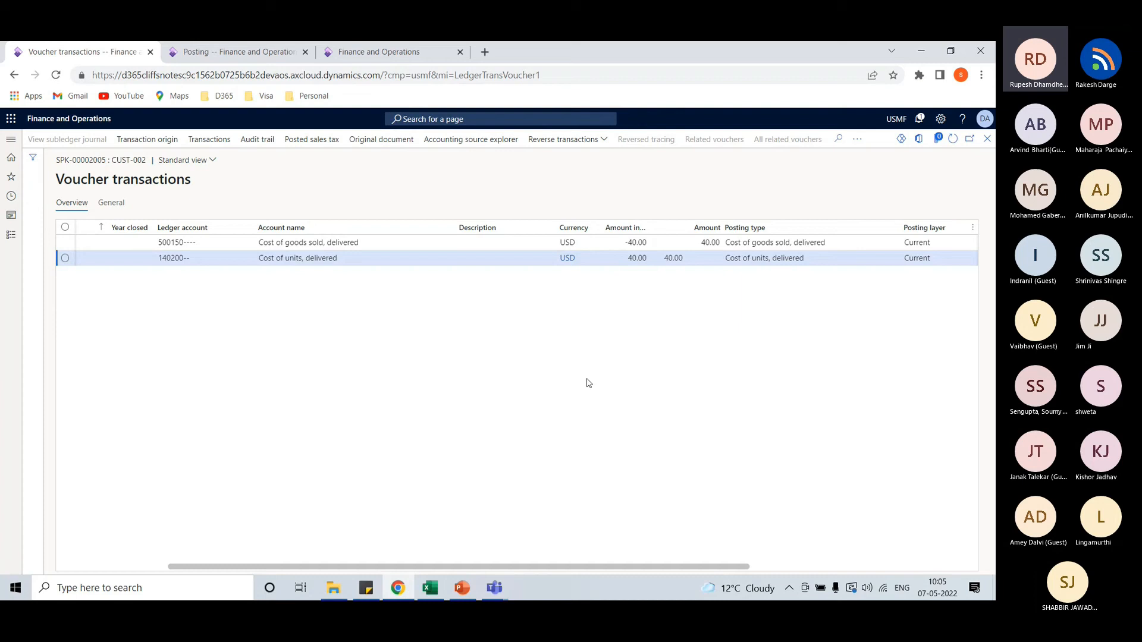
click(987, 138)
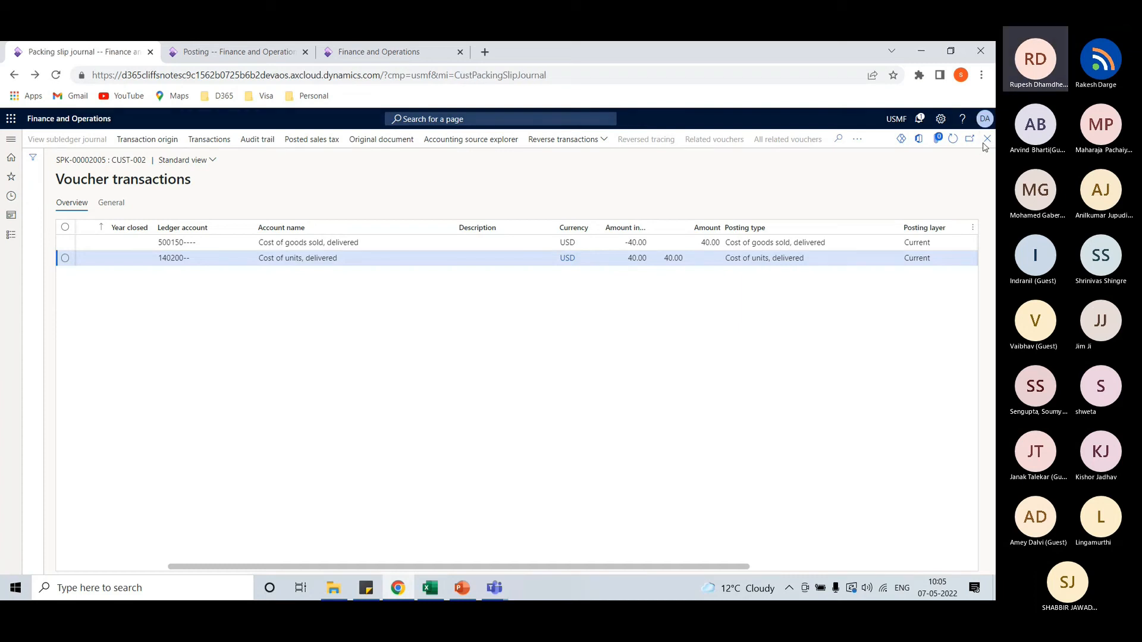
click(987, 139)
Post the credit note invoice for the delivered RM-0001 and RM-0002 return lines, with an update quantity of -1.00 each
click(319, 140)
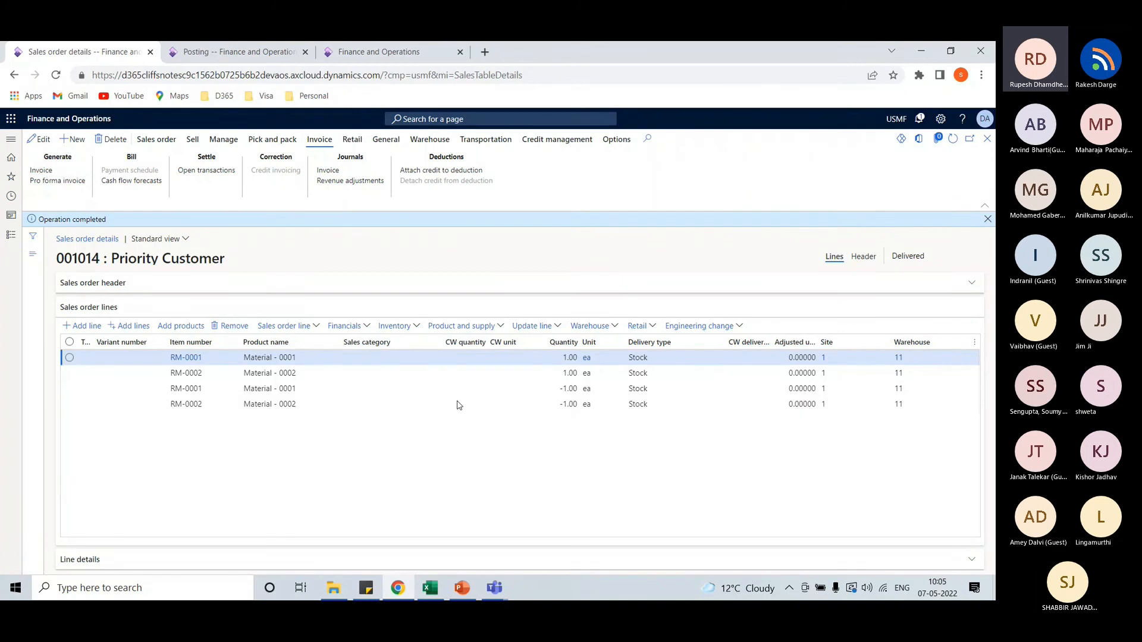
scroll(342, 364, down, 5)
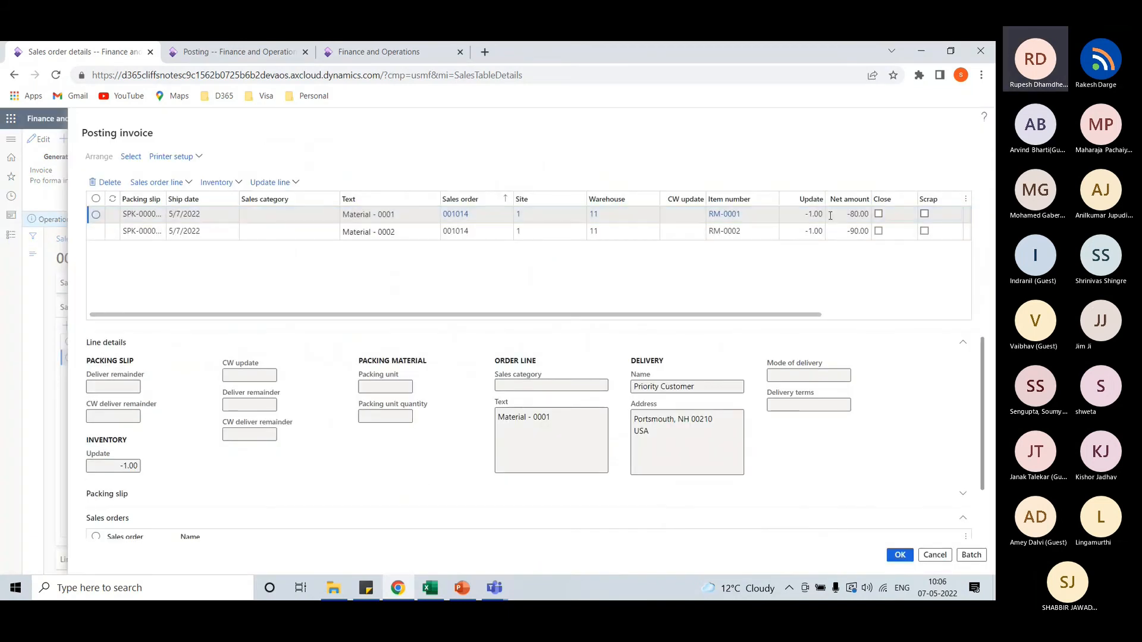
click(900, 555)
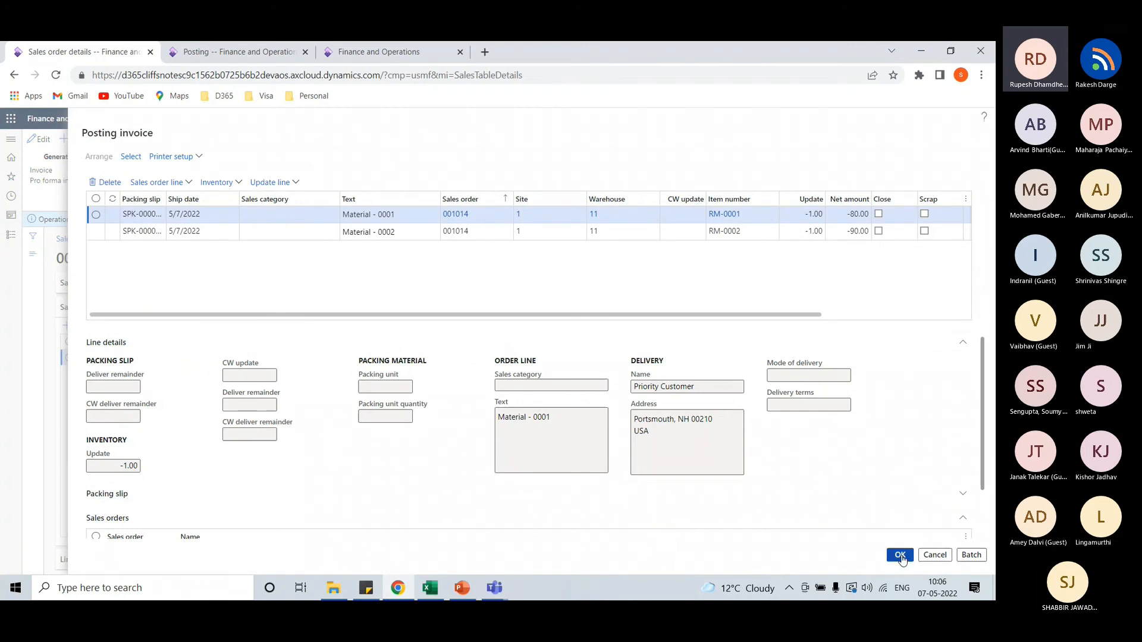
click(640, 326)
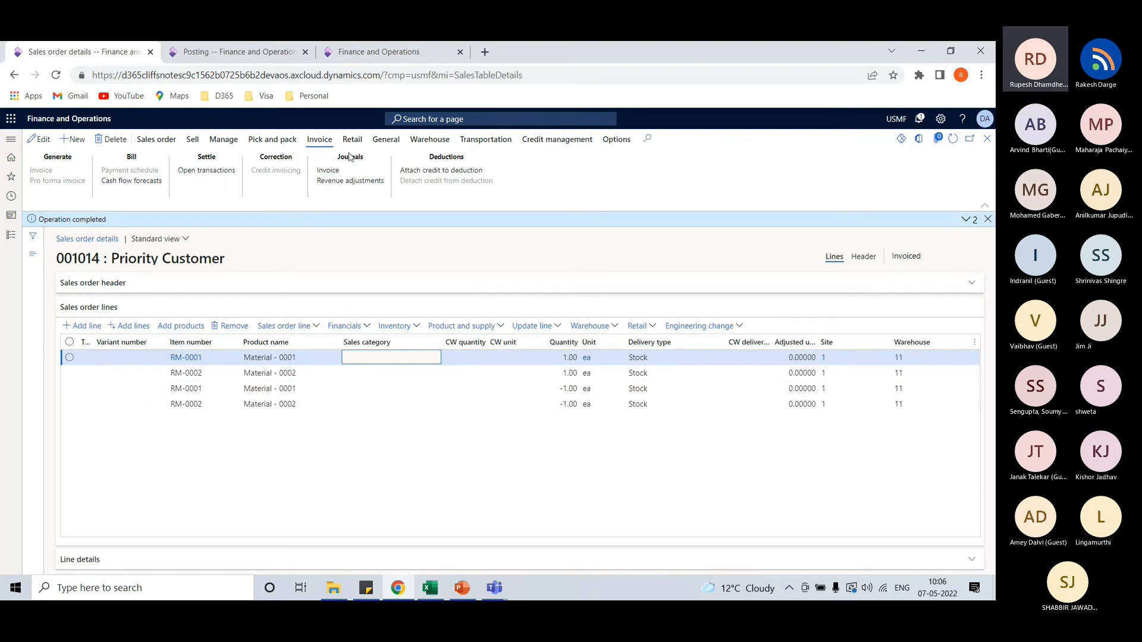
Open the credit note's voucher from the invoice journal and examine its receivable, inventory cost, discount and sales revenue postings
click(328, 171)
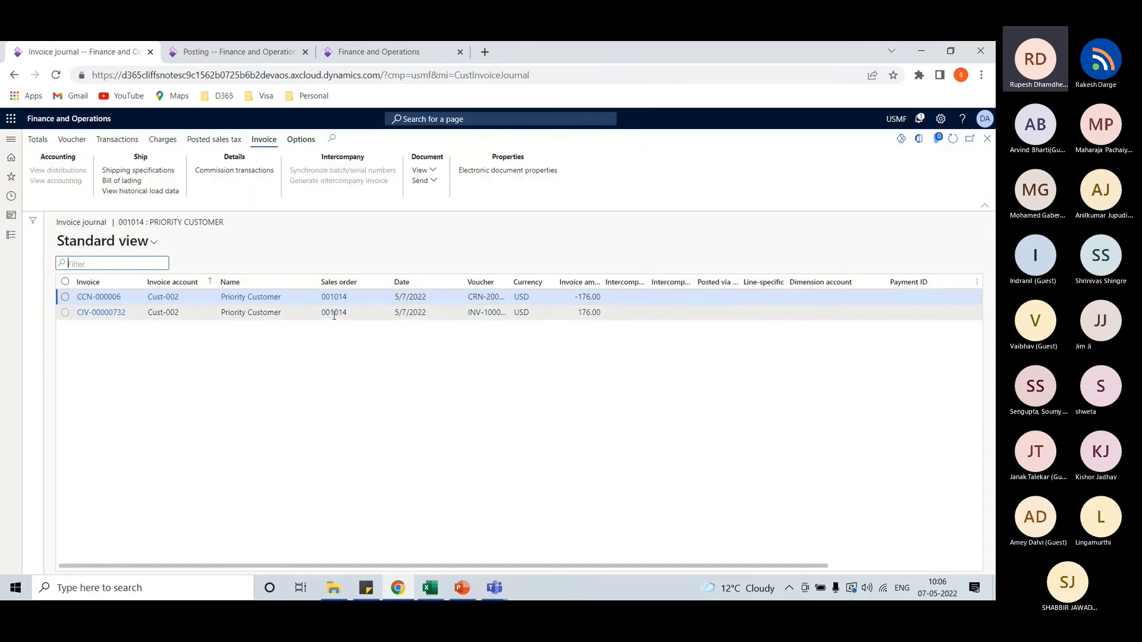
mouse_move(333, 315)
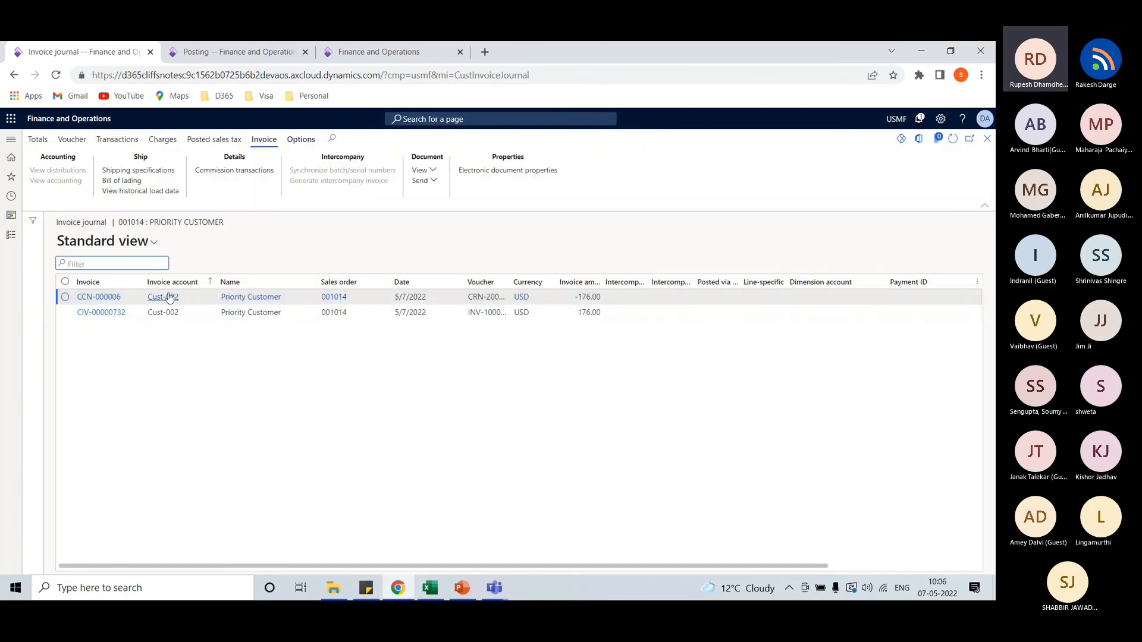
click(66, 297)
click(72, 139)
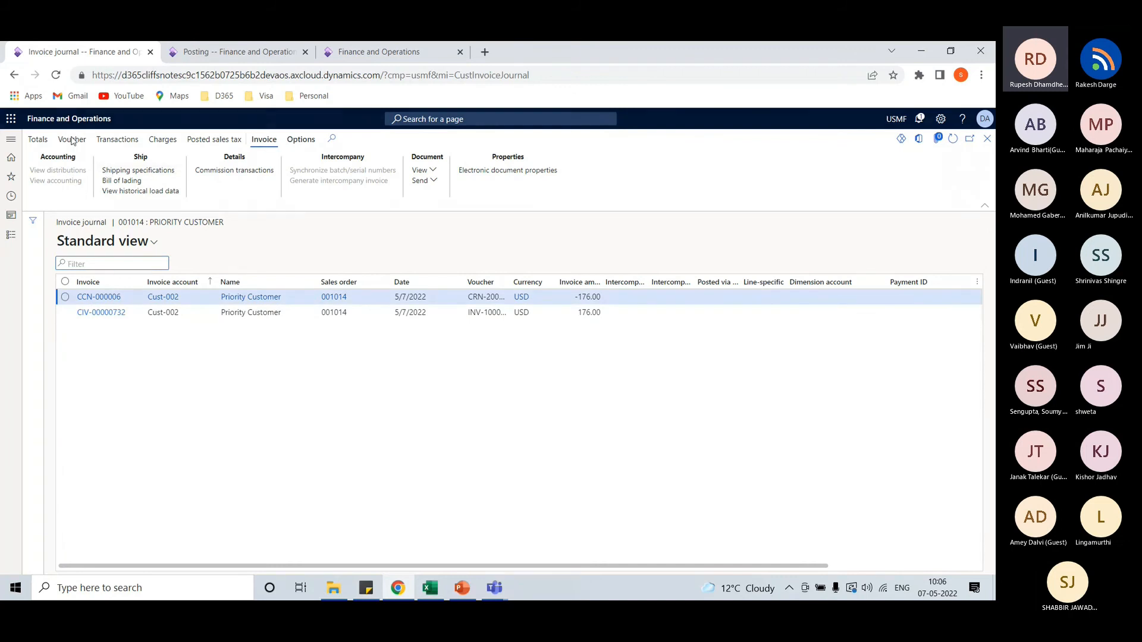
drag(639, 566, 746, 566)
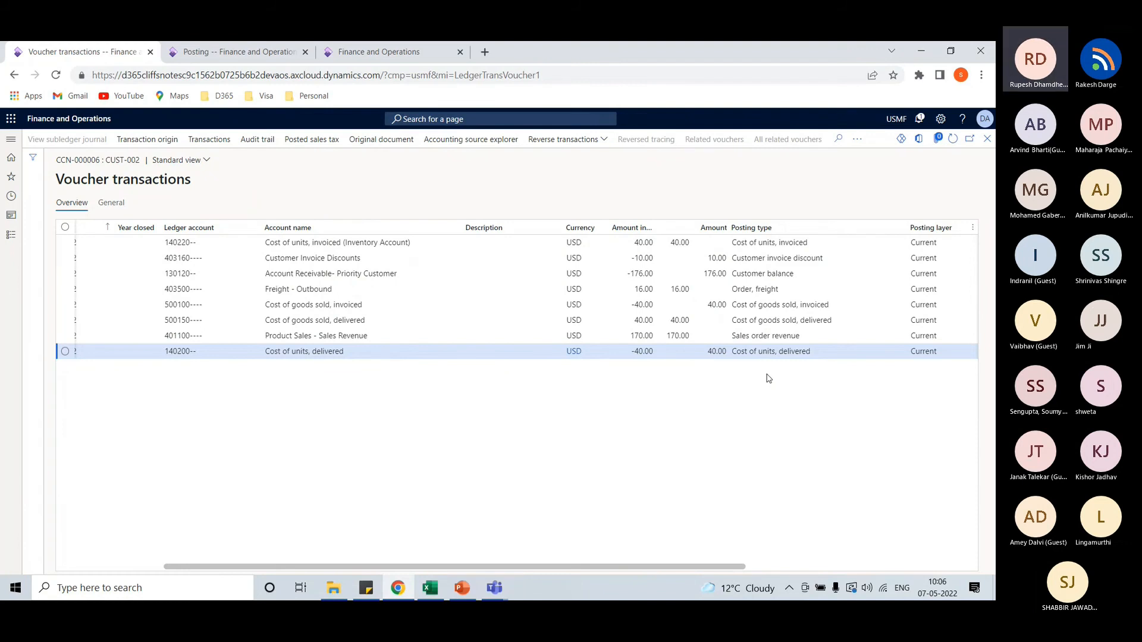
click(628, 273)
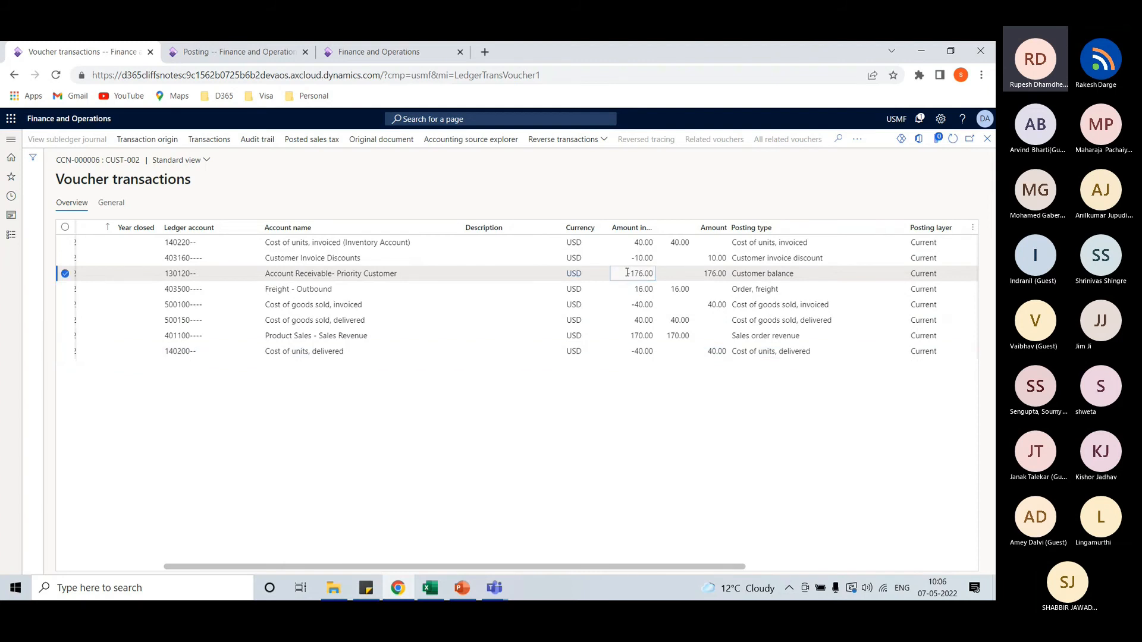
click(630, 243)
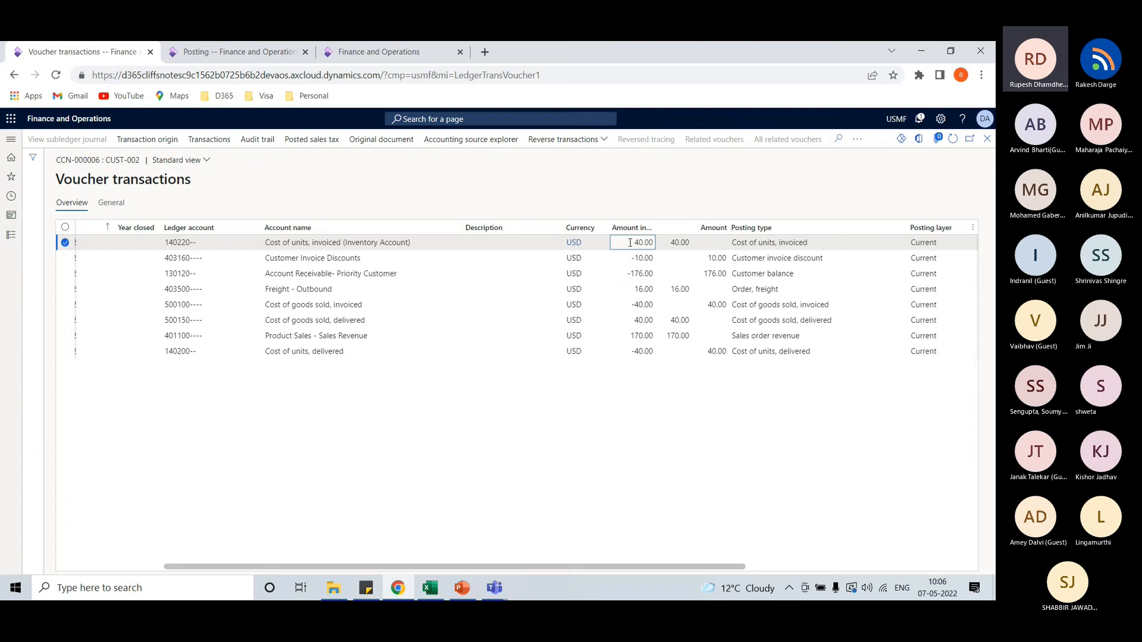
click(643, 258)
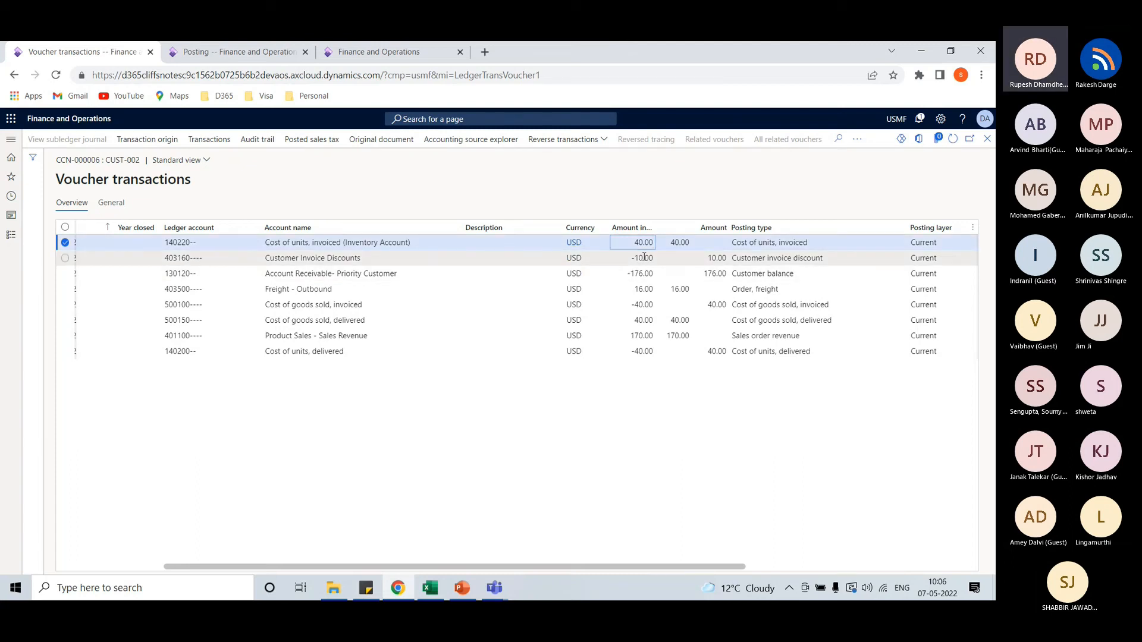
click(639, 337)
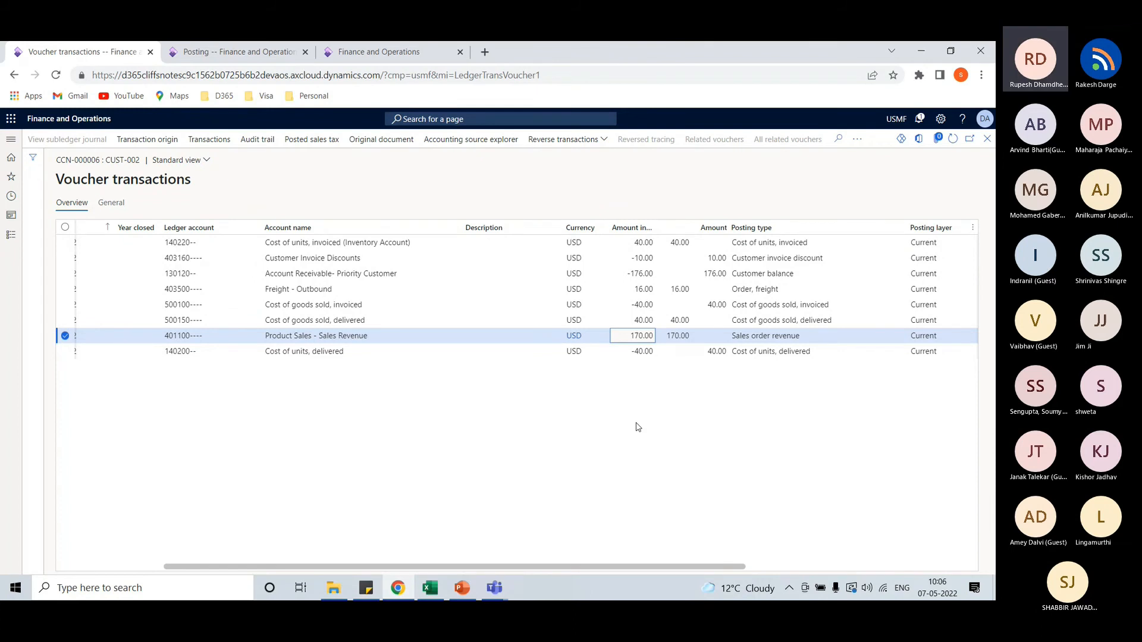
Switch to the Excel agenda, review the remaining purchase use cases 7 to 9, and return to Finance and Operations in the browser
click(441, 595)
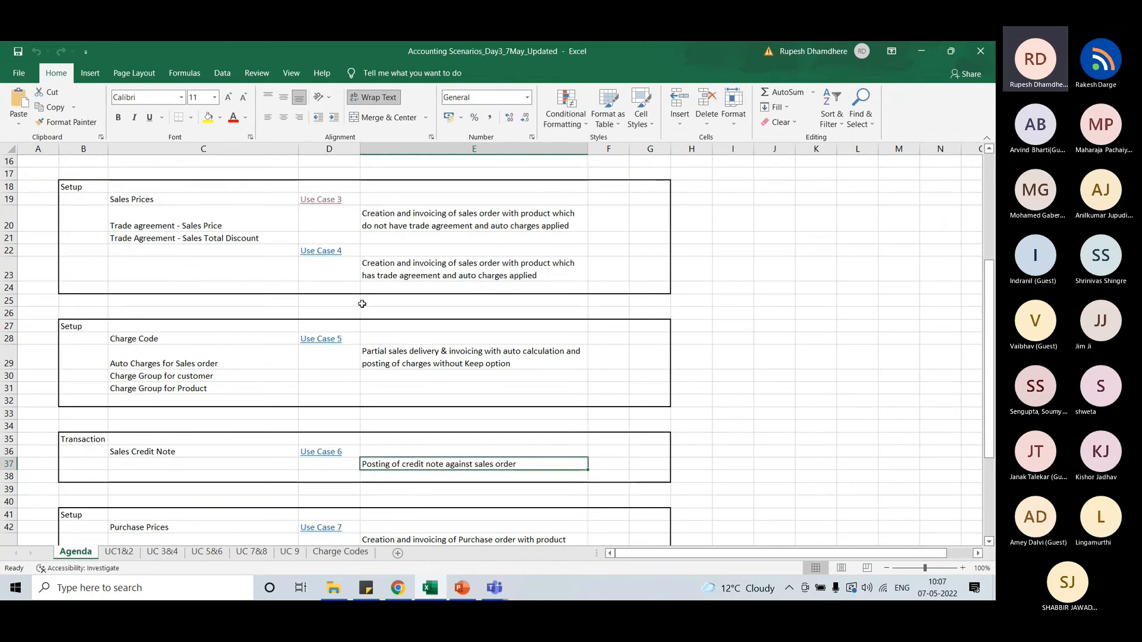
scroll(363, 304, down, 3)
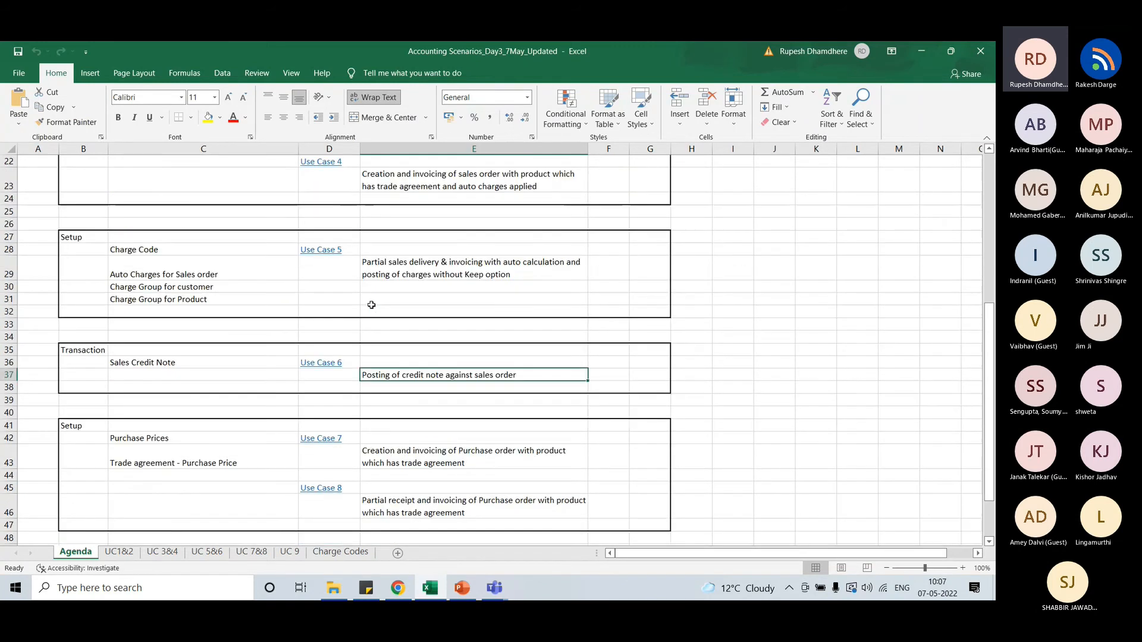
scroll(371, 305, down, 2)
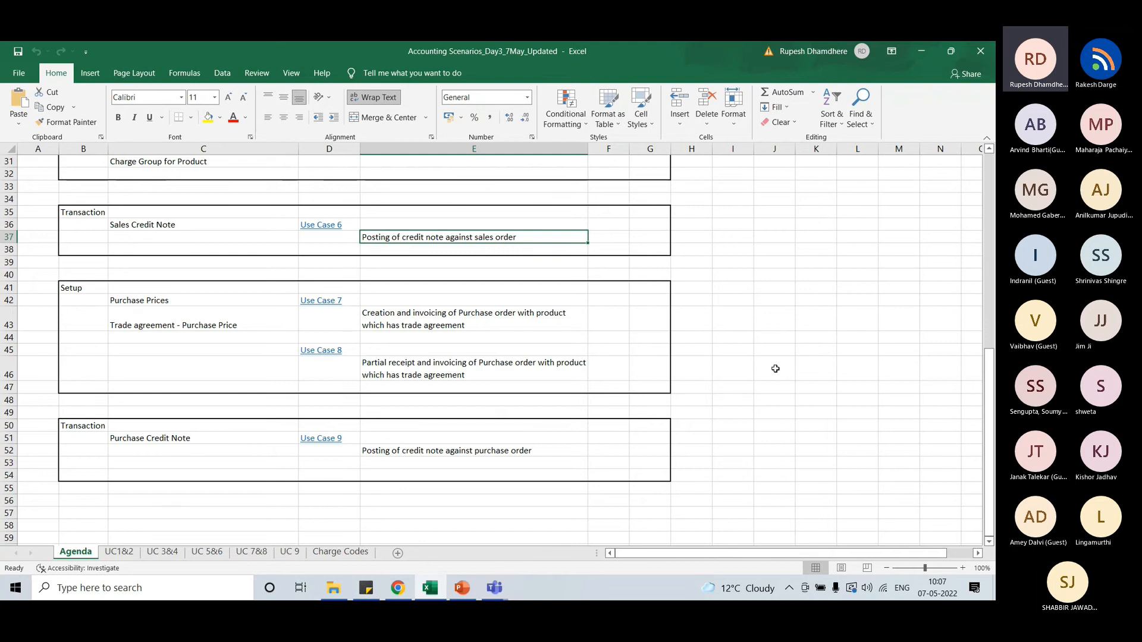
mouse_move(398, 591)
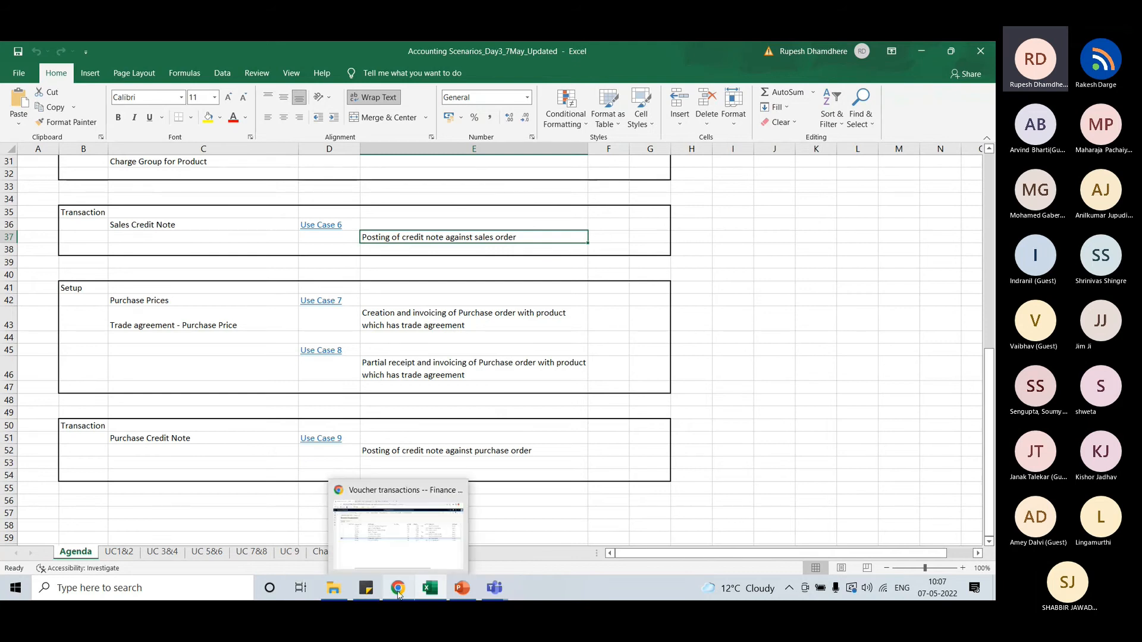
click(398, 533)
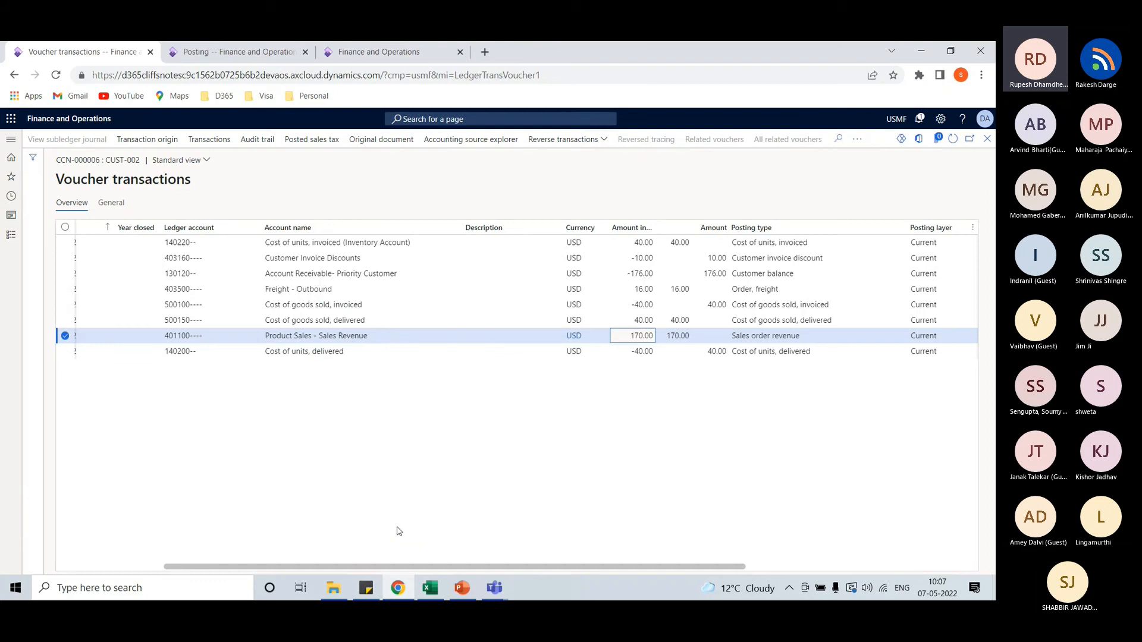
Start a new session in the expired GBSI browser tab and go to the dashboard
click(385, 53)
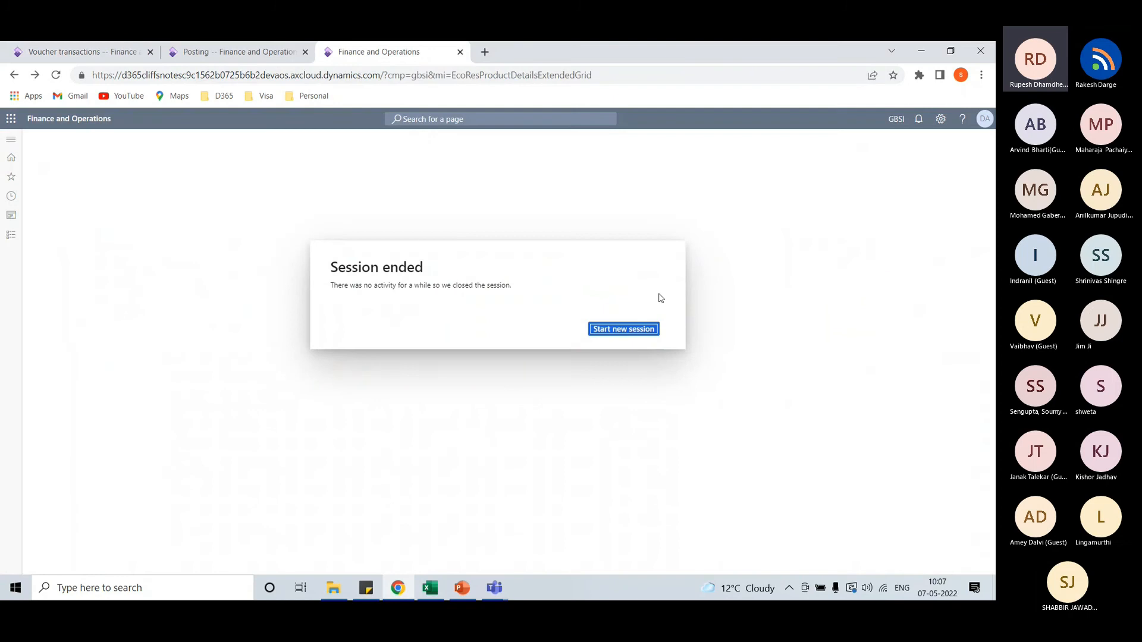
click(642, 332)
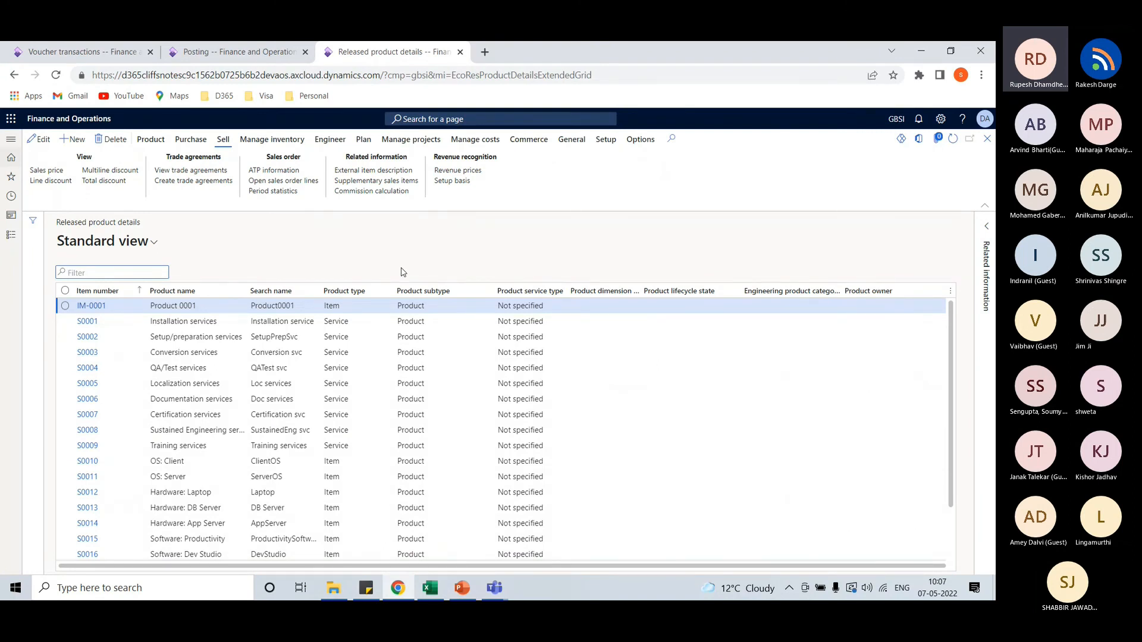
click(83, 123)
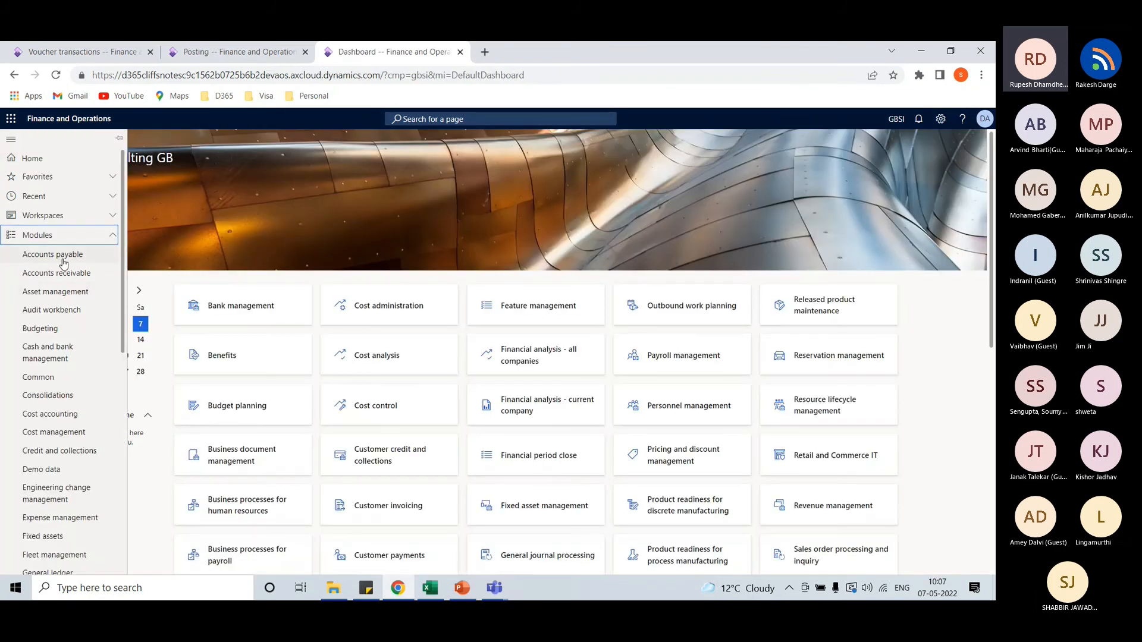
Create a new purchase order for the vendor Material Supplier from the all purchase orders list in Accounts payable
click(63, 256)
click(161, 335)
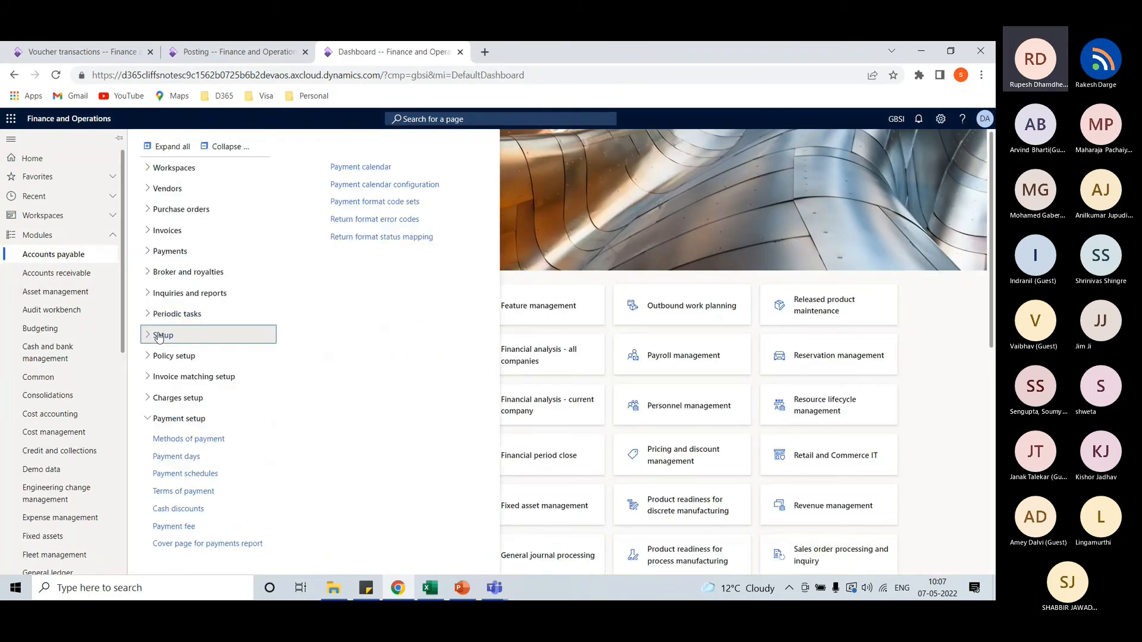
click(178, 209)
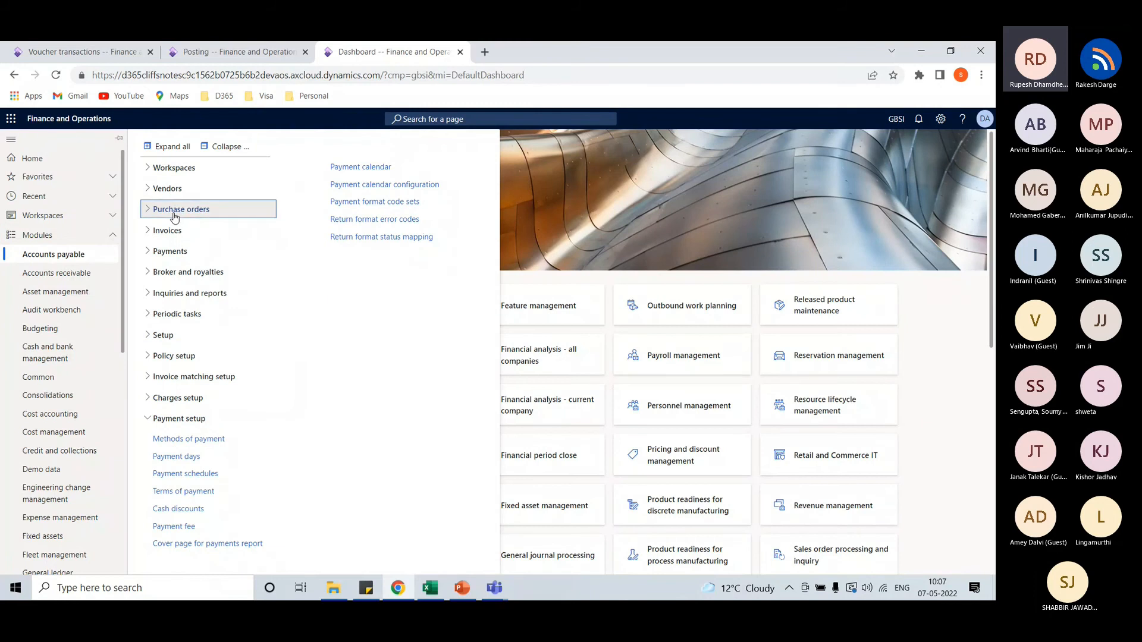
click(175, 230)
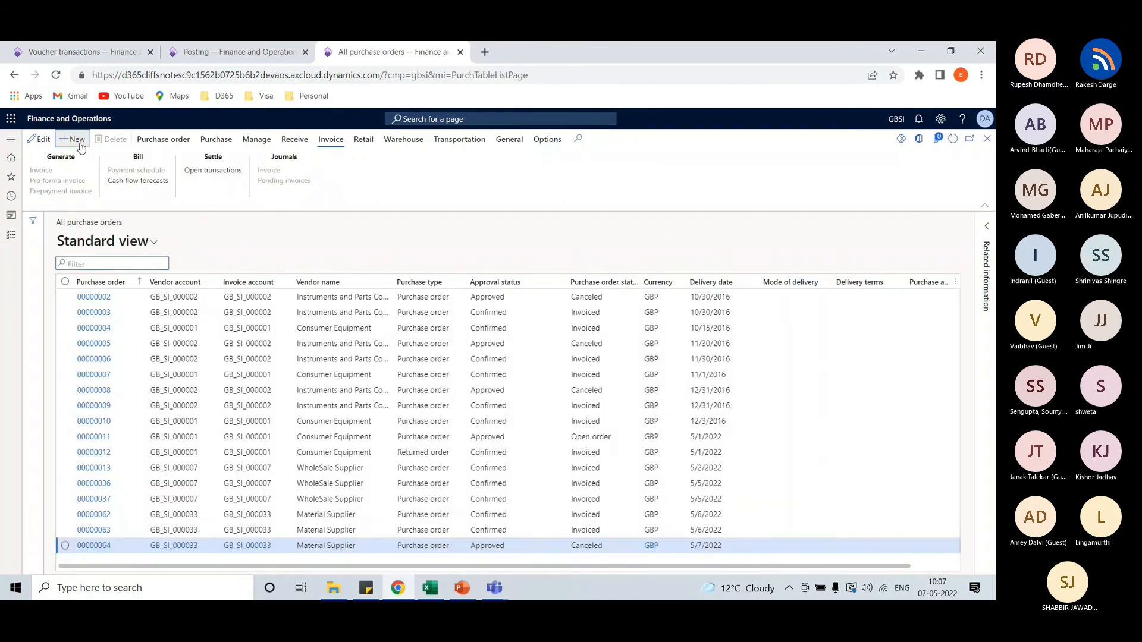
click(73, 139)
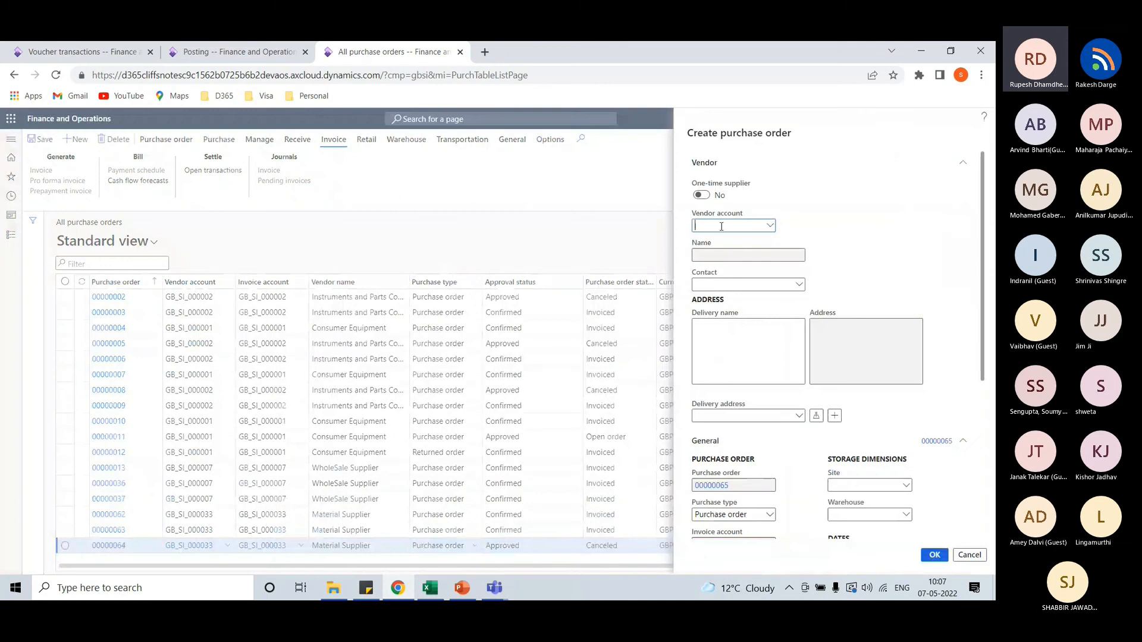
text(mate)
click(476, 254)
scroll(796, 441, down, 5)
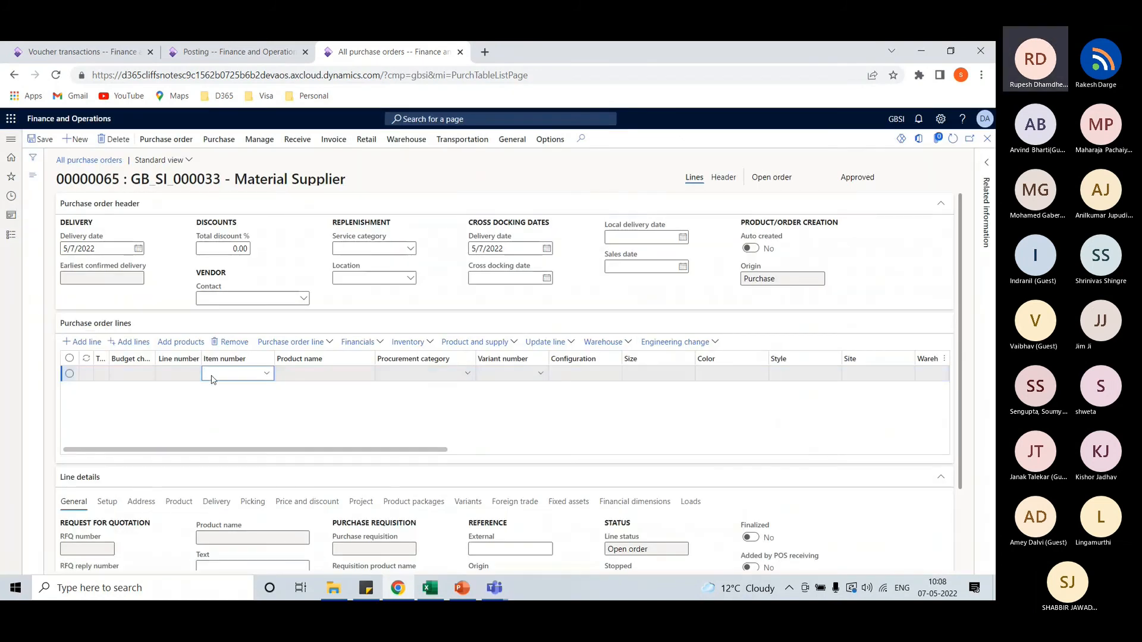
Enter item IM-0001 on the first purchase order line and check the line's quantity, unit price and net amount
text(m)
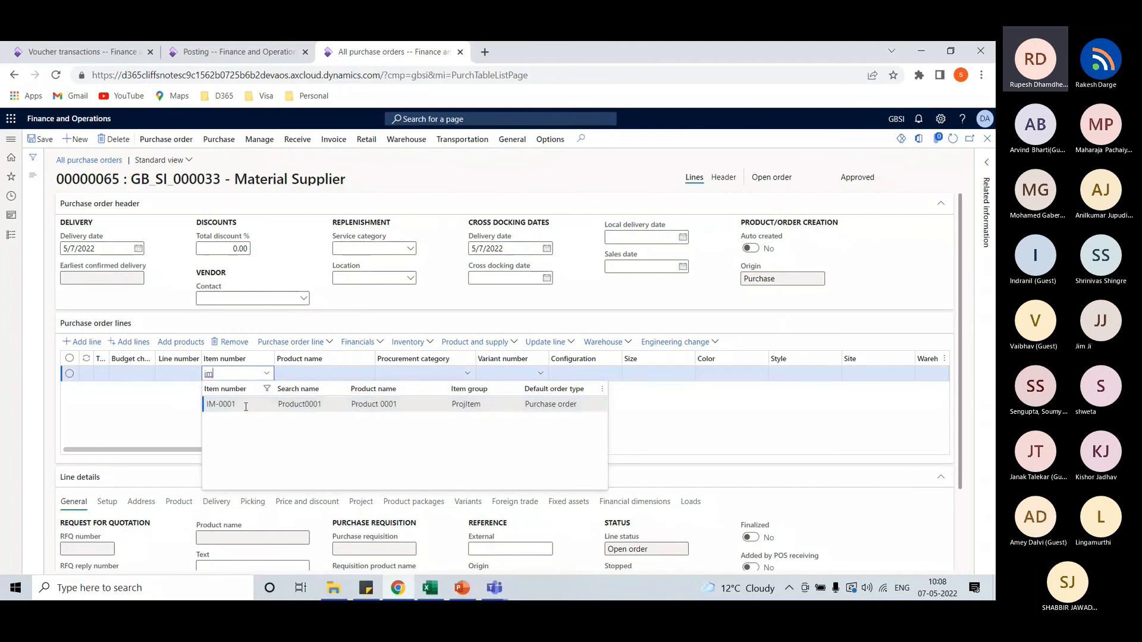
click(247, 411)
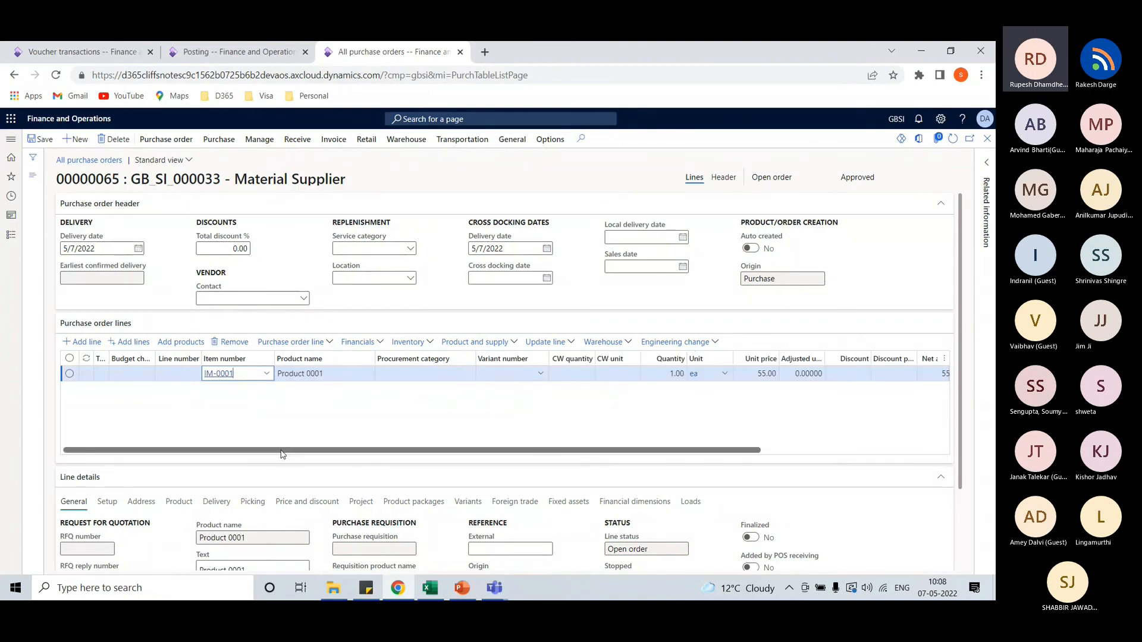
drag(282, 454, 535, 455)
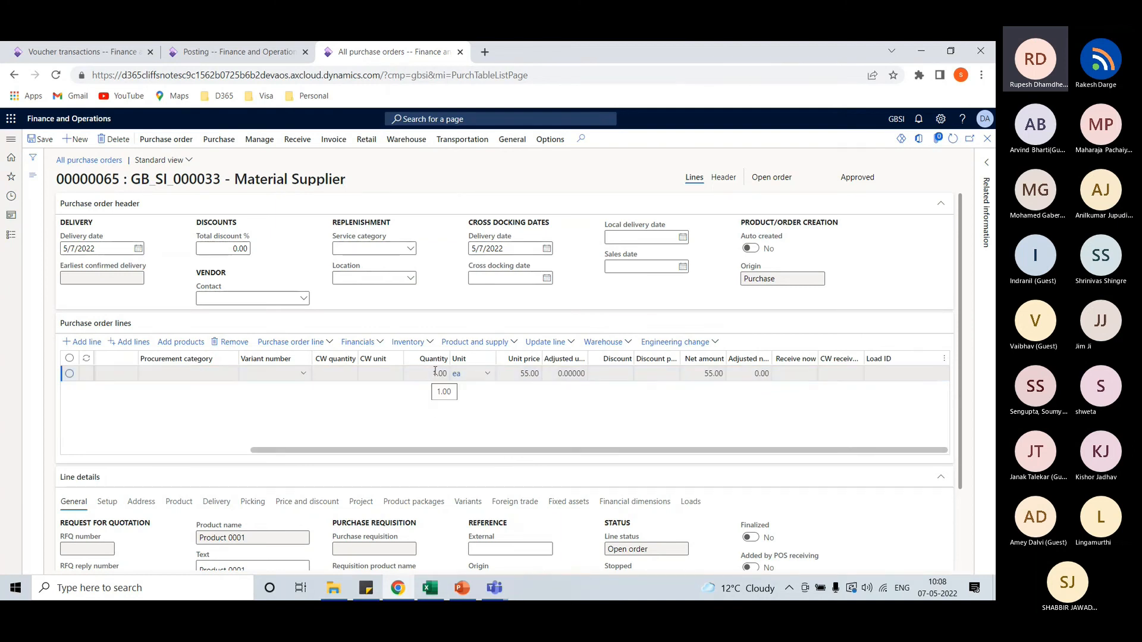
drag(483, 451, 235, 443)
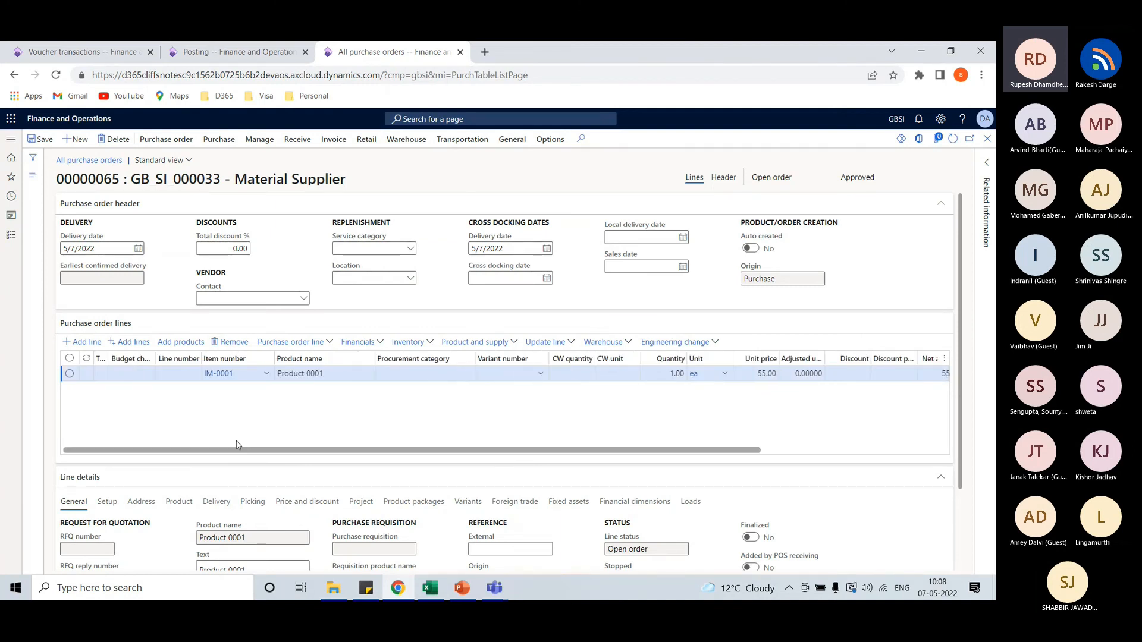
Examine the IM-0001 line's details for its setup, product and storage dimensions, including site and warehouse
scroll(122, 438, down, 2)
click(109, 404)
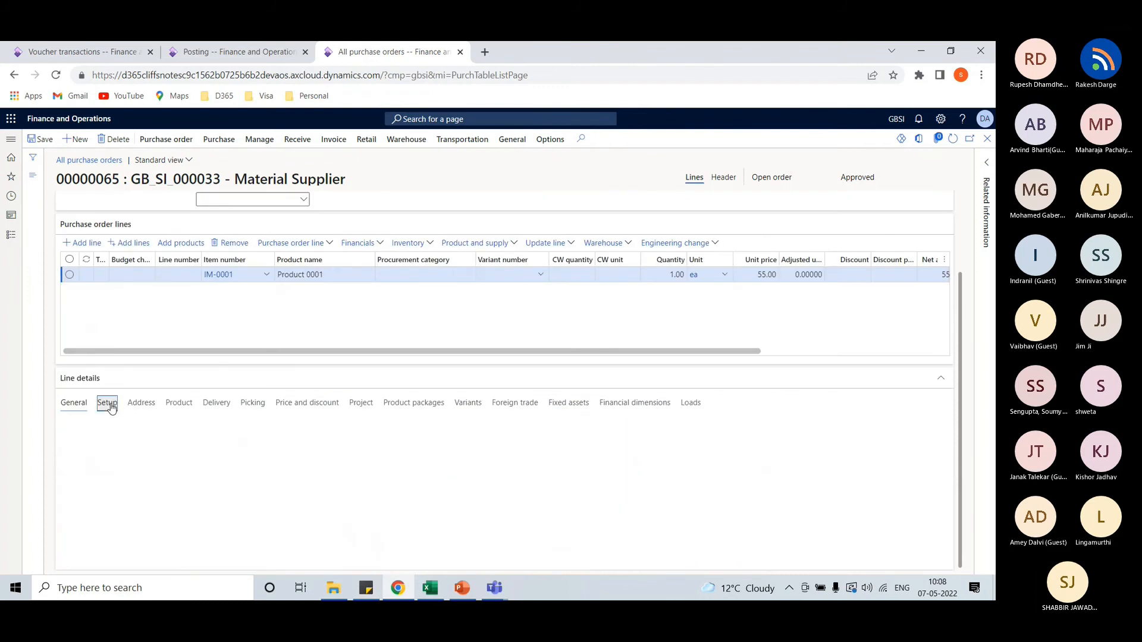
click(178, 403)
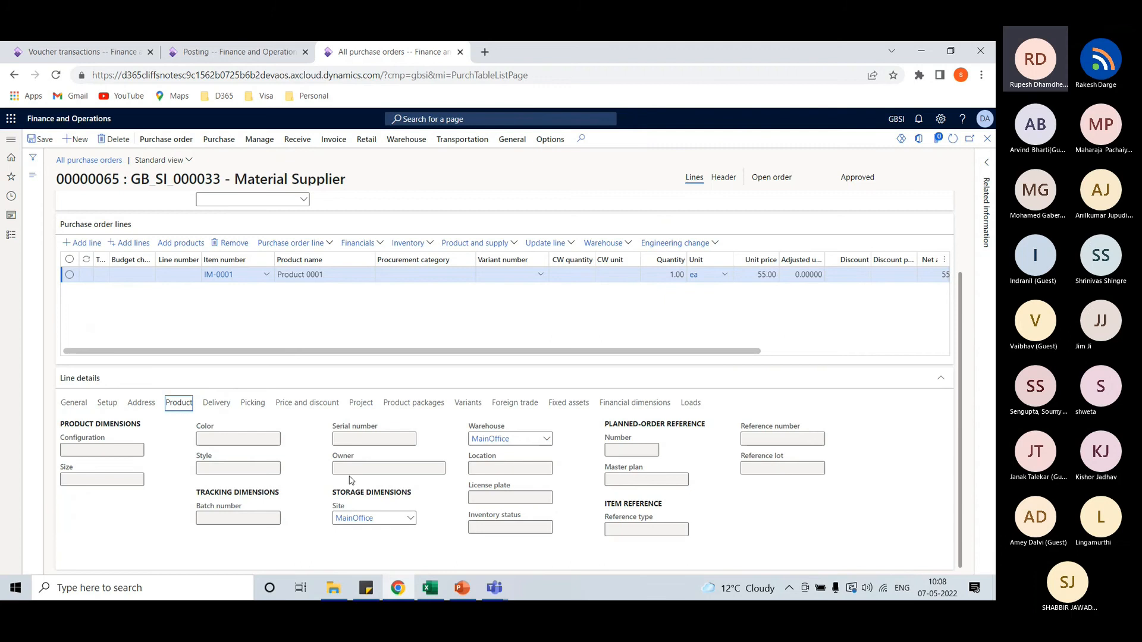
click(73, 403)
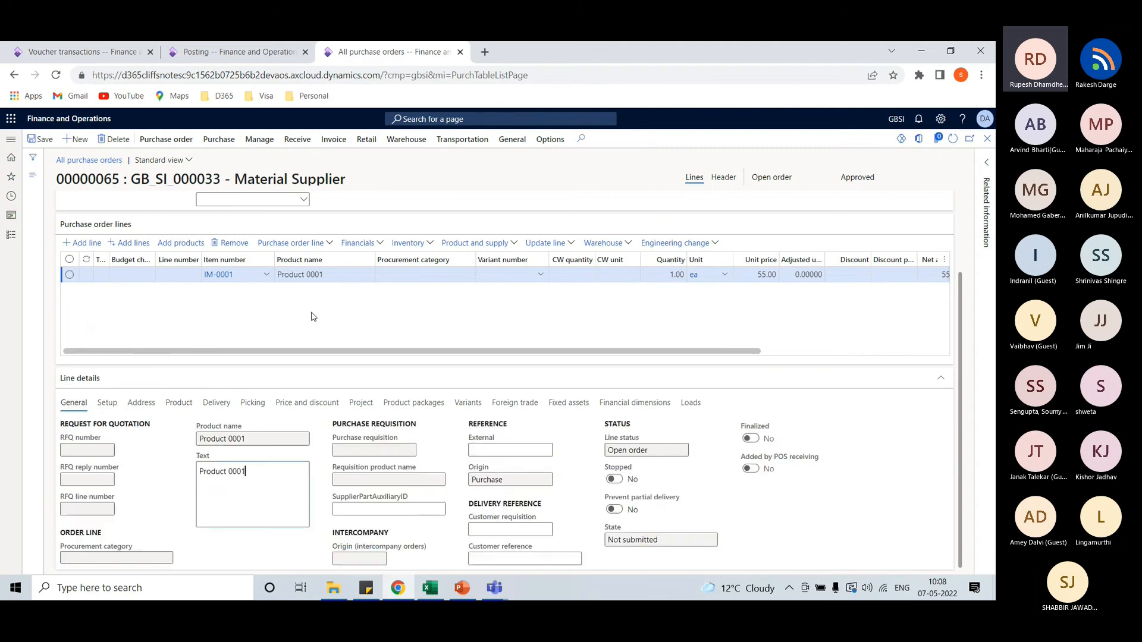
Confirm the Material Supplier purchase order
scroll(434, 319, up, 3)
click(219, 139)
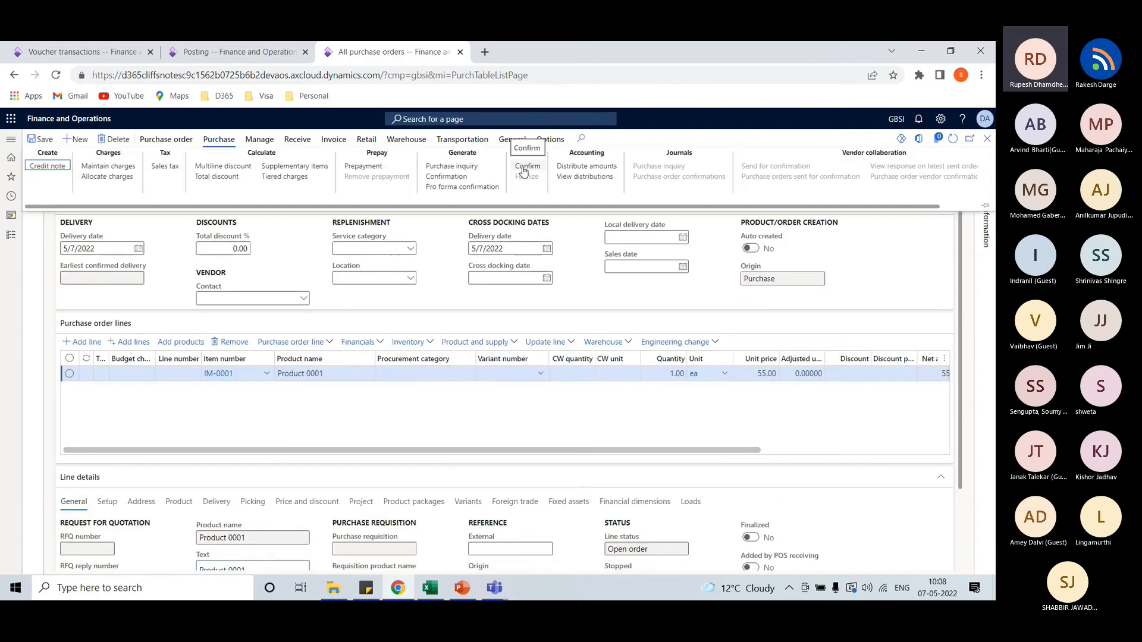
click(523, 170)
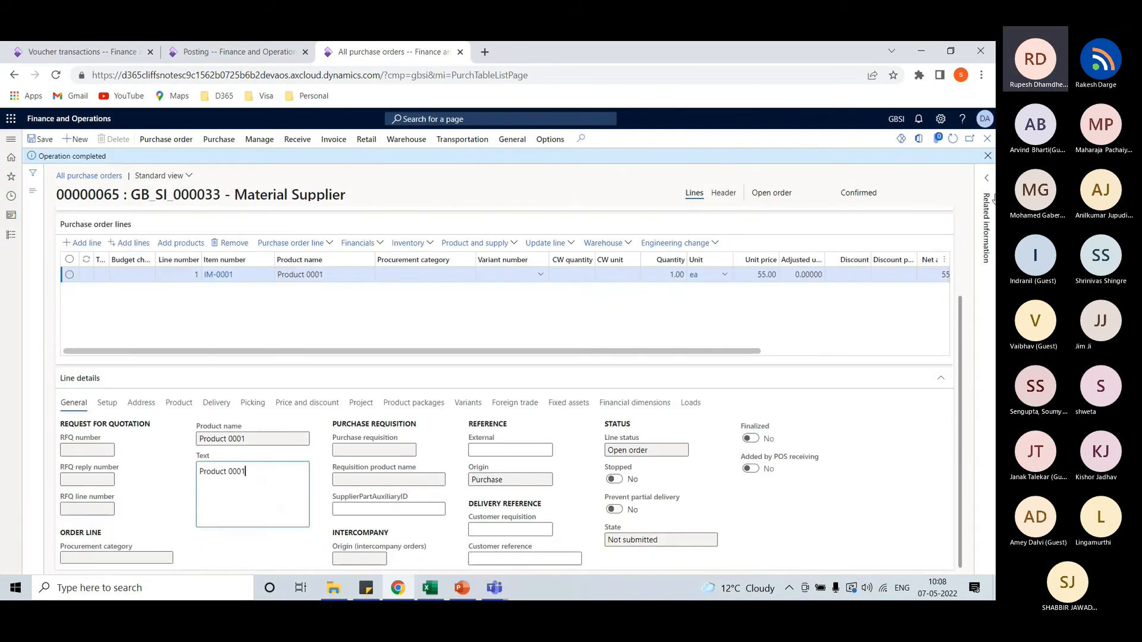
scroll(558, 274, up, 2)
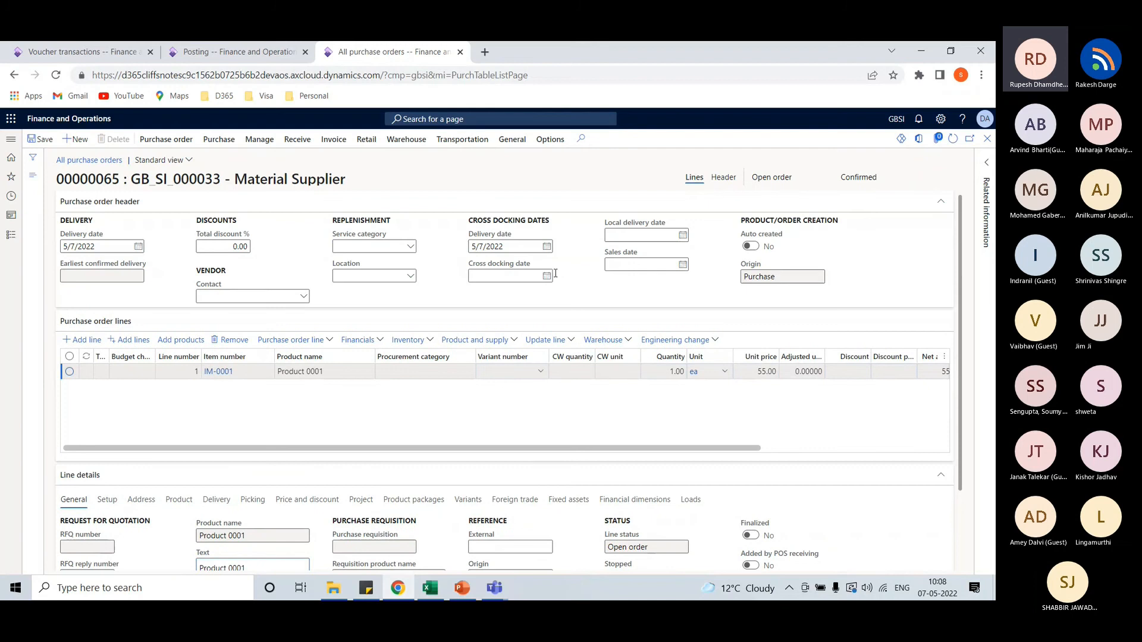
Post the purchase order's product receipt for the ordered quantity with the product receipt number PR-0701
click(297, 139)
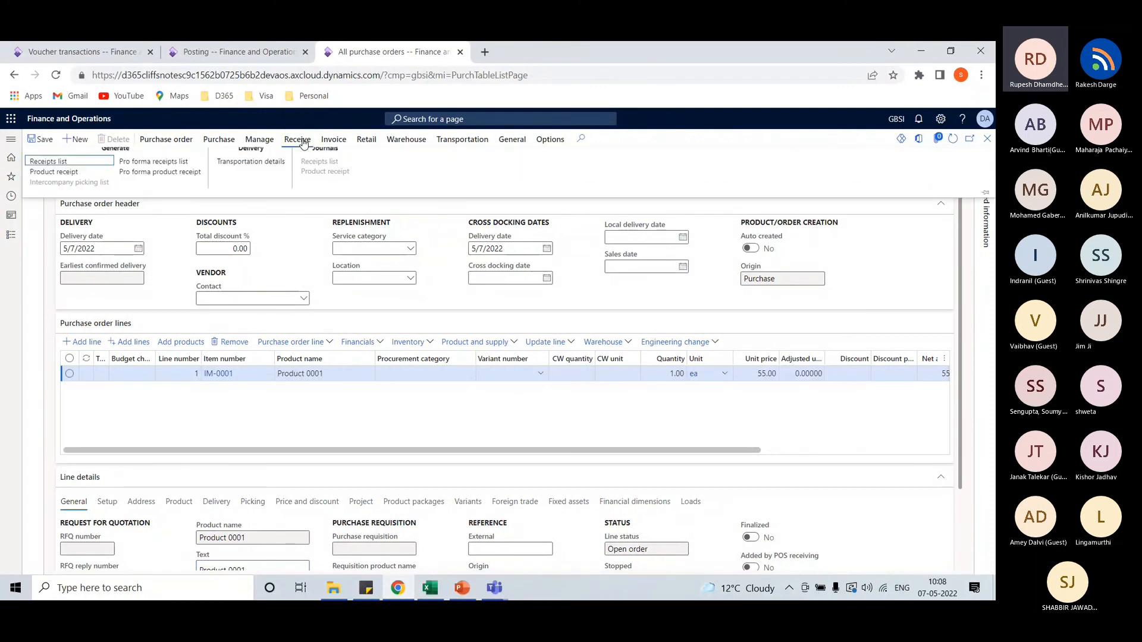
click(50, 184)
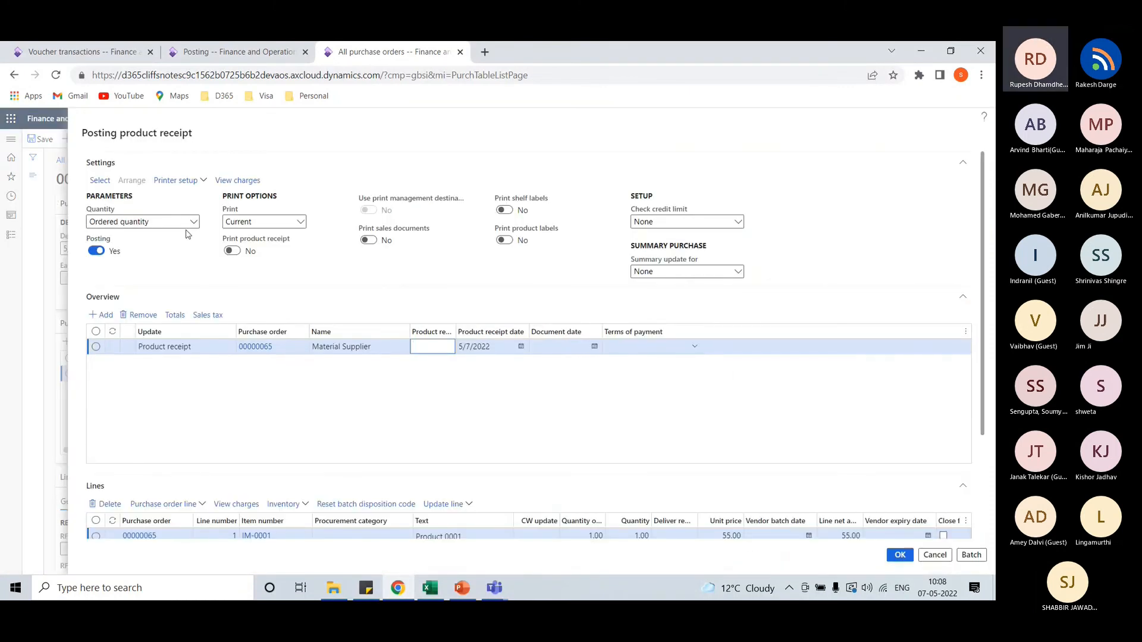
scroll(357, 369, down, 3)
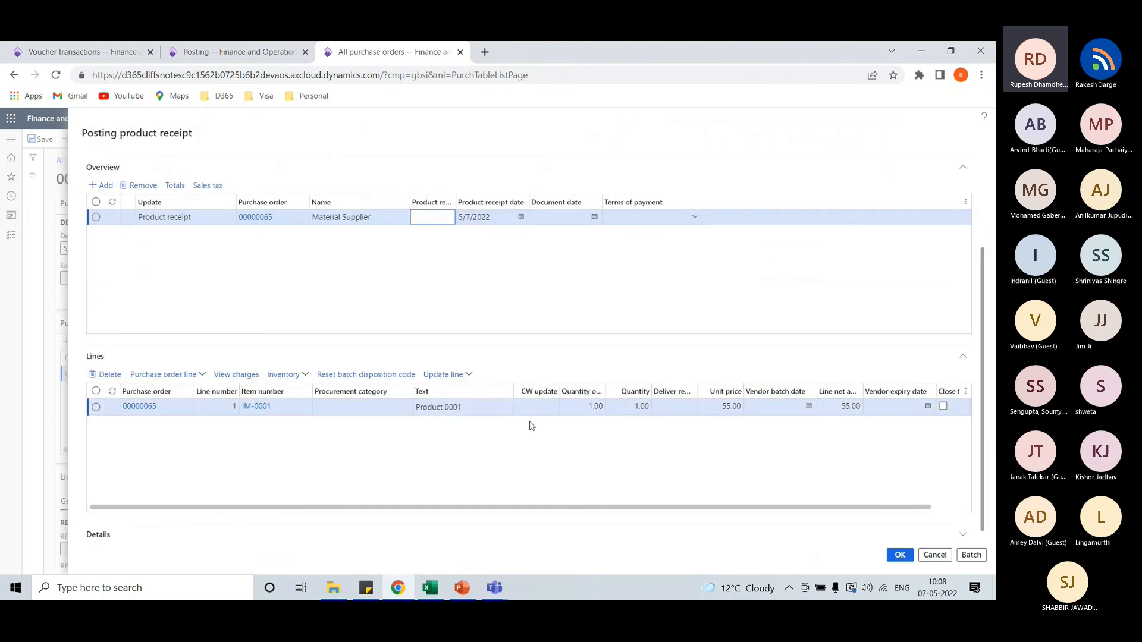
scroll(531, 426, up, 2)
drag(456, 268, 474, 269)
click(437, 282)
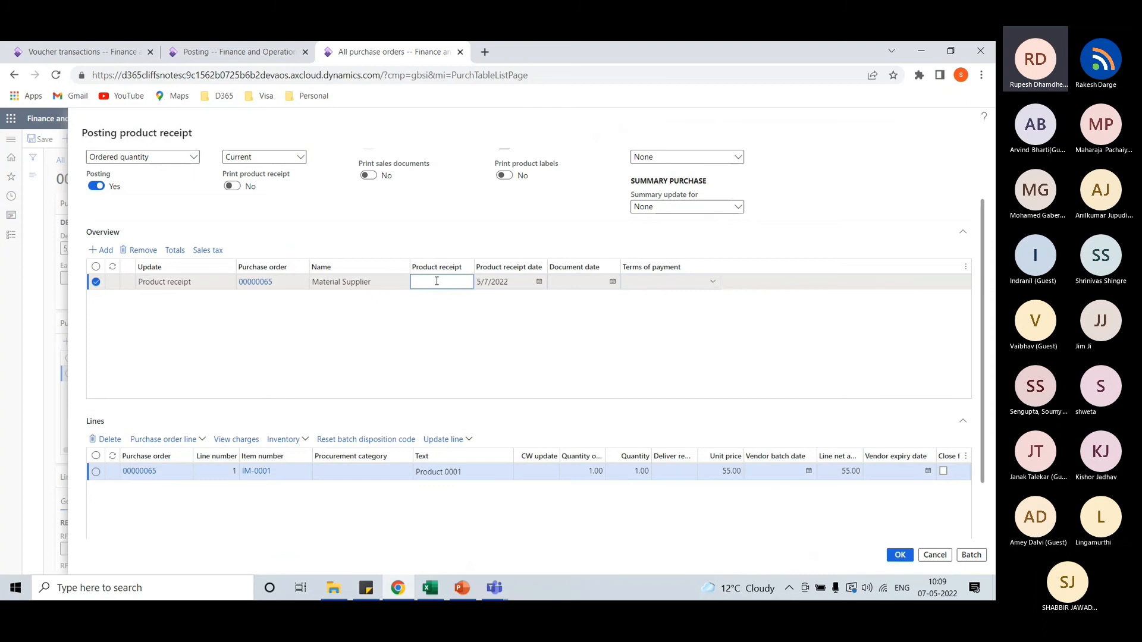
text(PR-)
text(0701)
key(Tab)
click(898, 555)
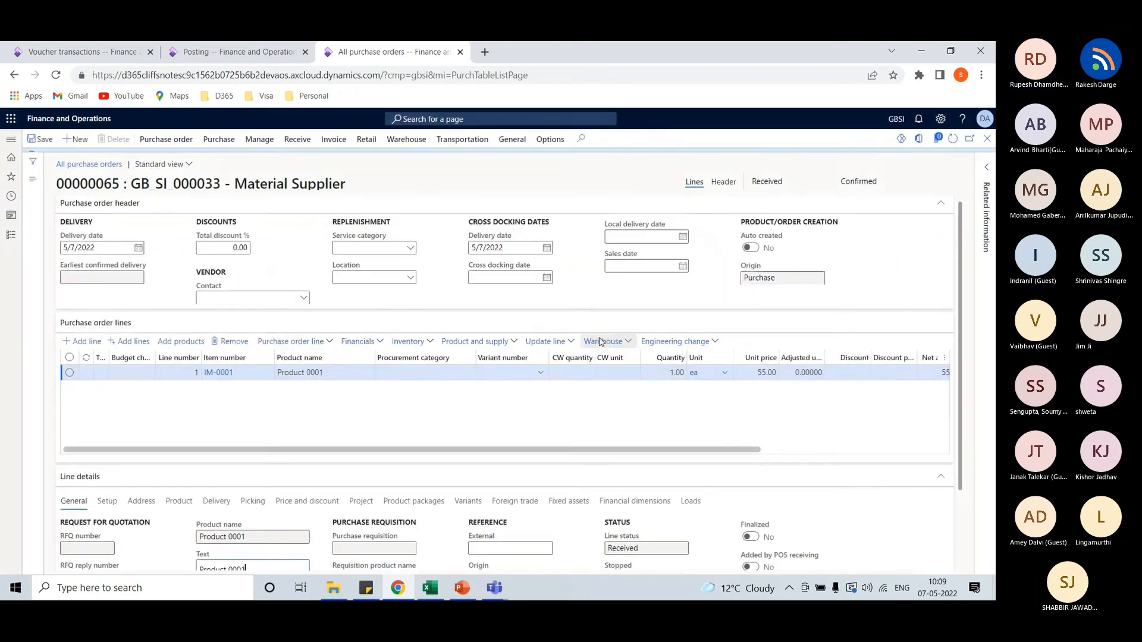
scroll(539, 321, up, 2)
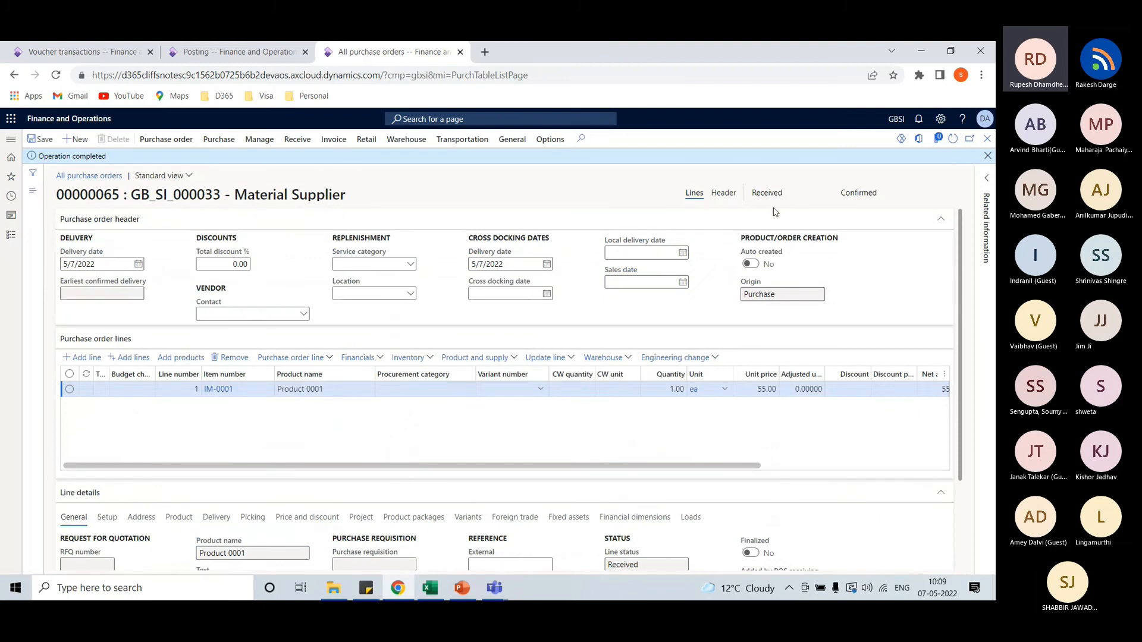
Open the voucher transactions of receipt PR-0701 from the purchase order's product receipt journal
click(294, 143)
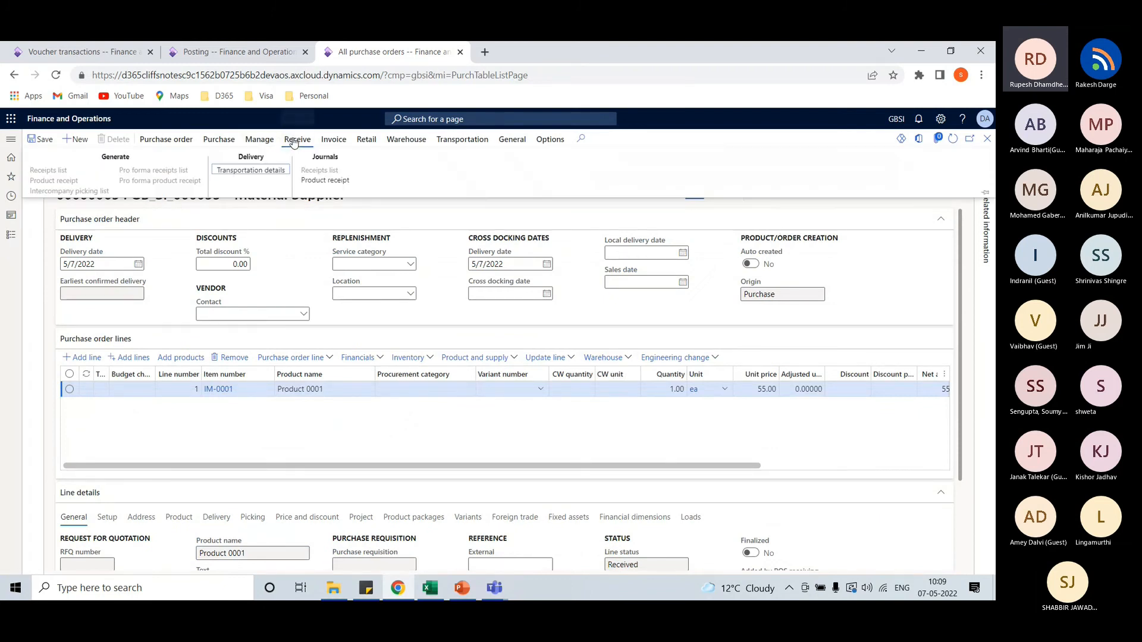
click(321, 181)
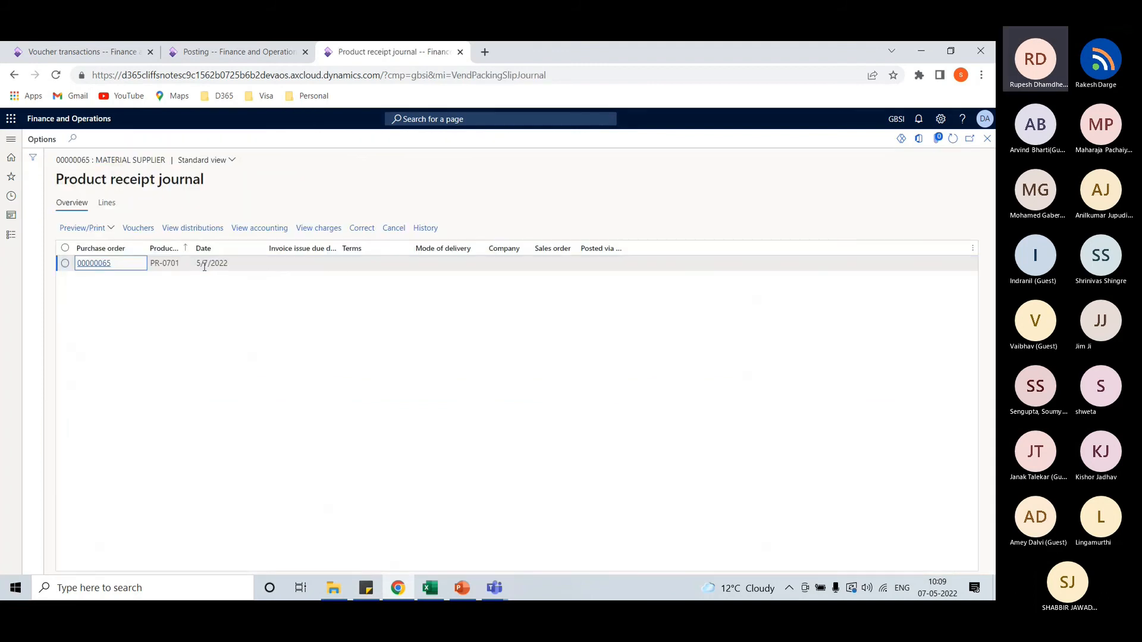
click(138, 228)
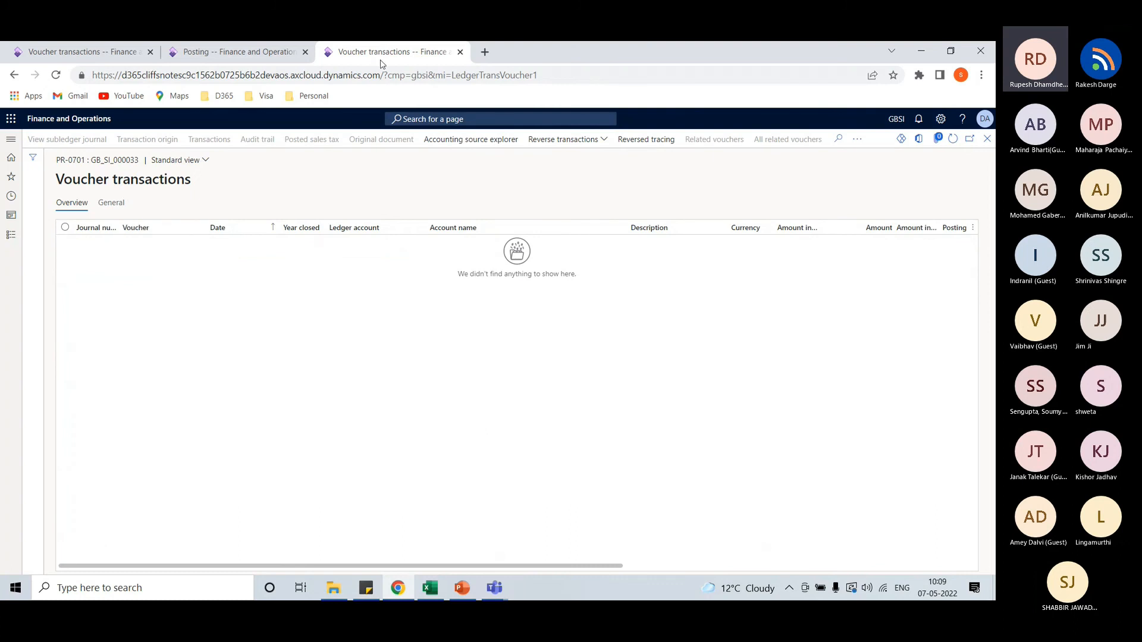
Duplicate the voucher transactions browser tab and return the original tab to the product receipt journal
right_click(426, 54)
click(474, 138)
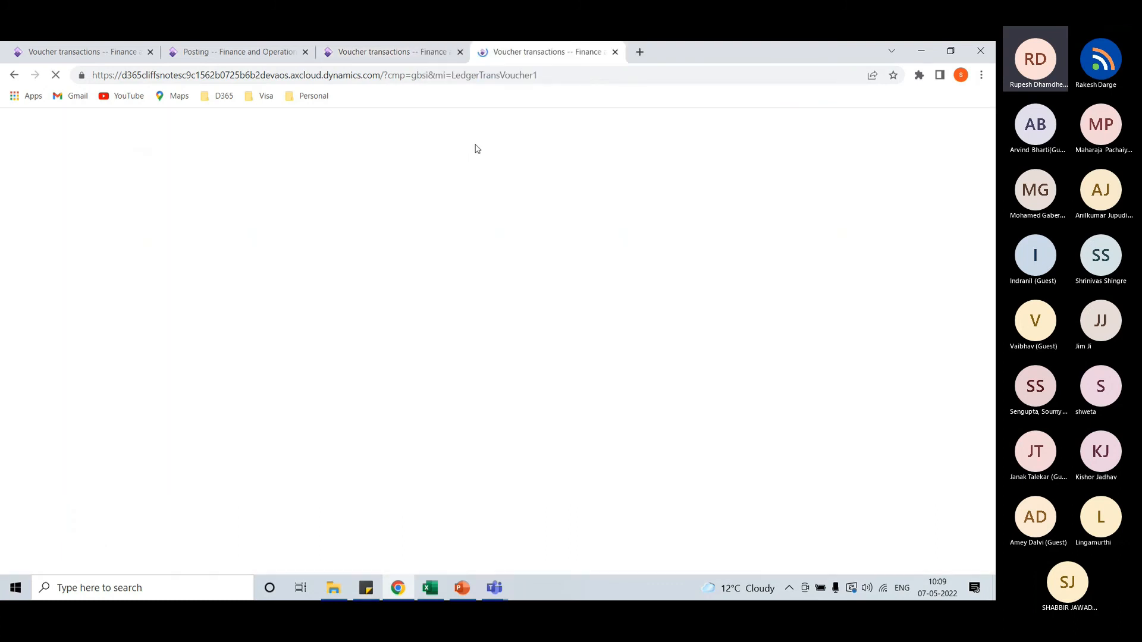
click(384, 52)
click(15, 75)
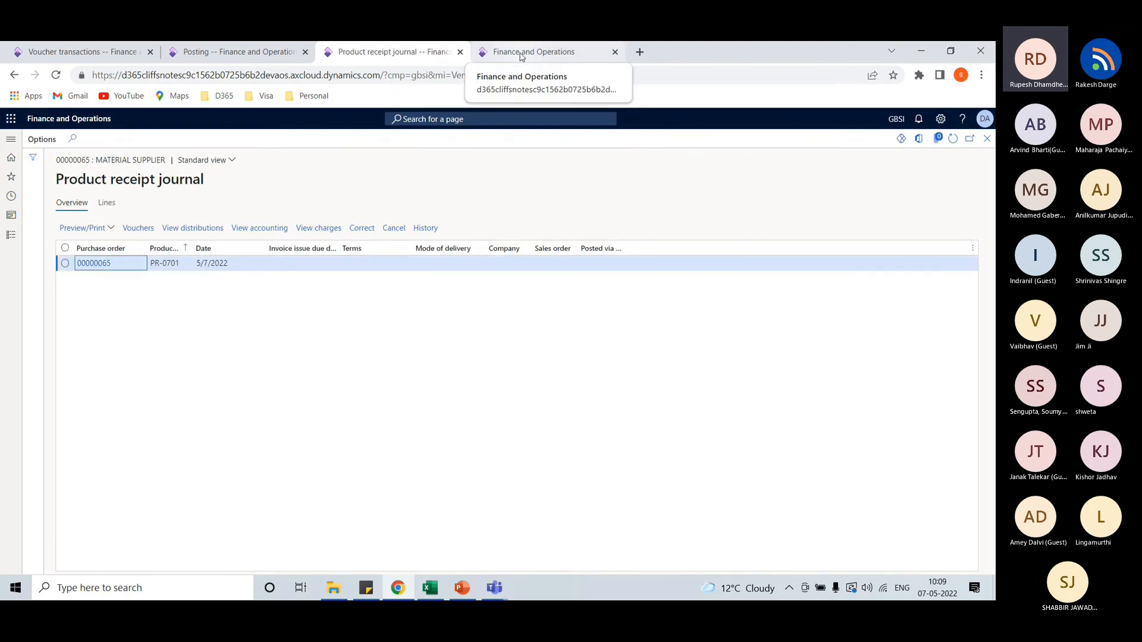
In the duplicated tab, open the General ledger's subledger journal entries not yet transferred and transfer the PR-0701 product receipt entry immediately
click(521, 54)
click(970, 555)
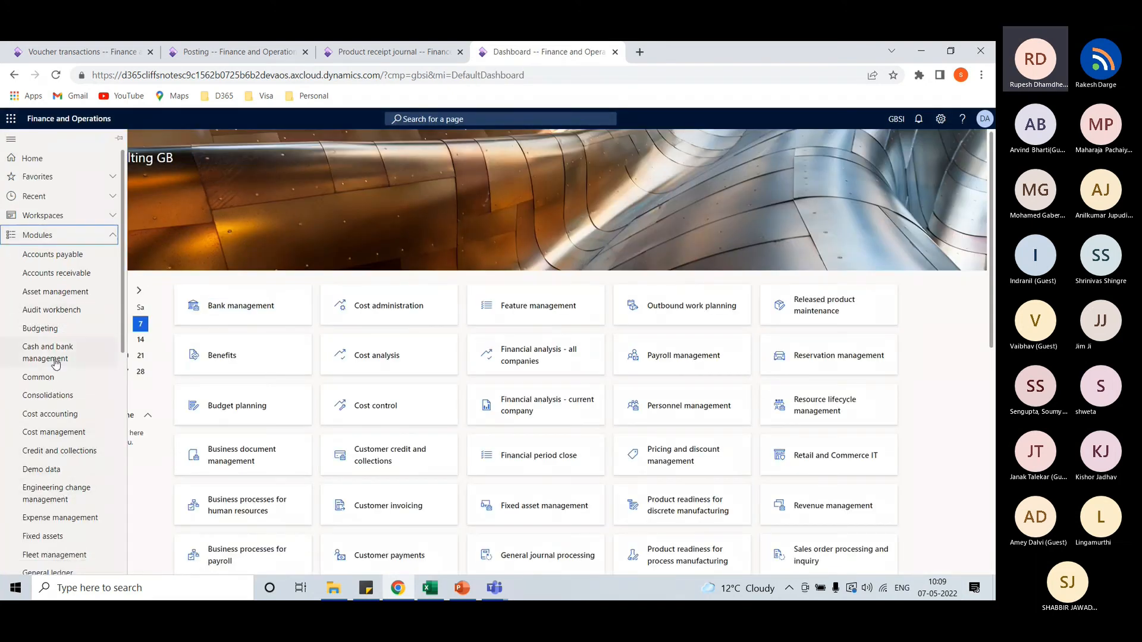
scroll(88, 423, down, 1)
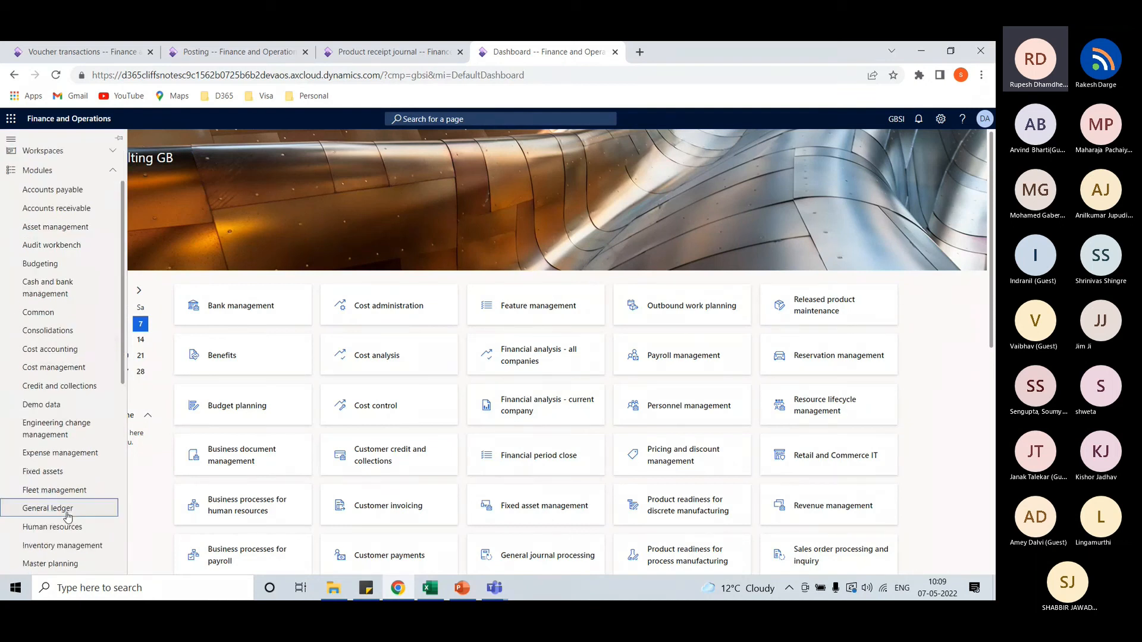
click(83, 509)
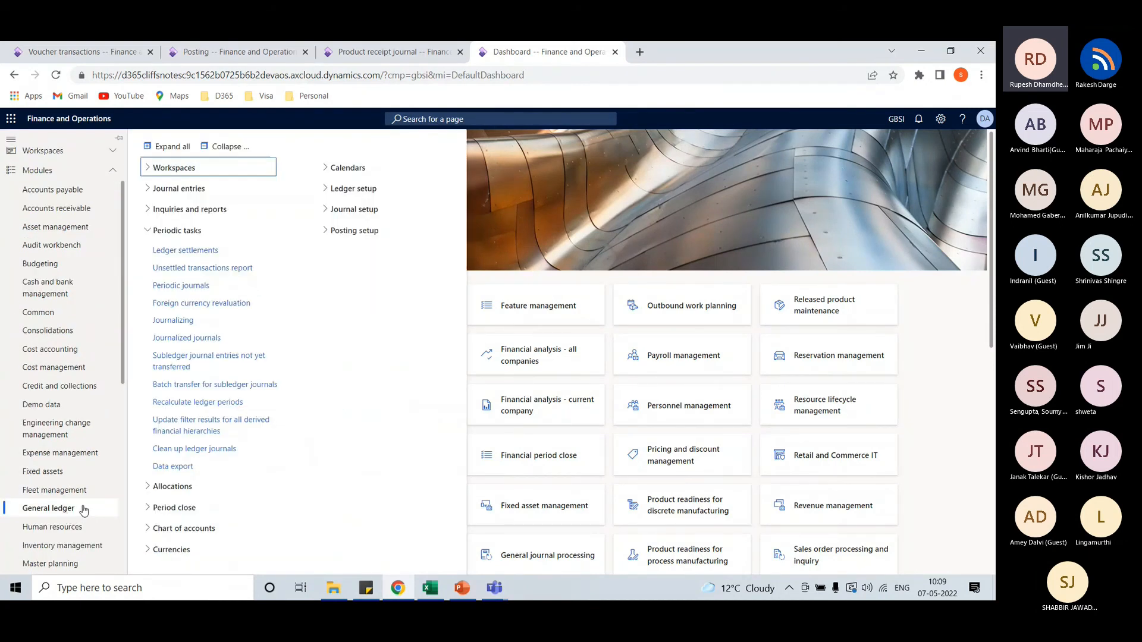
double_click(186, 232)
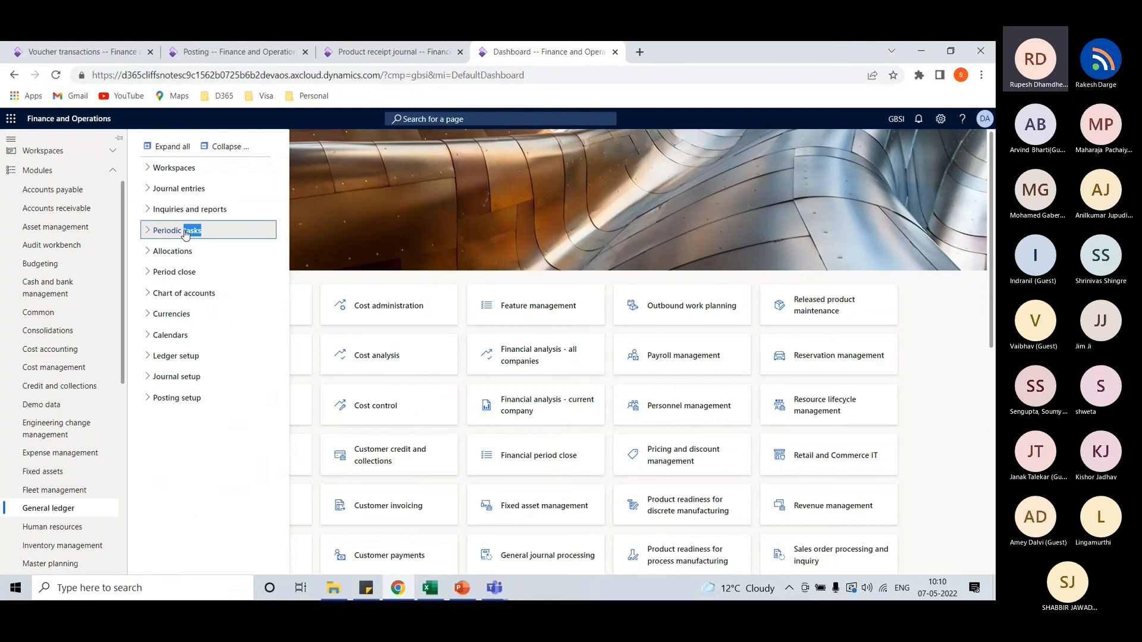
click(185, 232)
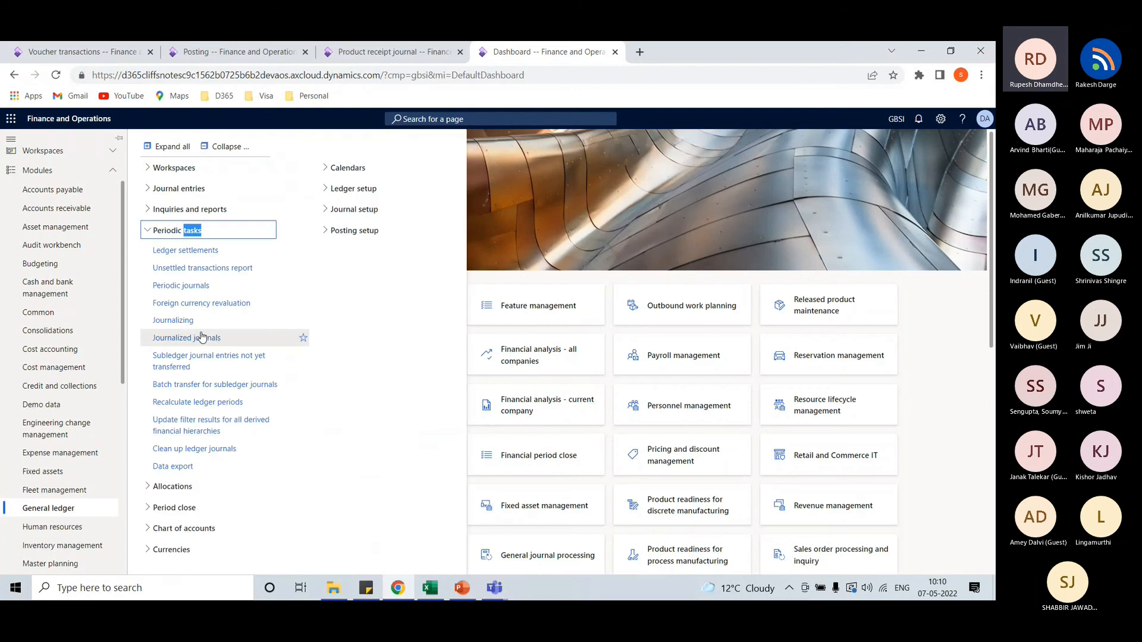
click(183, 363)
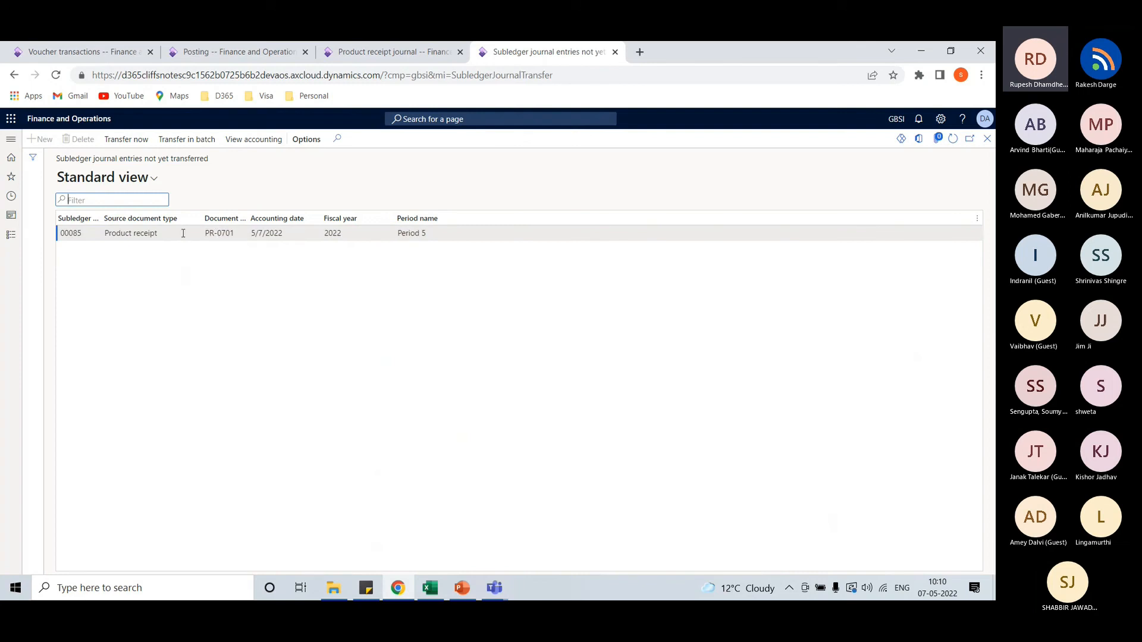
click(132, 146)
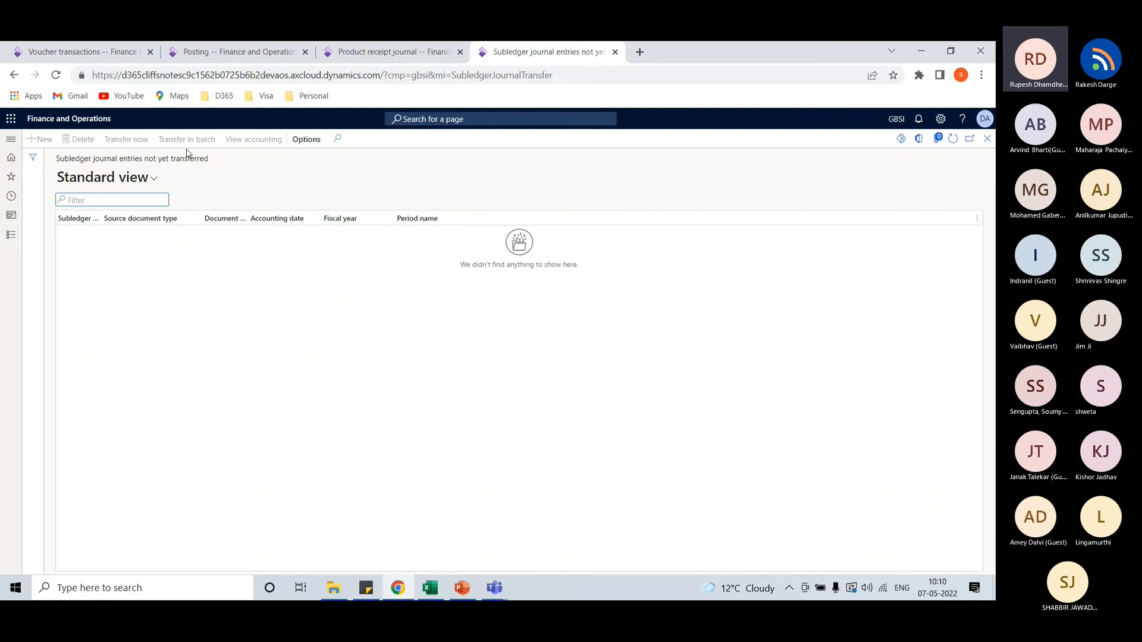
Return to the product receipt journal and reopen PR-0701's voucher to examine its receipt cost and purchase accrual postings
click(389, 53)
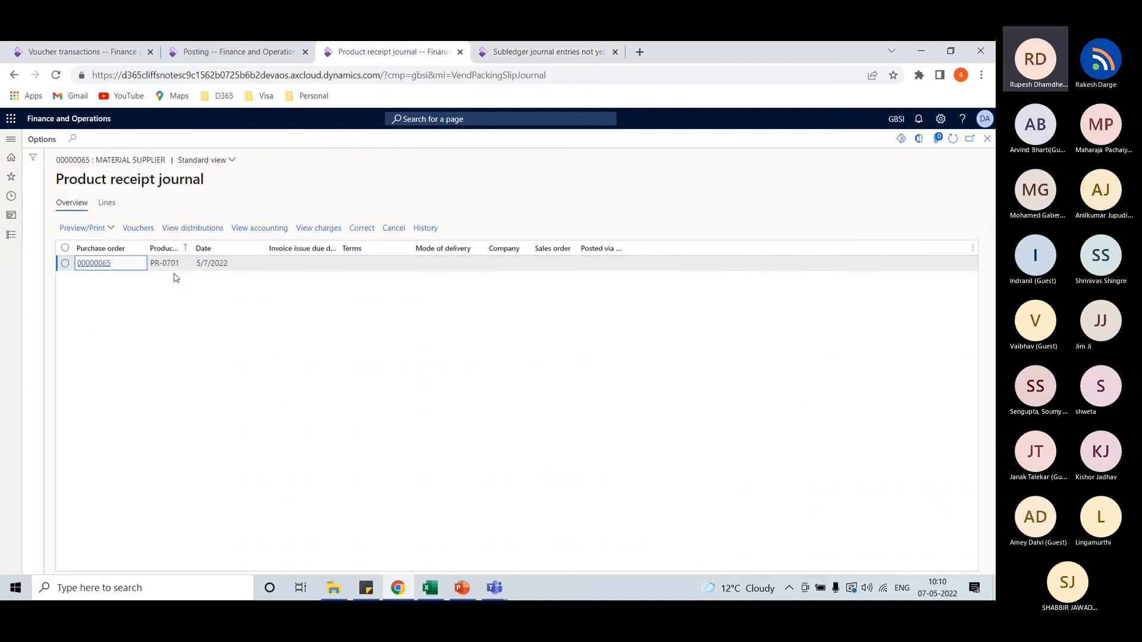
click(139, 228)
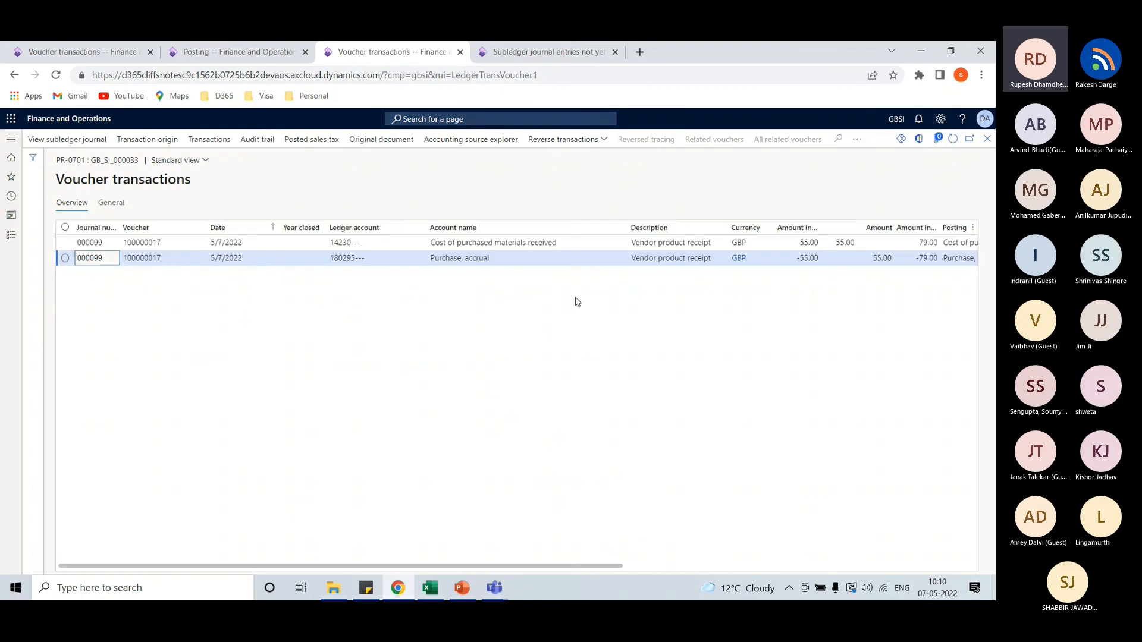
Check the posting types in the PR-0701 voucher, and duplicate the browser tab with the subledger journal entries not yet transferred
drag(550, 566, 648, 566)
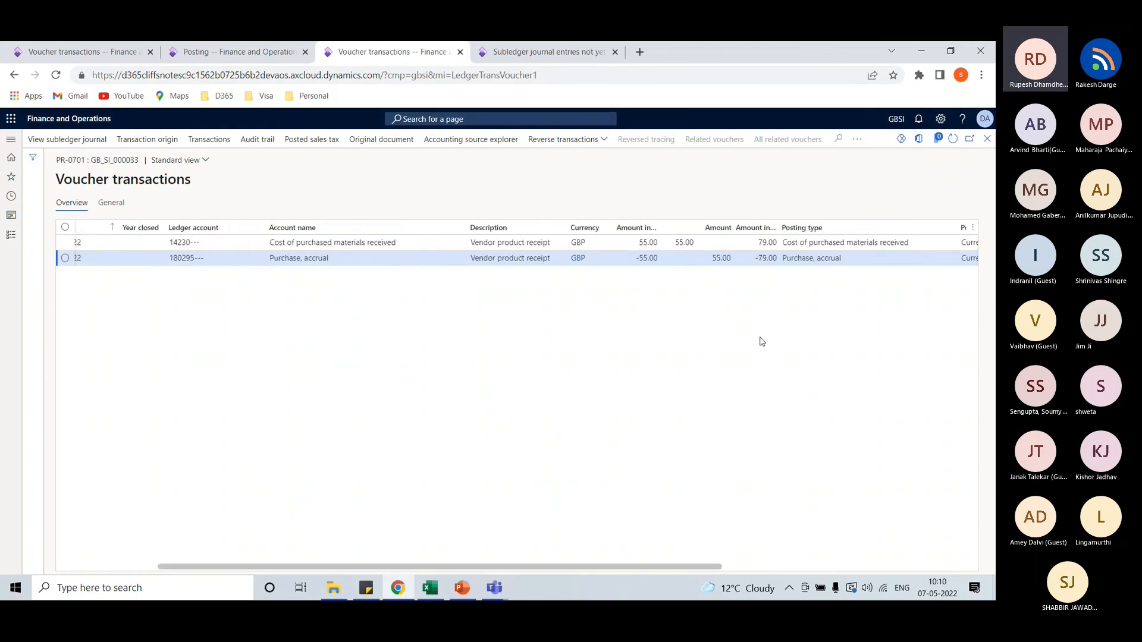
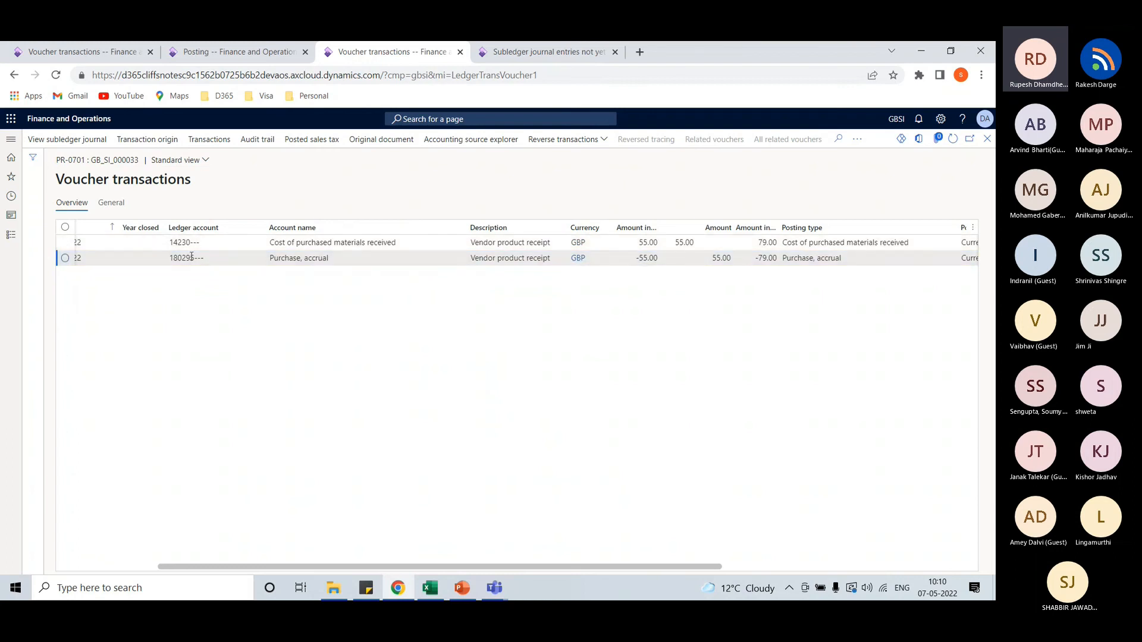
click(521, 52)
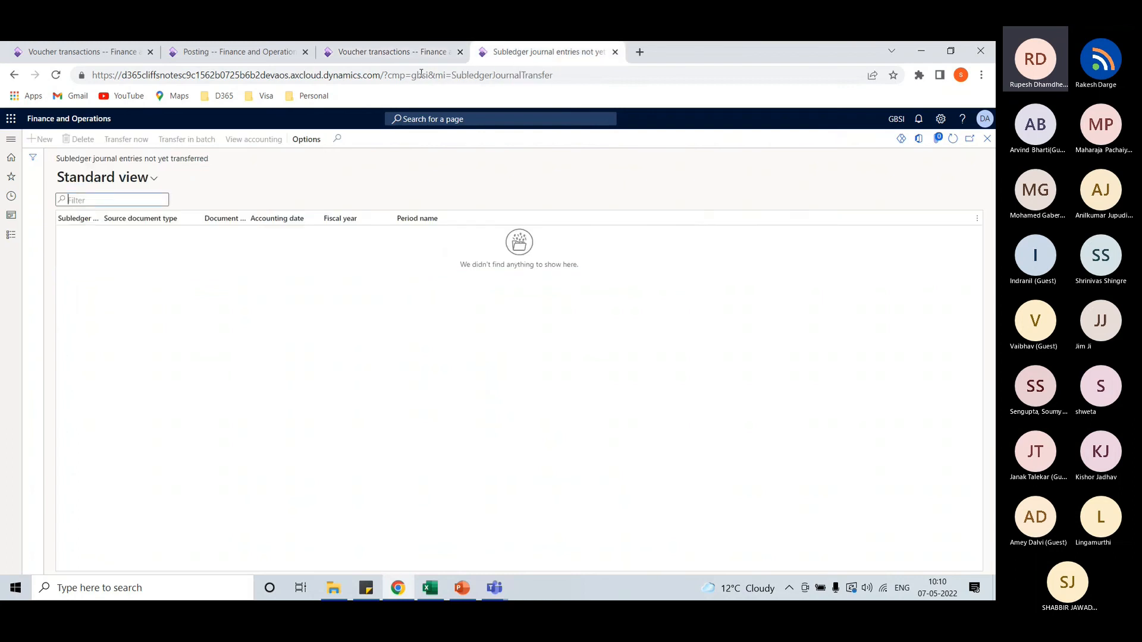
right_click(558, 51)
click(605, 146)
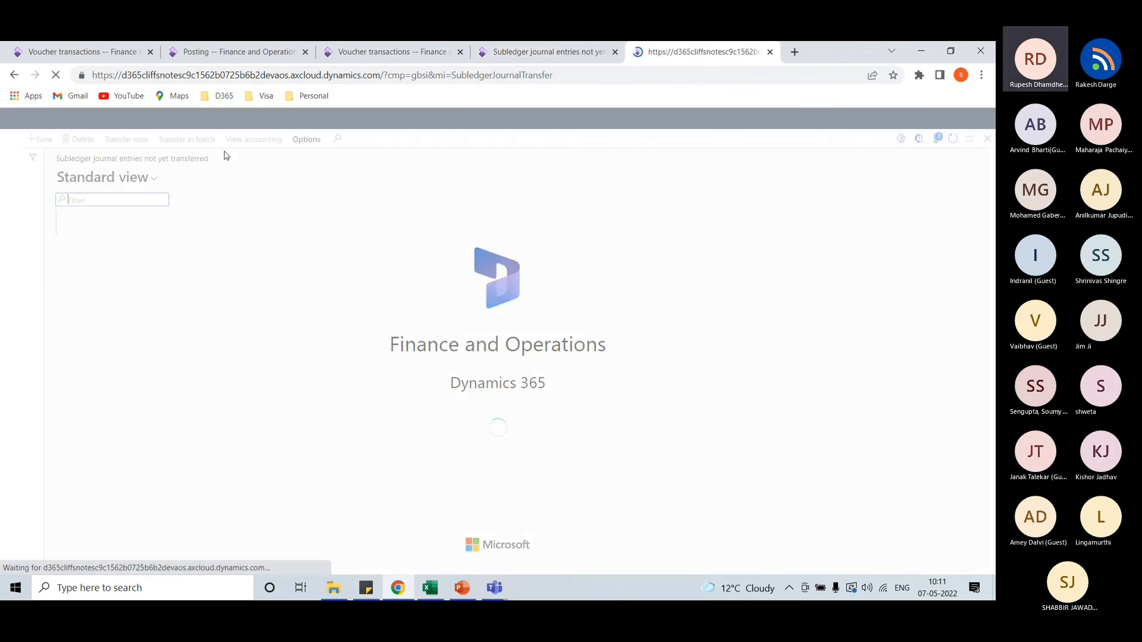
In the duplicated tab, open the Posting setup page of Inventory management
click(90, 121)
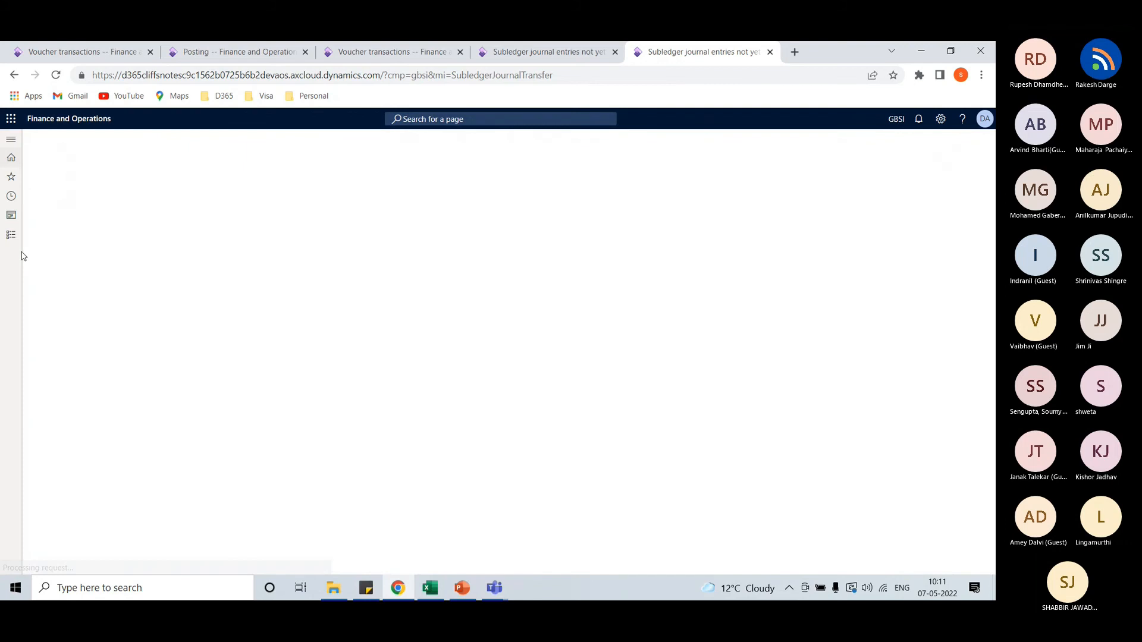
click(11, 236)
scroll(39, 379, down, 15)
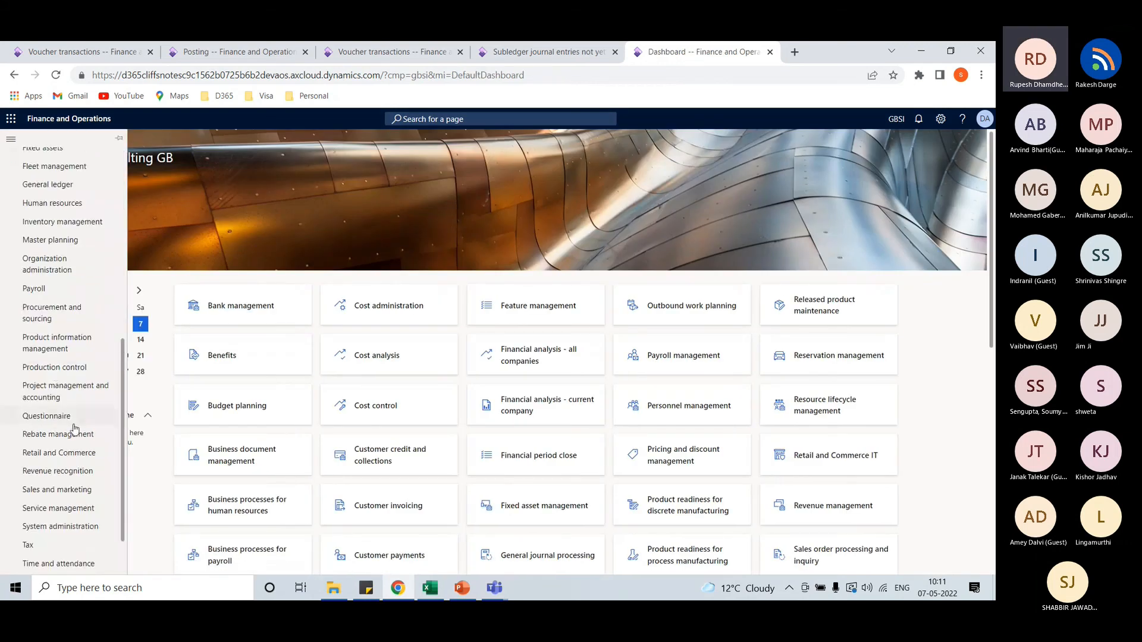
scroll(71, 446, up, 1)
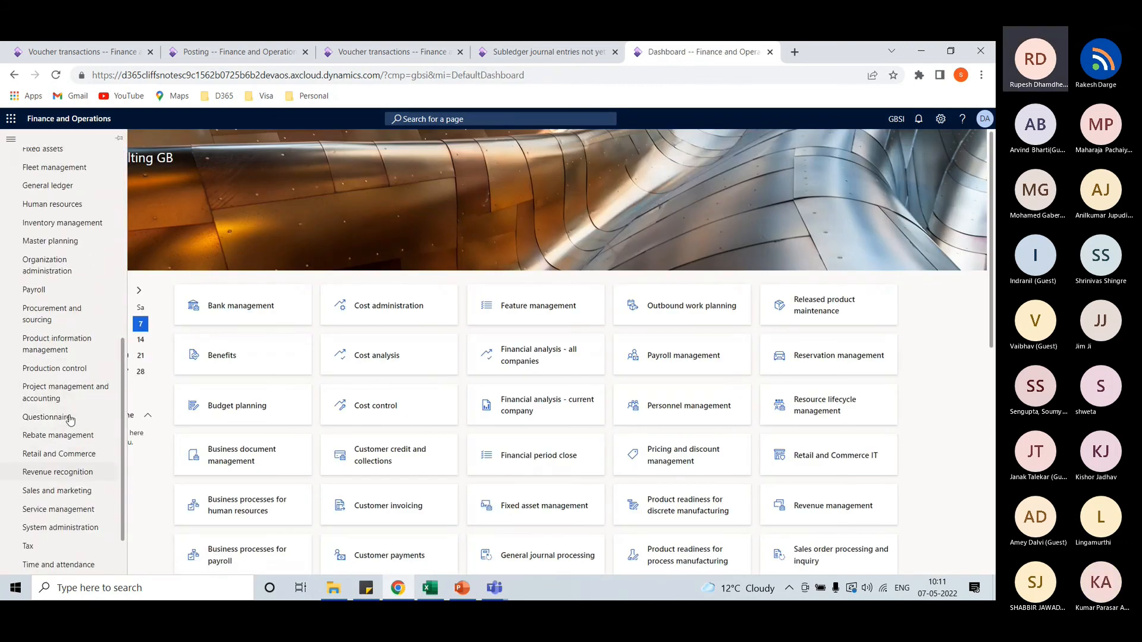
scroll(63, 379, up, 2)
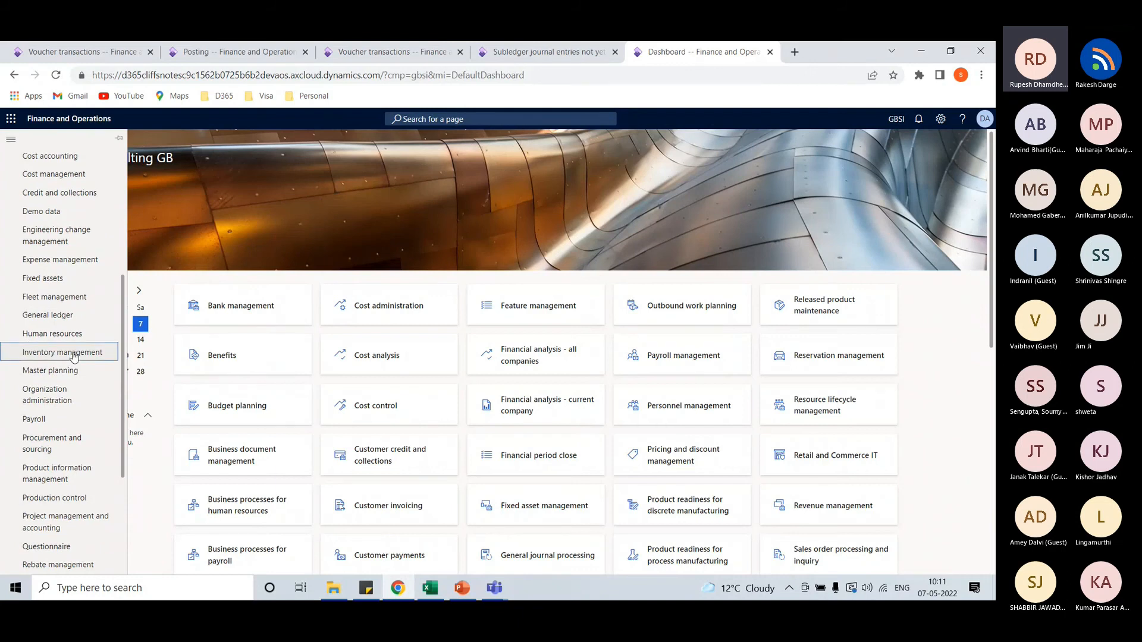
click(66, 353)
click(229, 149)
click(165, 272)
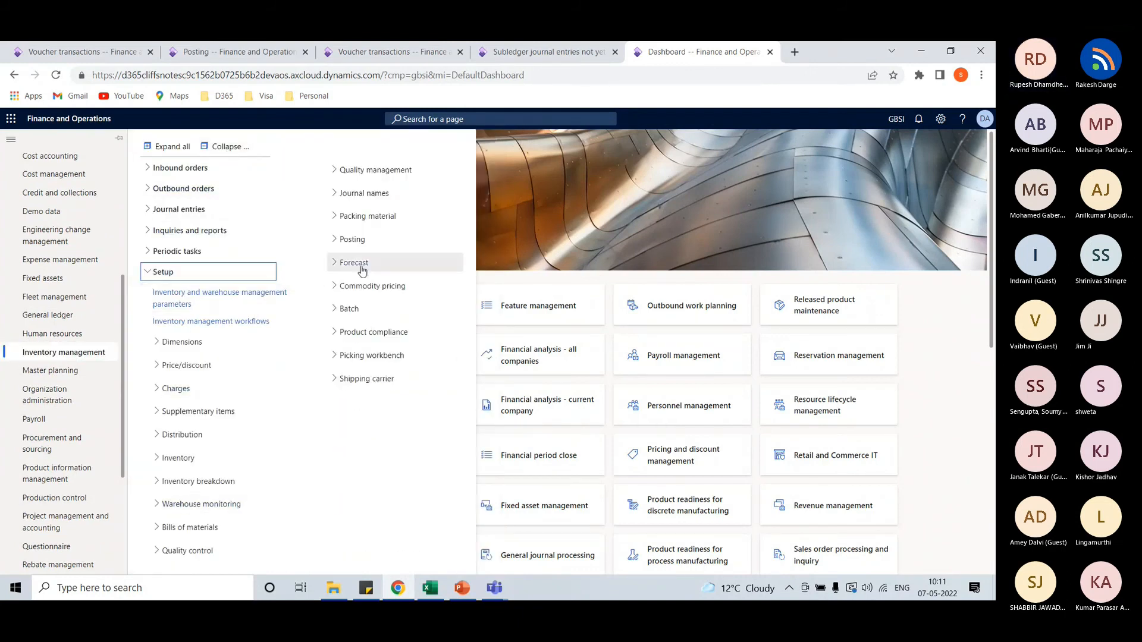
click(352, 239)
click(355, 260)
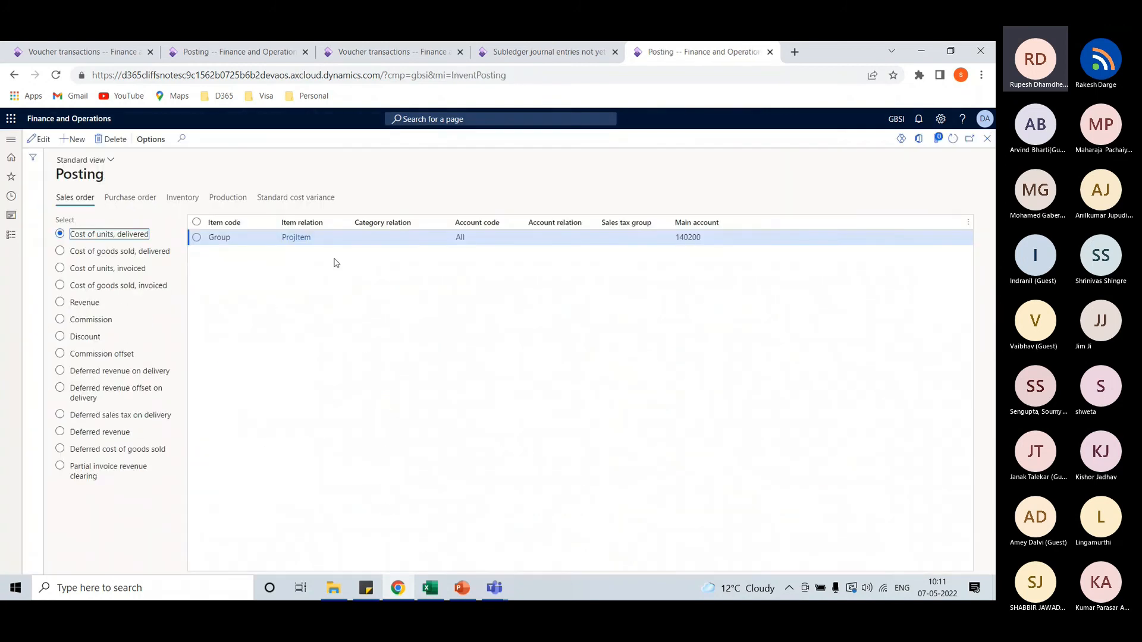
Compare the purchase order posting setup for Purchase, accrual and Cost of purchased materials received with the ledger accounts in the PR-0701 voucher
click(126, 201)
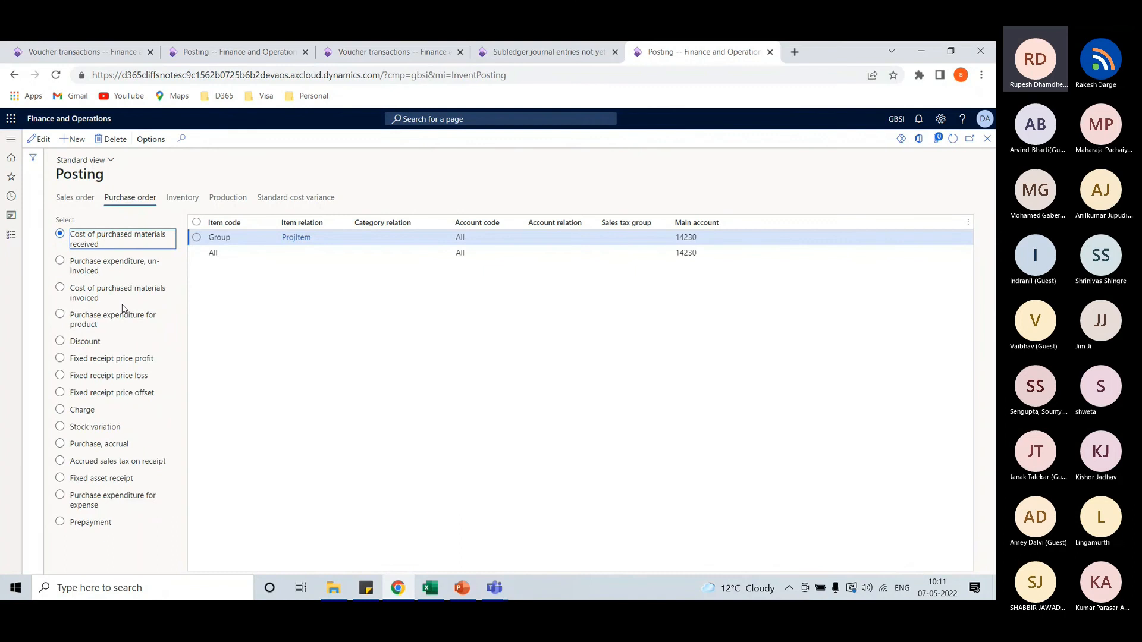
click(122, 330)
click(96, 445)
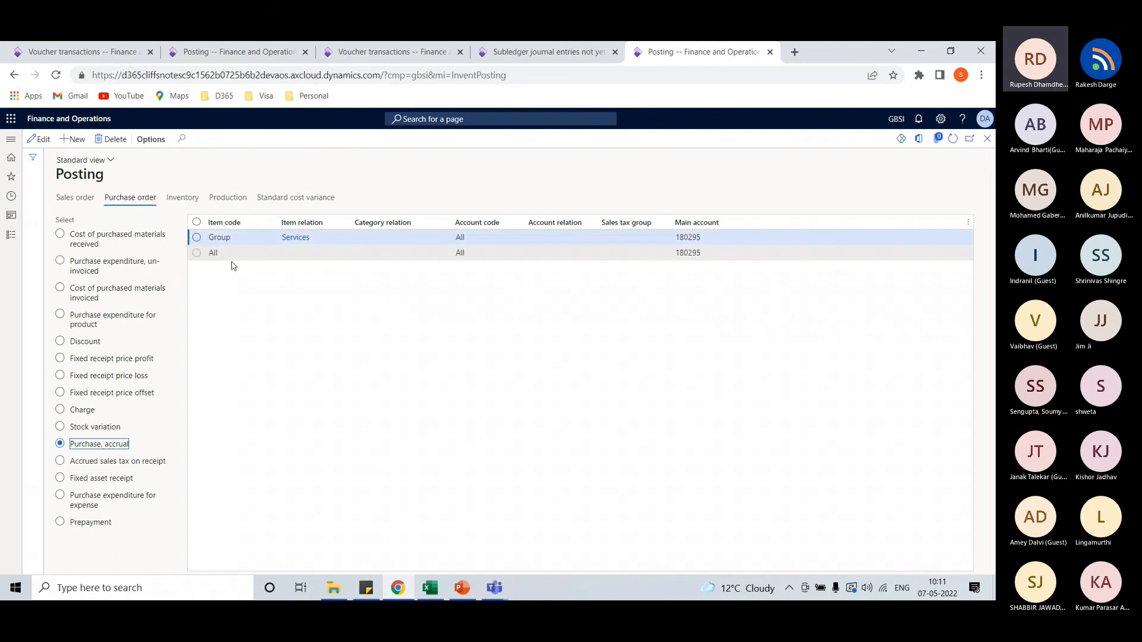
click(398, 52)
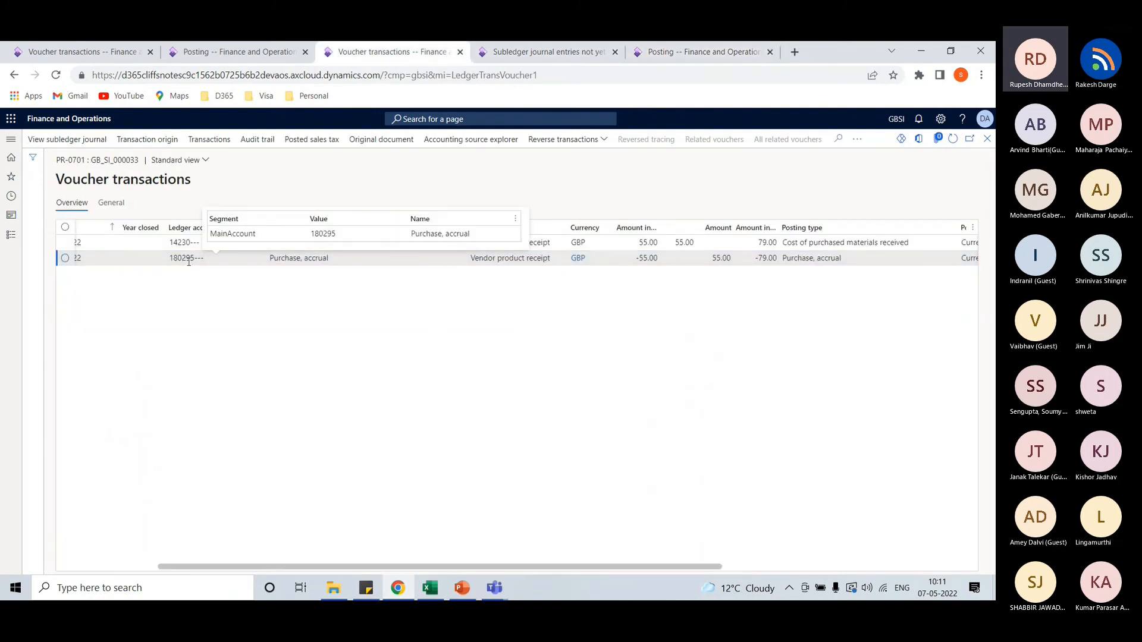
mouse_move(191, 243)
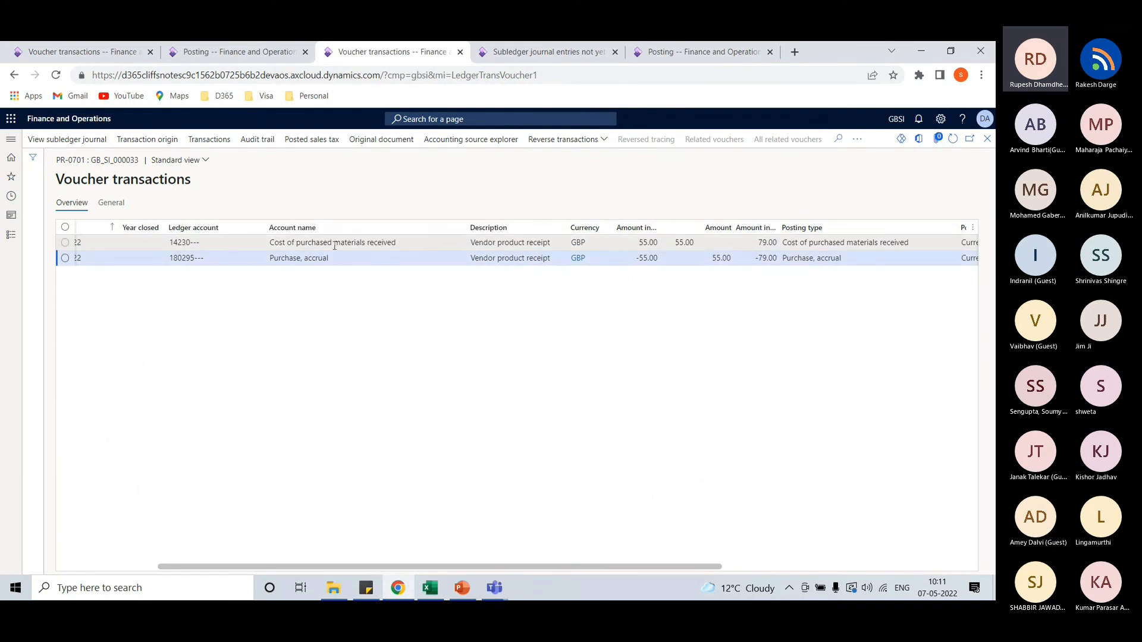
click(663, 49)
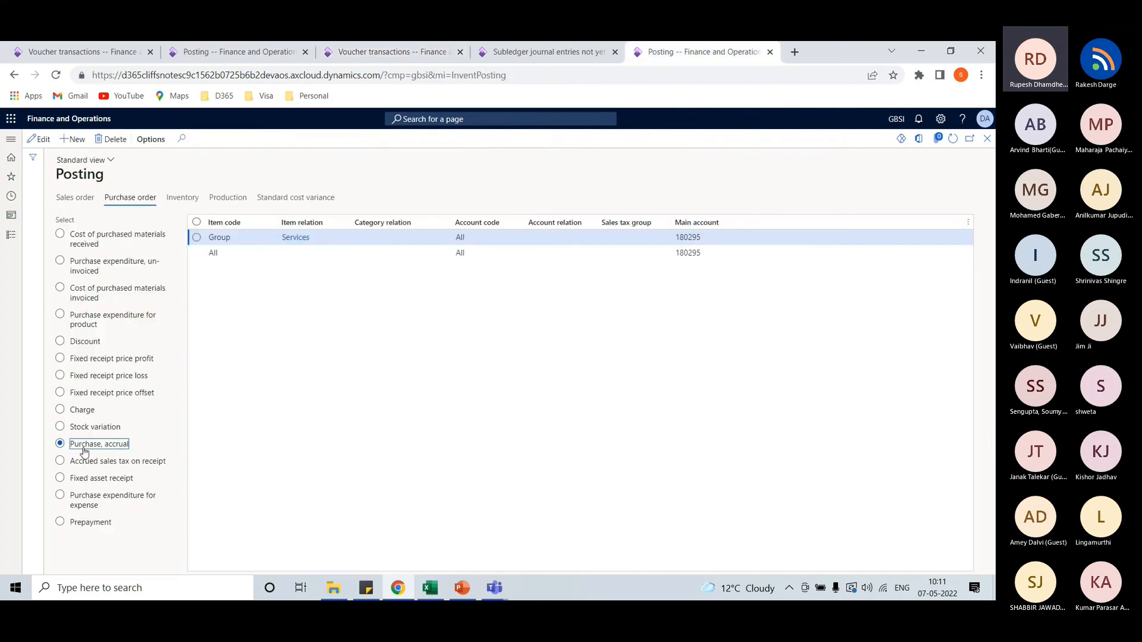
click(124, 240)
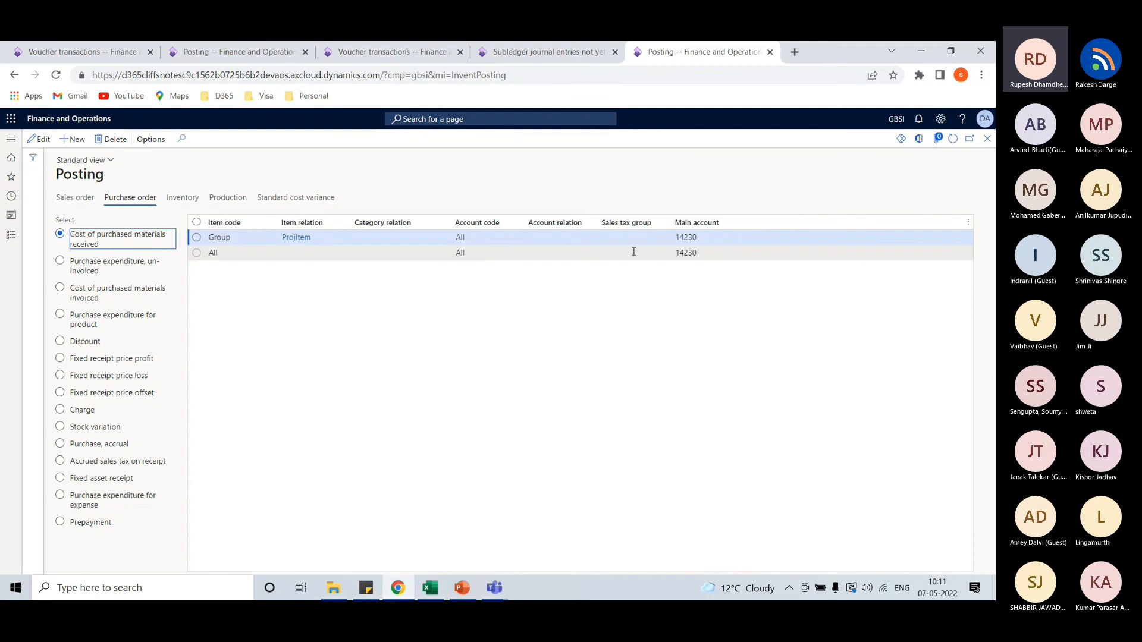
click(393, 56)
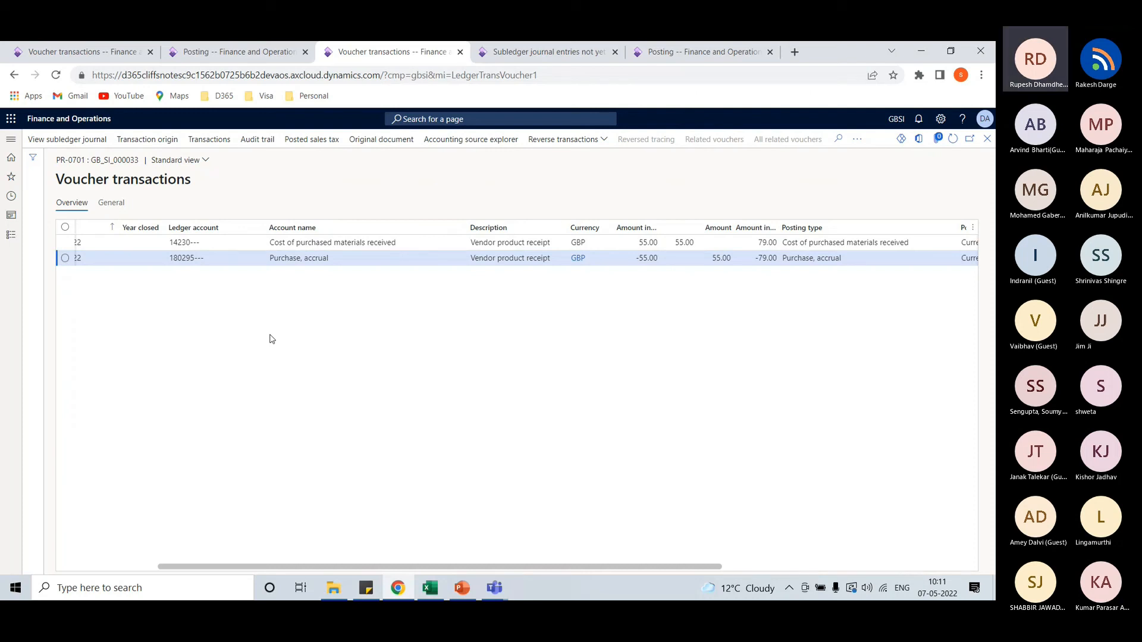
Close the PR-0701 voucher and the product receipt journal, and start a vendor invoice from the Material Supplier purchase order
click(988, 139)
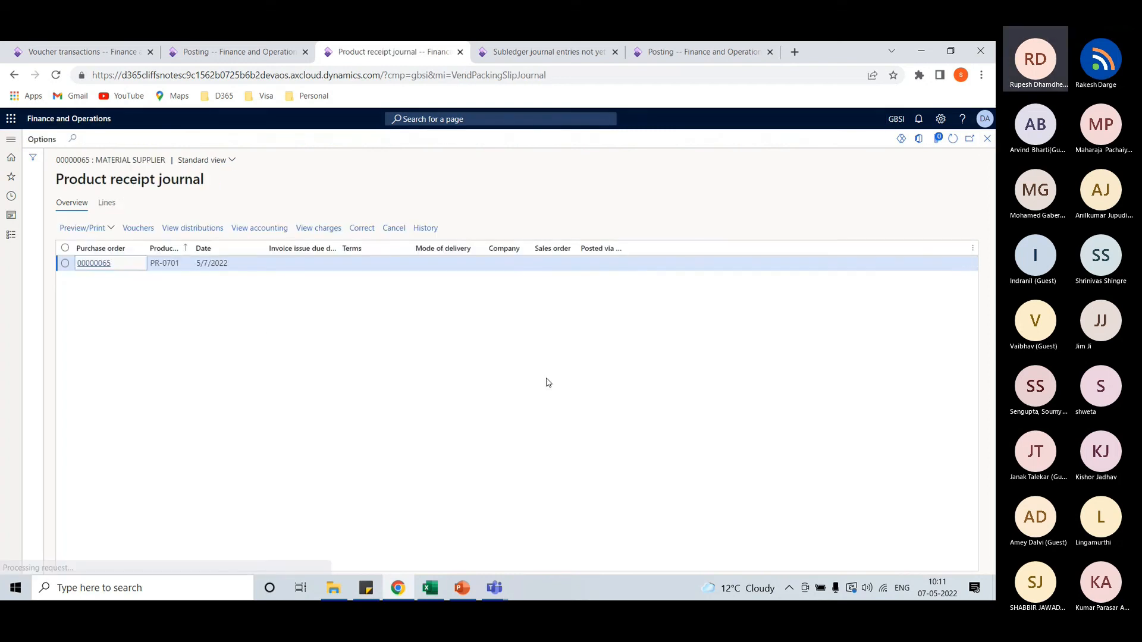
click(987, 139)
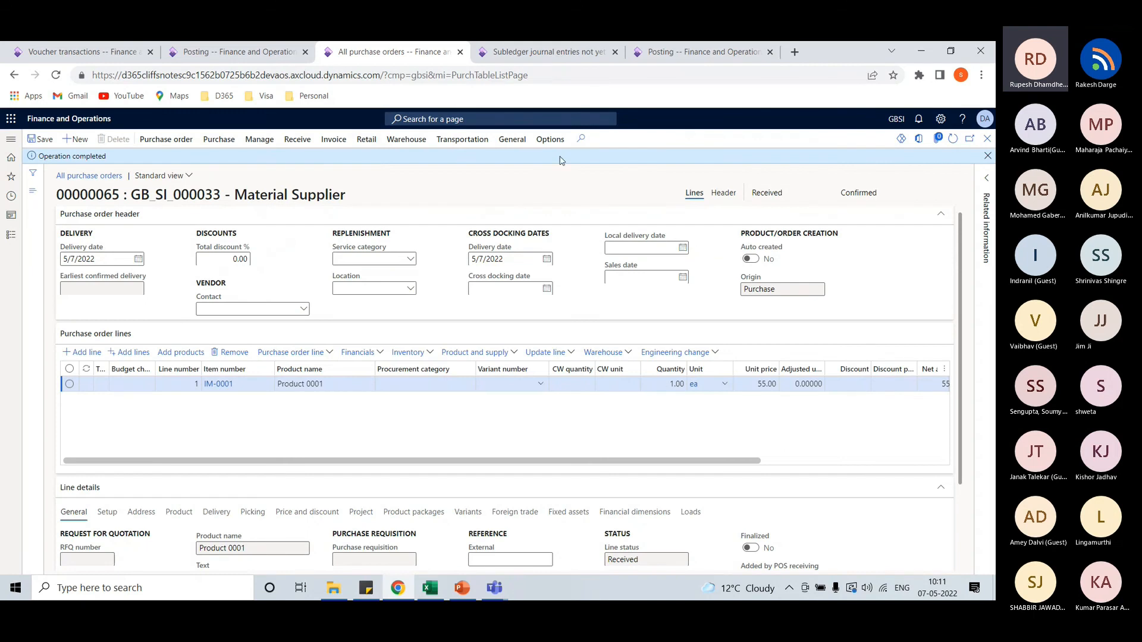
click(987, 156)
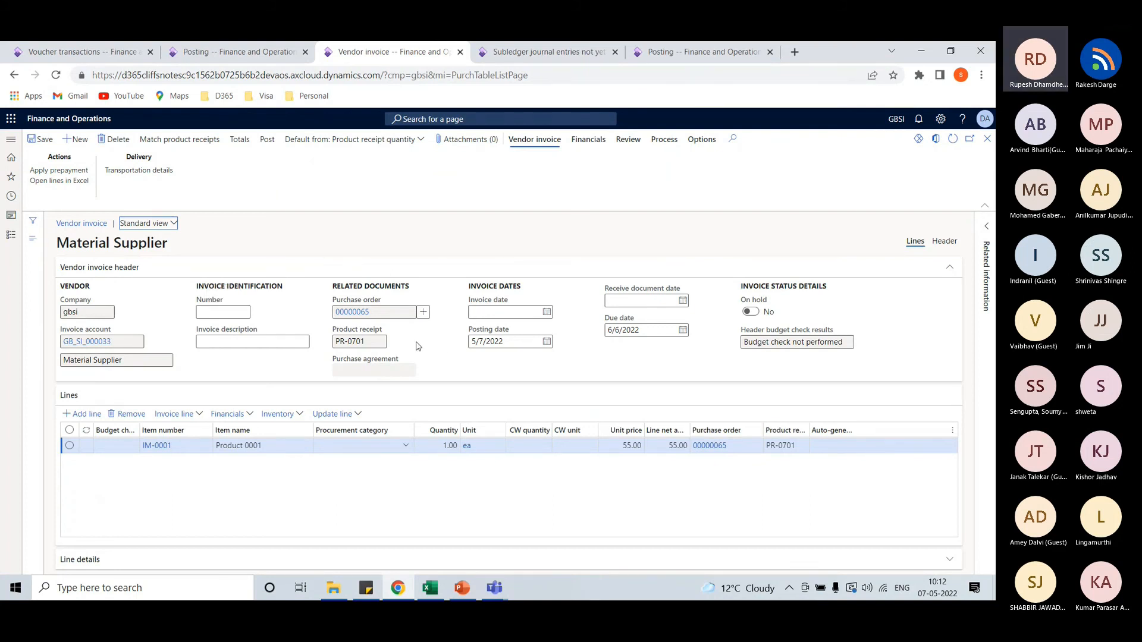
Give the vendor invoice the number INV-0701 and the invoice date 5/6/2022, and post it
click(221, 311)
text(INV-070)
text(10)
text(1)
click(229, 342)
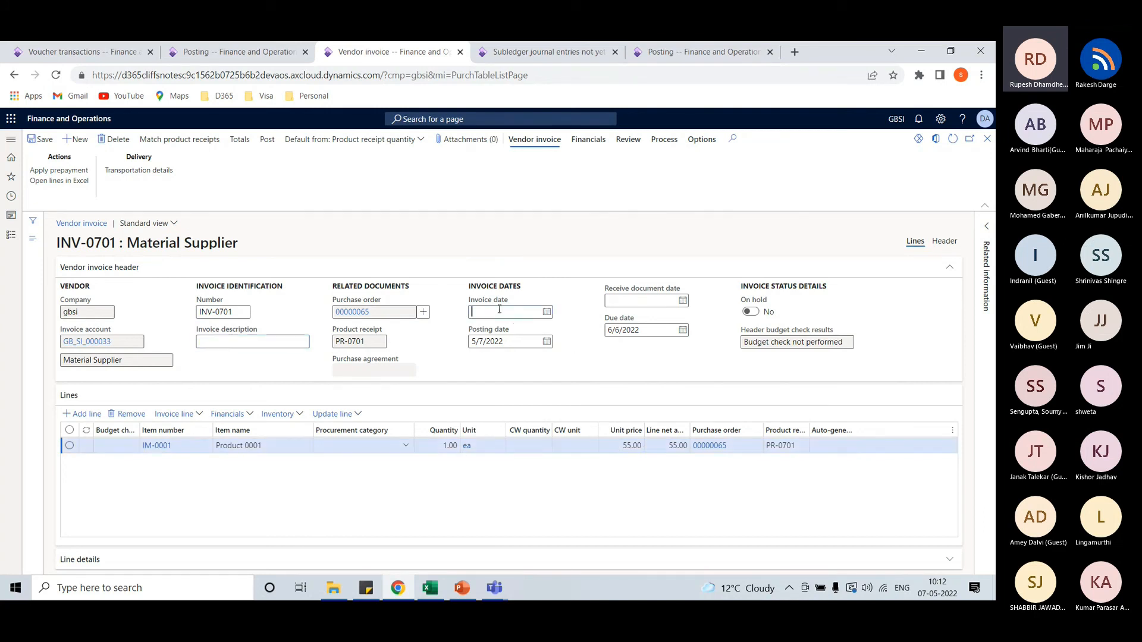
click(546, 312)
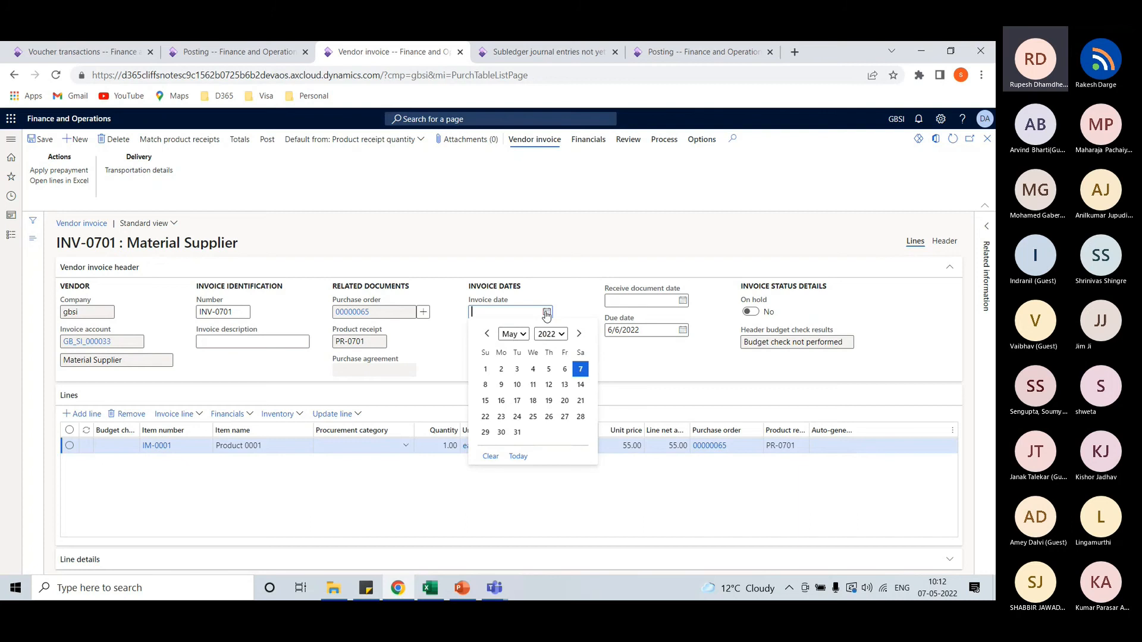
click(564, 369)
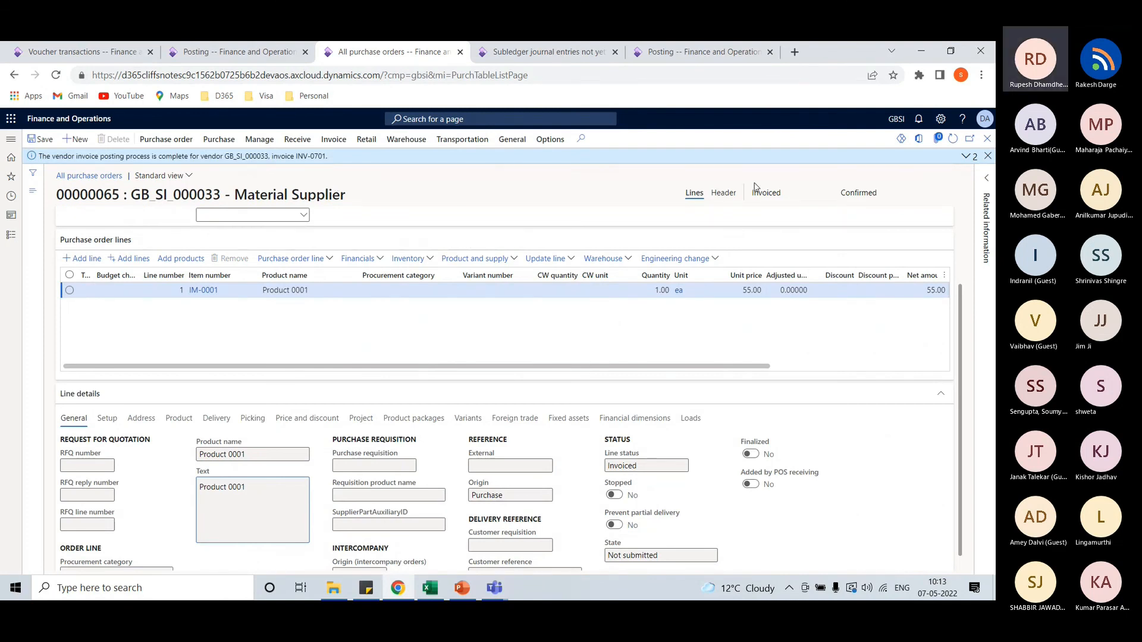
Open the voucher transactions of INV-0701 from the purchase order's invoice journal
click(334, 141)
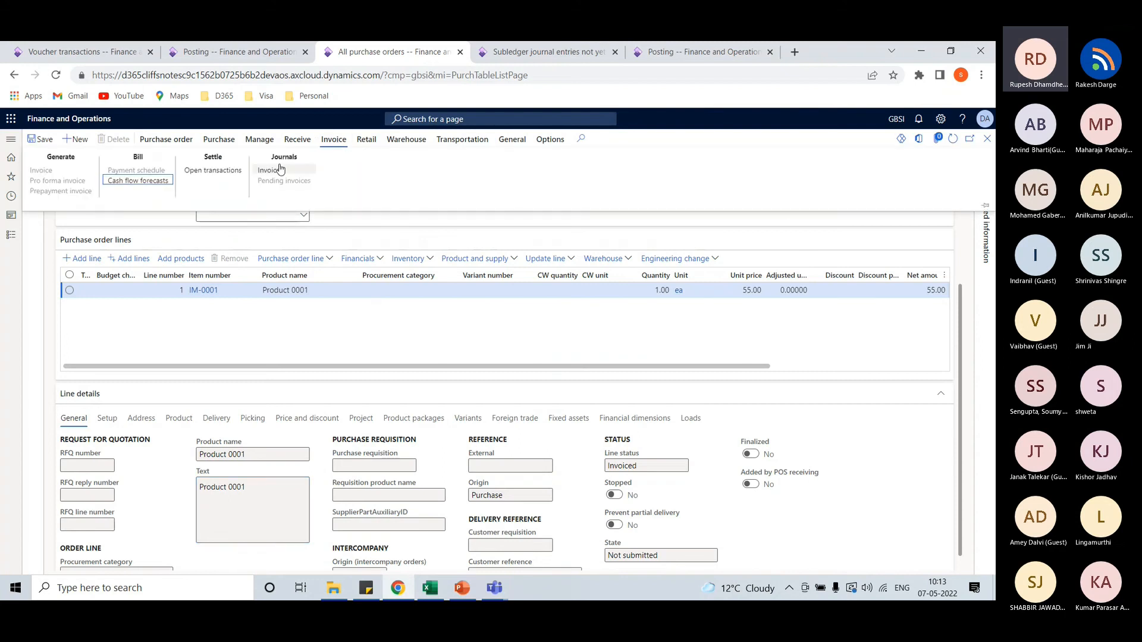
click(276, 172)
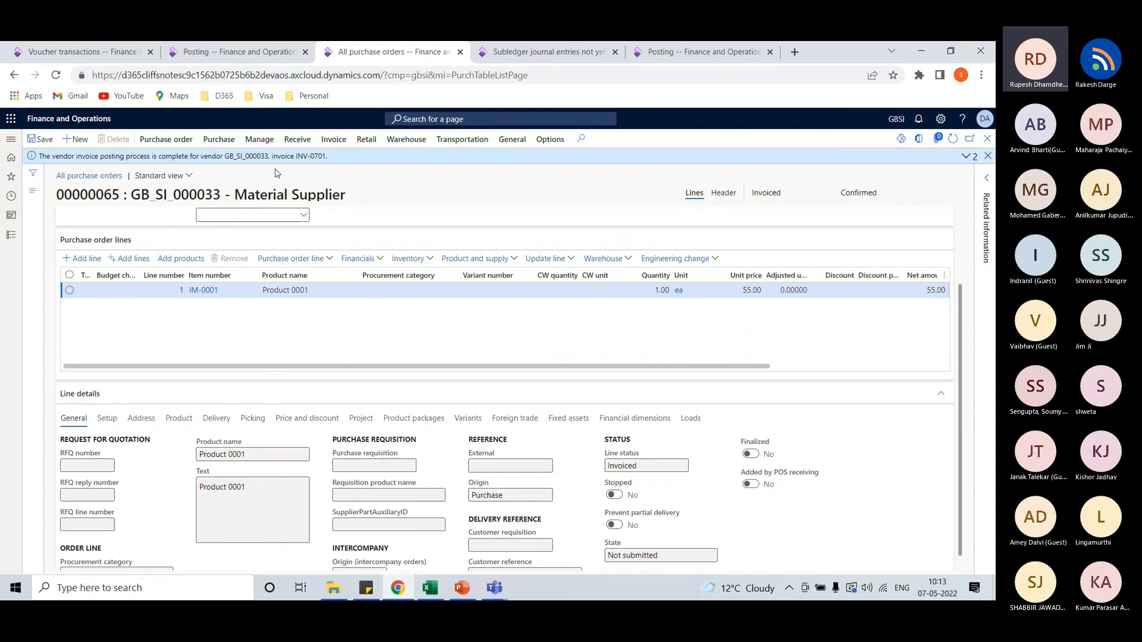
click(136, 245)
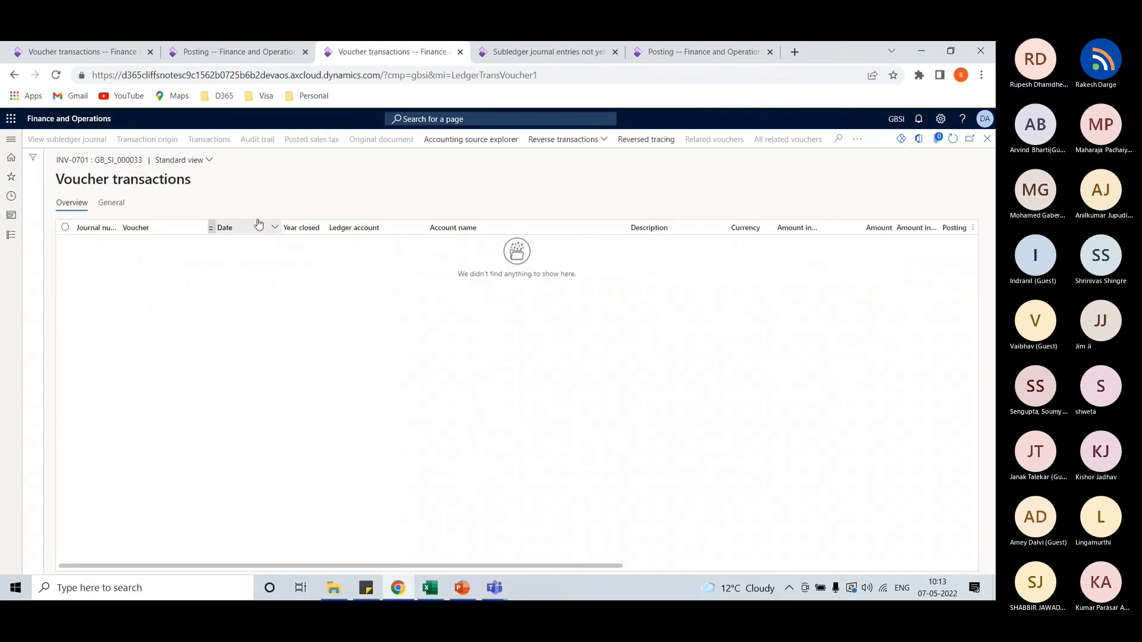
Transfer the vendor invoice's entry immediately from the subledger journal entries not yet transferred, and return to the invoice journal
click(571, 52)
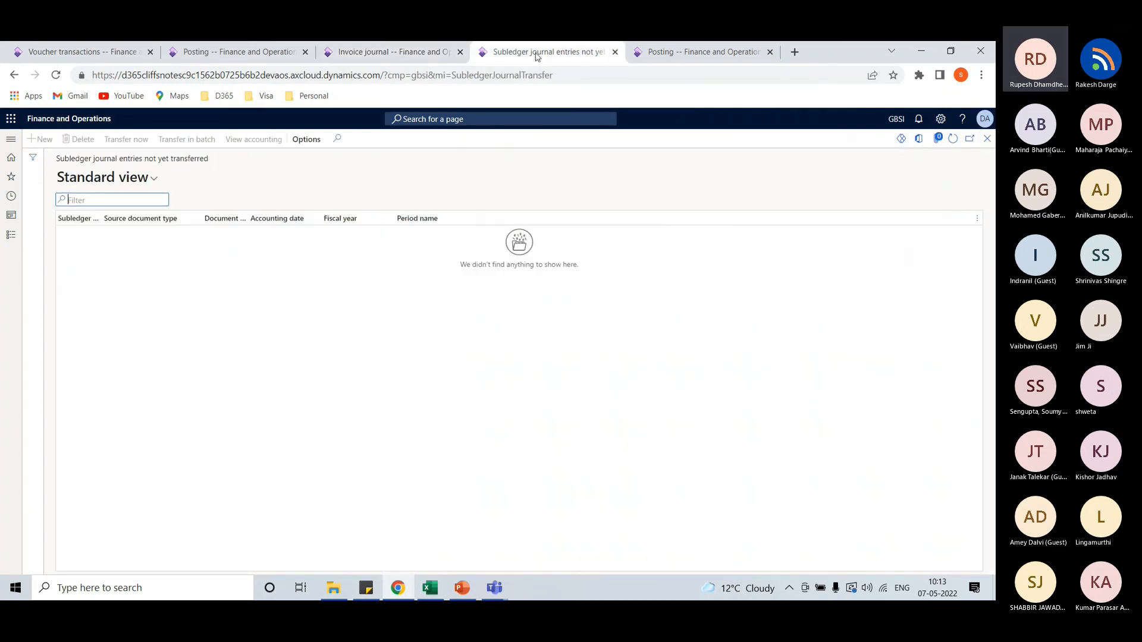
click(126, 141)
click(408, 53)
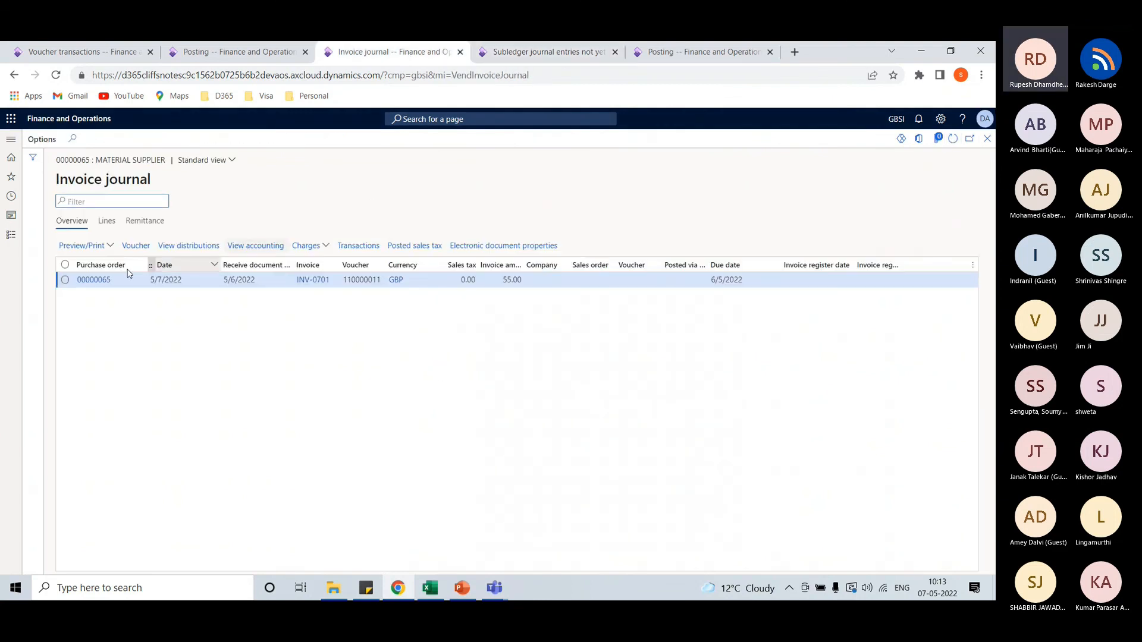
Reopen the INV-0701 voucher and examine its accounts payable, purchase accrual, received cost and invoiced cost postings
click(135, 246)
drag(538, 566, 667, 566)
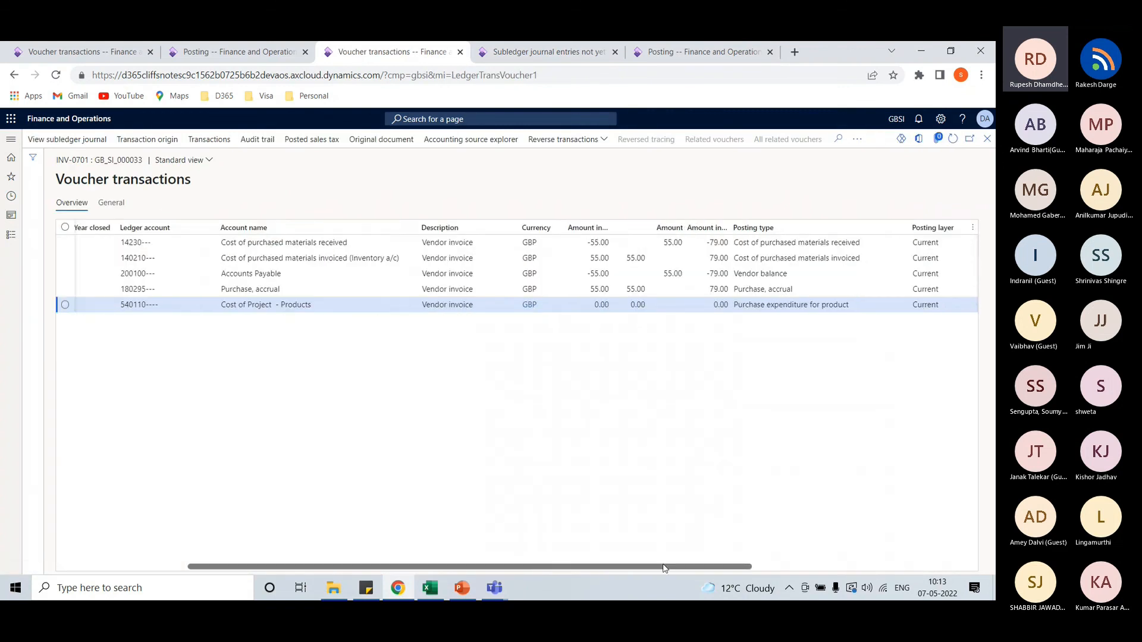
click(756, 277)
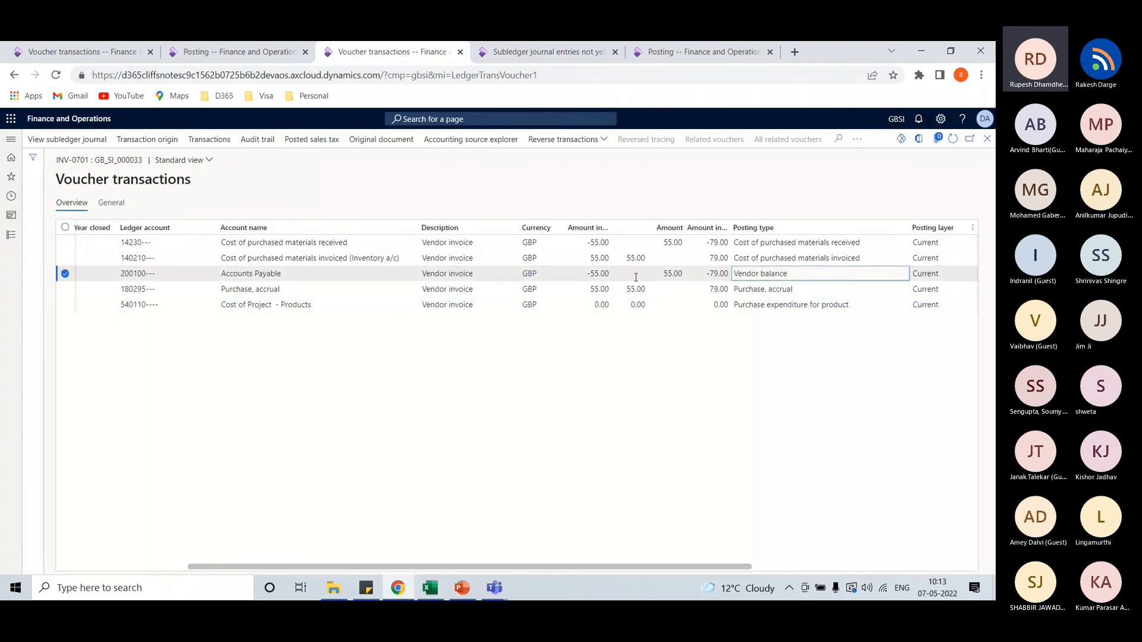
click(586, 288)
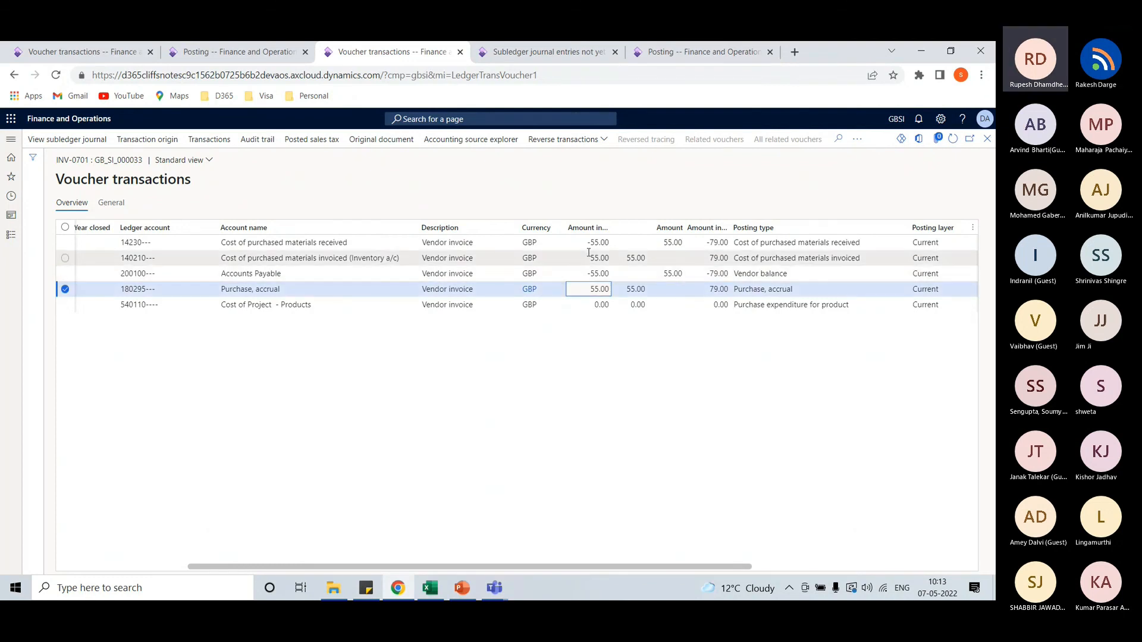
click(584, 242)
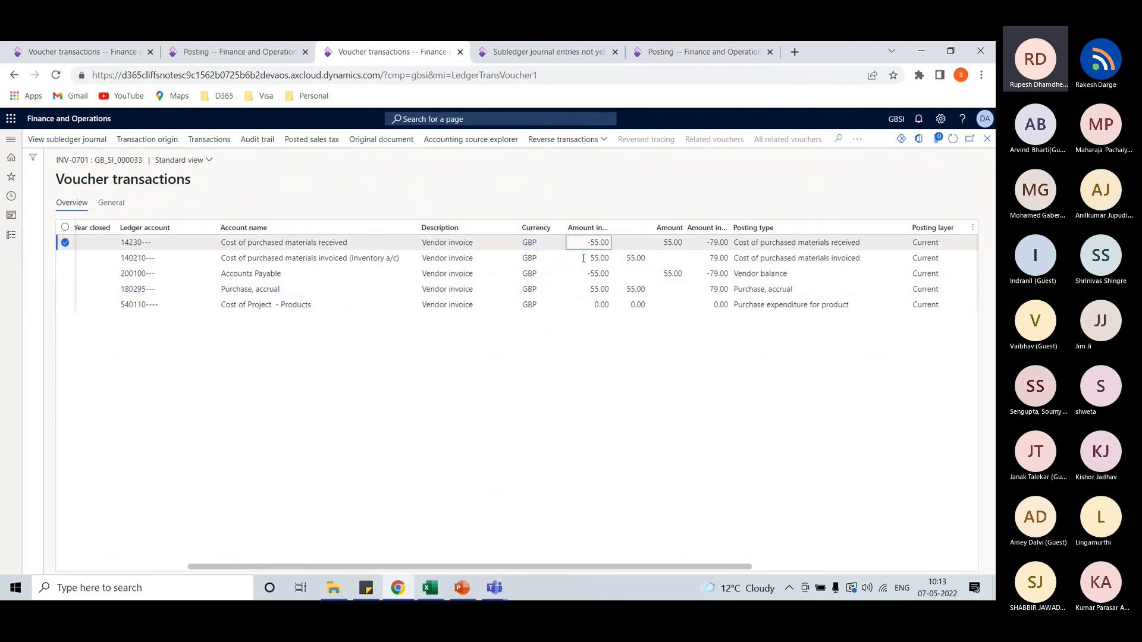
click(586, 258)
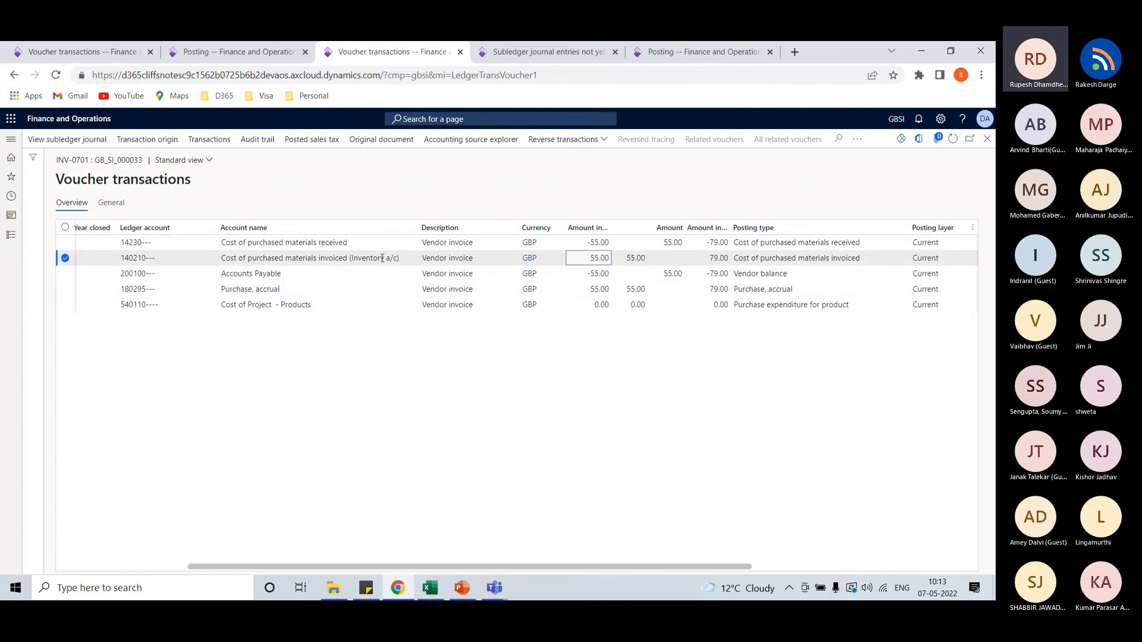
click(586, 274)
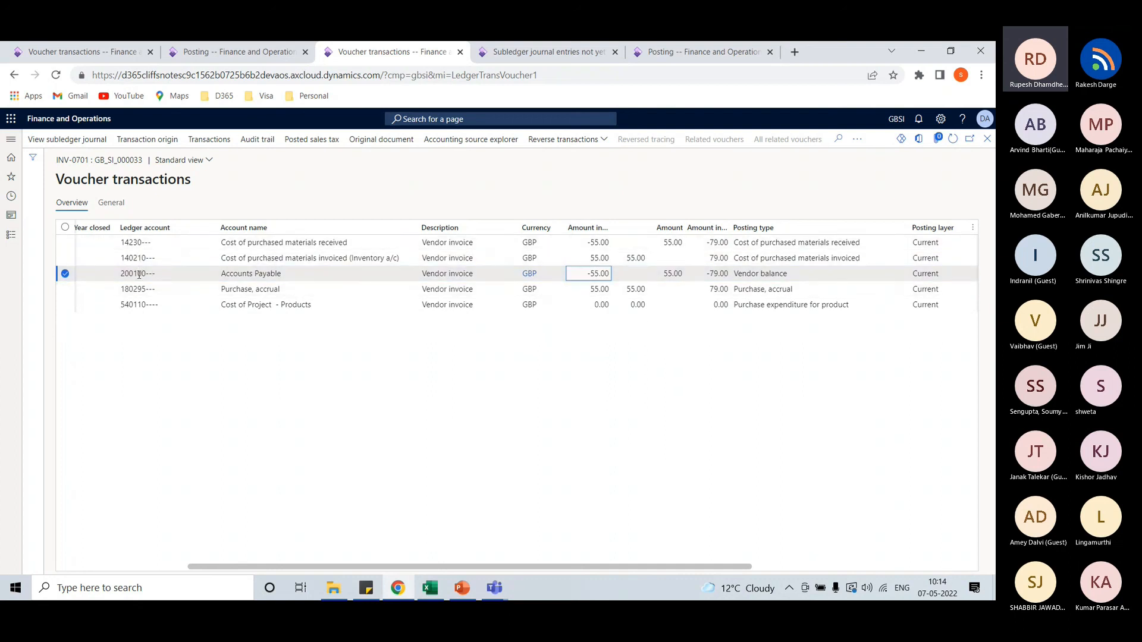
mouse_move(143, 273)
click(295, 260)
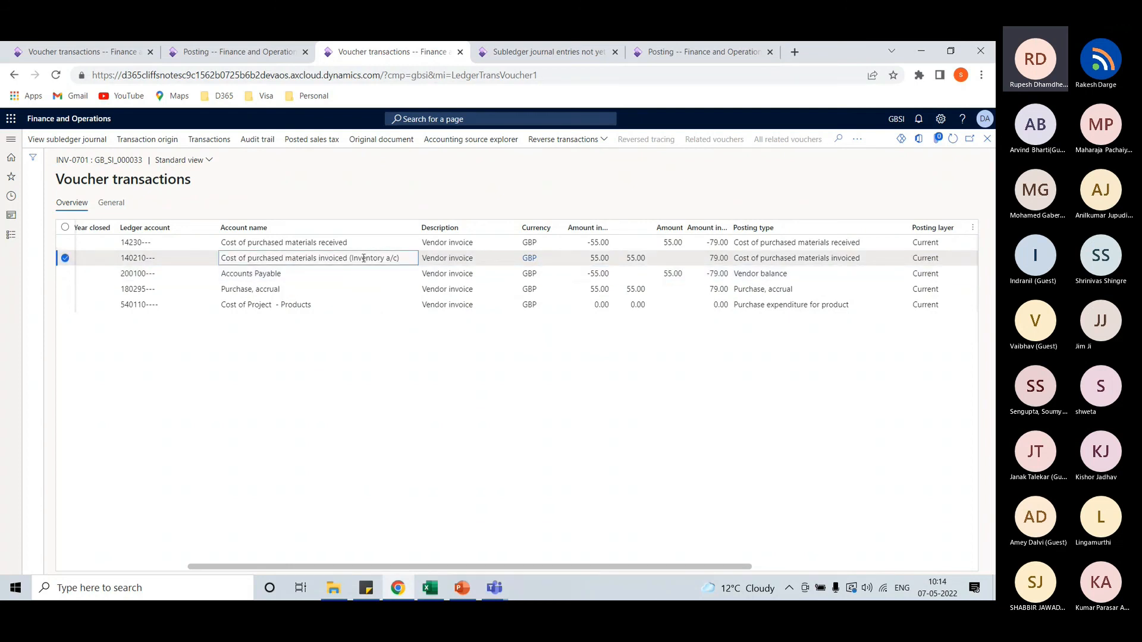
Check the main account assigned to cost of purchased materials invoiced in the purchase order posting setup, and return to the INV-0701 voucher
key(ctrl+Tab)
key(ctrl+Tab)
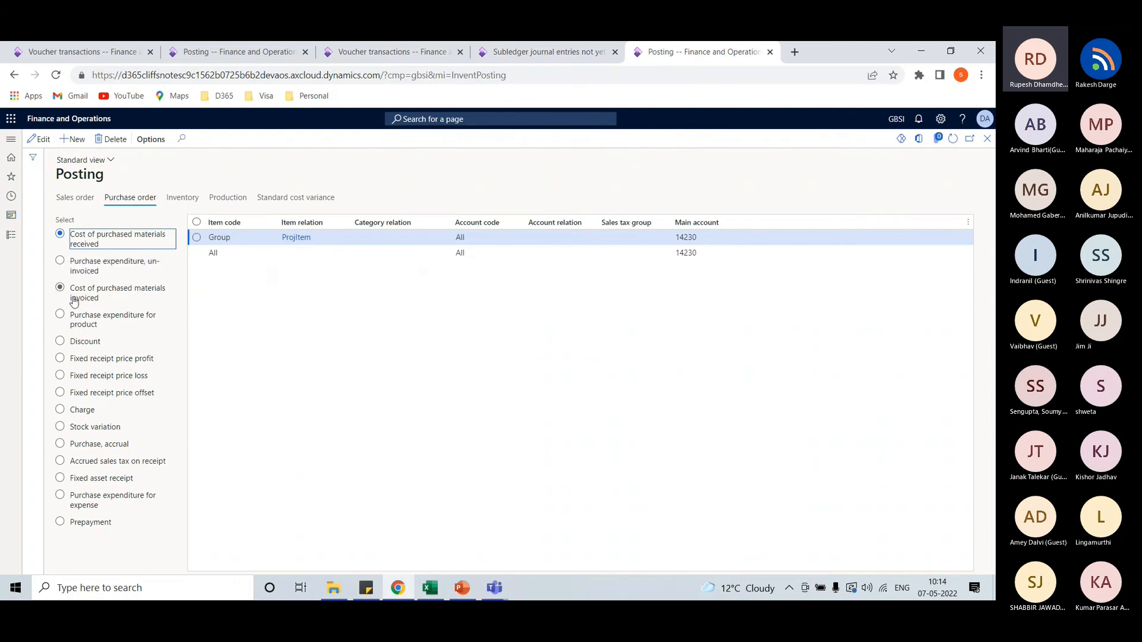
click(61, 289)
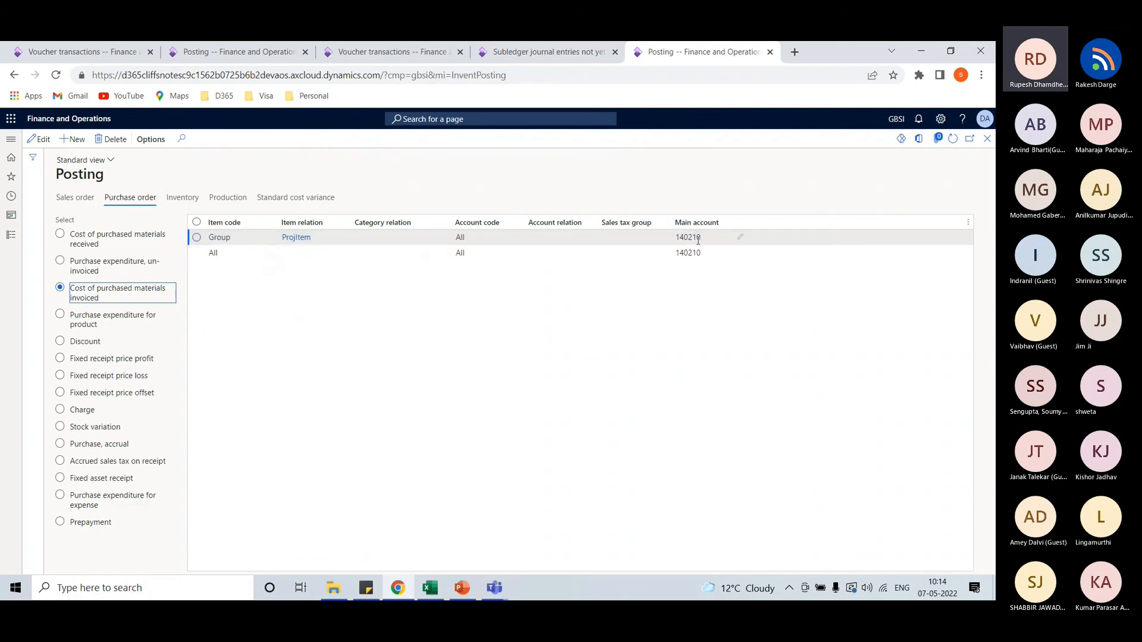
click(392, 52)
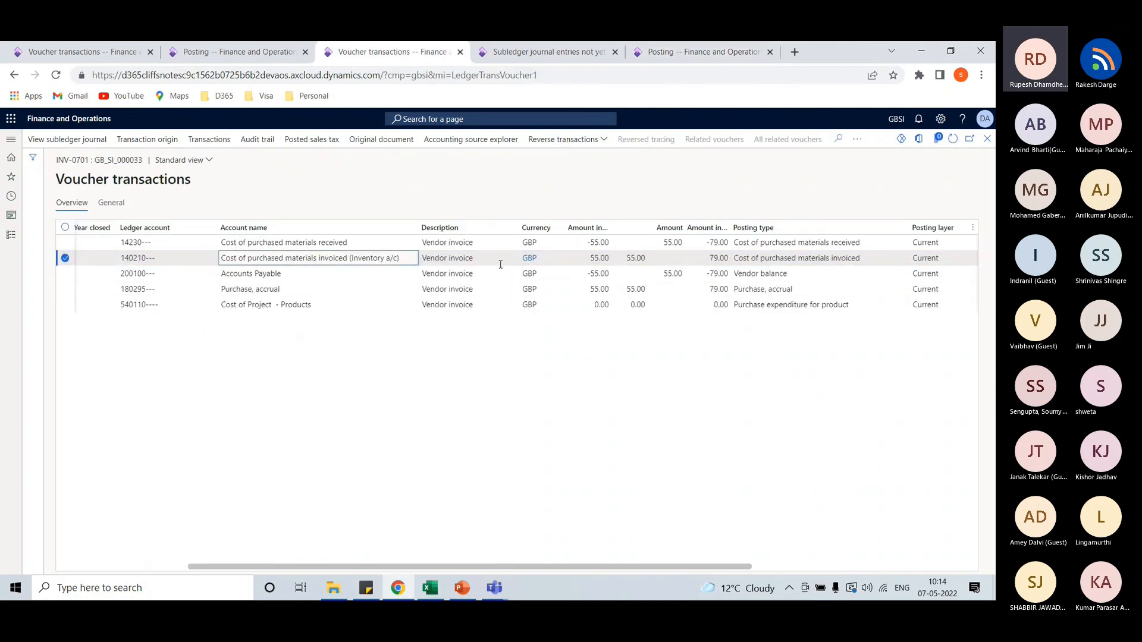
Return to the invoiced purchase order, consult the use case agenda in the Excel workbook, and dismiss the order's posting message
click(987, 139)
click(987, 138)
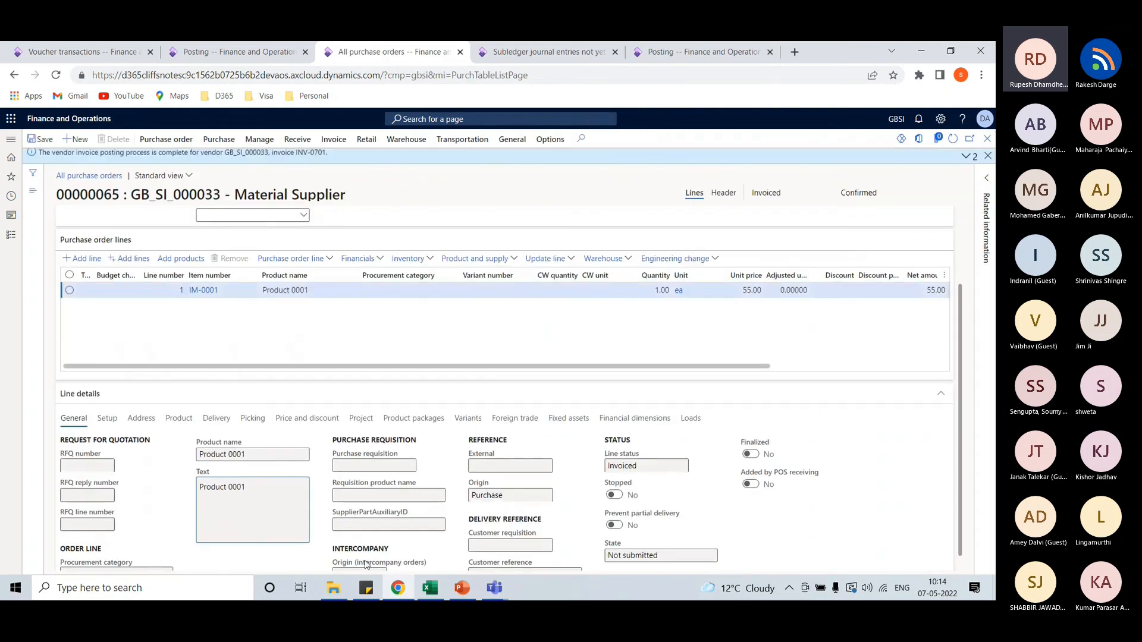
click(430, 588)
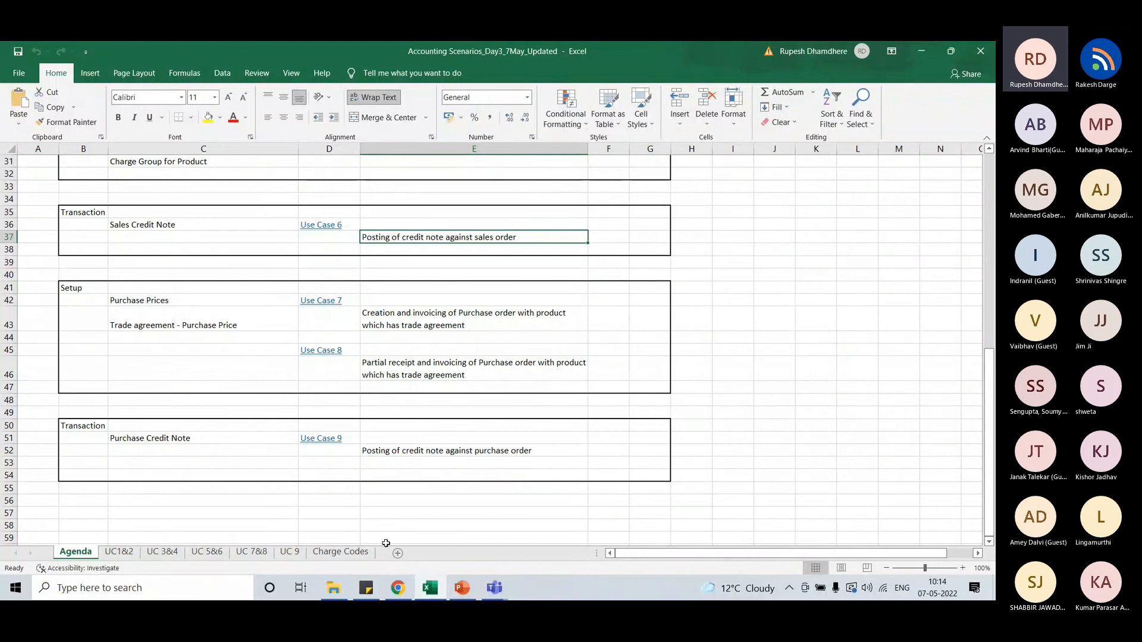
click(397, 588)
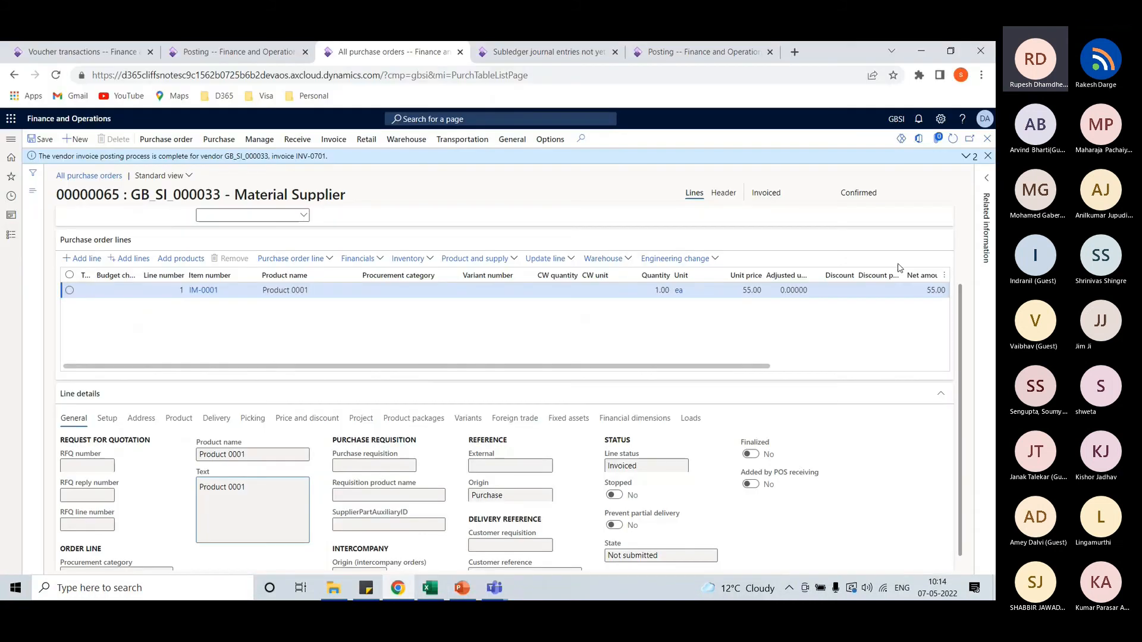
click(990, 158)
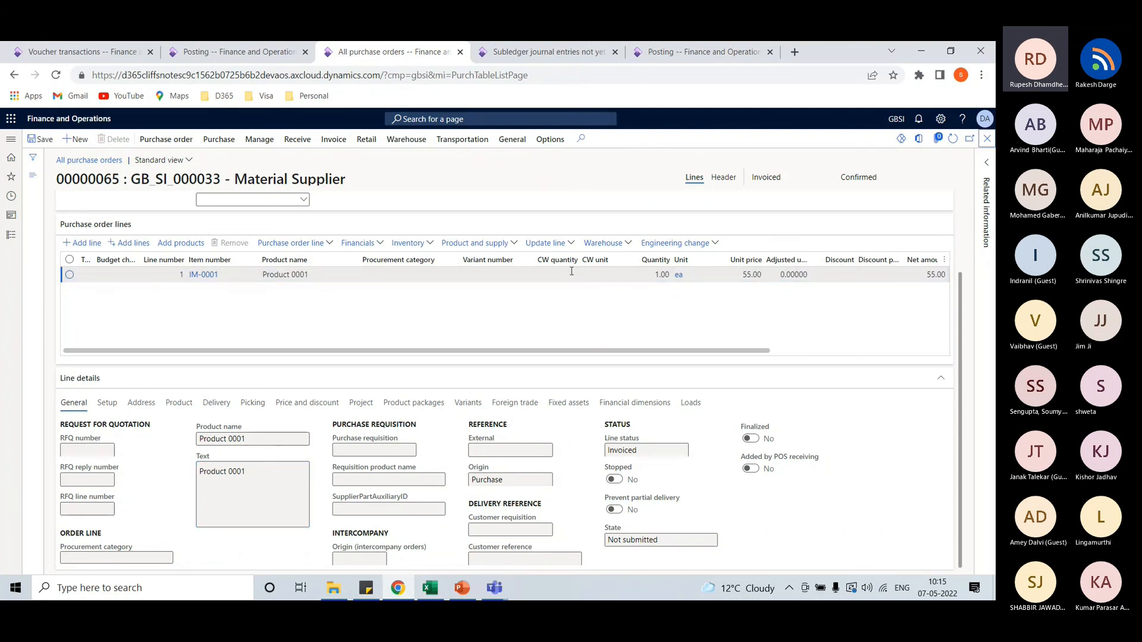
Create a new purchase order for the vendor Material Supplier with the purchase type Purchase order
click(89, 160)
click(76, 140)
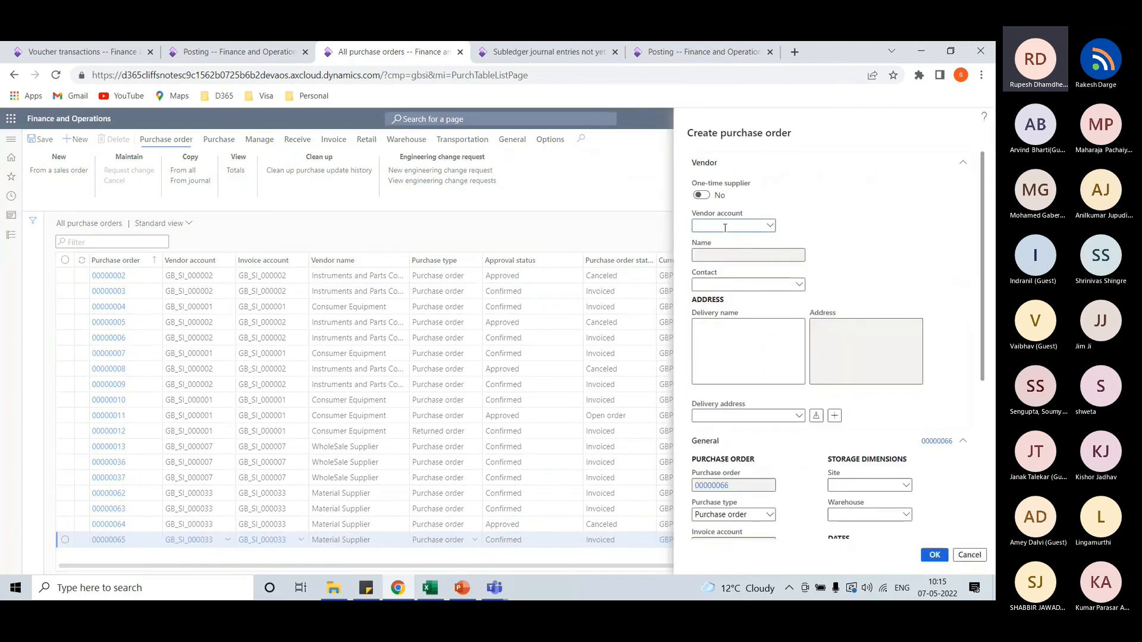
text(mater)
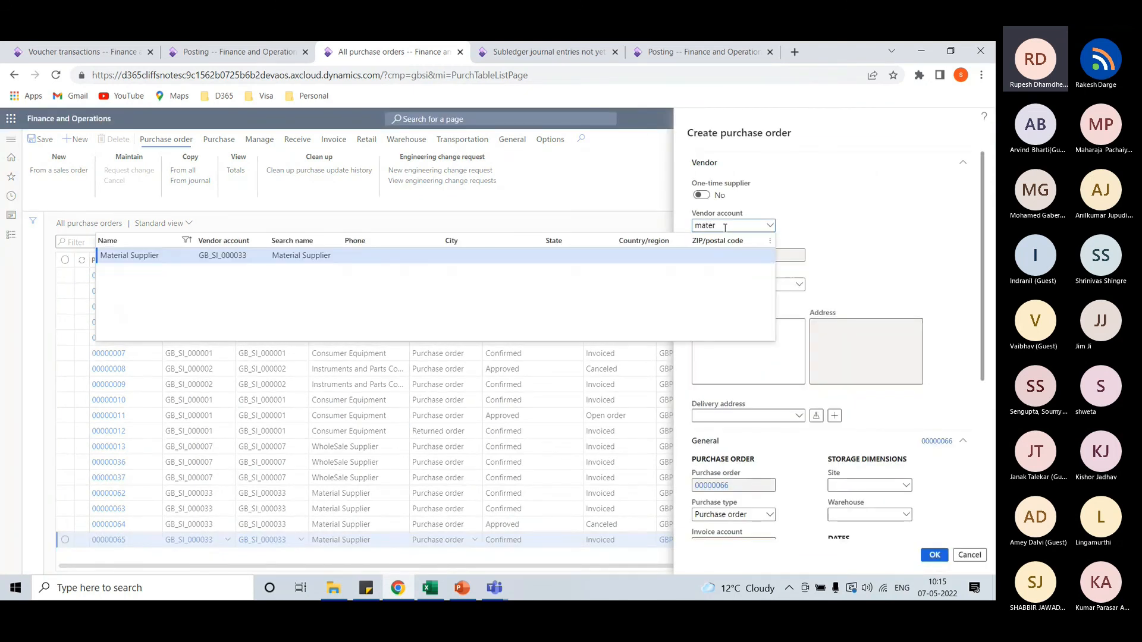
key(Tab)
scroll(789, 397, down, 5)
click(770, 257)
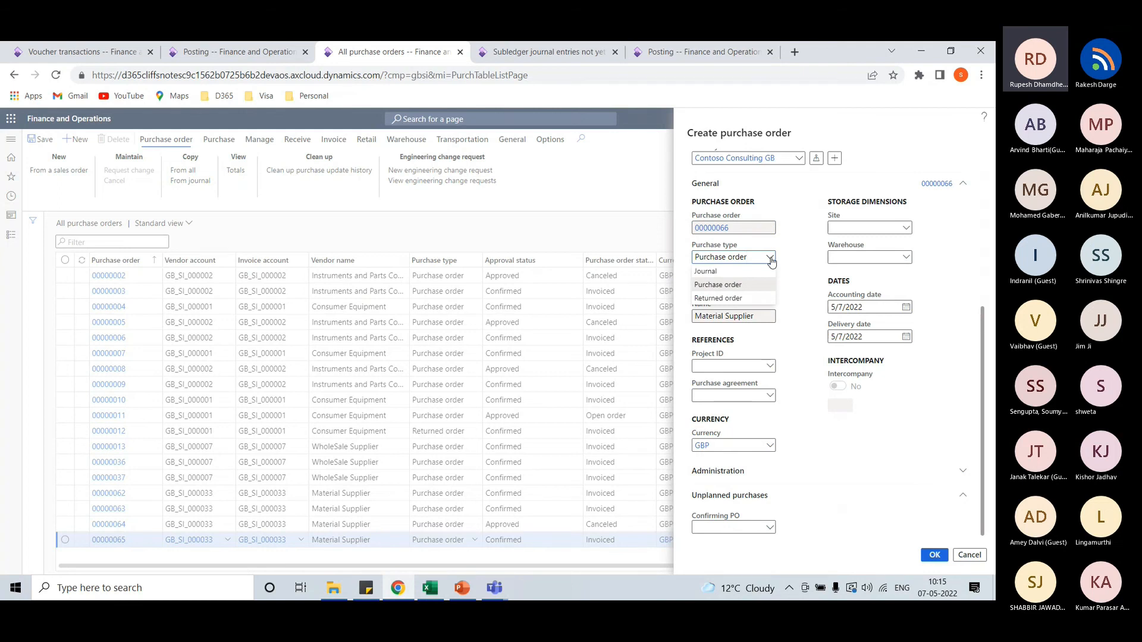
click(802, 261)
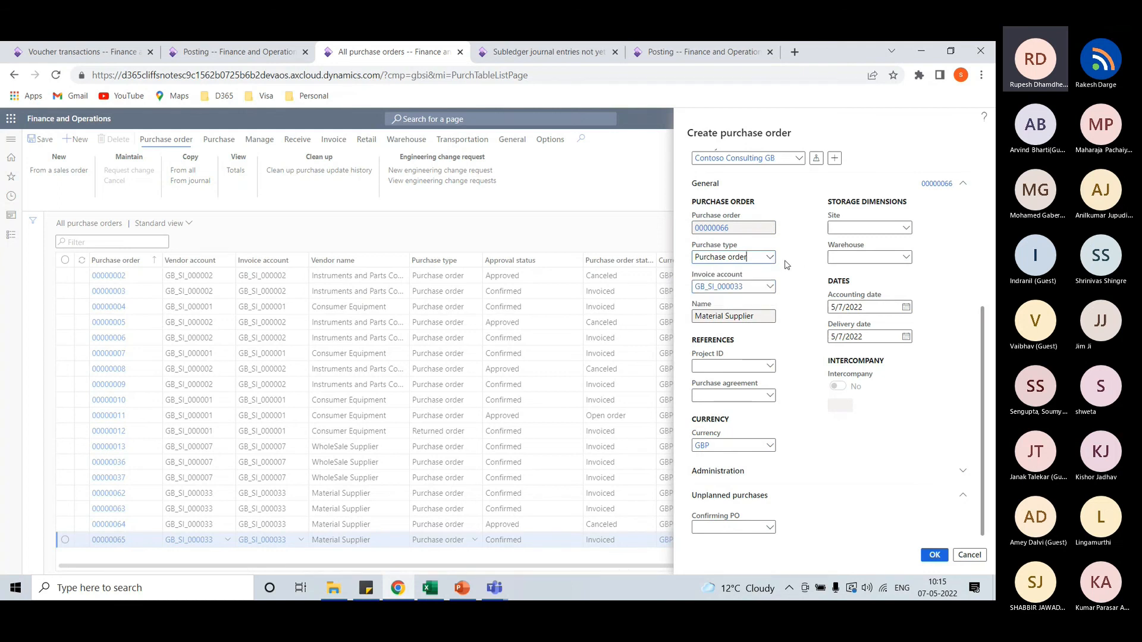
click(934, 555)
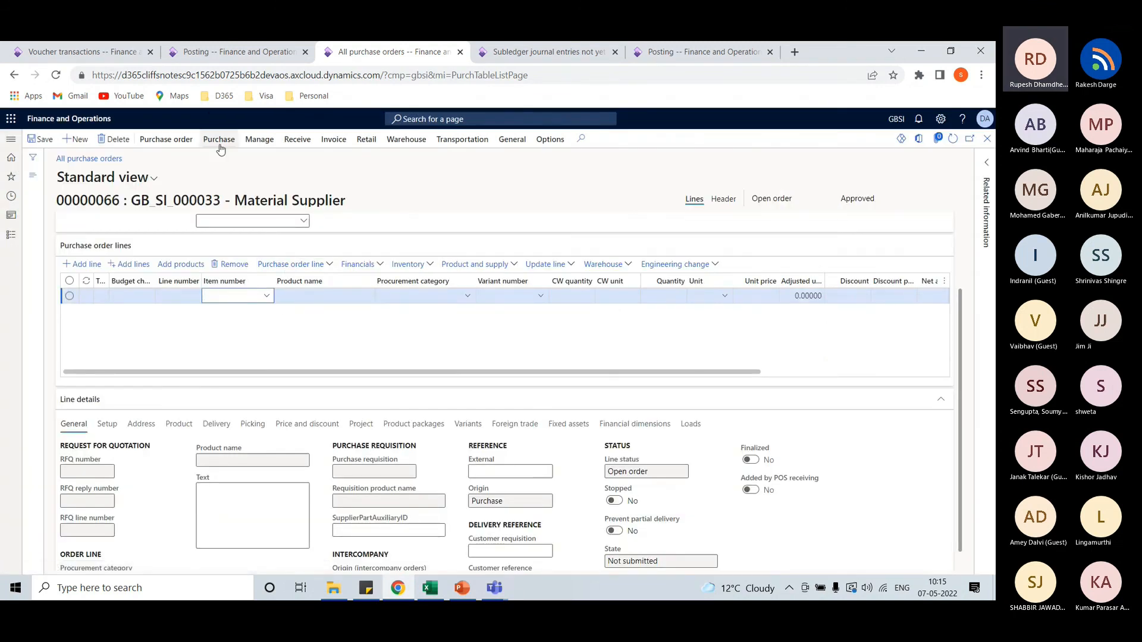
Create a credit note in the new order by copying invoice INV-0701 with its product line and inverted sign
click(220, 143)
click(50, 175)
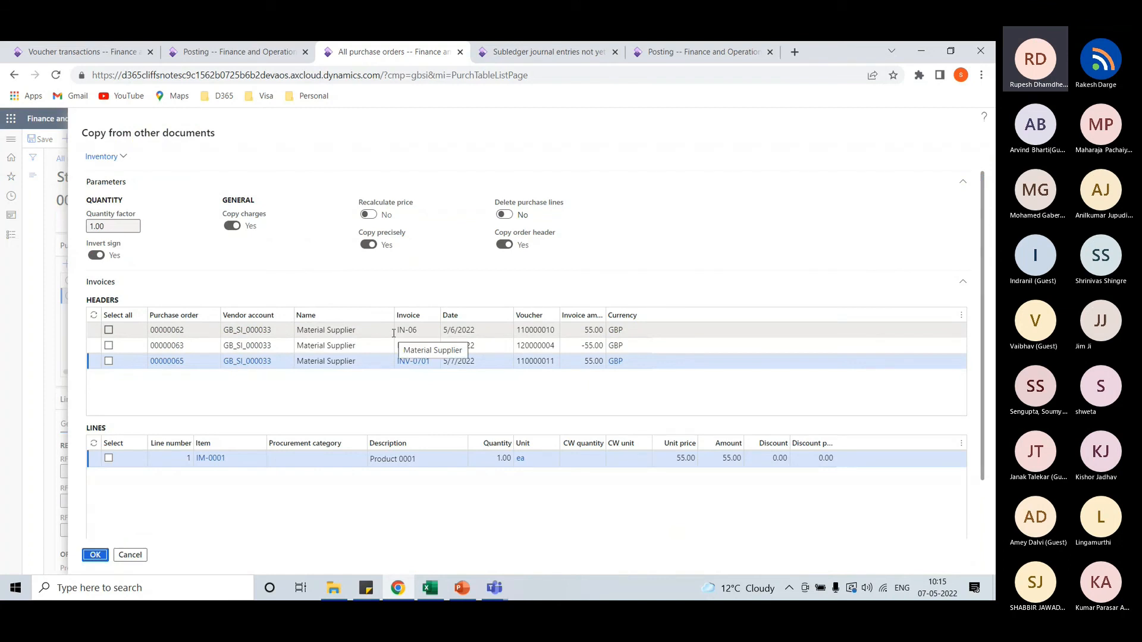
click(110, 362)
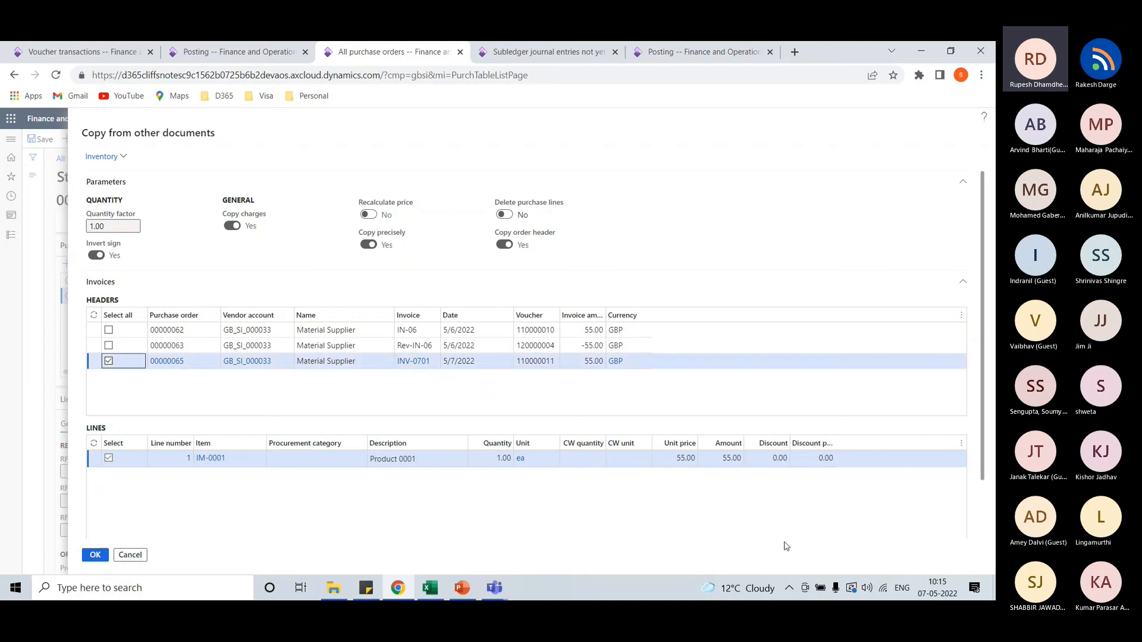
scroll(881, 453, down, 1)
scroll(881, 453, down, 2)
click(95, 555)
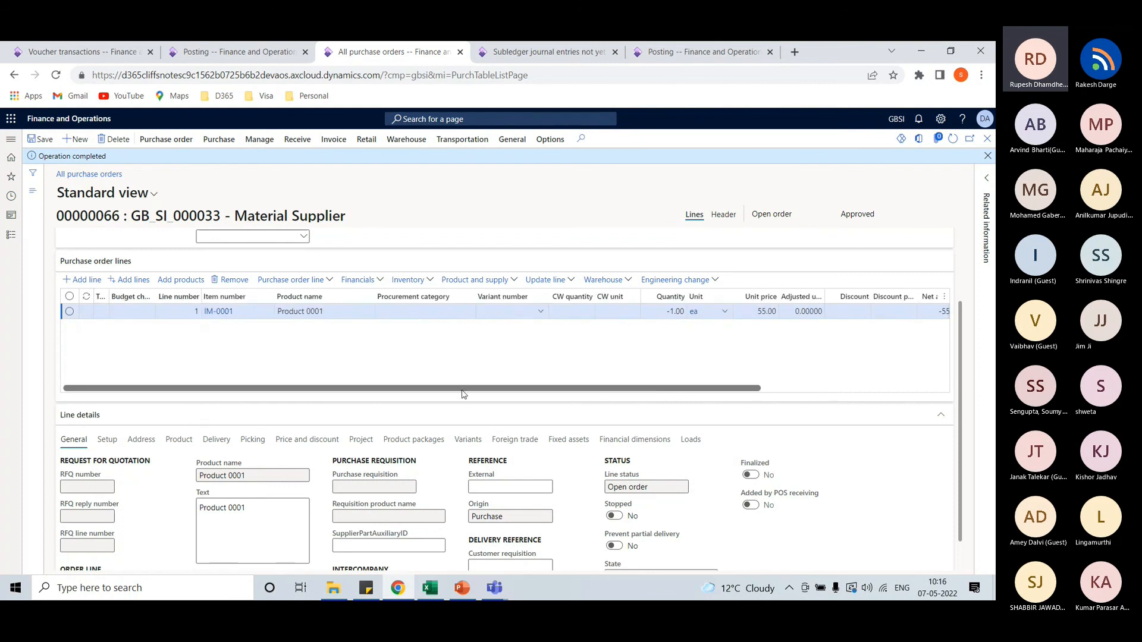
click(987, 156)
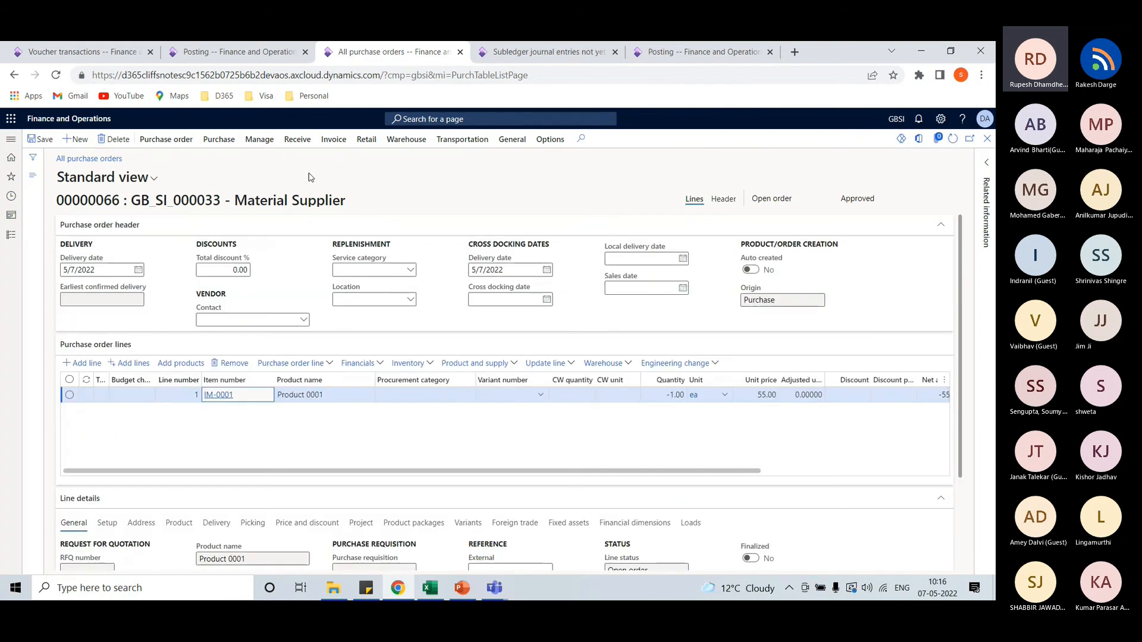
Confirm the credit note purchase order
click(299, 141)
click(217, 140)
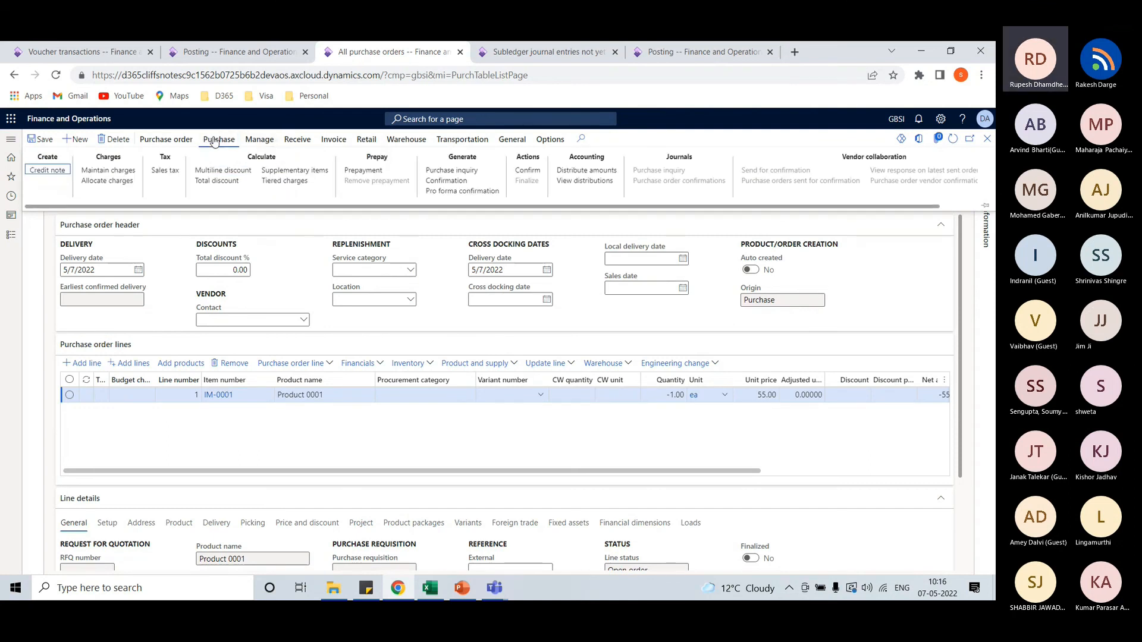
click(526, 172)
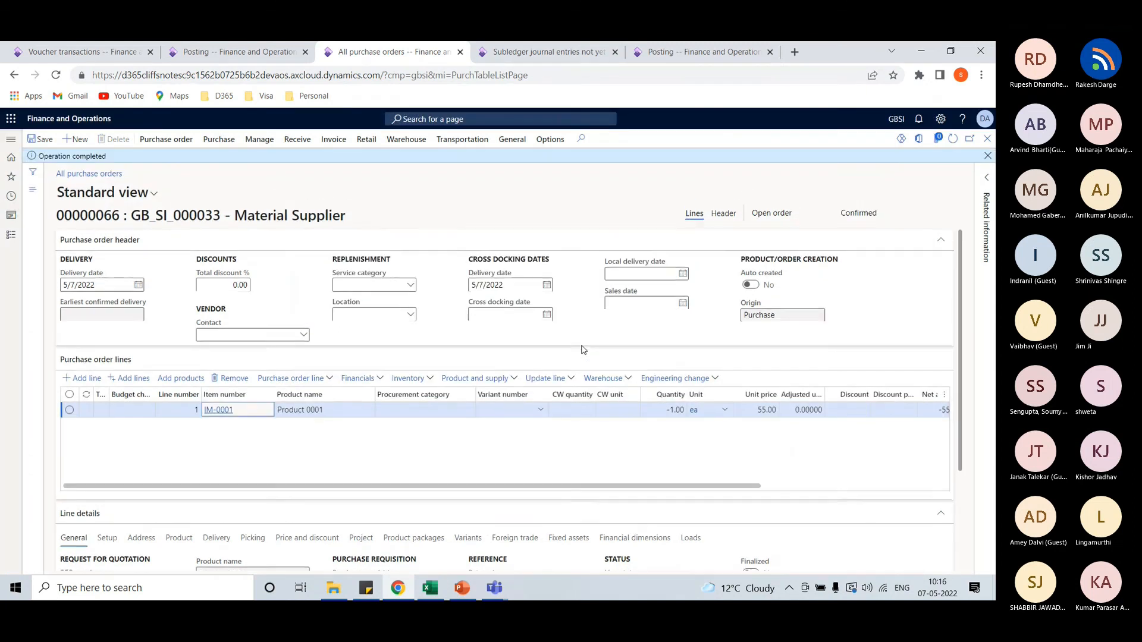
Post the product receipt for the negative quantity line with the receipt number Rev-PR0701
click(291, 139)
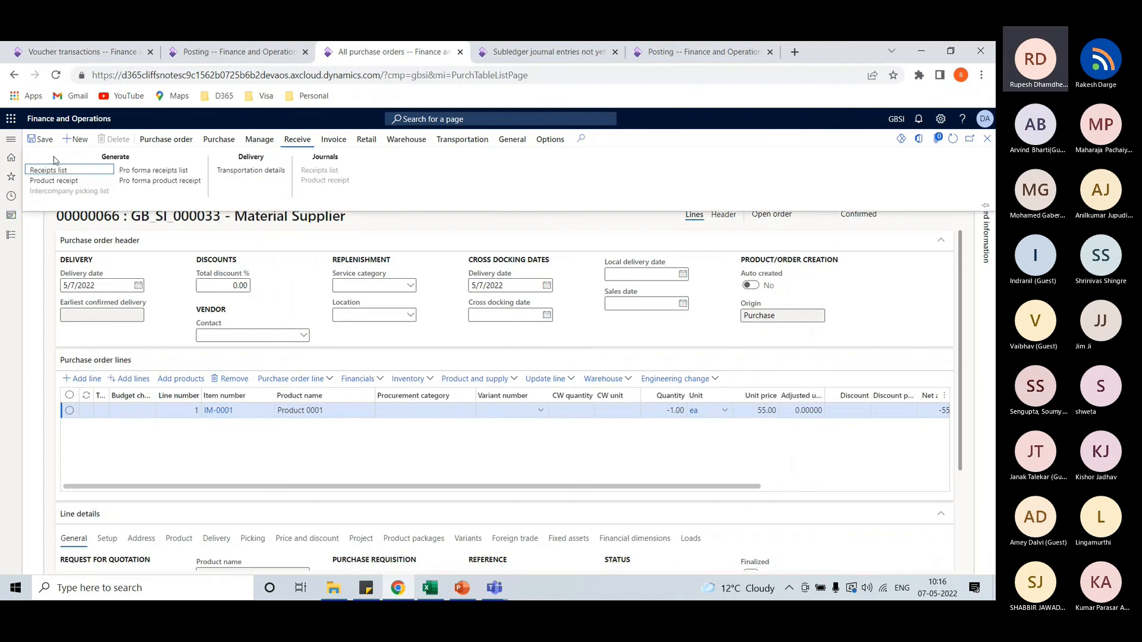
click(58, 187)
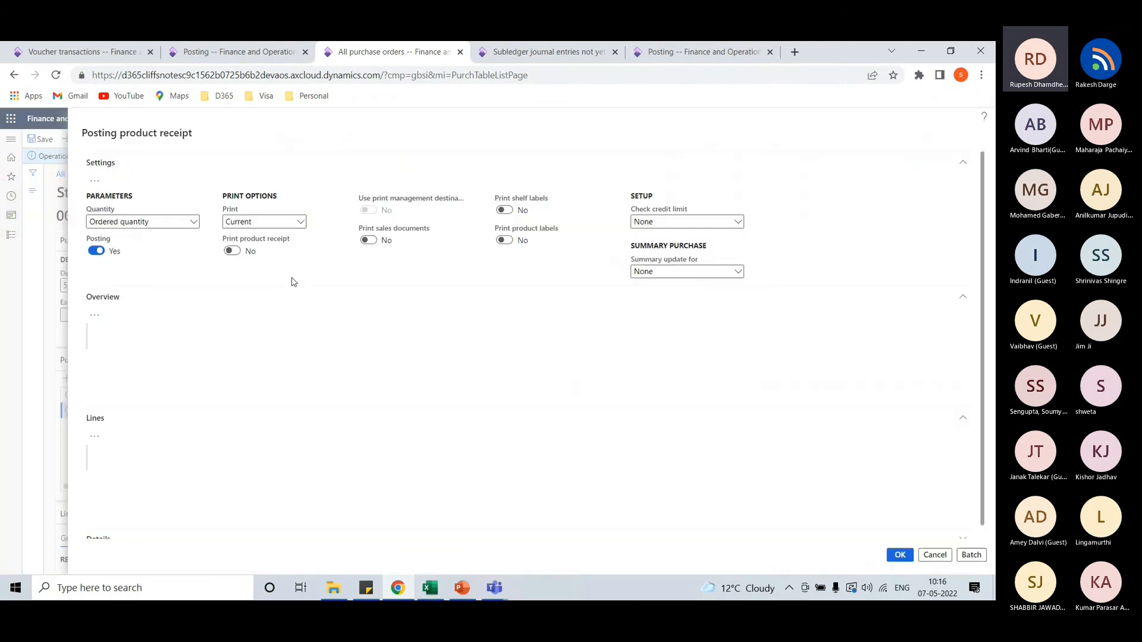
scroll(421, 430, down, 2)
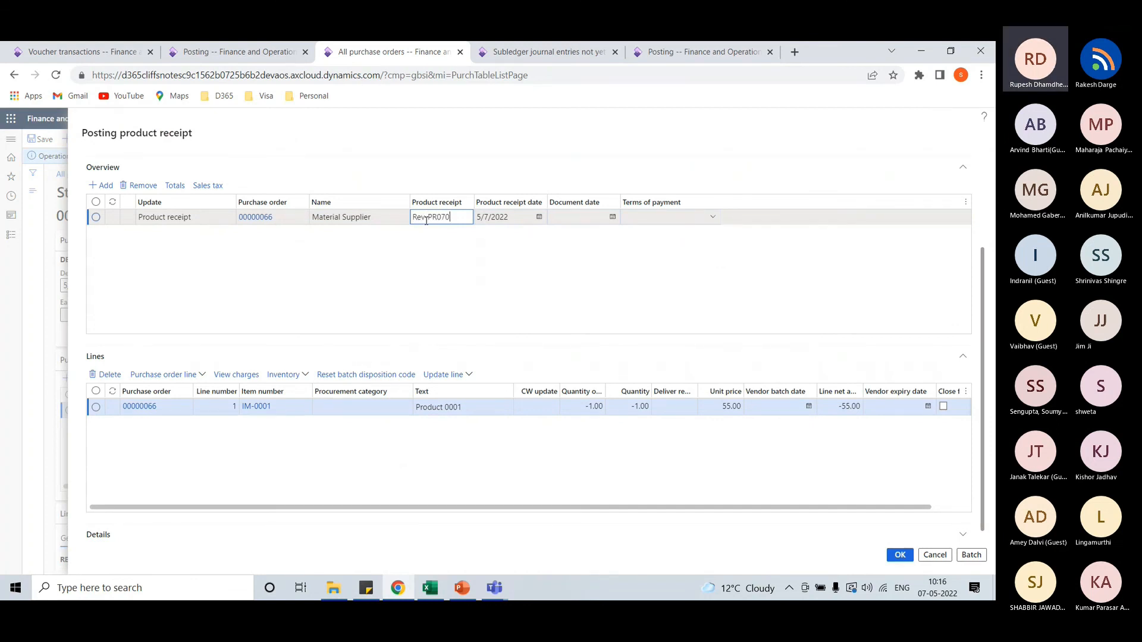
text(1)
key(Tab)
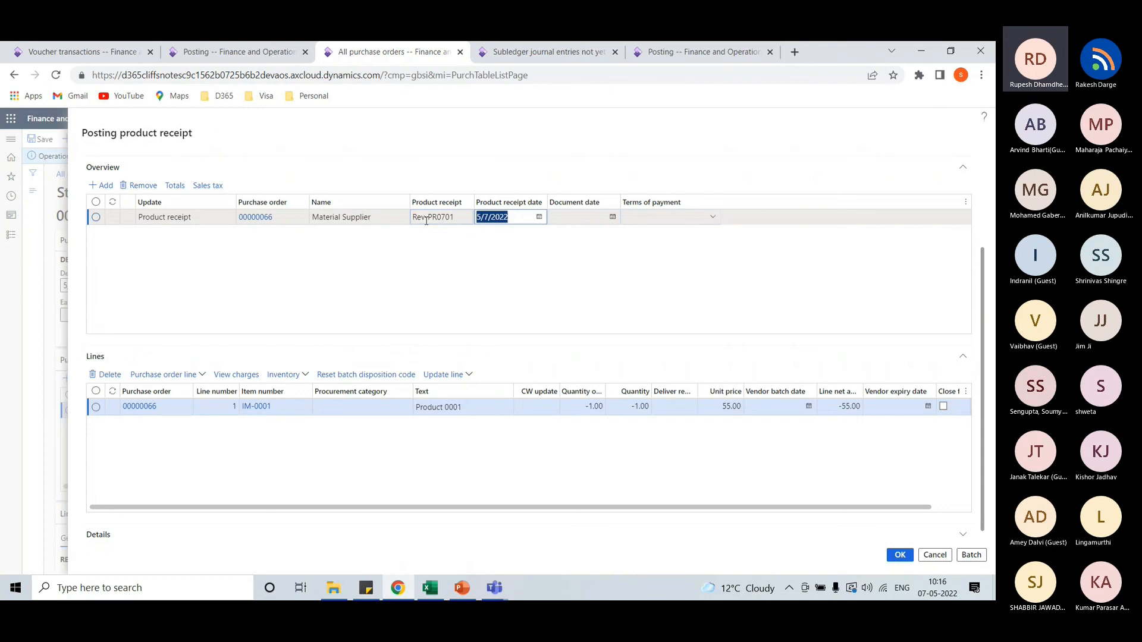
click(901, 555)
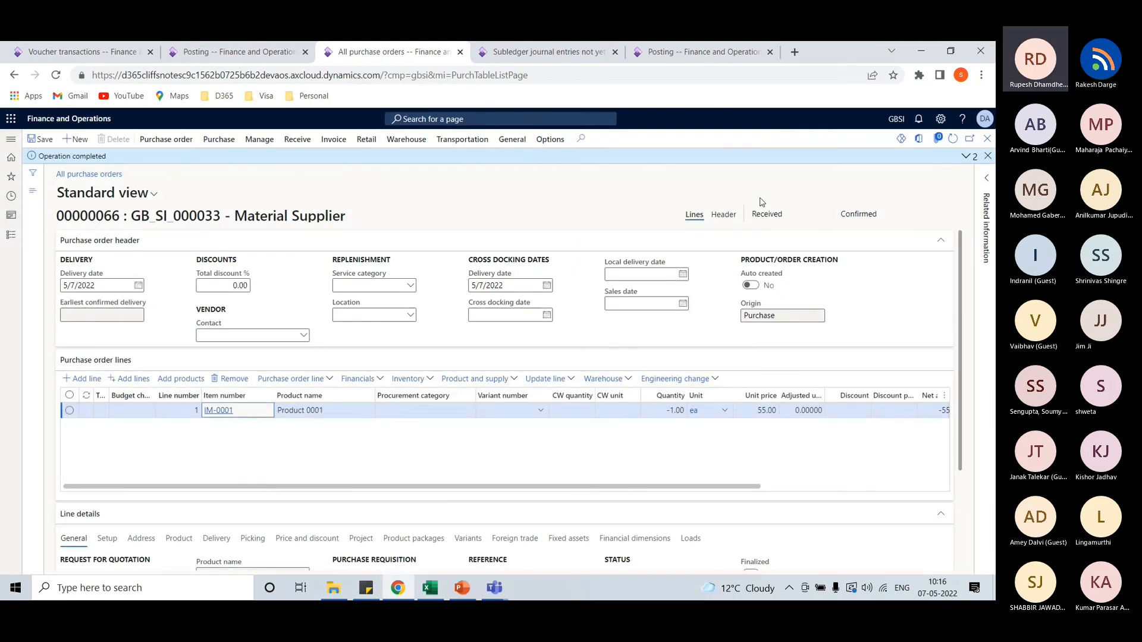
Open the order's product receipt journal and immediately transfer the Rev-PR0701 entry from the subledger journal entries not yet transferred
click(297, 139)
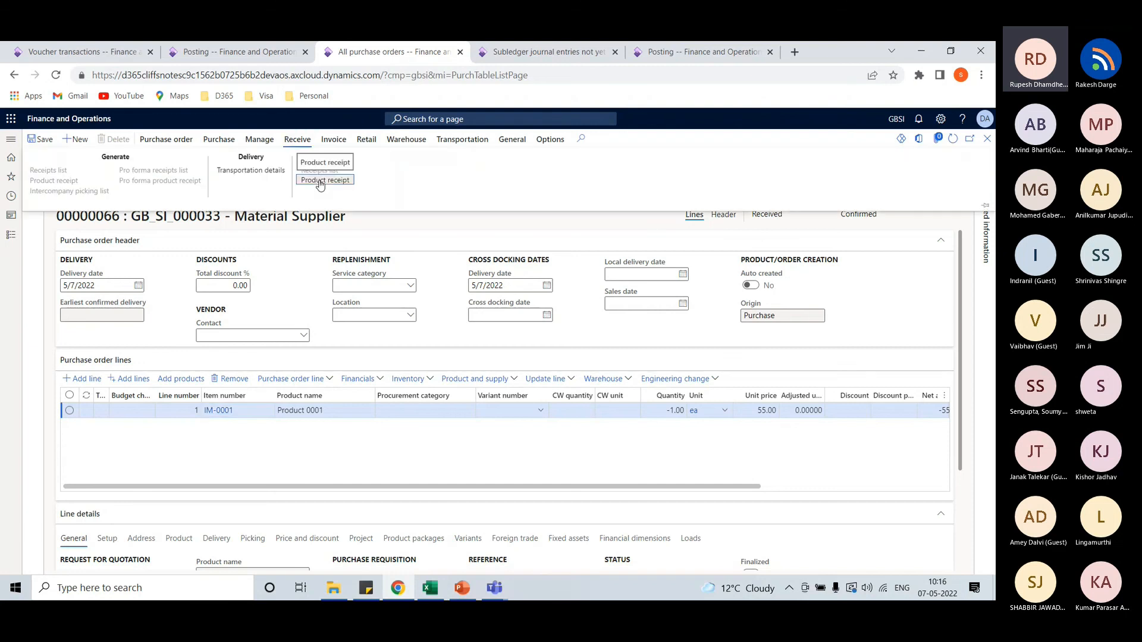
click(319, 179)
click(556, 56)
click(953, 139)
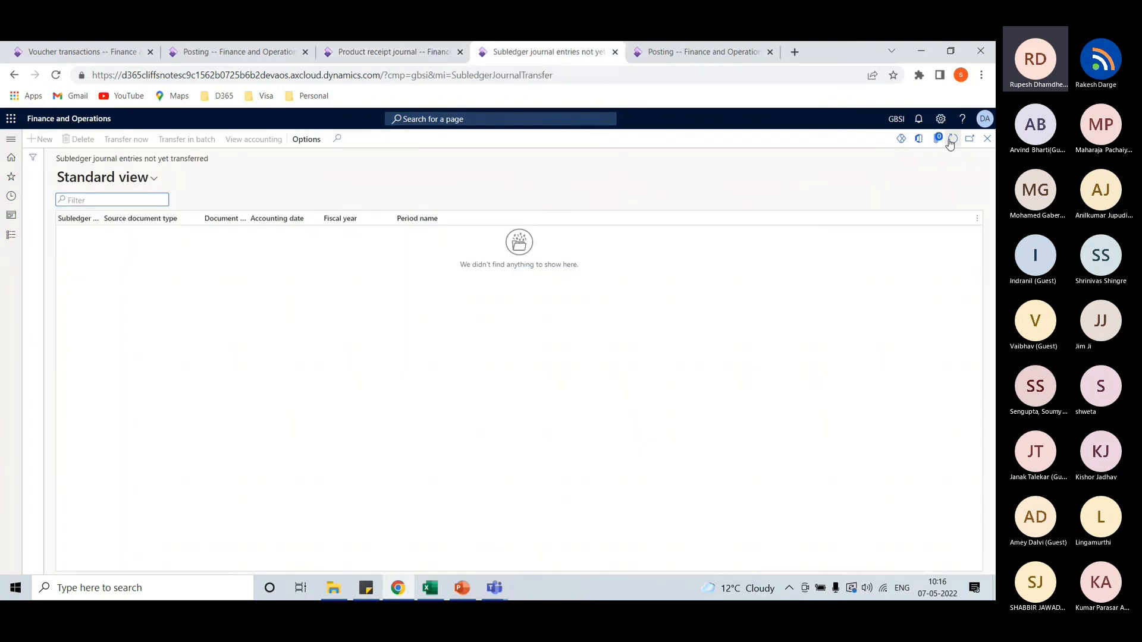
click(129, 140)
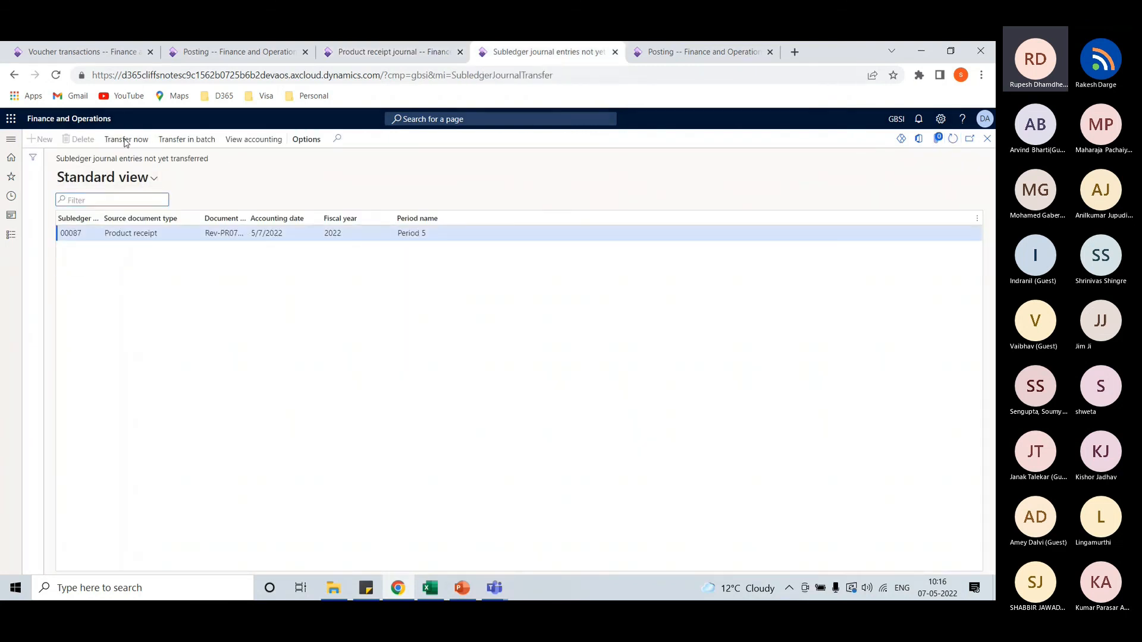
click(417, 56)
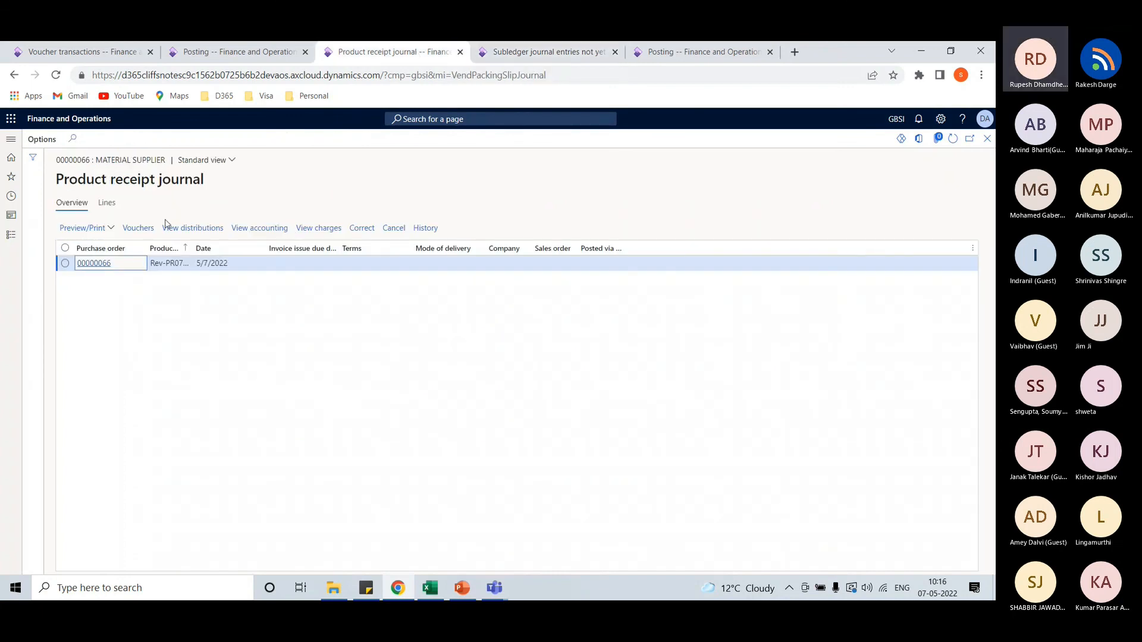
Examine the Rev-PR0701 voucher's received cost and purchase accrual postings, and return to the purchase order
click(132, 231)
drag(554, 565, 627, 565)
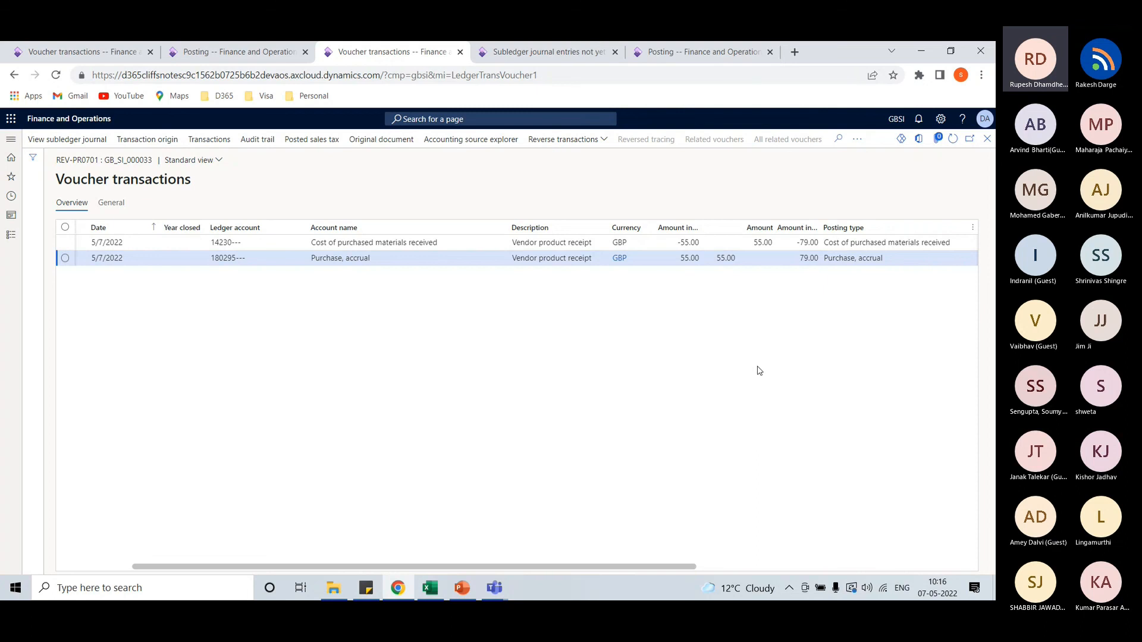
click(988, 139)
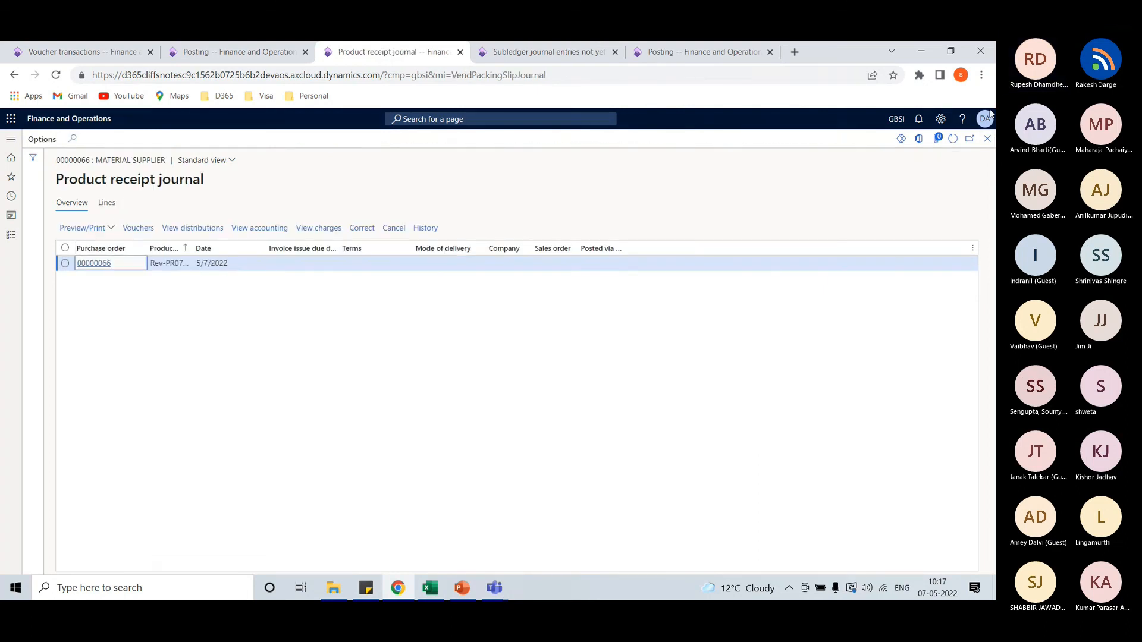
click(94, 263)
Generate the credit note's vendor invoice with the number Rev-PR0701, pick its invoice date, and post it
click(334, 140)
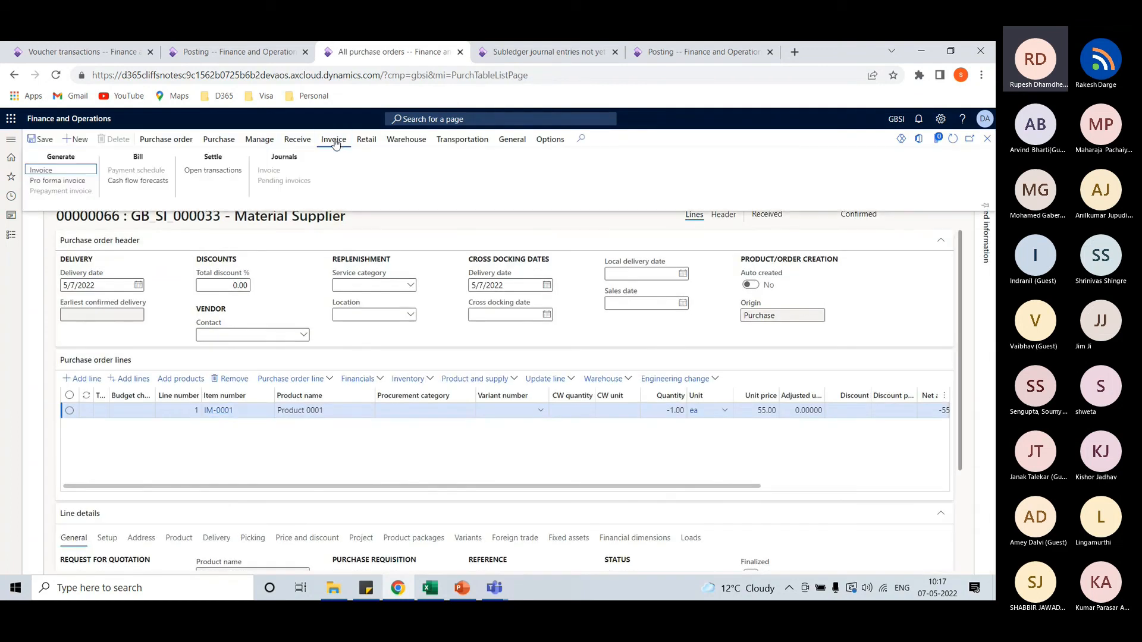
click(62, 171)
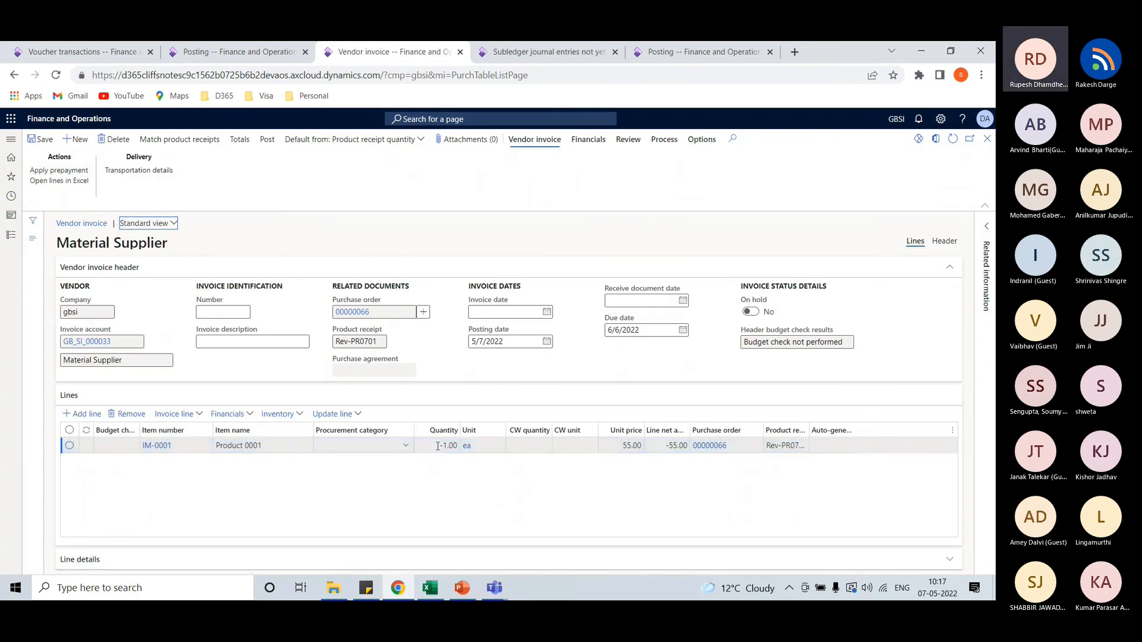
click(205, 310)
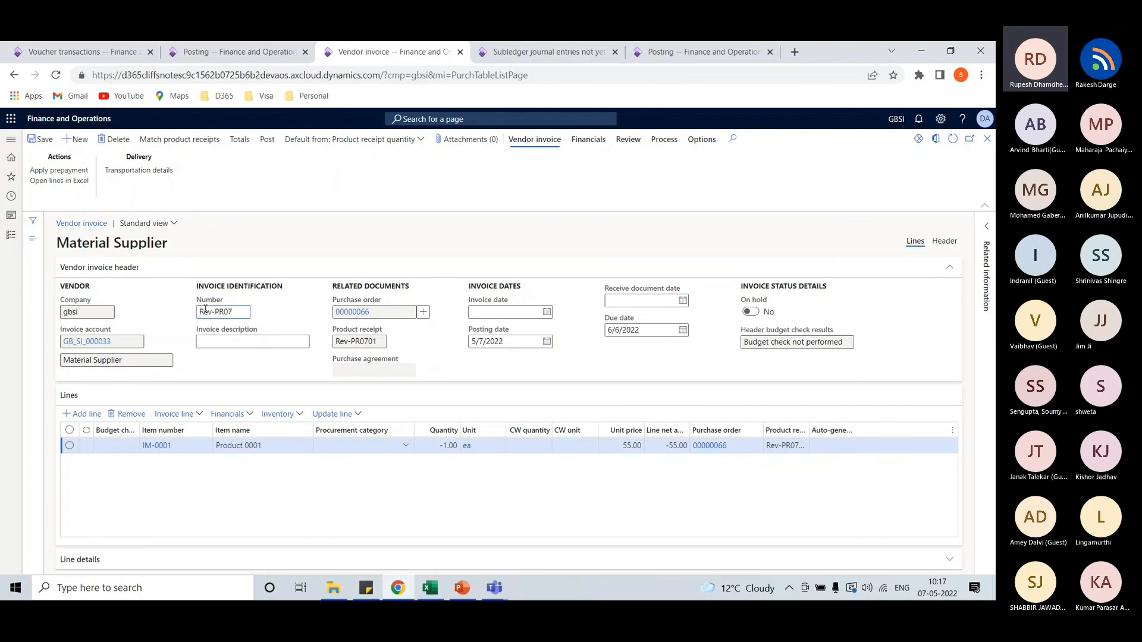
key(Tab)
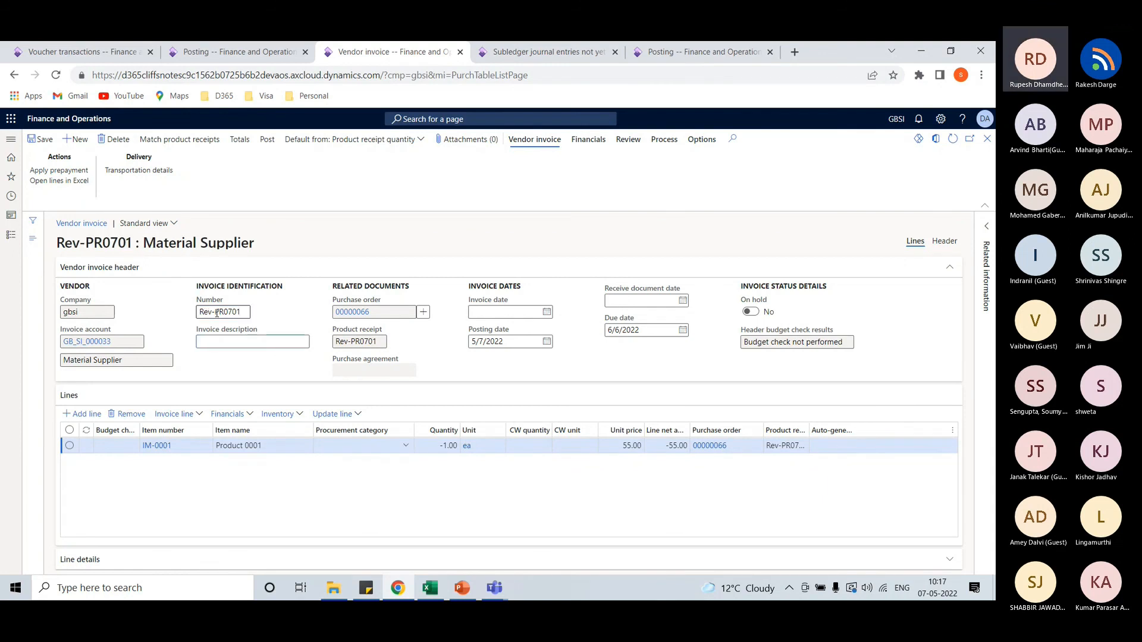
click(547, 312)
click(561, 373)
click(267, 140)
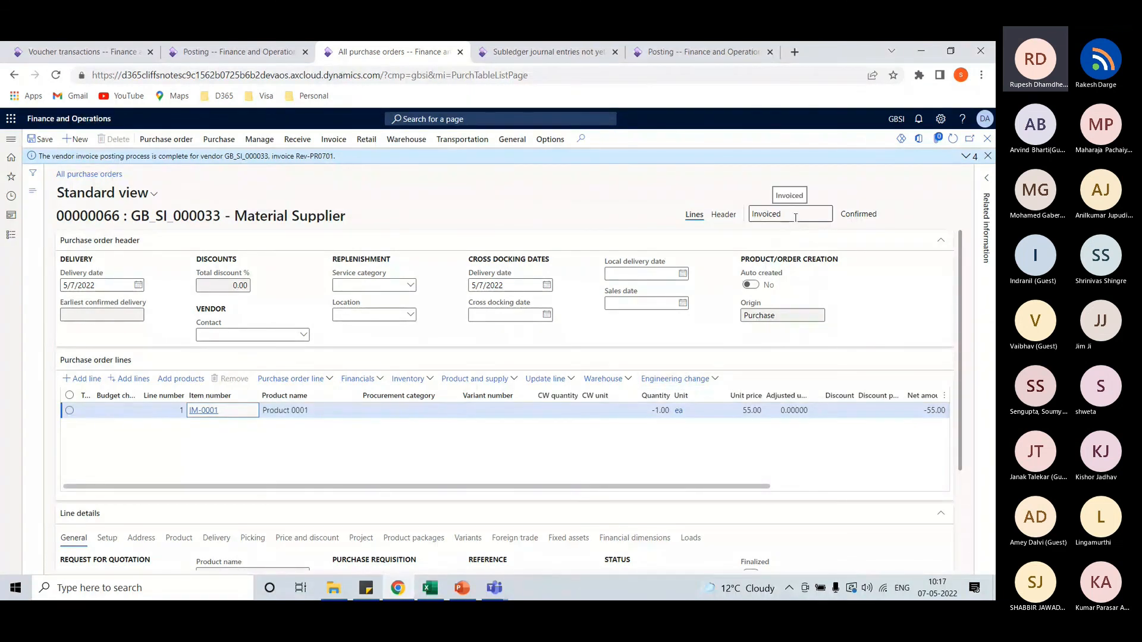
Open the credit note order's invoice journal and check the refreshed subledger journal entries not yet transferred for the Rev-PR0701 vendor invoice
click(332, 140)
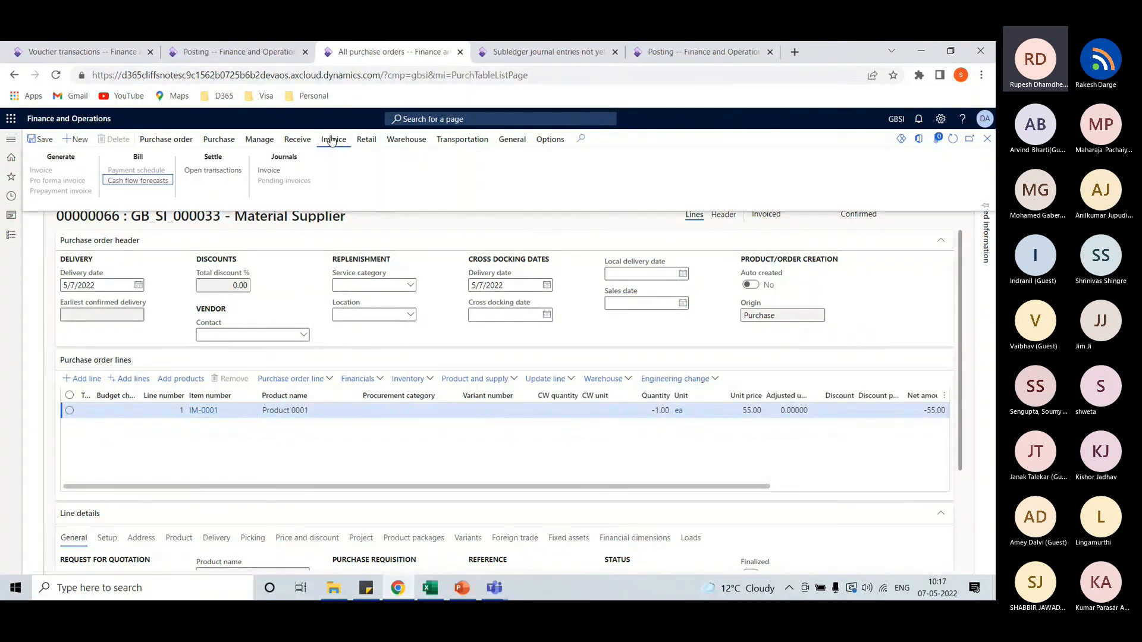
click(267, 172)
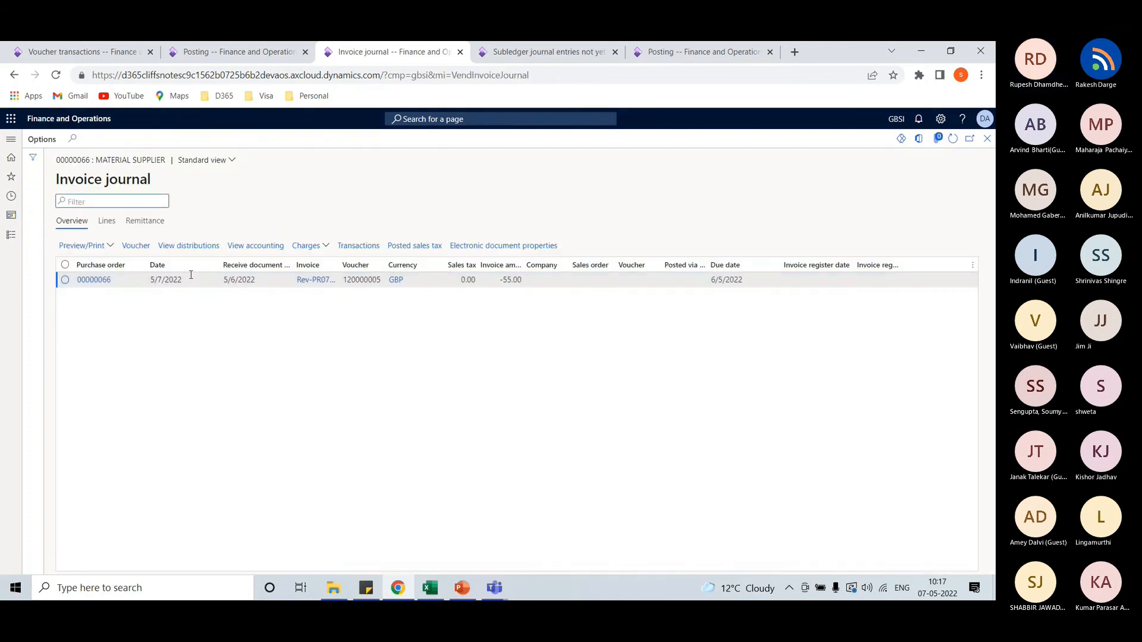
click(544, 52)
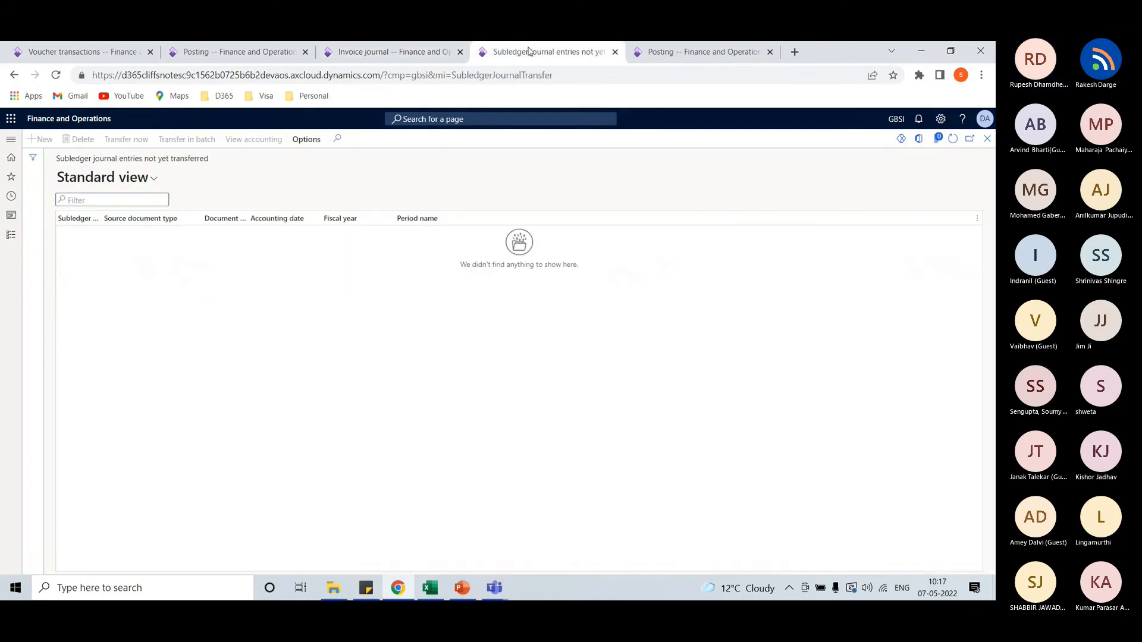
click(953, 138)
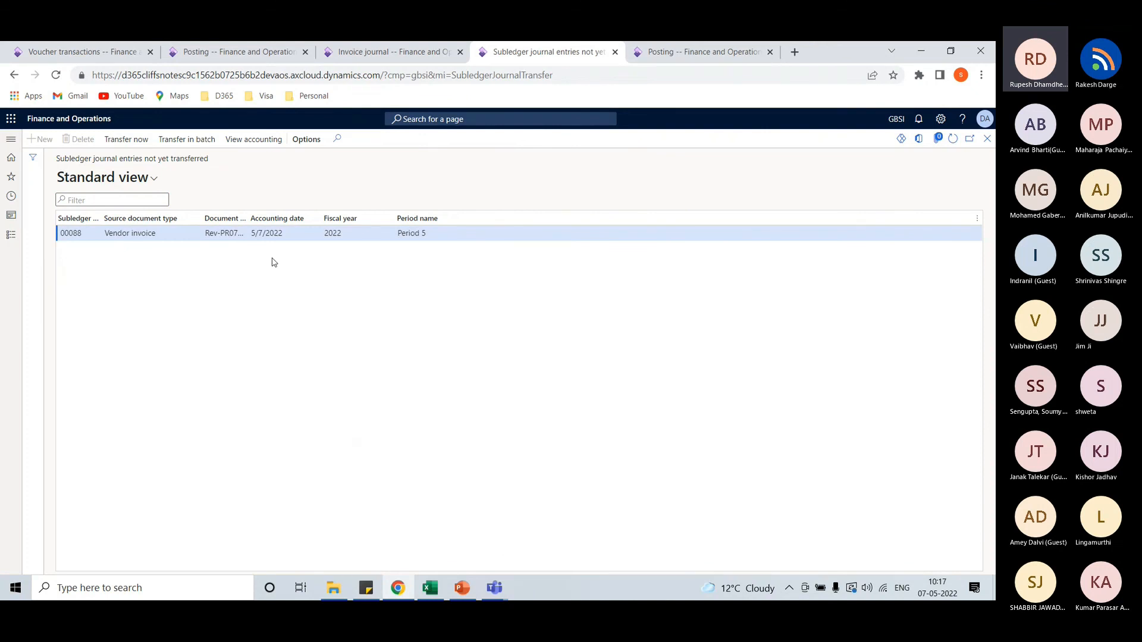
click(393, 52)
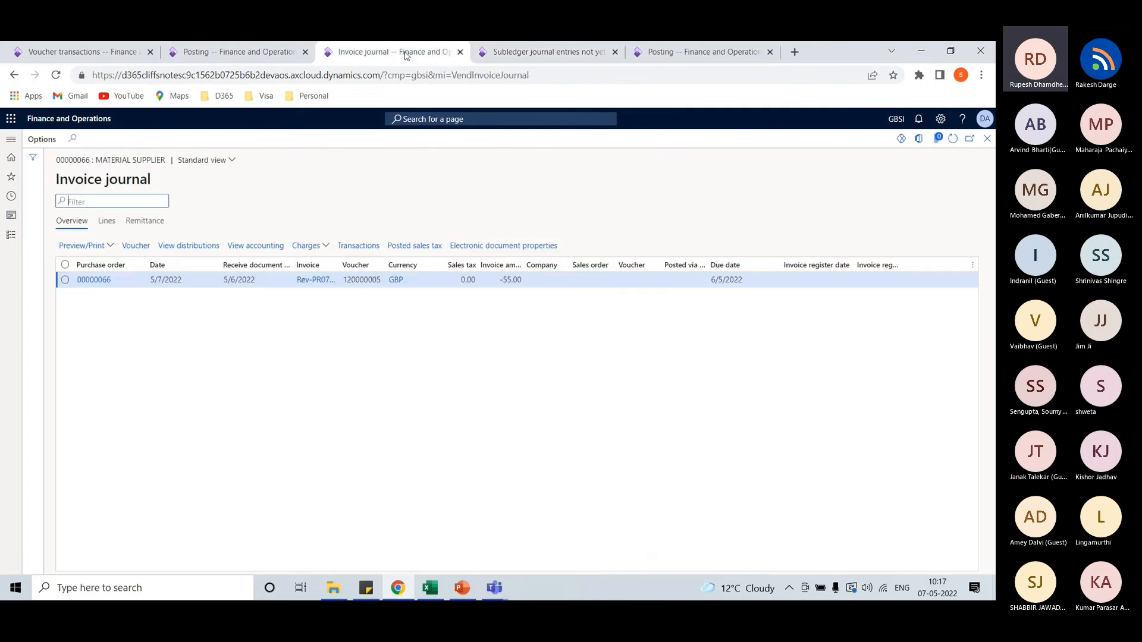
Examine the Rev-PR0701 invoice voucher's accounts payable, purchase accrual, and materials received and invoiced postings, and close the voucher and invoice journal
click(136, 245)
drag(517, 567, 682, 562)
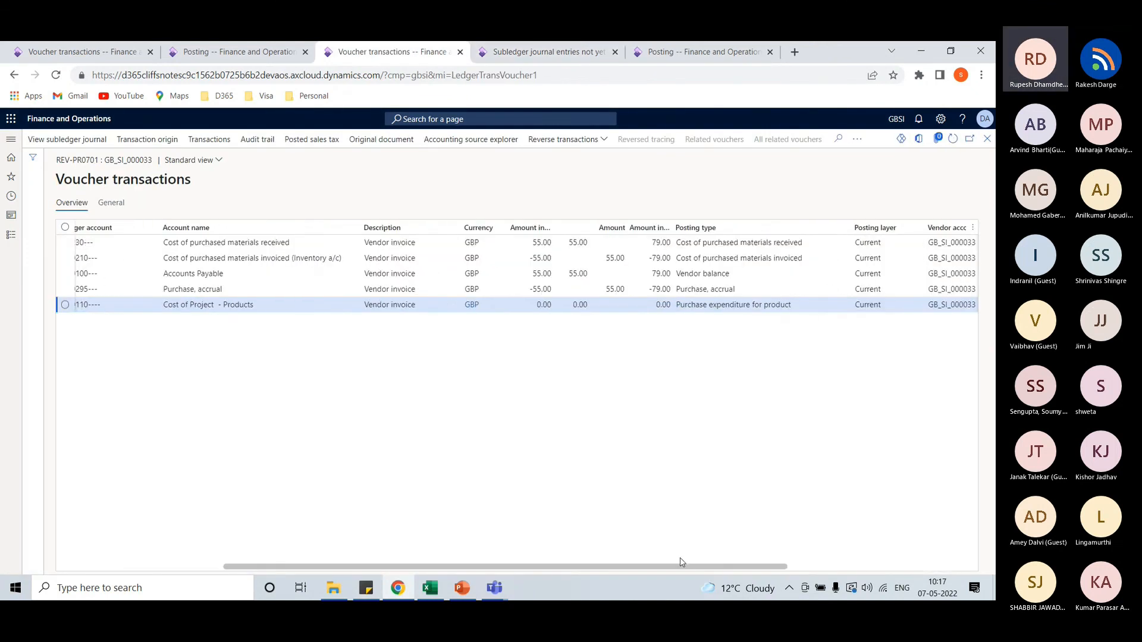
click(539, 272)
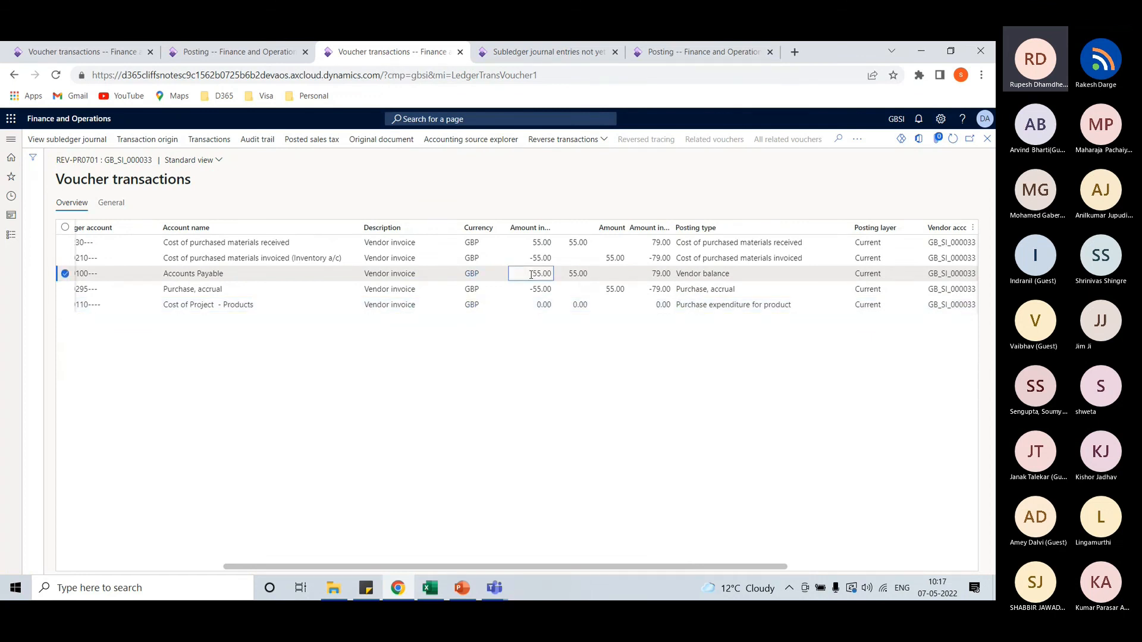
click(525, 243)
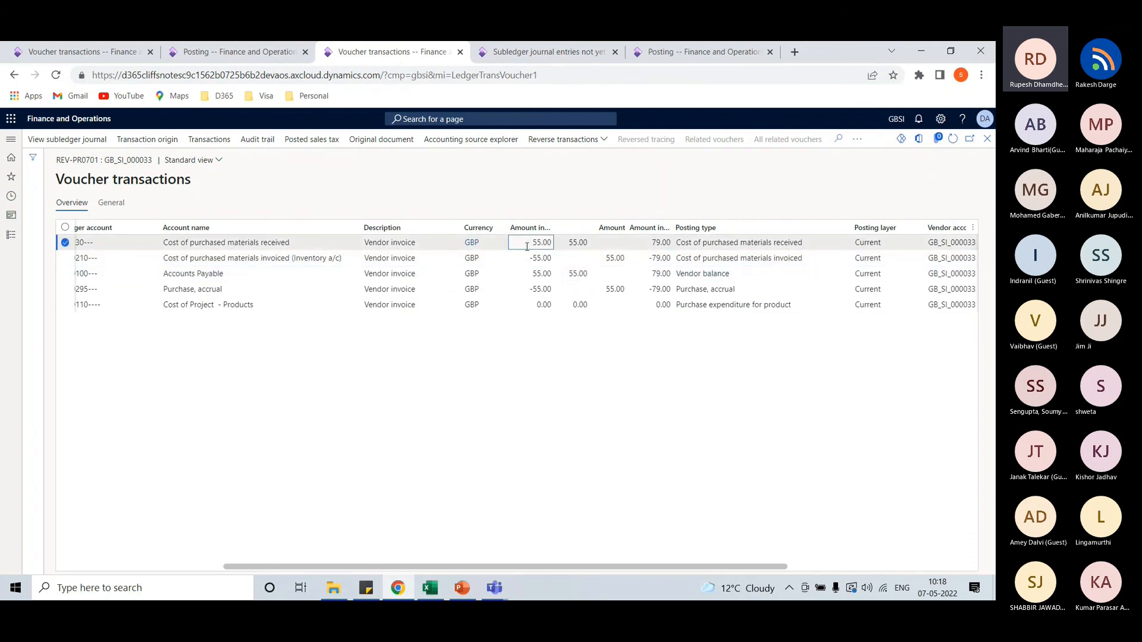
click(530, 289)
click(528, 260)
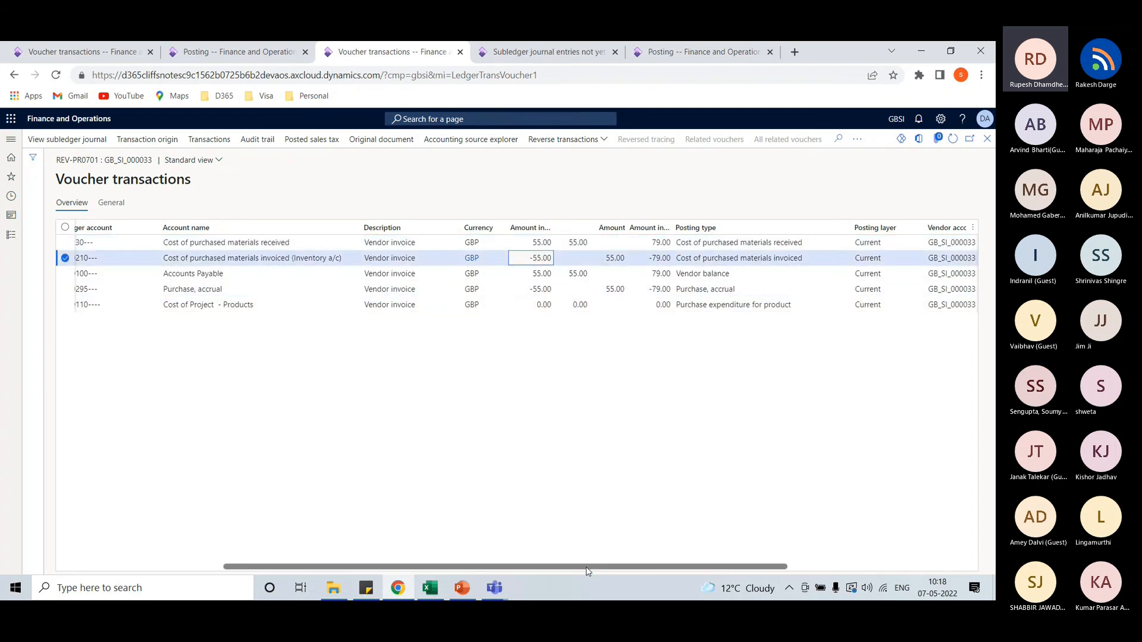
drag(587, 568, 550, 568)
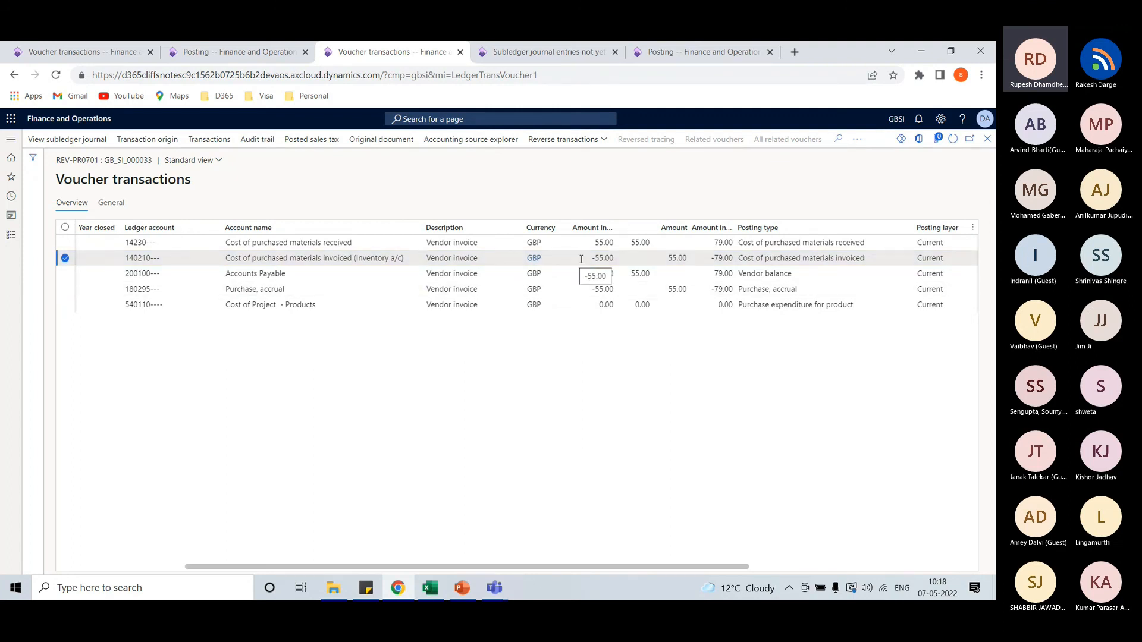
click(988, 139)
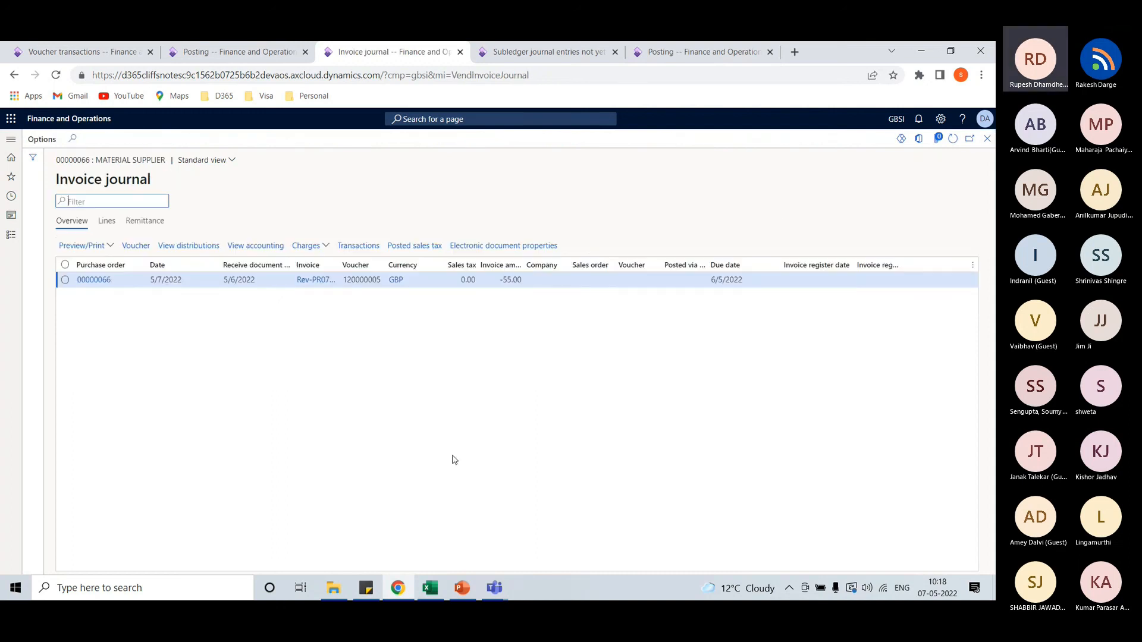
click(988, 141)
Switch to the Accounting Scenarios workbook in Excel and review the use cases on the Agenda sheet through the purchase credit note
click(430, 587)
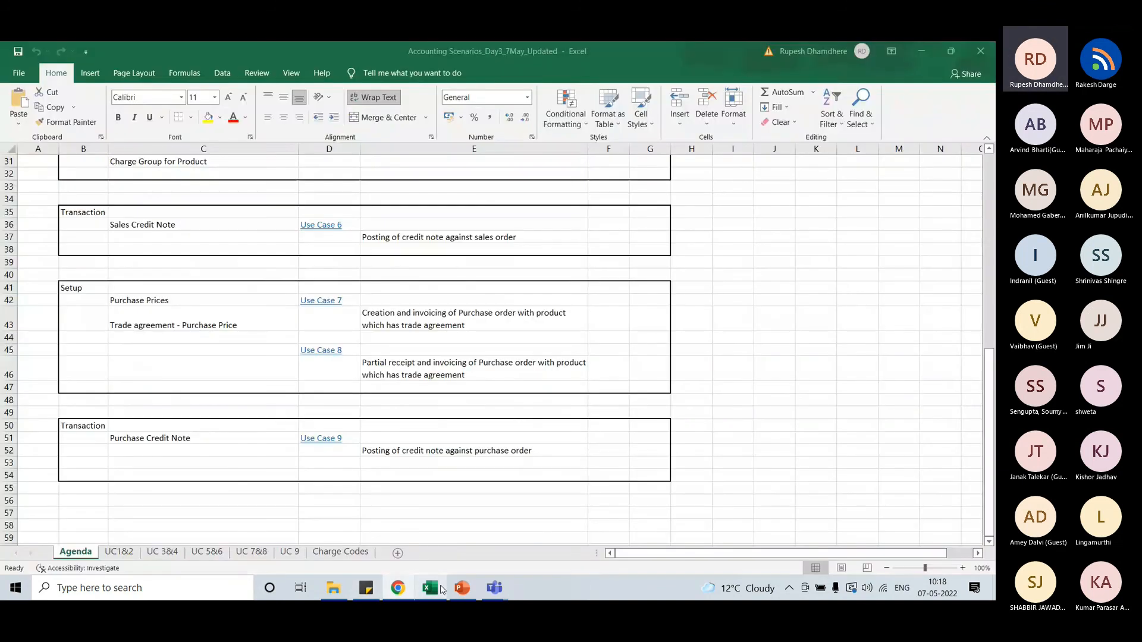
scroll(155, 428, up, 2)
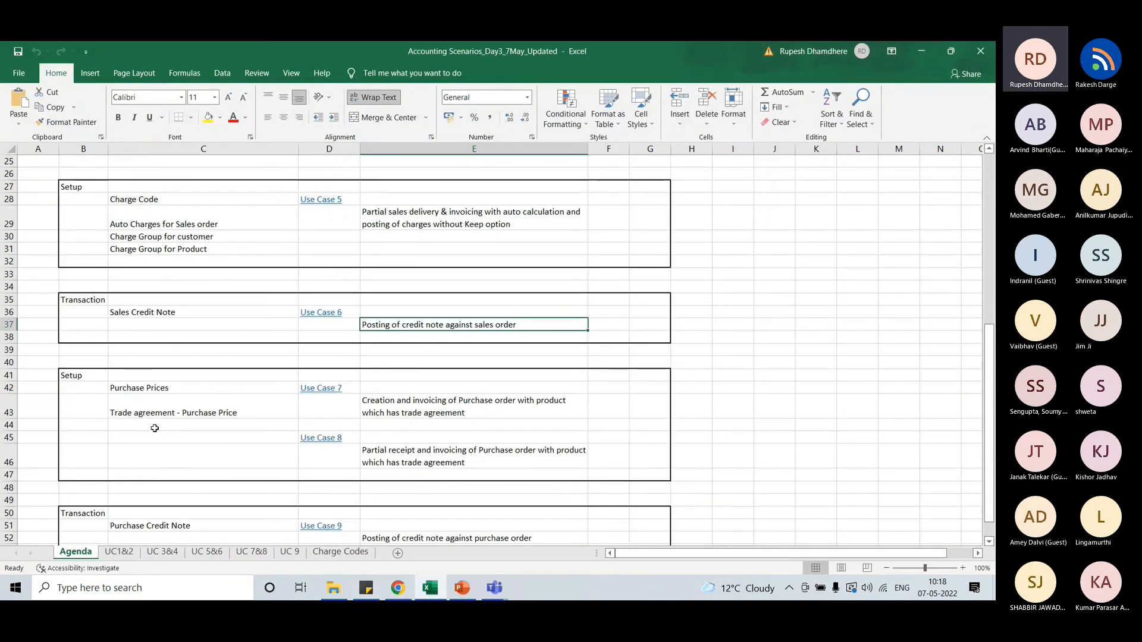
scroll(155, 428, down, 2)
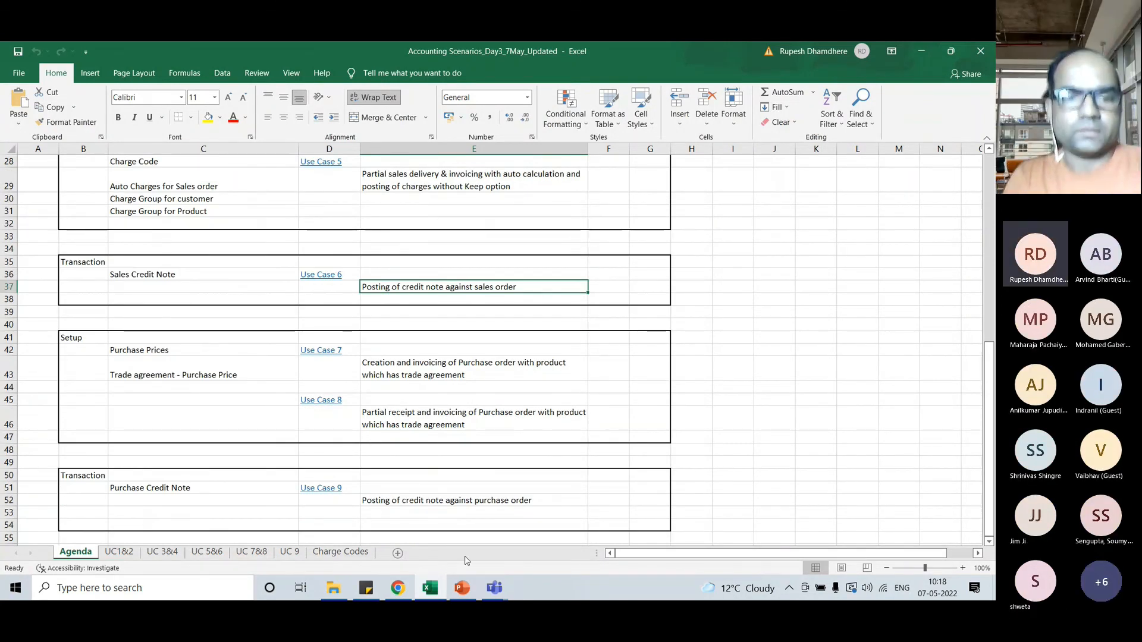
mouse_move(494, 588)
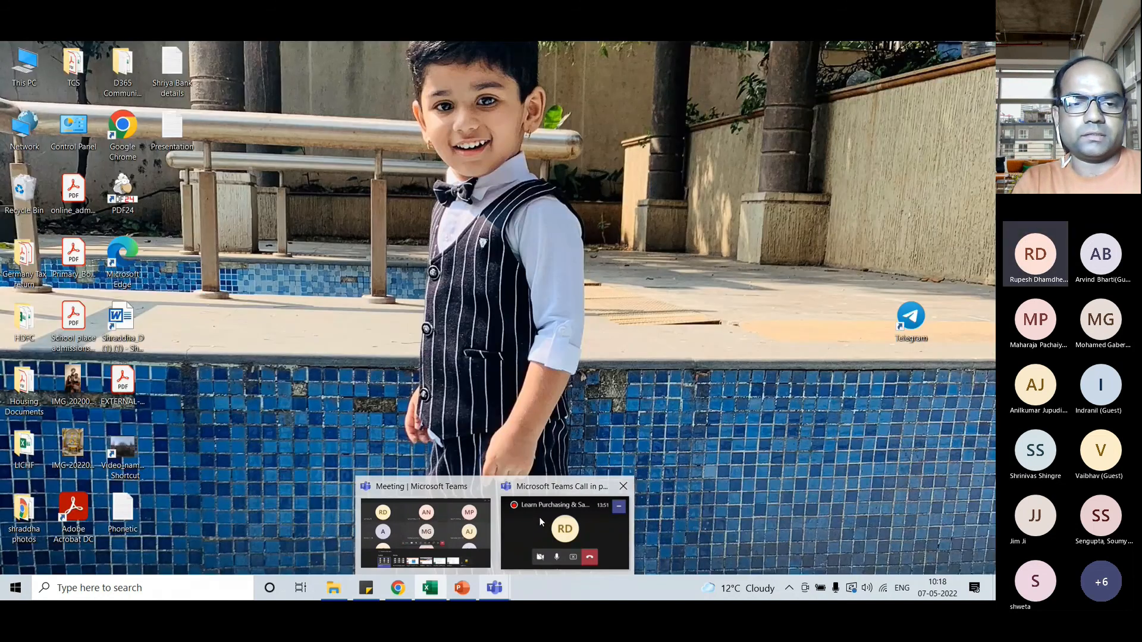
click(540, 517)
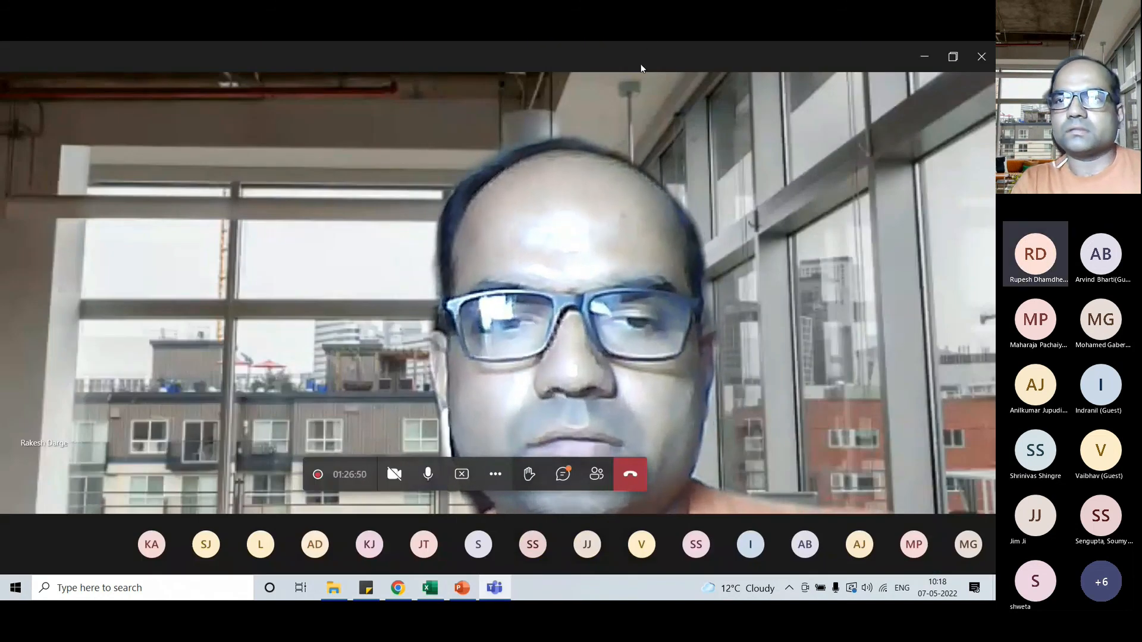
click(924, 57)
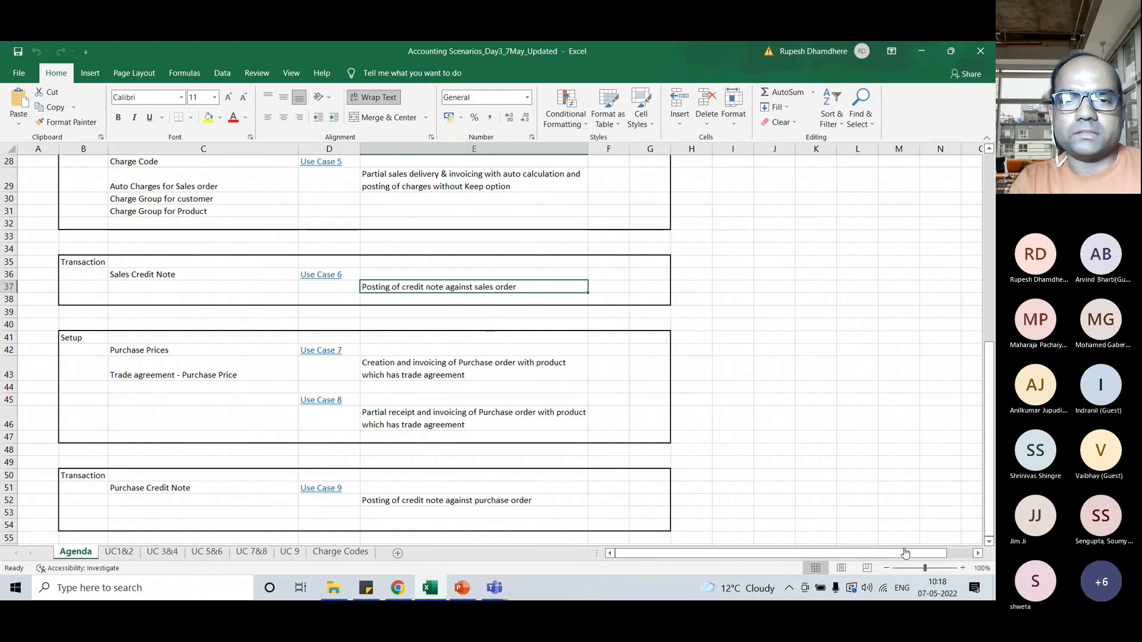